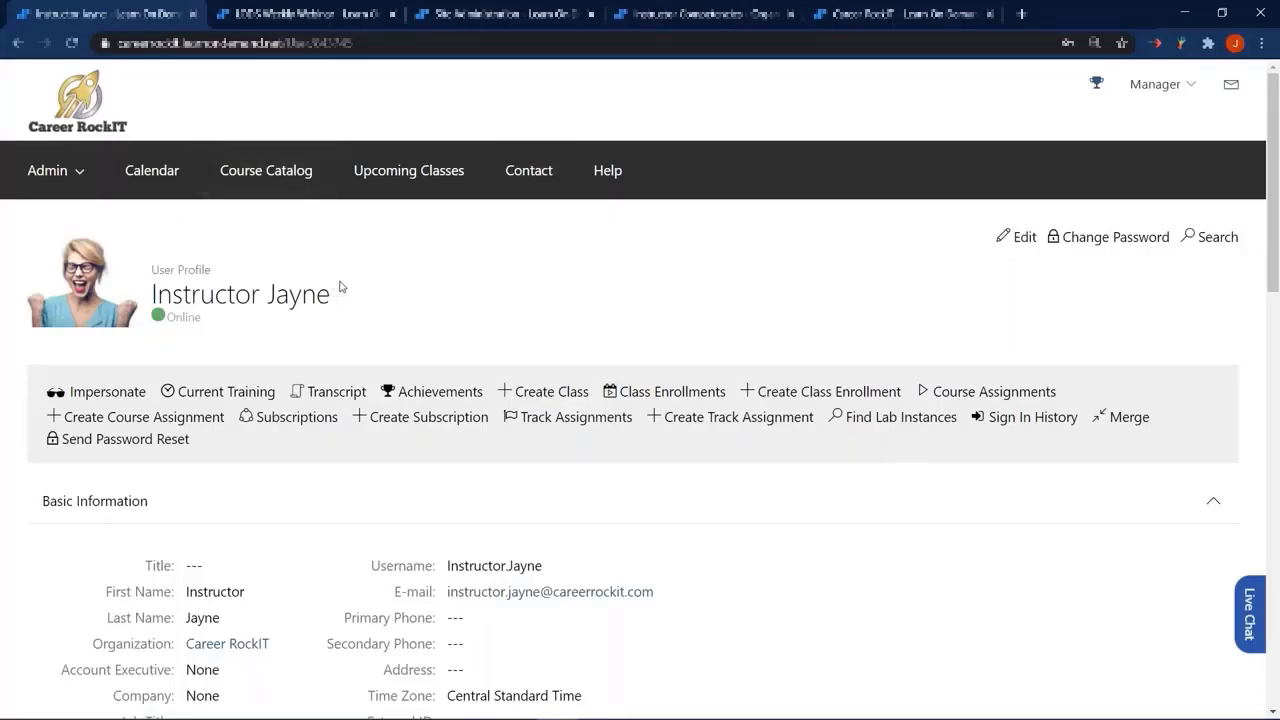
- Open the instructor's user profile for editing and review the basic information fields down to the Has Bio option
{"action": "left_click", "coordinate": [1021, 240]}
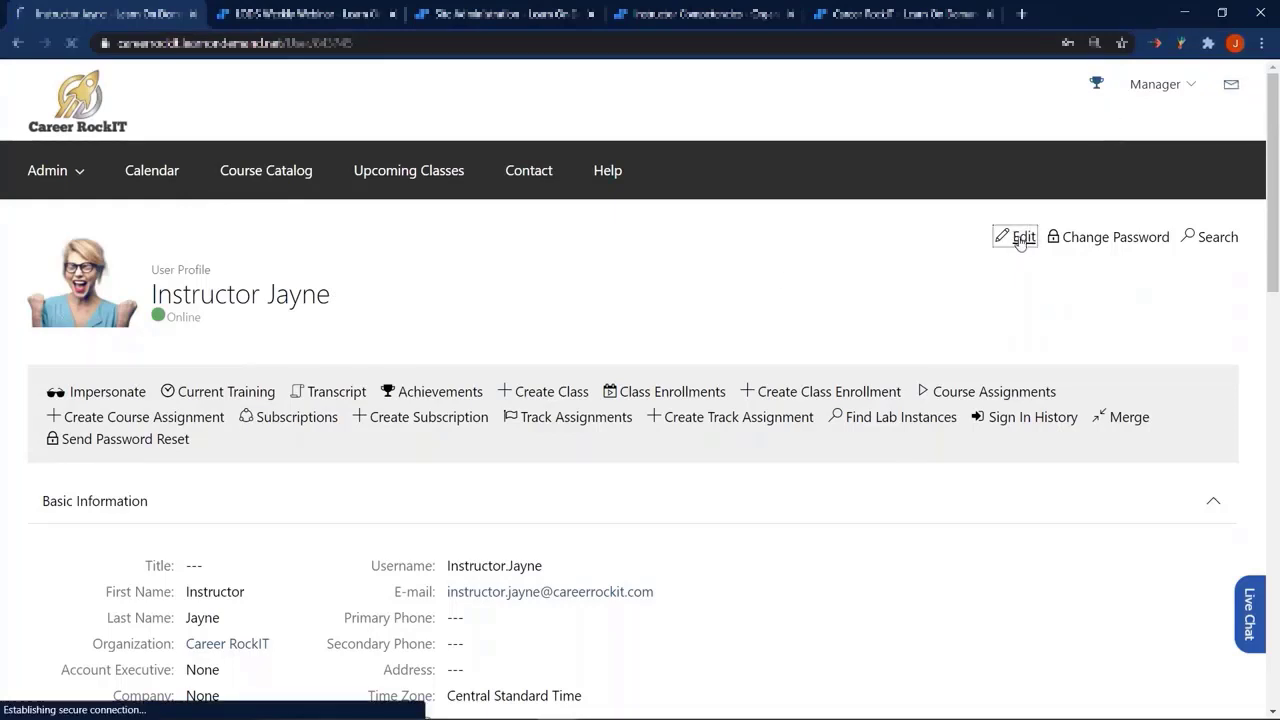
{"action": "scroll", "coordinate": [712, 290], "scroll_direction": "down", "scroll_amount": 3}
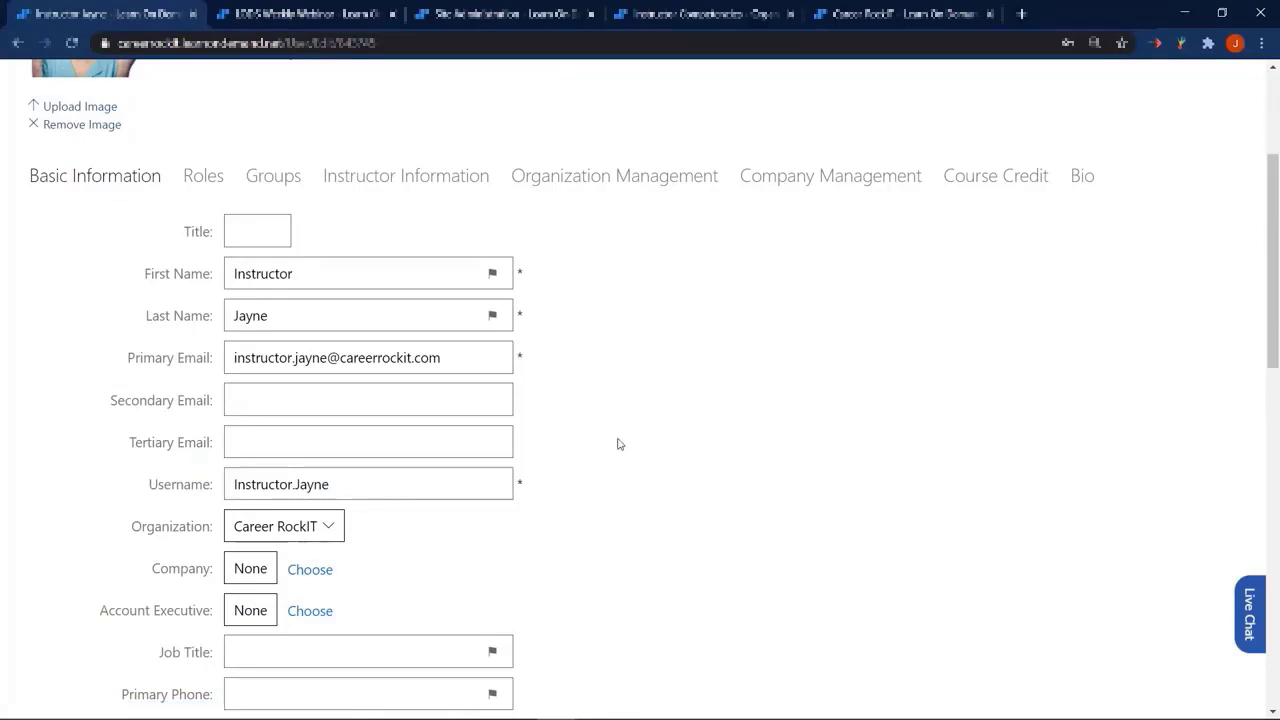
{"action": "scroll", "coordinate": [590, 415], "scroll_direction": "down", "scroll_amount": 2}
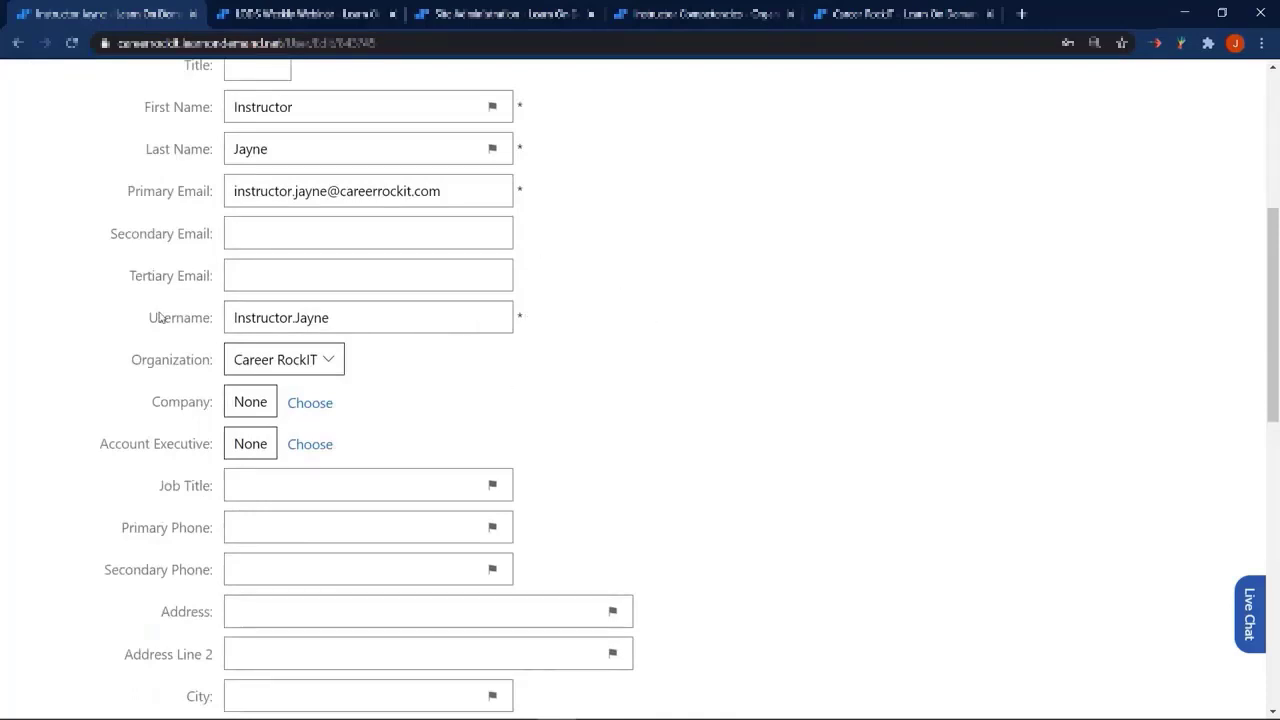
{"action": "scroll", "coordinate": [657, 236], "scroll_direction": "down", "scroll_amount": 1}
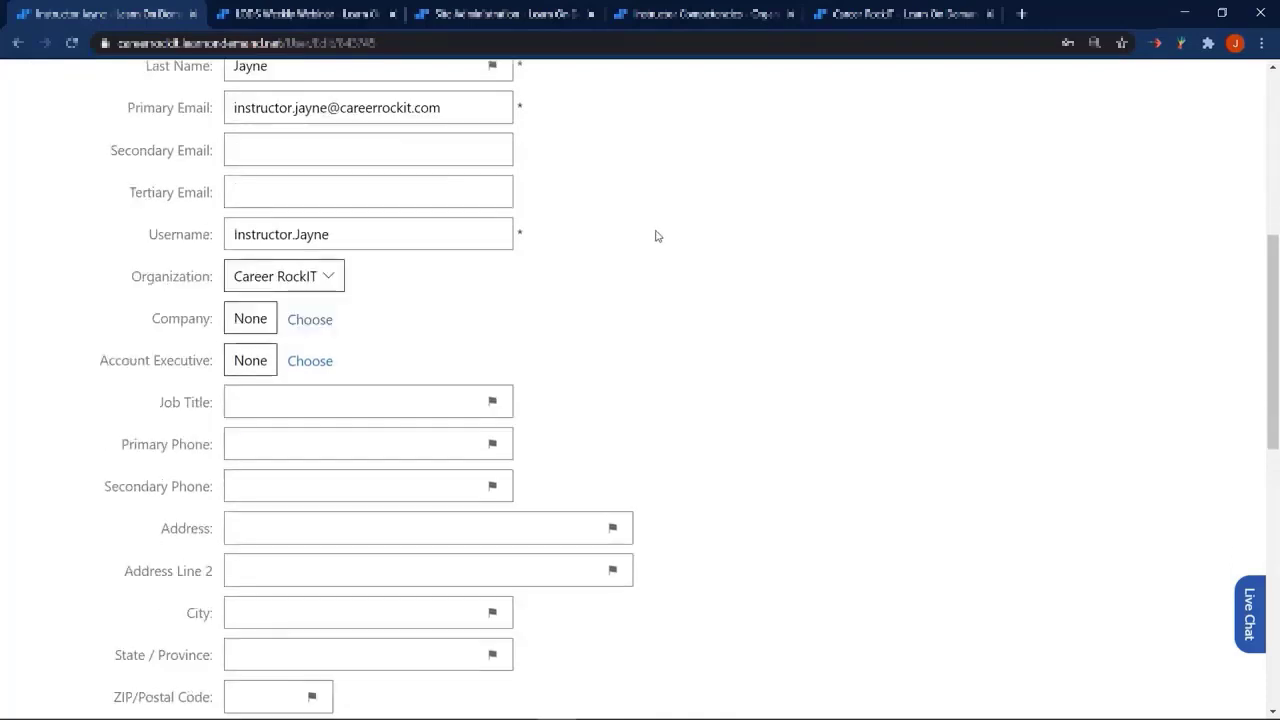
{"action": "scroll", "coordinate": [650, 230], "scroll_direction": "down", "scroll_amount": 1}
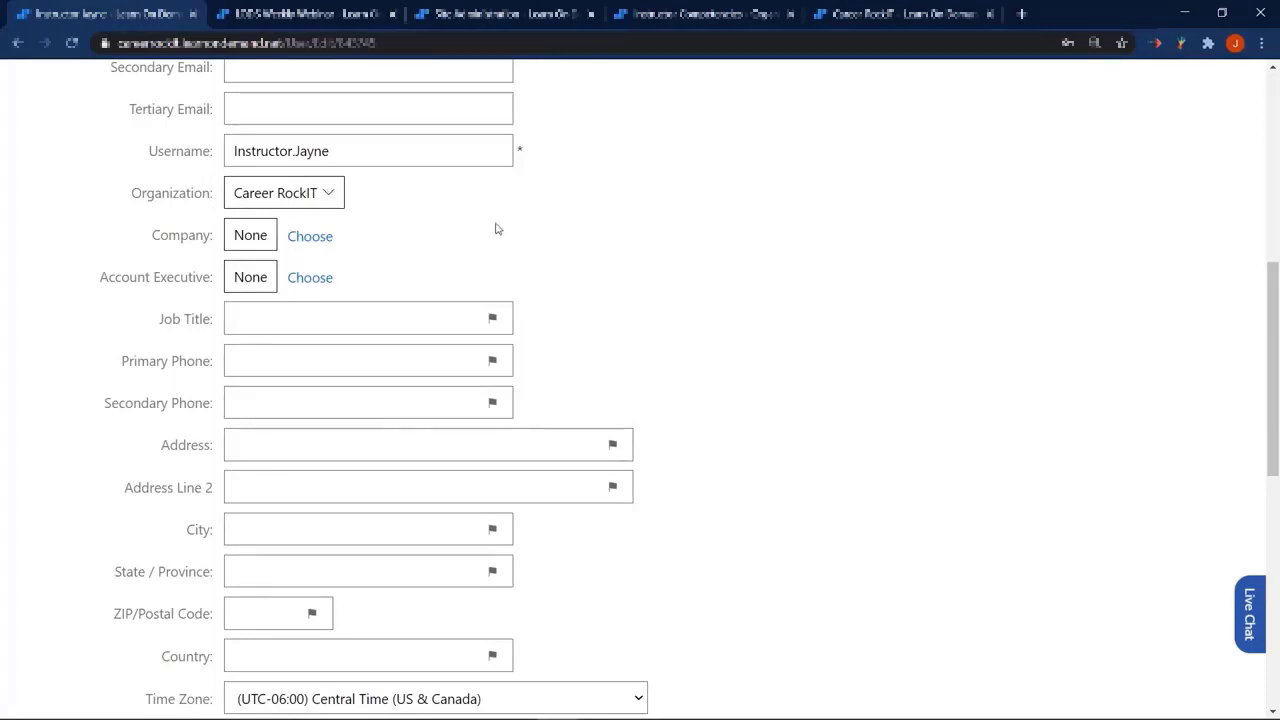
{"action": "scroll", "coordinate": [563, 225], "scroll_direction": "down", "scroll_amount": 3}
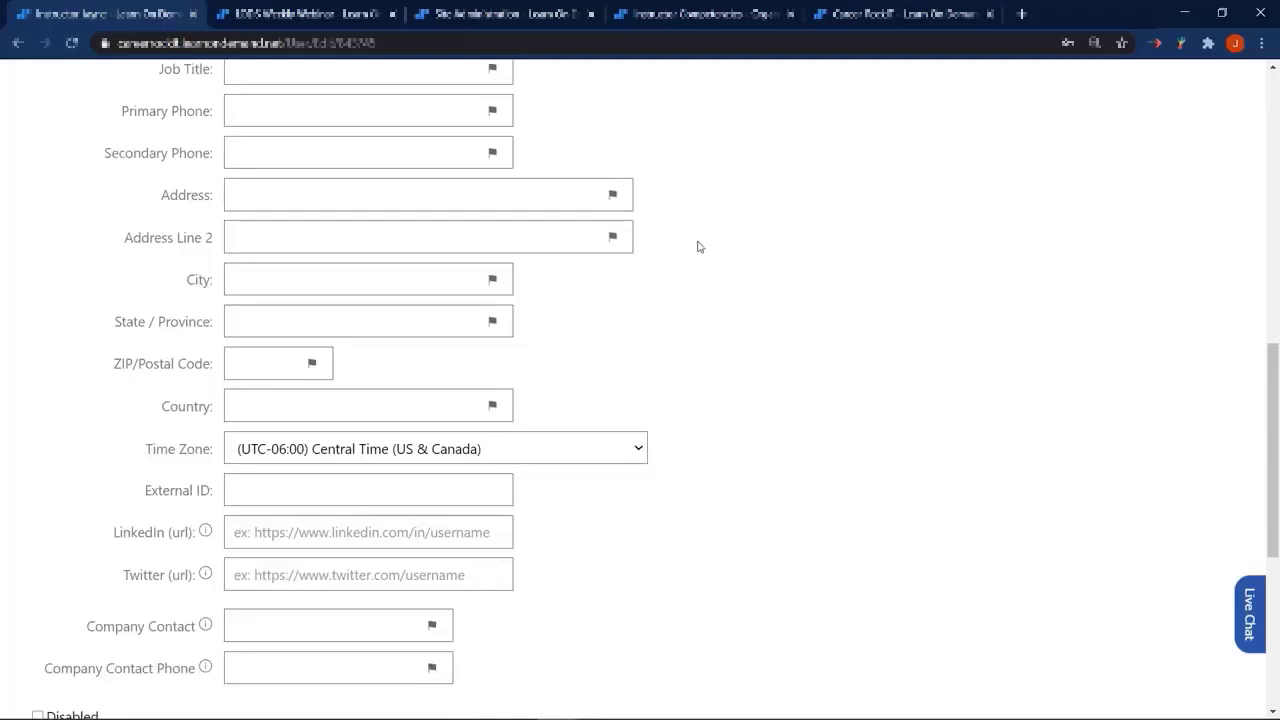
{"action": "scroll", "coordinate": [667, 190], "scroll_direction": "down", "scroll_amount": 2}
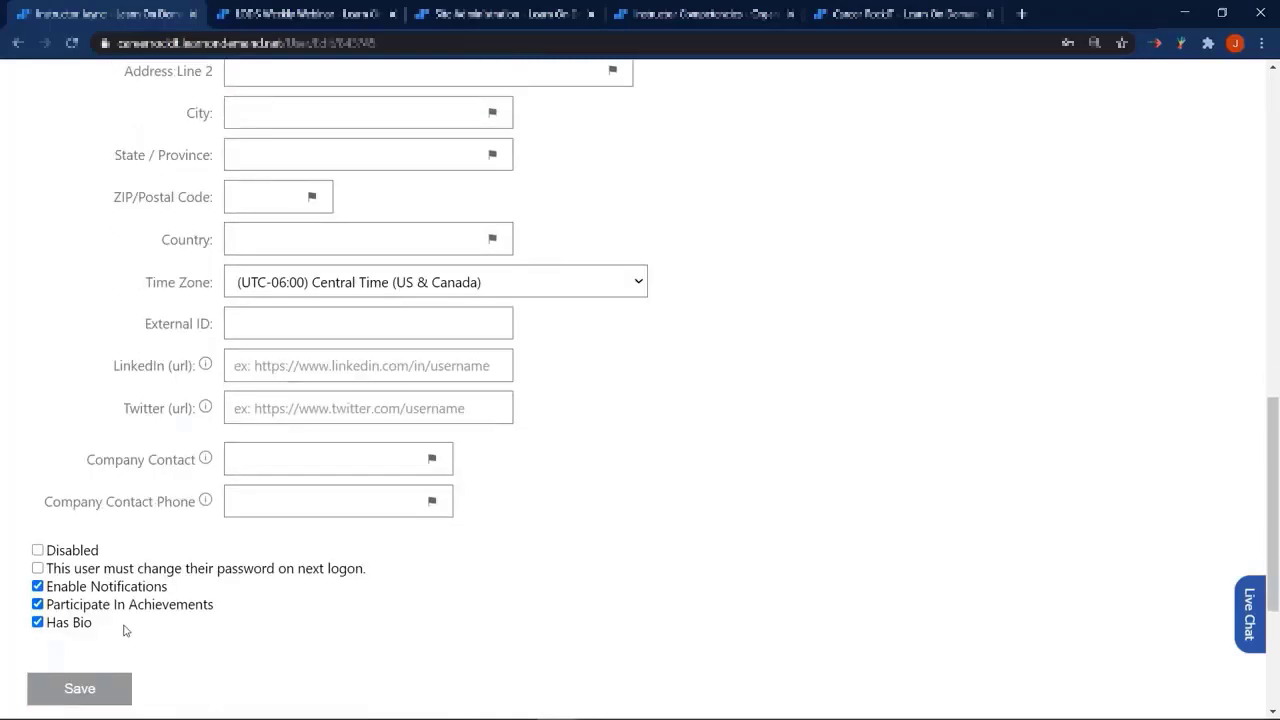
{"action": "left_click_drag", "start_coordinate": [111, 629], "coordinate": [44, 627]}
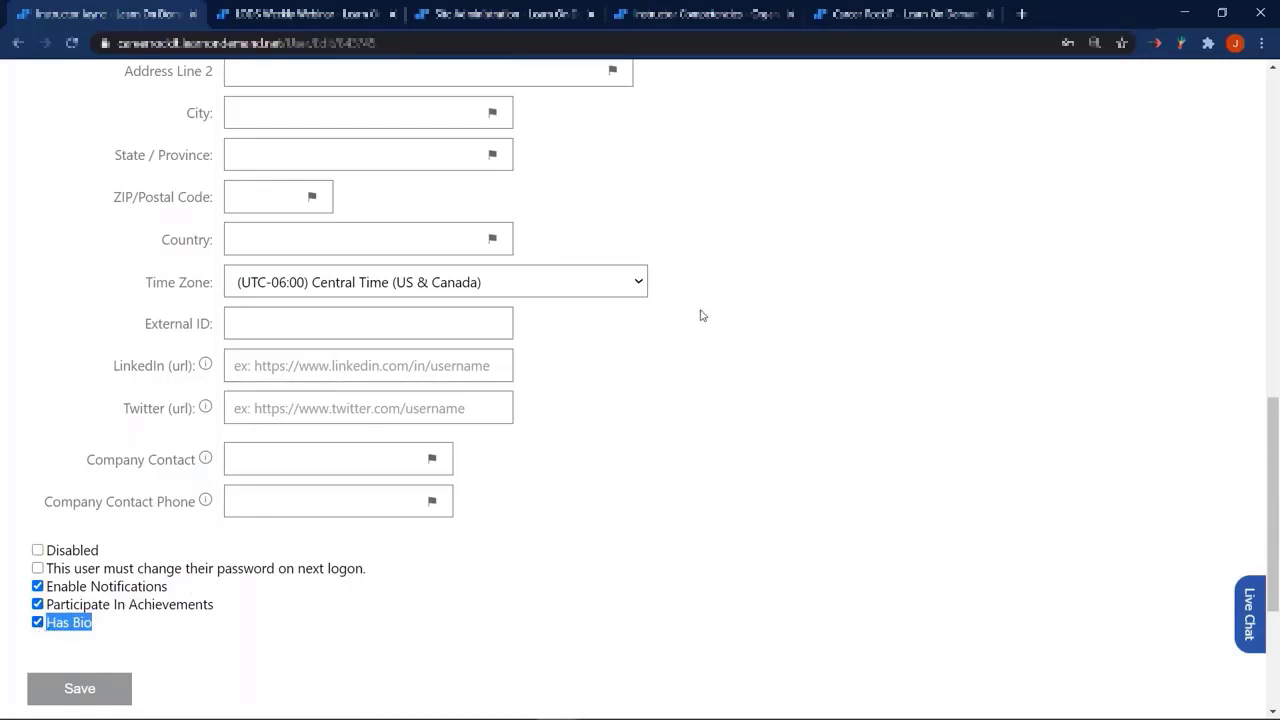
- Review the company, title and description in the instructor's Bio settings
{"action": "scroll", "coordinate": [700, 315], "scroll_direction": "up", "scroll_amount": 10}
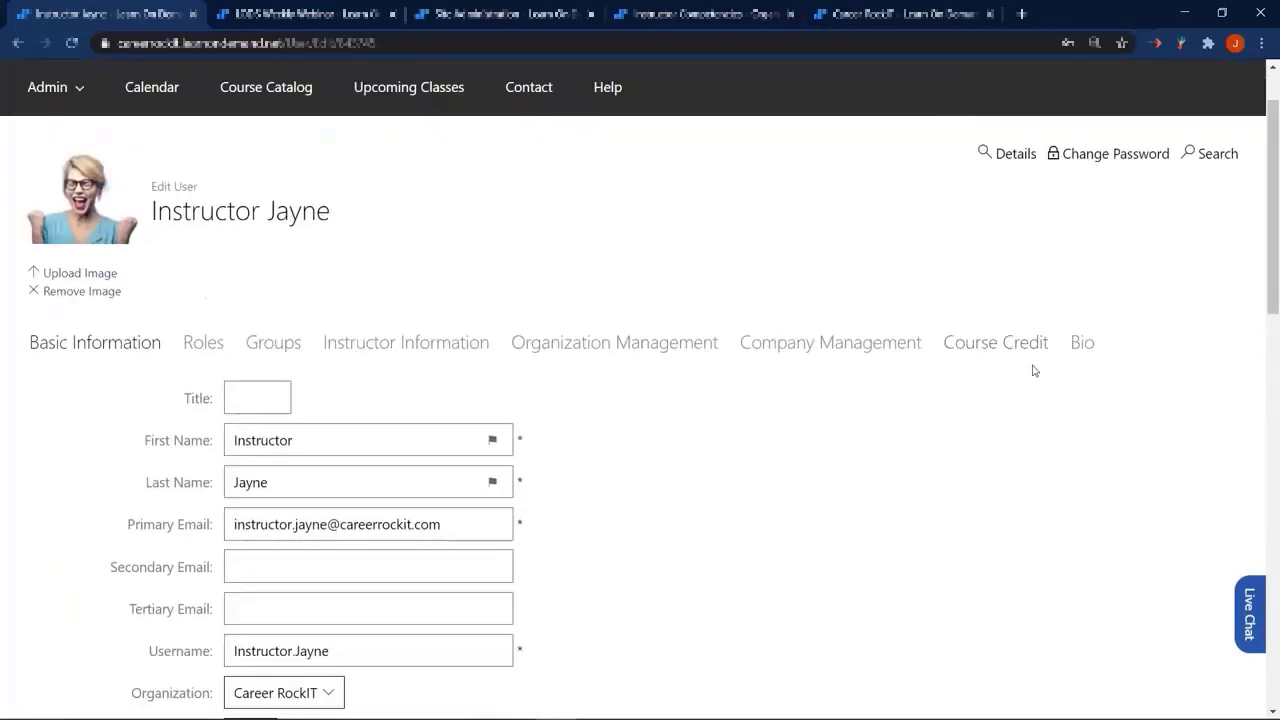
{"action": "left_click", "coordinate": [1083, 349]}
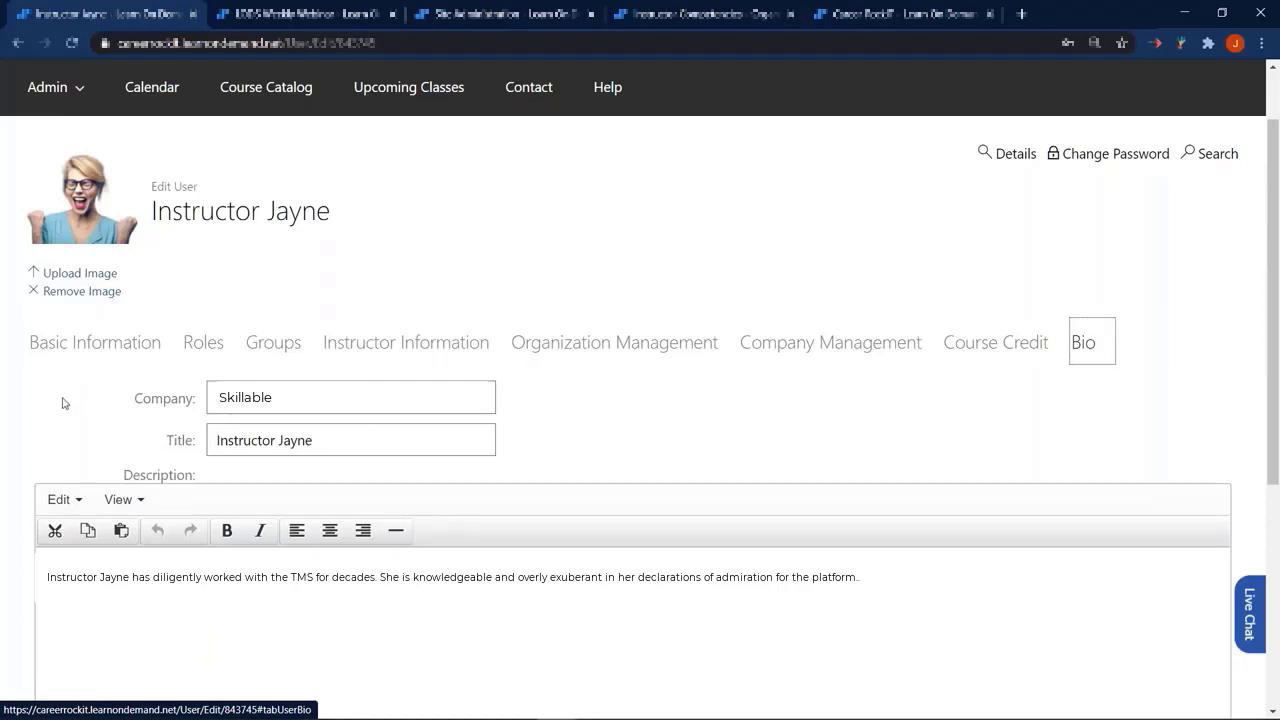
{"action": "scroll", "coordinate": [59, 400], "scroll_direction": "down", "scroll_amount": 1}
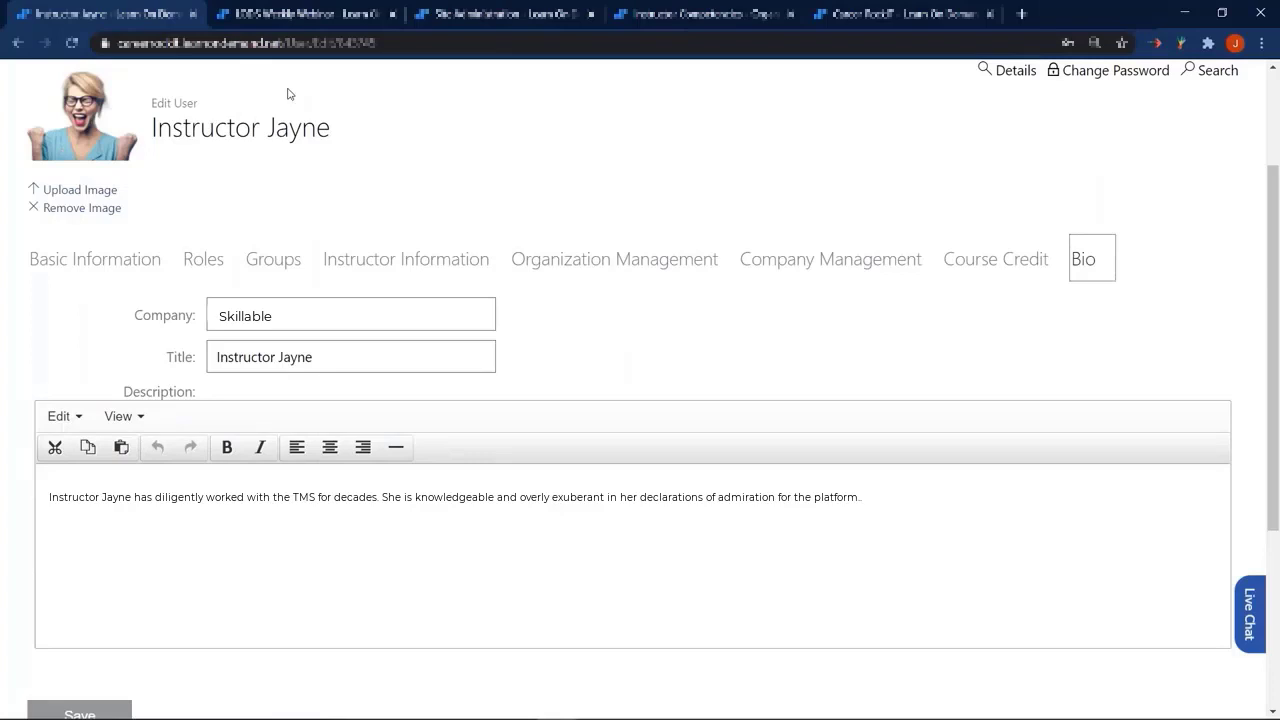
- Check the Skillable Weekly Webinar course profile for its description, resources, tags and Meet The Presenters section
{"action": "left_click", "coordinate": [298, 17]}
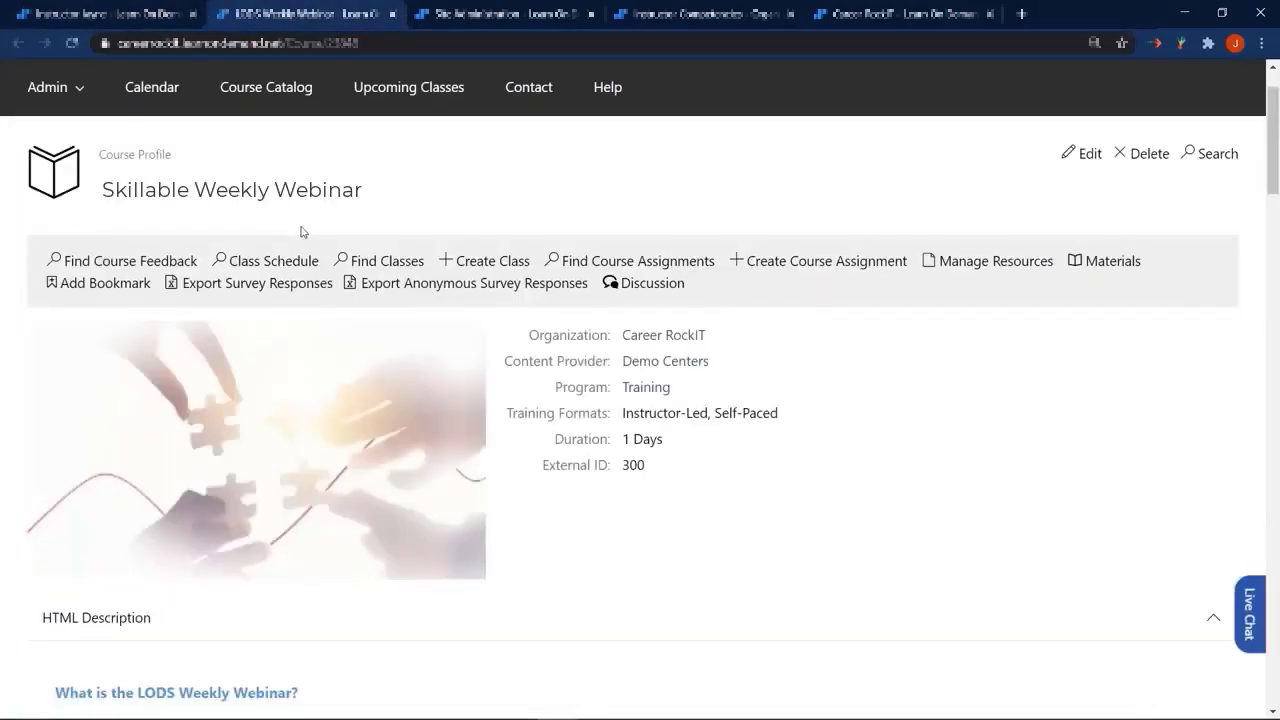
{"action": "scroll", "coordinate": [300, 231], "scroll_direction": "down", "scroll_amount": 10}
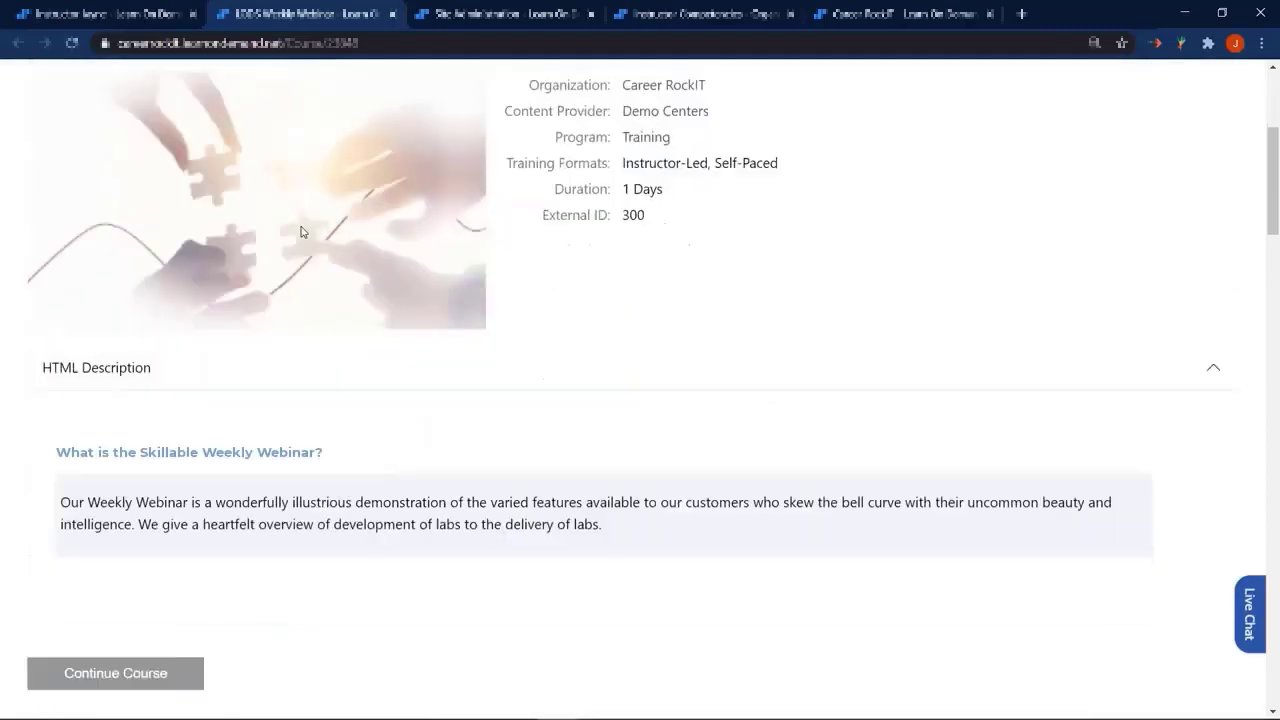
{"action": "scroll", "coordinate": [304, 226], "scroll_direction": "down", "scroll_amount": 15}
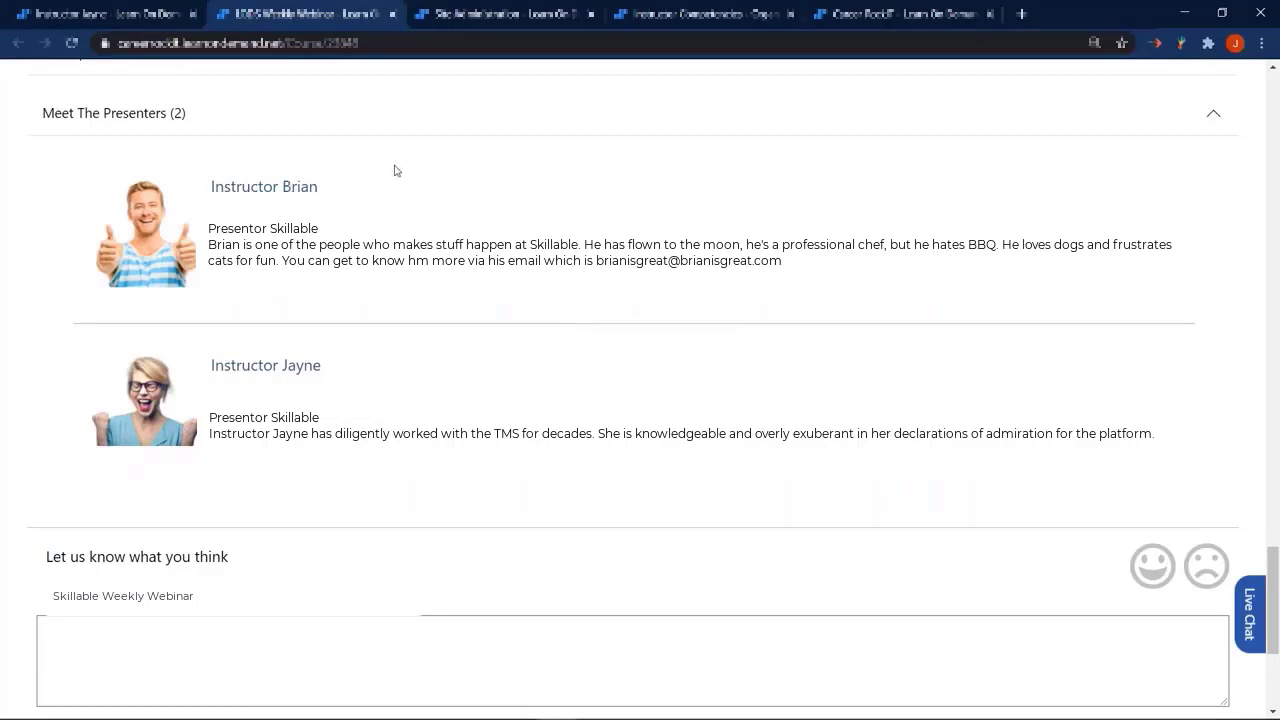
{"action": "scroll", "coordinate": [394, 170], "scroll_direction": "up", "scroll_amount": 15}
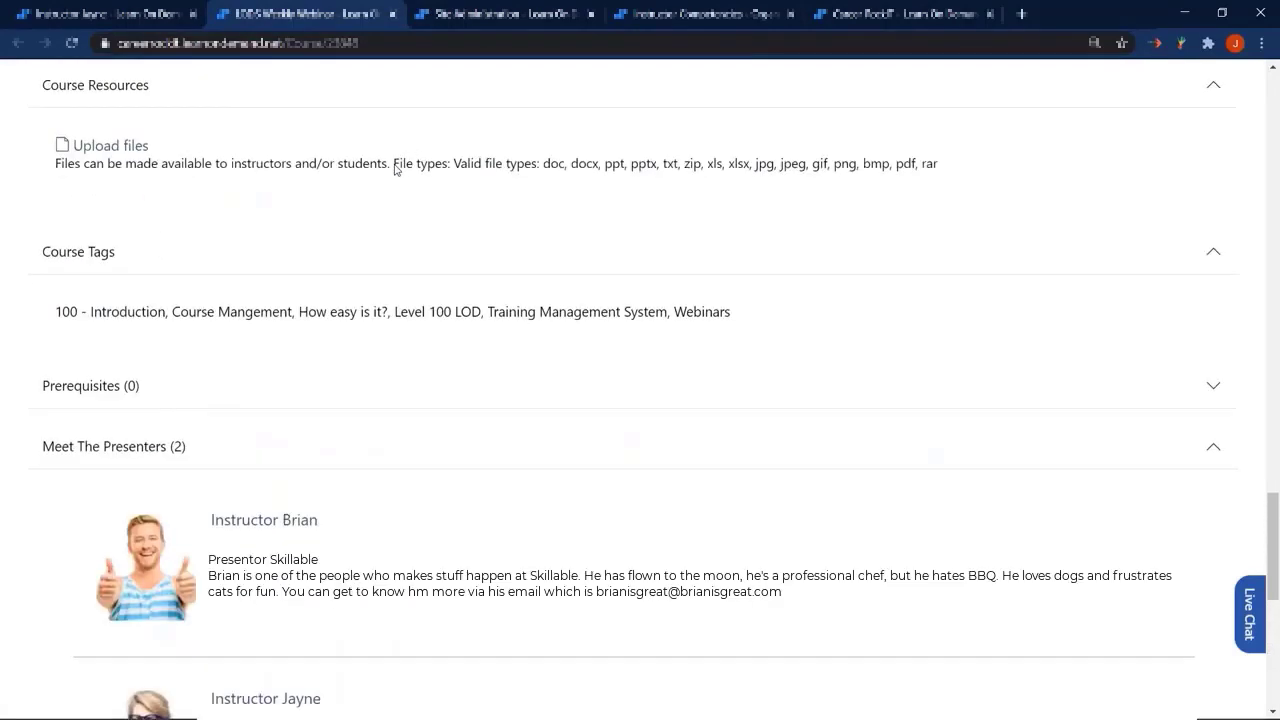
{"action": "scroll", "coordinate": [394, 170], "scroll_direction": "up", "scroll_amount": 10}
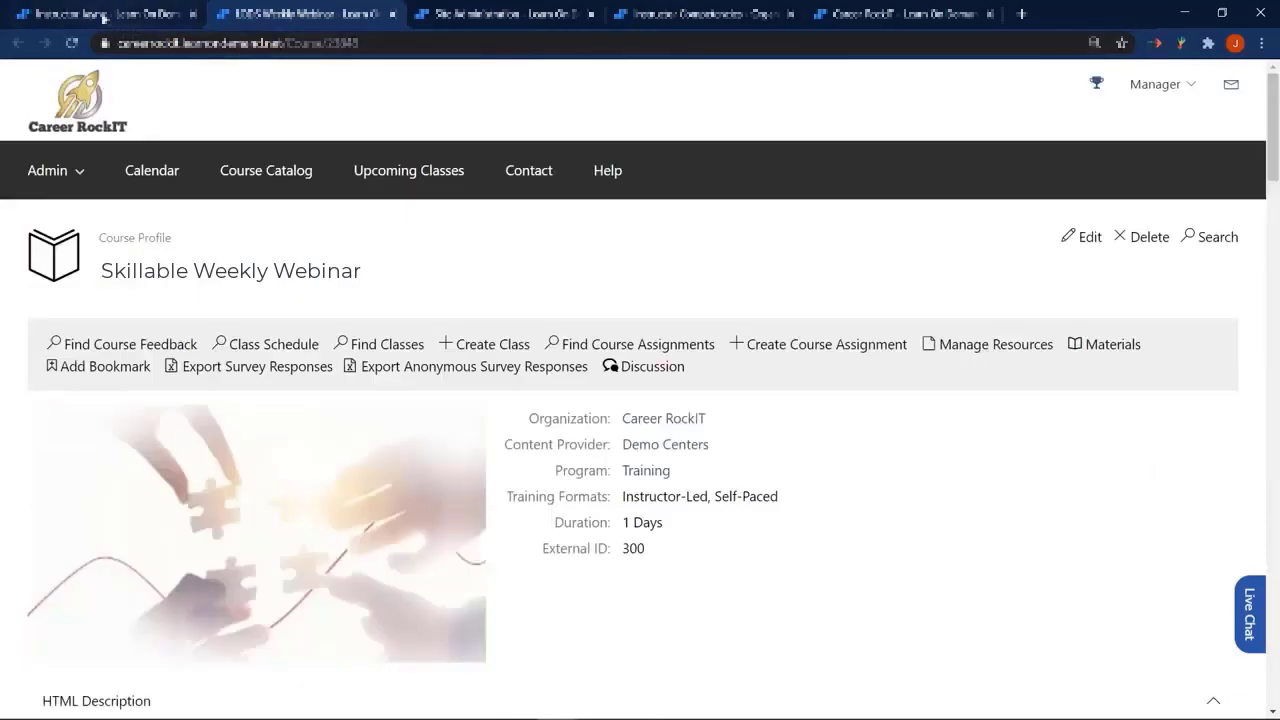
- Return to editing the instructor's user record and review the Basic User and Instructor role assignments
{"action": "left_click", "coordinate": [104, 17]}
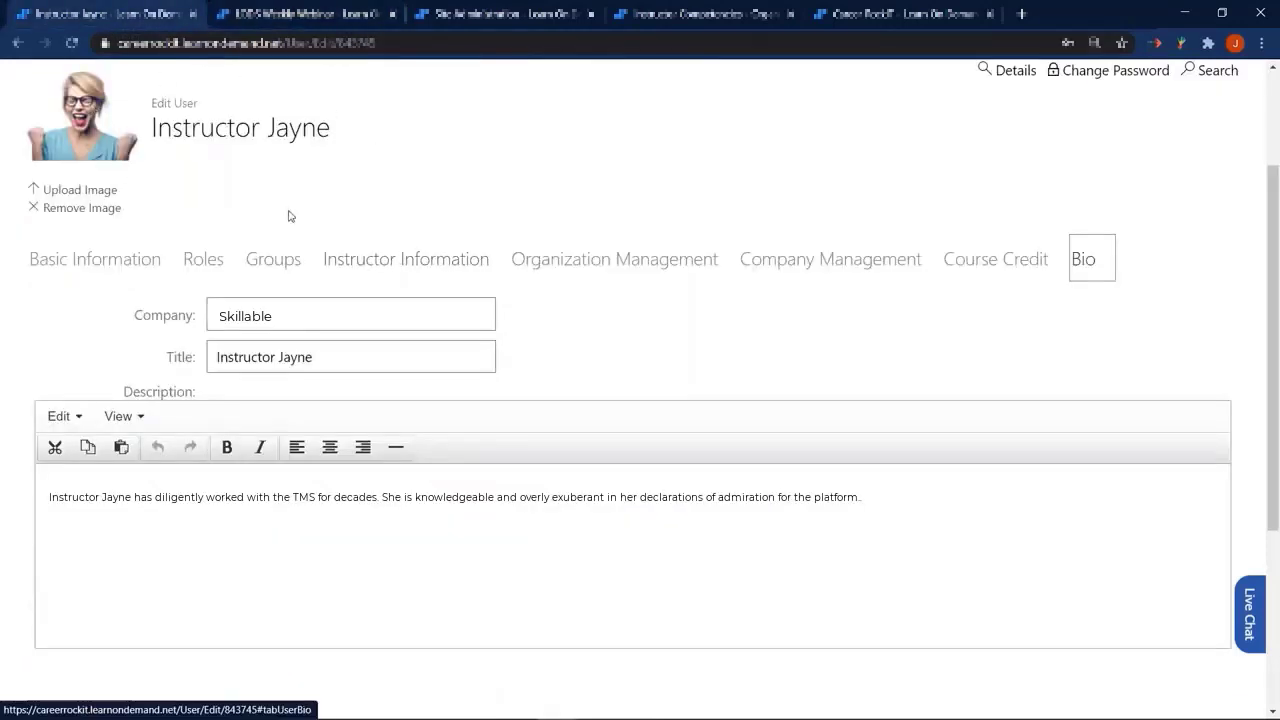
{"action": "left_click", "coordinate": [212, 264]}
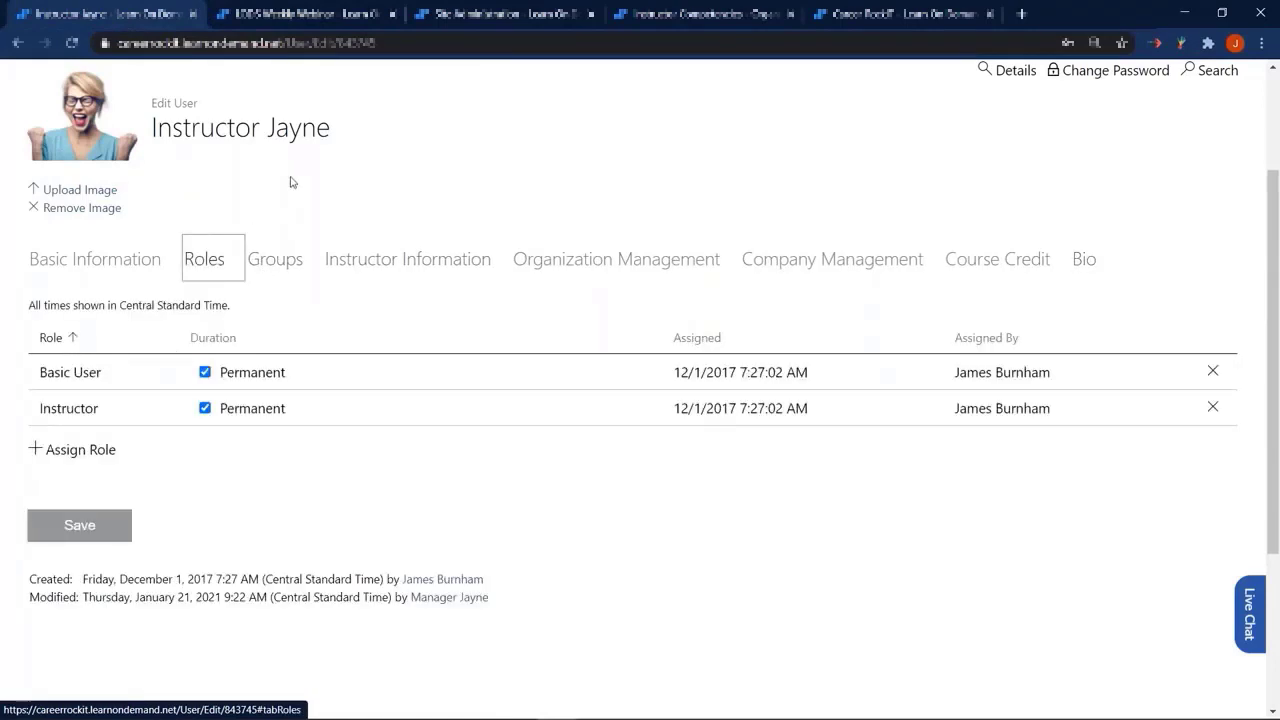
{"action": "left_click_drag", "start_coordinate": [100, 412], "coordinate": [38, 414]}
{"action": "left_click_drag", "start_coordinate": [118, 380], "coordinate": [38, 377]}
{"action": "left_click_drag", "start_coordinate": [108, 413], "coordinate": [26, 406]}
{"action": "left_click", "coordinate": [217, 473]}
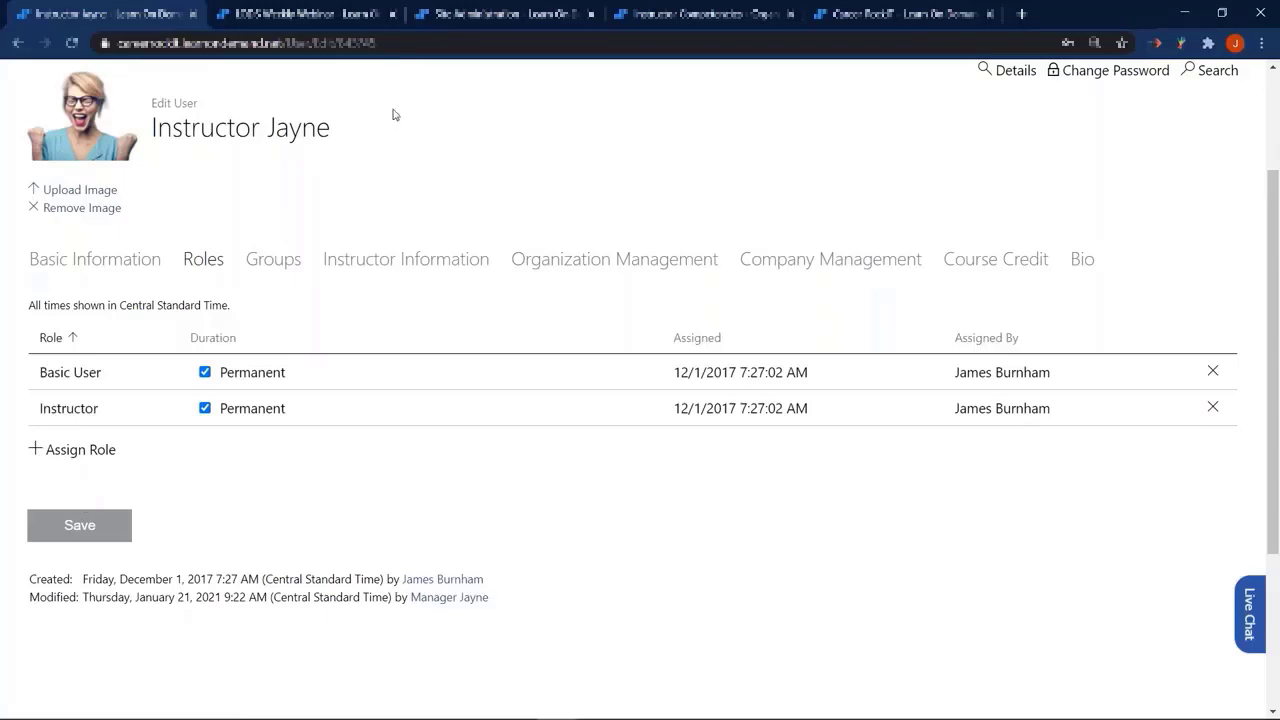
- Leave the instructor's record, open the Create User form from Site Administration and check its default roles
{"action": "left_click", "coordinate": [1008, 70]}
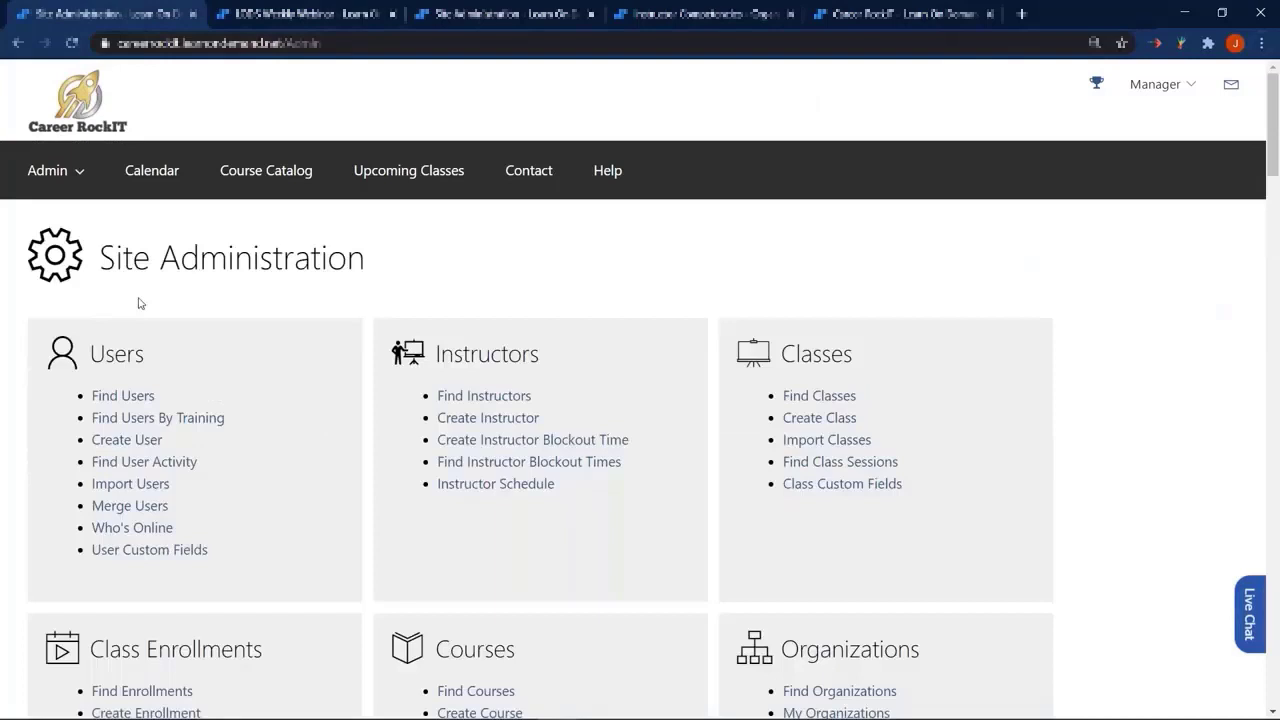
{"action": "left_click", "coordinate": [157, 449]}
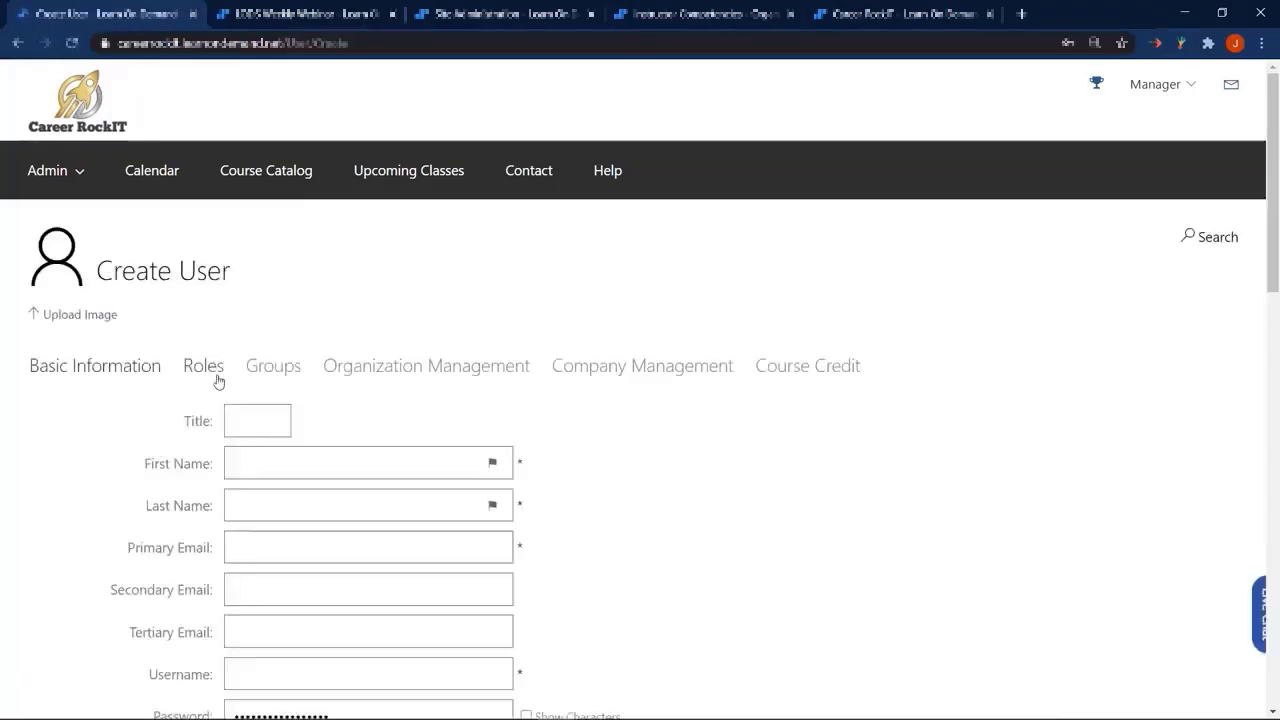
{"action": "left_click", "coordinate": [205, 367]}
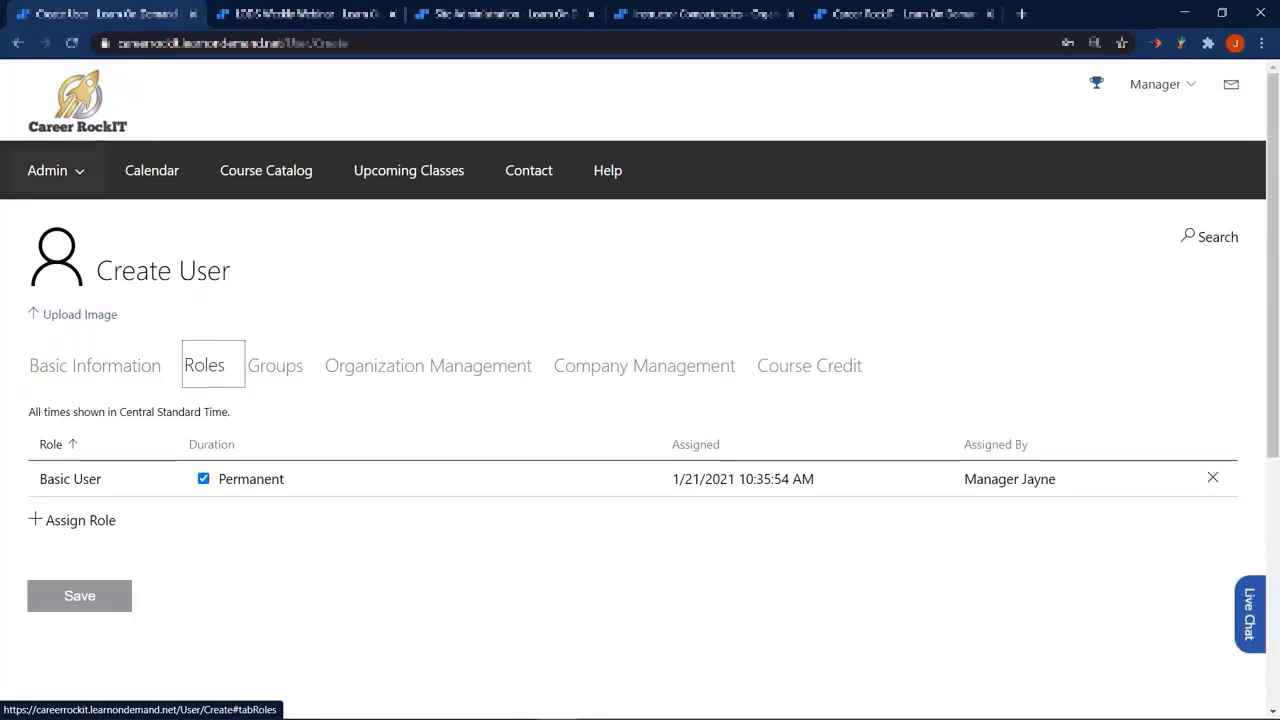
- Open the Create Instructor form from Site Administration, check its default roles and return to the basic information
{"action": "left_click", "coordinate": [42, 166]}
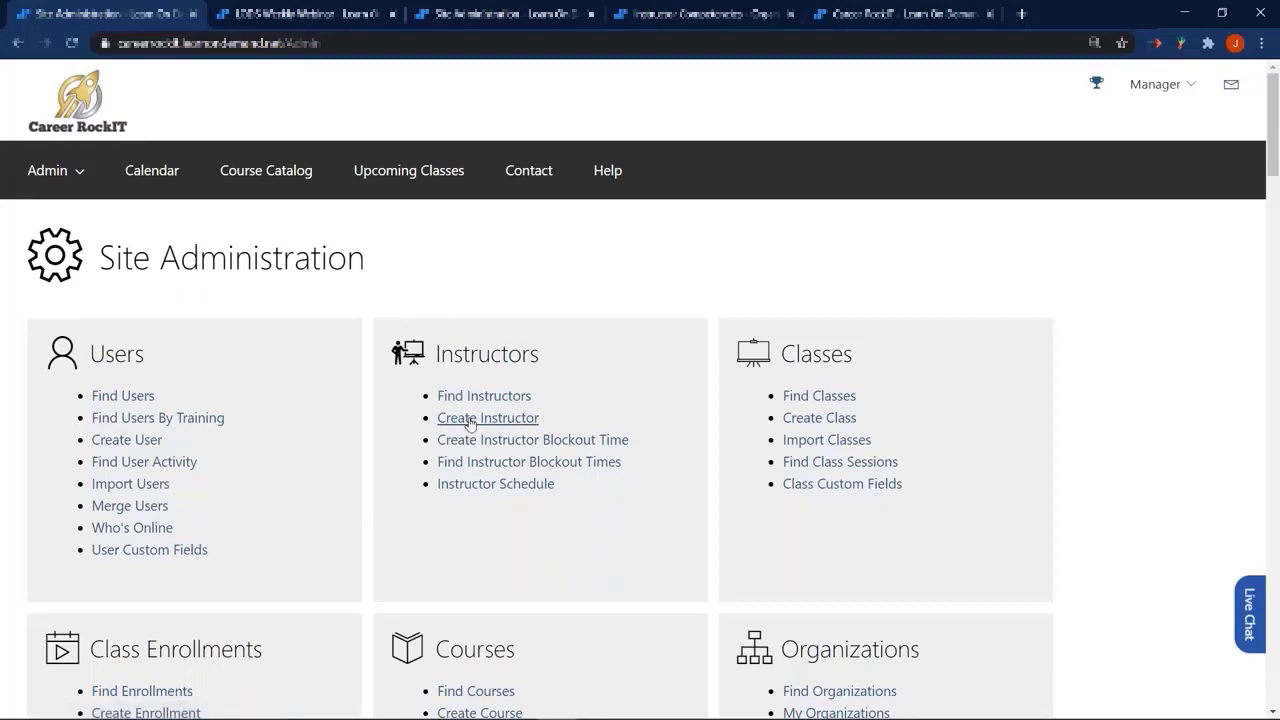
{"action": "left_click", "coordinate": [466, 420]}
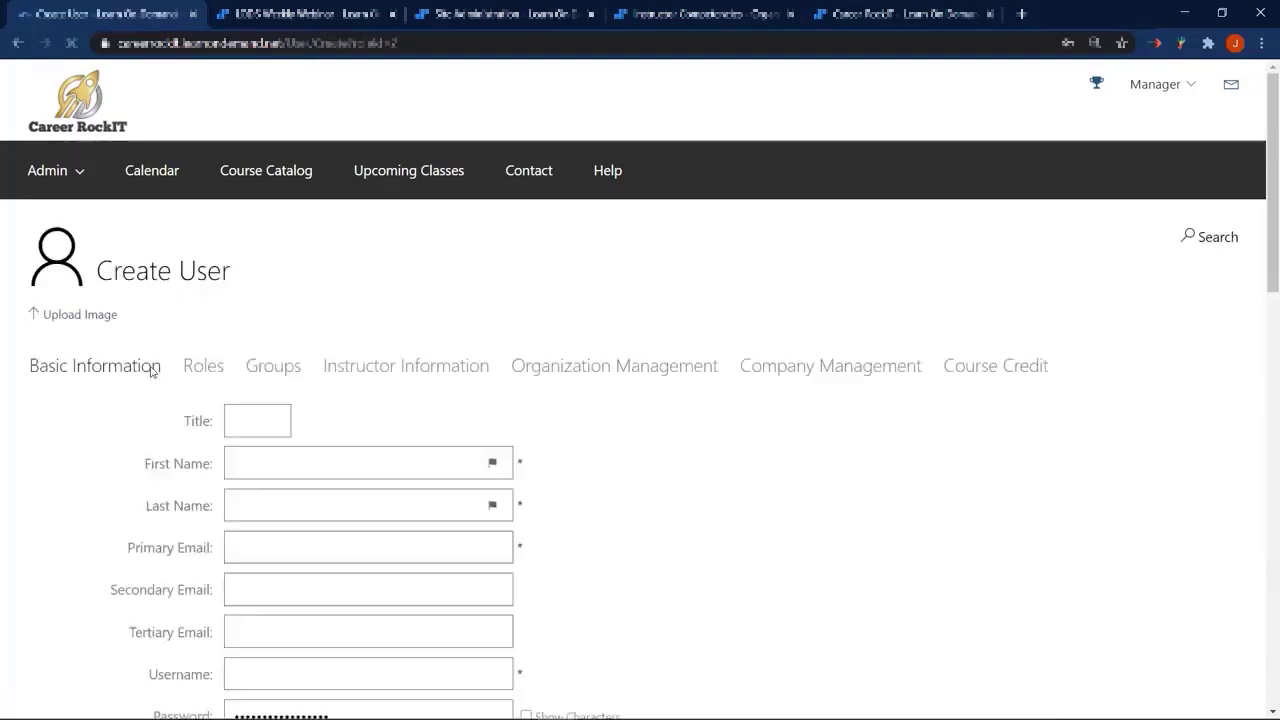
{"action": "left_click", "coordinate": [204, 366]}
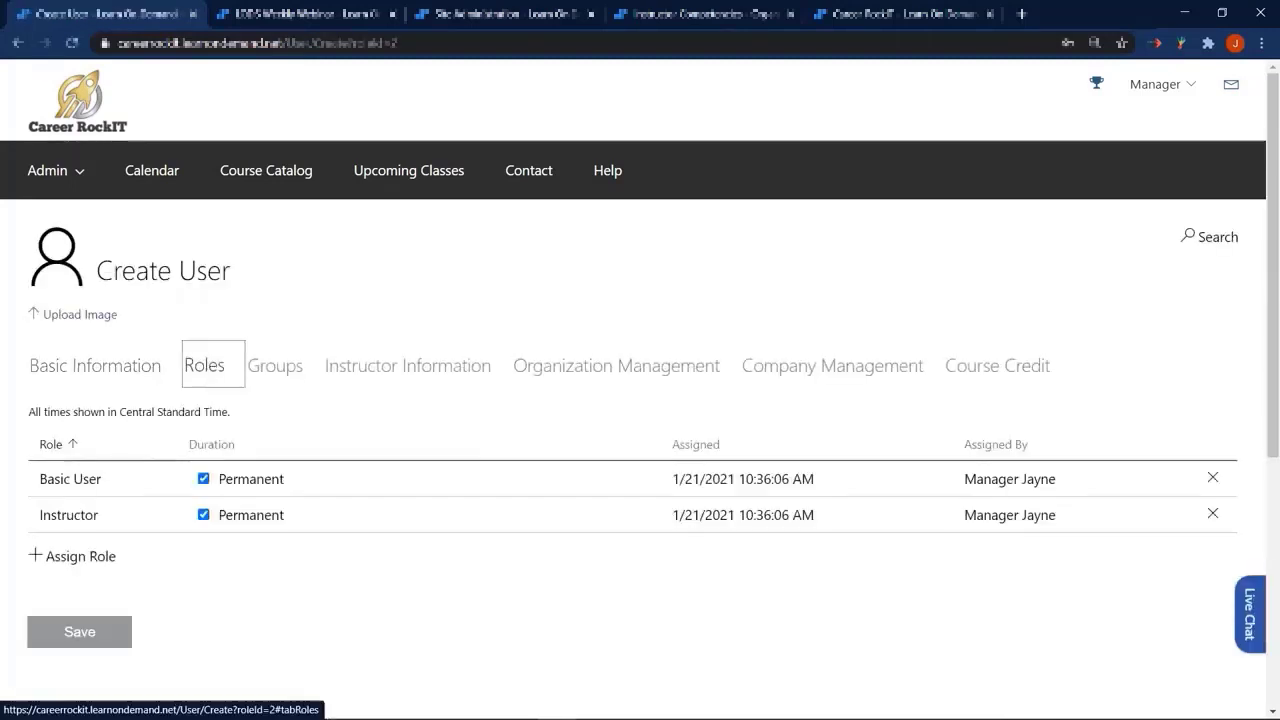
{"action": "left_click", "coordinate": [140, 368]}
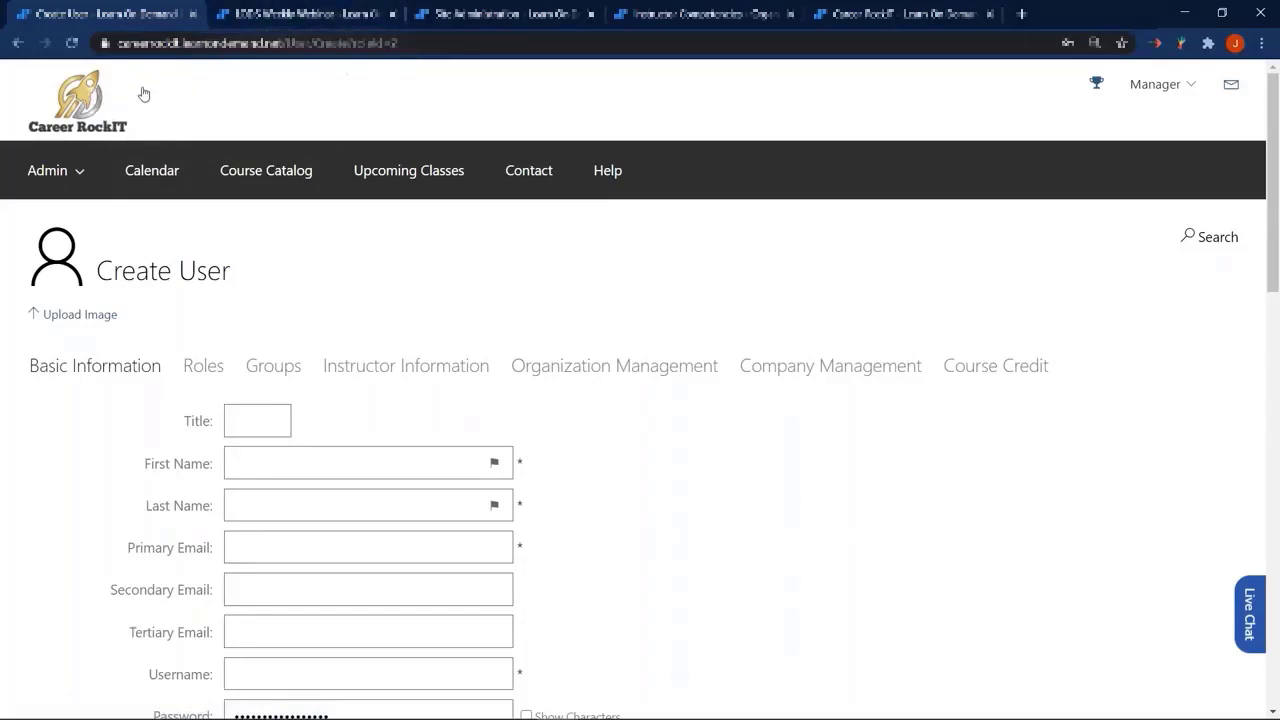
- Switch to the Firefox window signed in as the instructor and examine the options available in Site Administration
{"action": "left_click", "coordinate": [75, 98]}
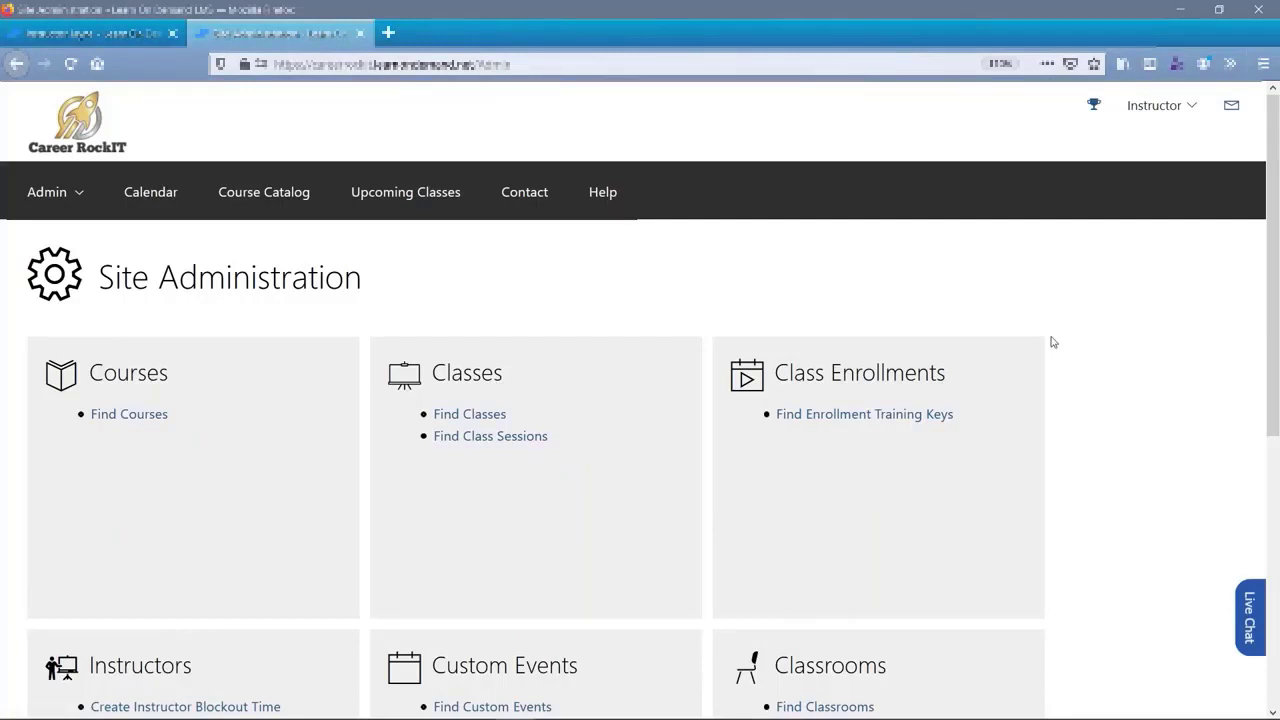
{"action": "scroll", "coordinate": [1051, 342], "scroll_direction": "down", "scroll_amount": 3}
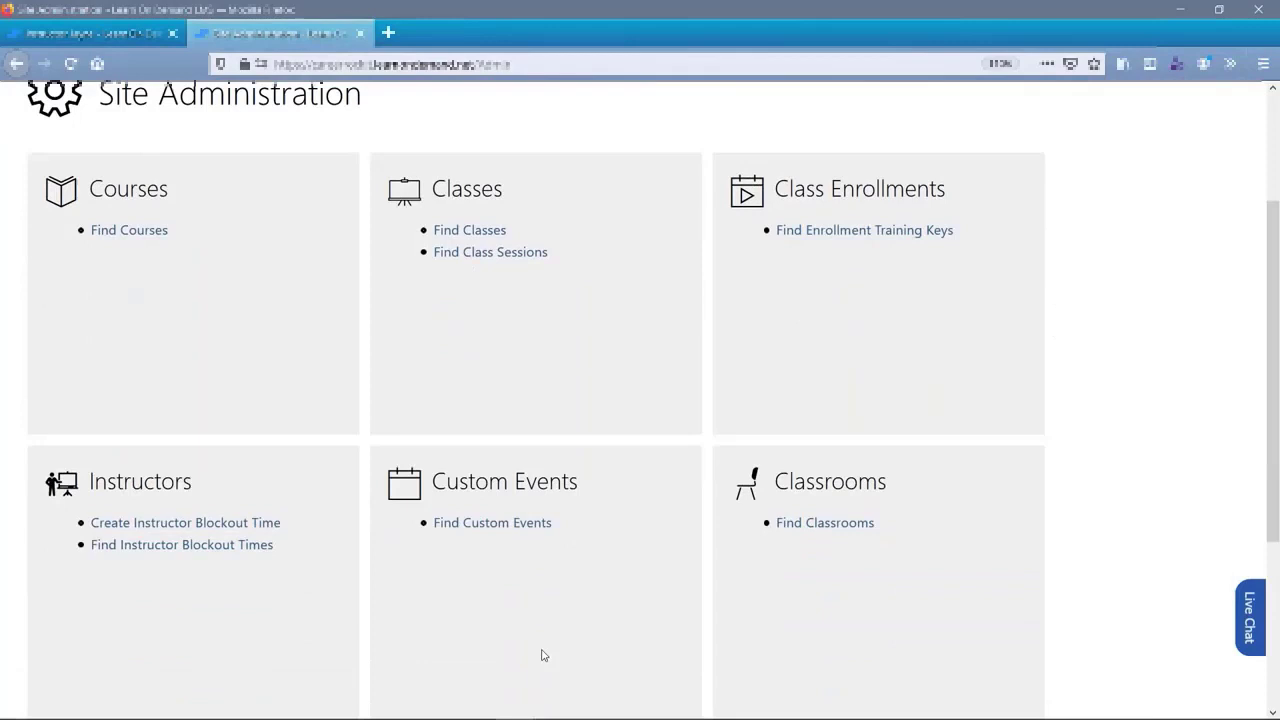
{"action": "scroll", "coordinate": [1014, 429], "scroll_direction": "down", "scroll_amount": 3}
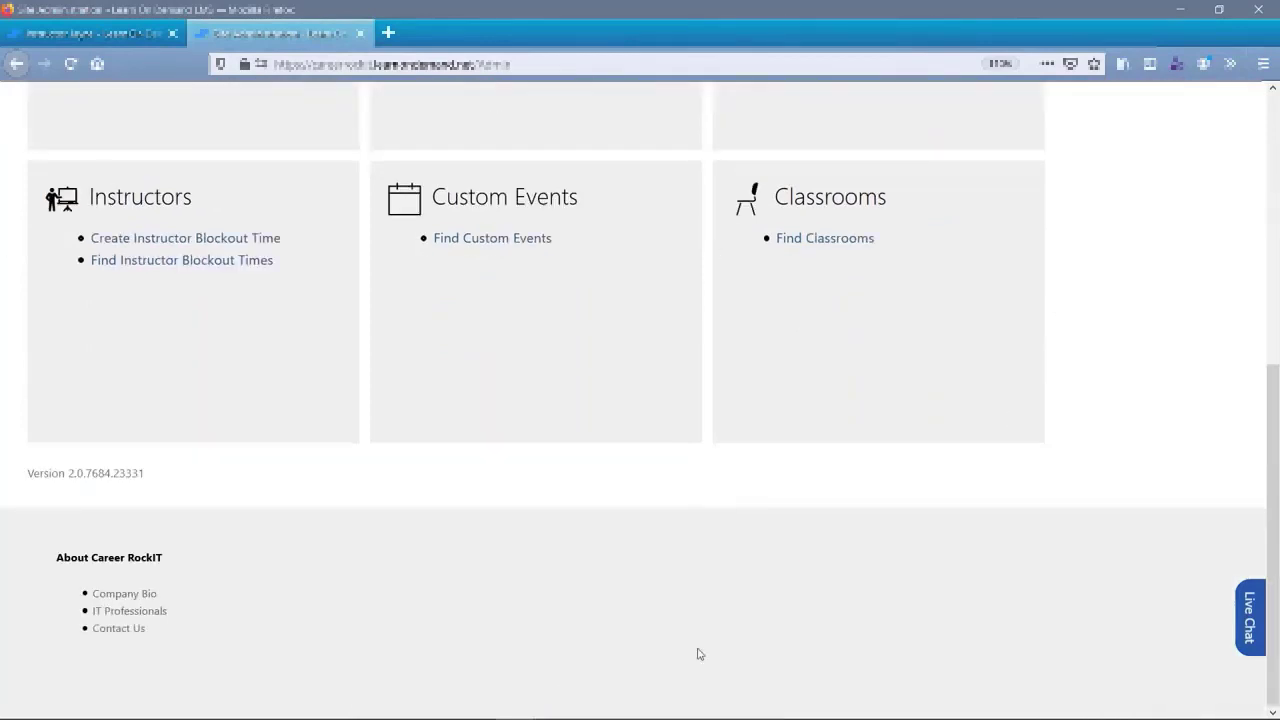
{"action": "scroll", "coordinate": [617, 426], "scroll_direction": "up", "scroll_amount": 4}
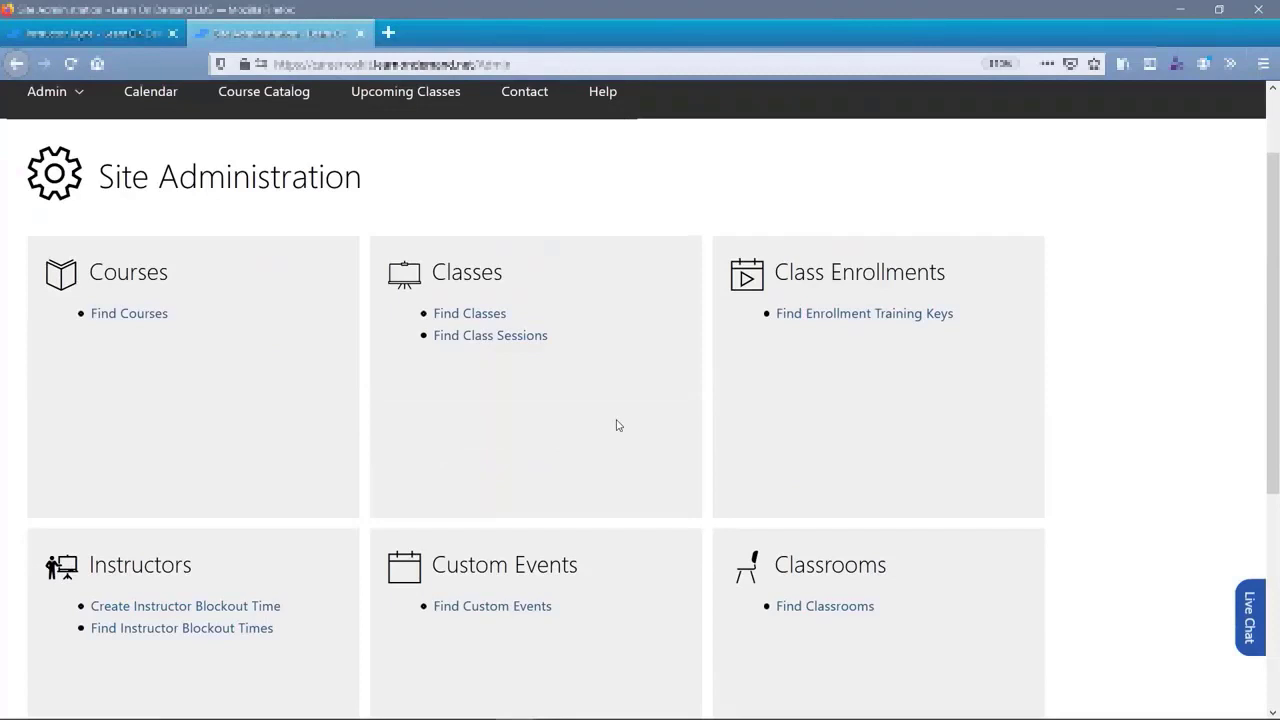
{"action": "scroll", "coordinate": [617, 426], "scroll_direction": "up", "scroll_amount": 1}
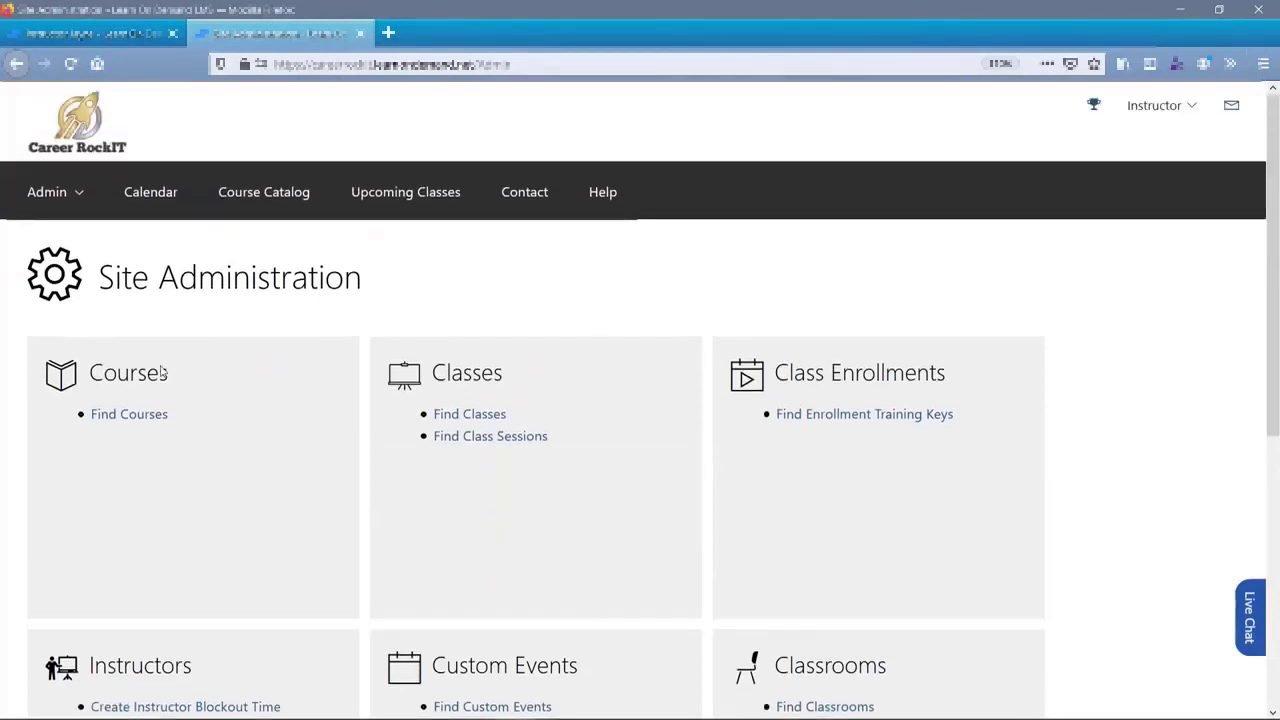
- Search the courses available to the instructor with no name entered and browse the resulting list
{"action": "left_click", "coordinate": [147, 419]}
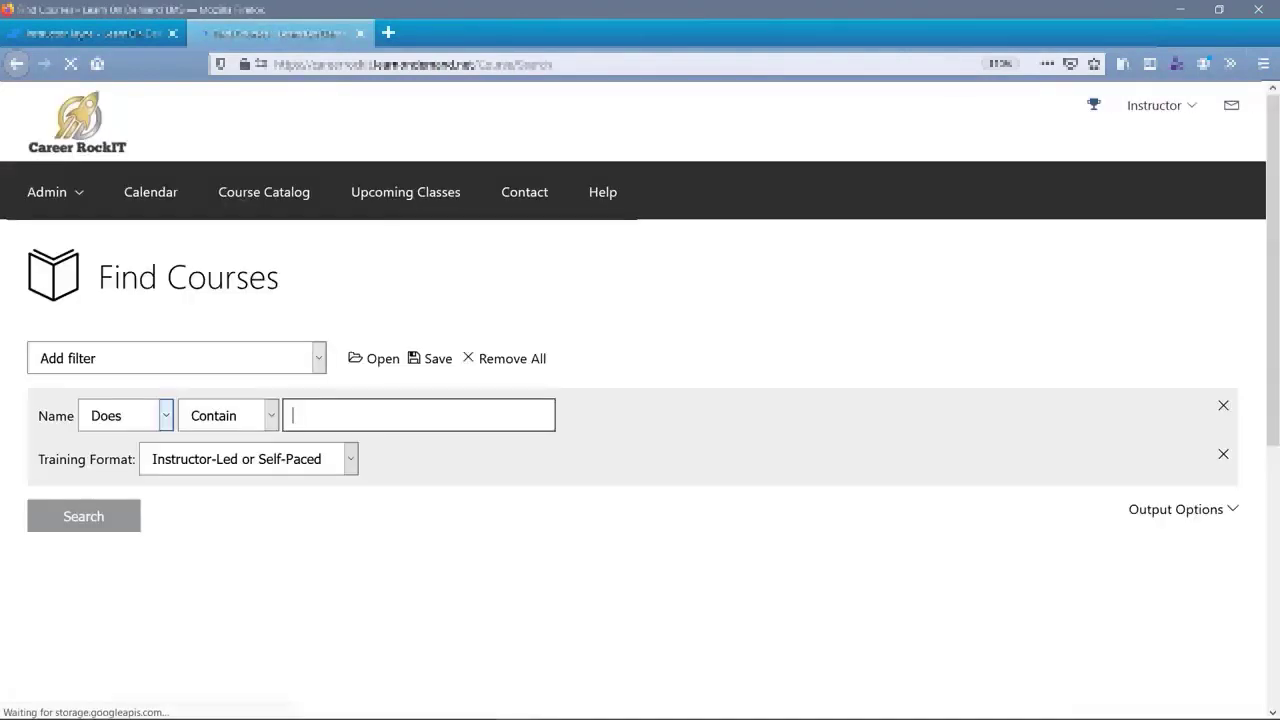
{"action": "left_click", "coordinate": [106, 518]}
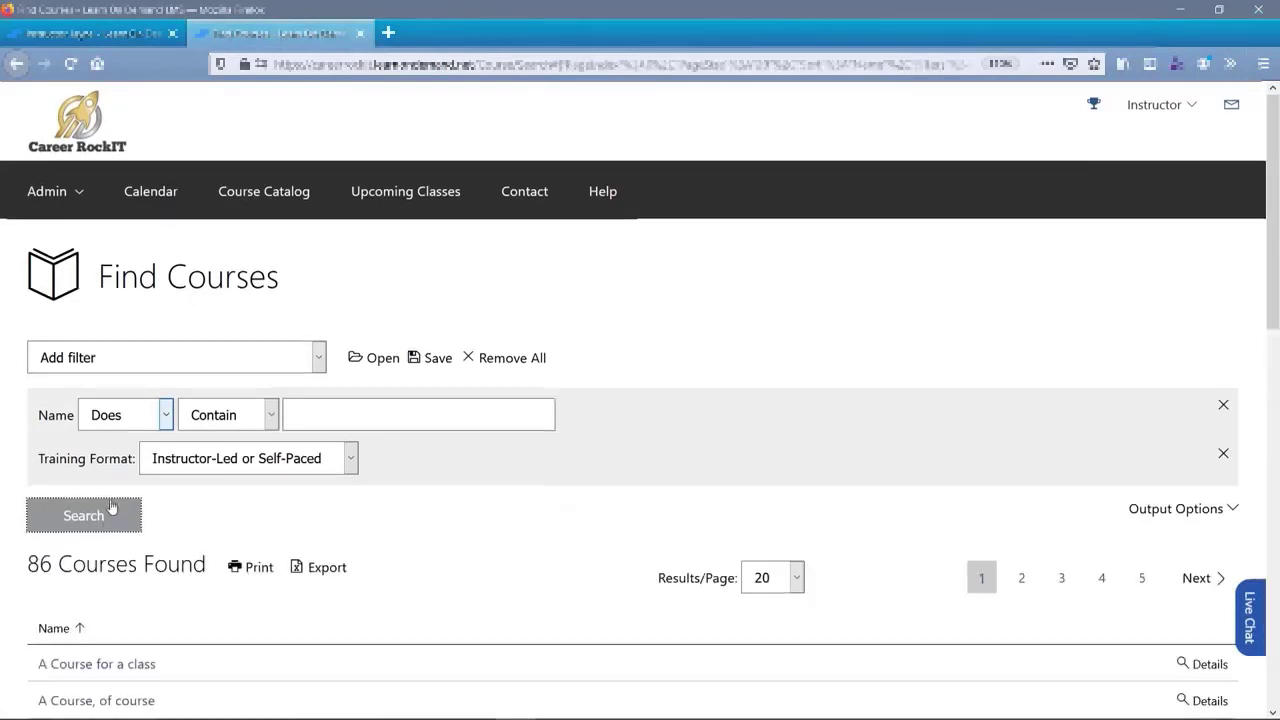
{"action": "scroll", "coordinate": [112, 505], "scroll_direction": "down", "scroll_amount": 3}
{"action": "scroll", "coordinate": [112, 503], "scroll_direction": "down", "scroll_amount": 2}
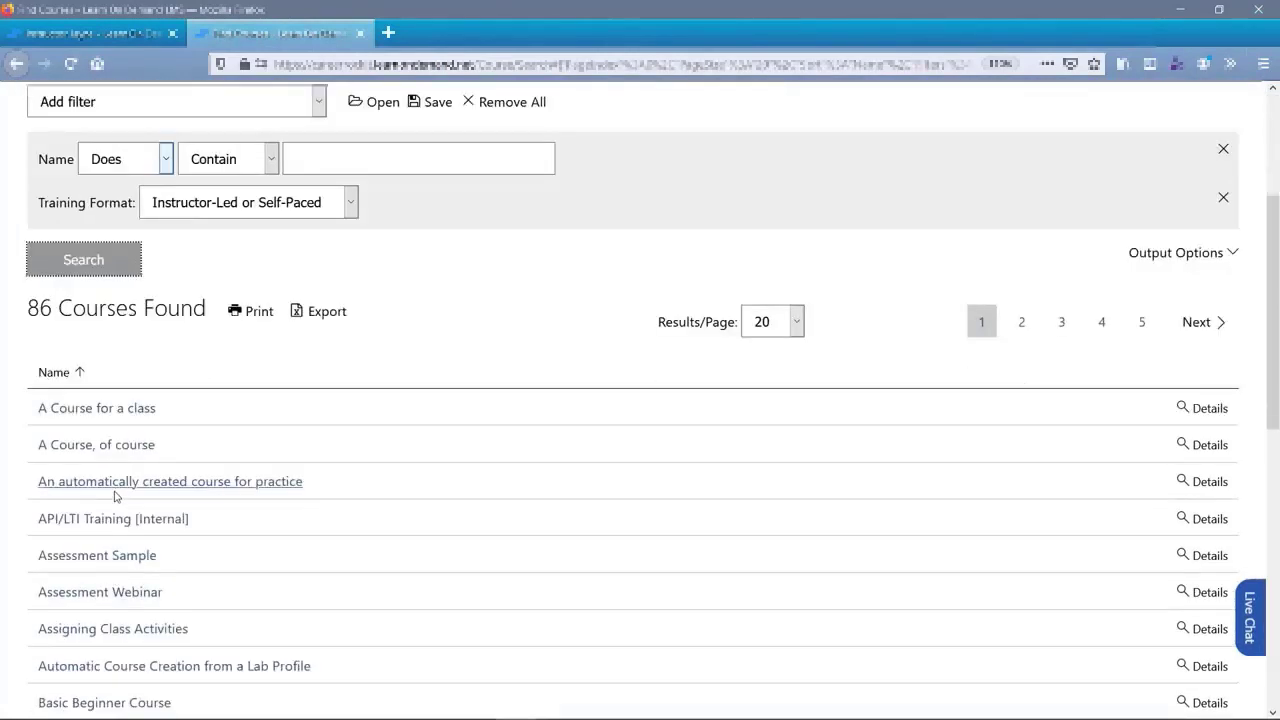
{"action": "scroll", "coordinate": [112, 500], "scroll_direction": "down", "scroll_amount": 3}
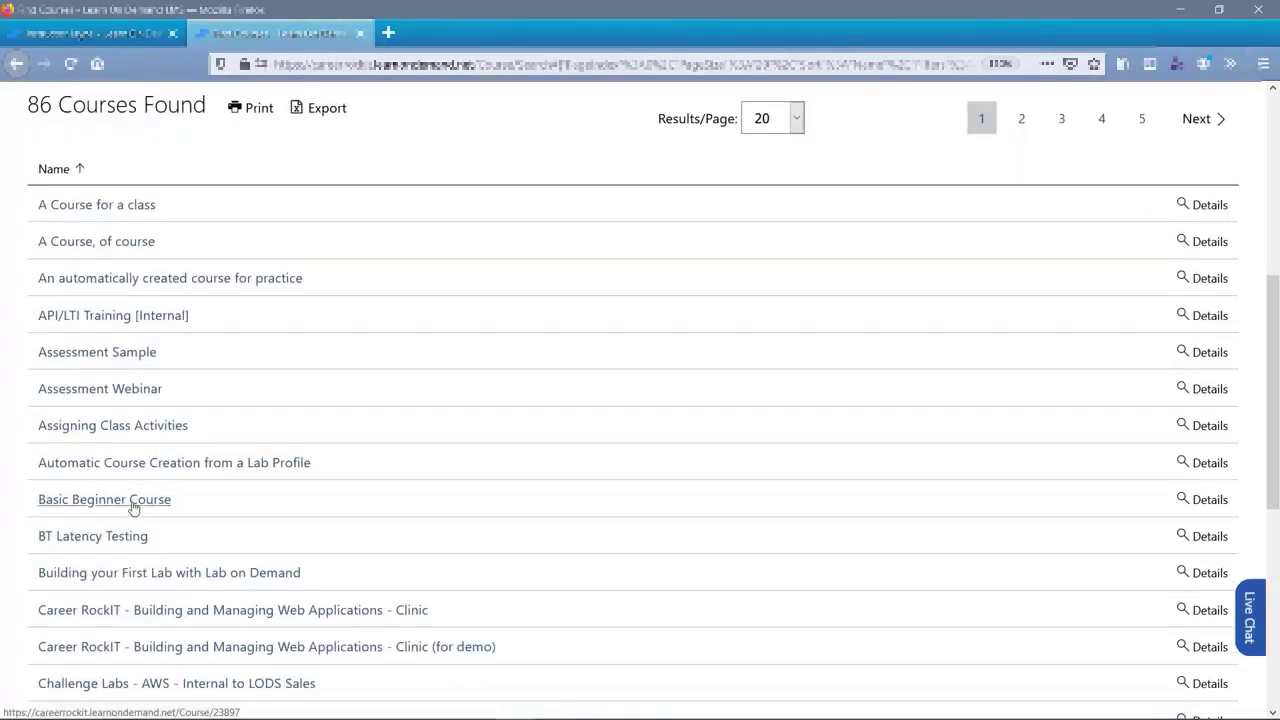
- Open the Basic Beginner Course profile in a new tab and bookmark the course
{"action": "right_click", "coordinate": [131, 505]}
{"action": "left_click", "coordinate": [190, 508]}
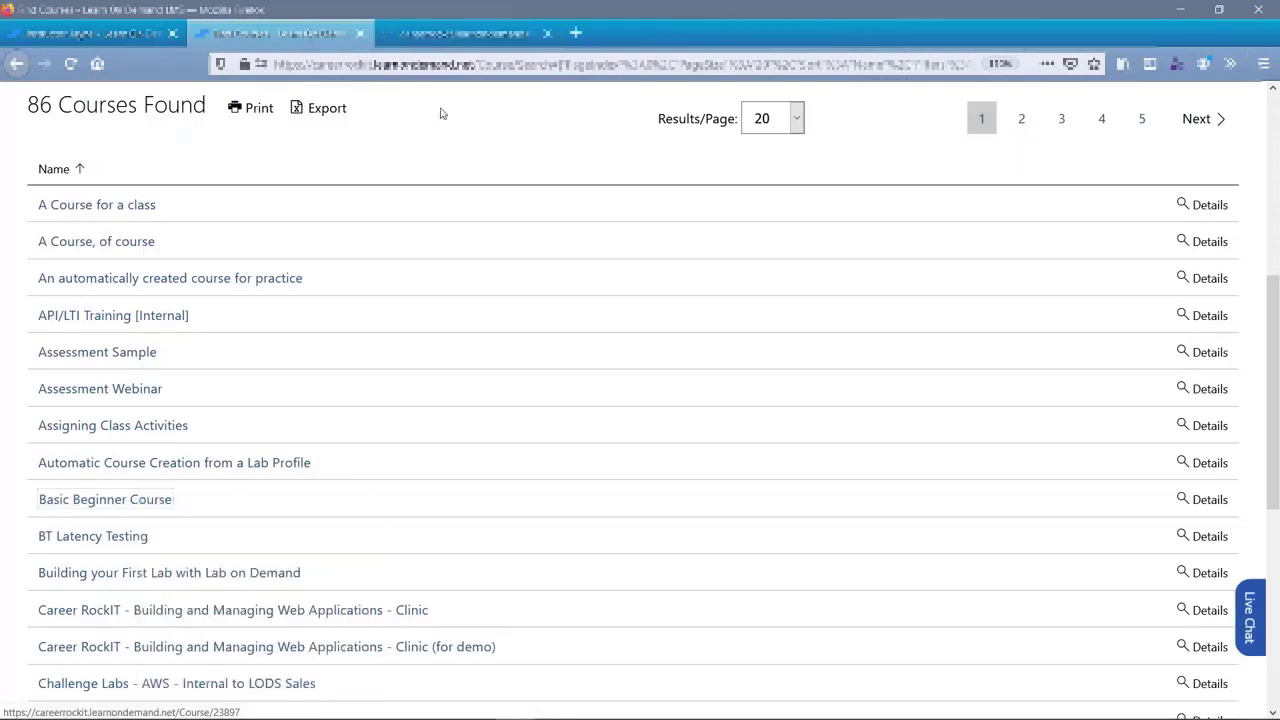
{"action": "left_click", "coordinate": [462, 34]}
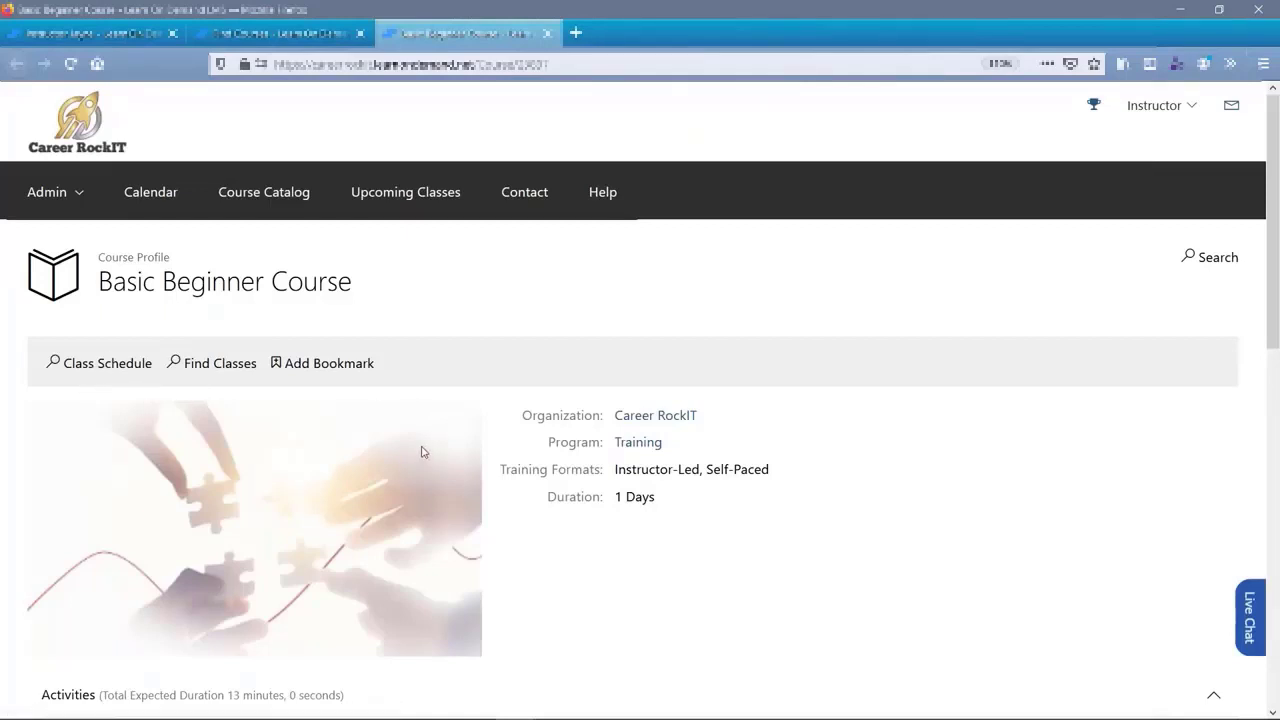
{"action": "scroll", "coordinate": [421, 451], "scroll_direction": "down", "scroll_amount": 3}
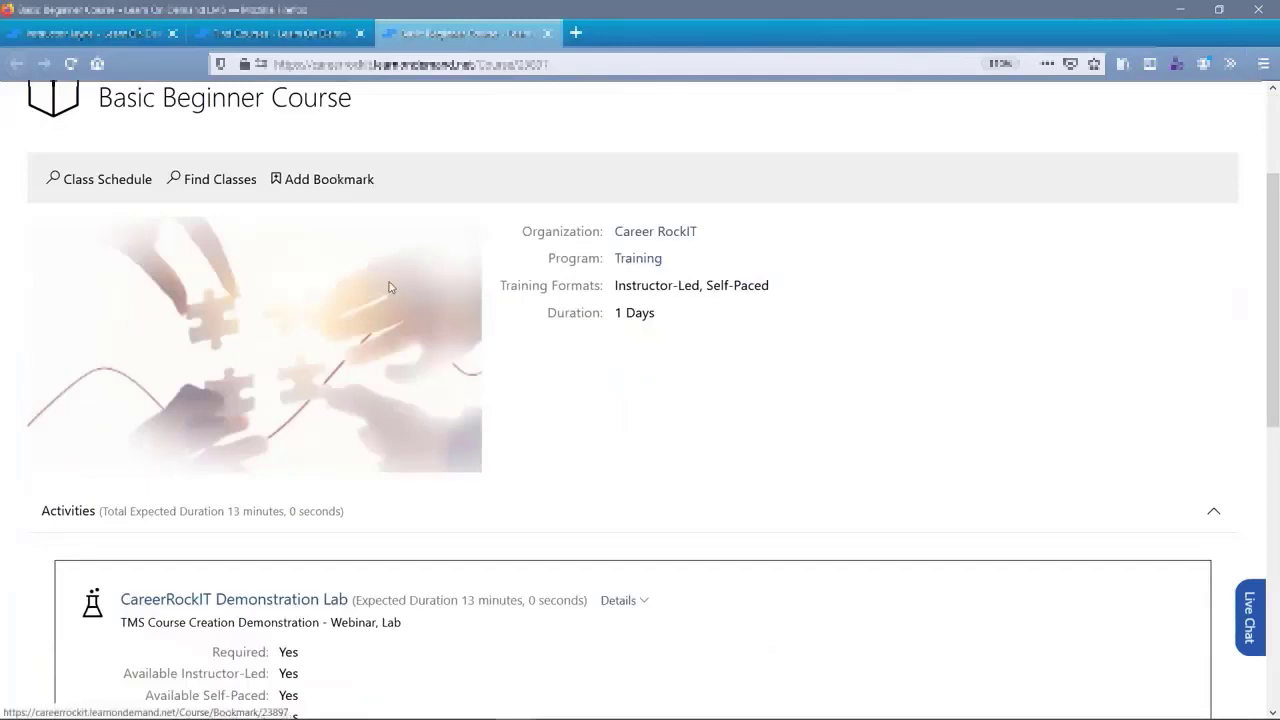
{"action": "scroll", "coordinate": [390, 287], "scroll_direction": "up", "scroll_amount": 3}
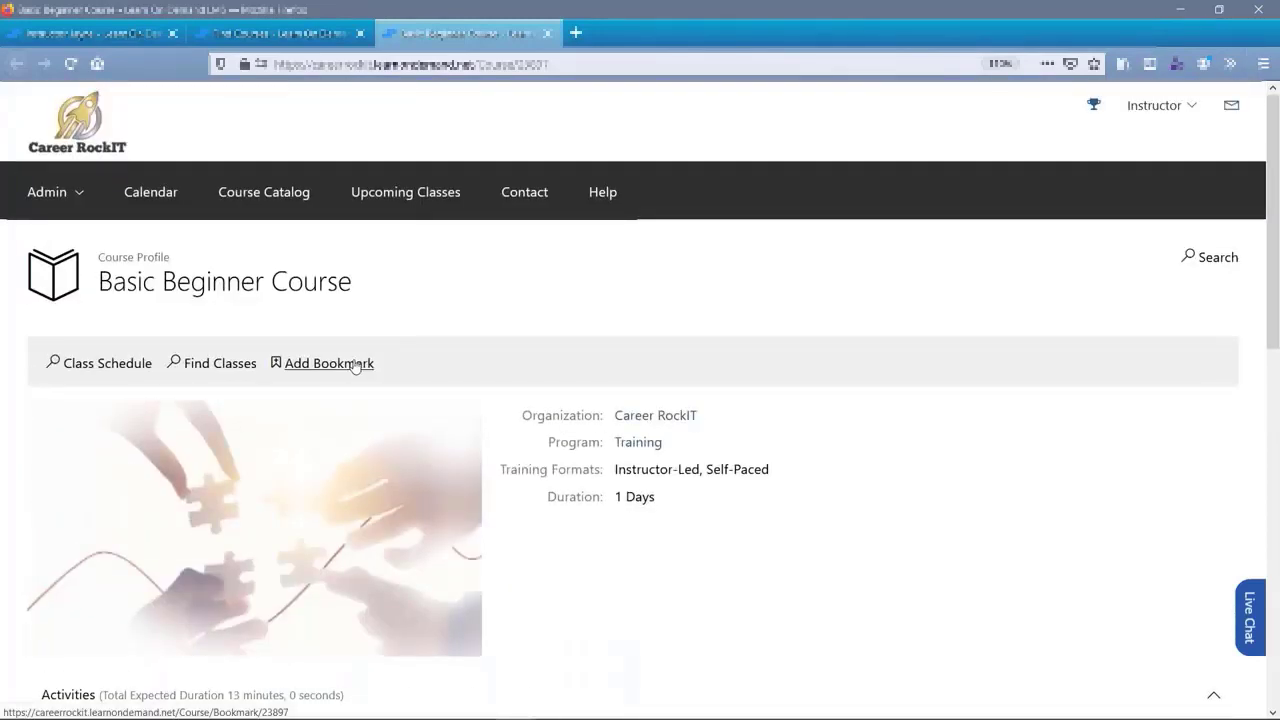
{"action": "left_click", "coordinate": [356, 365]}
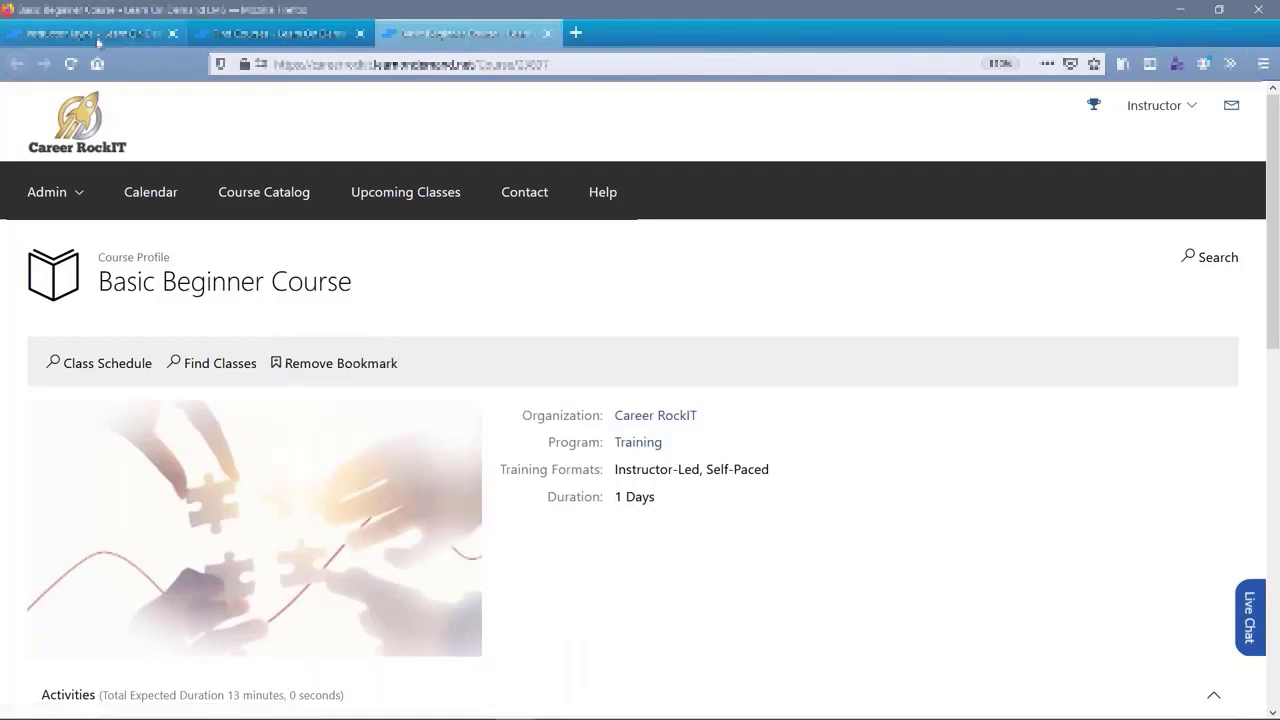
- Open the instructor's Current Training from the user profile and check the course listed under Bookmarks
{"action": "left_click", "coordinate": [98, 38]}
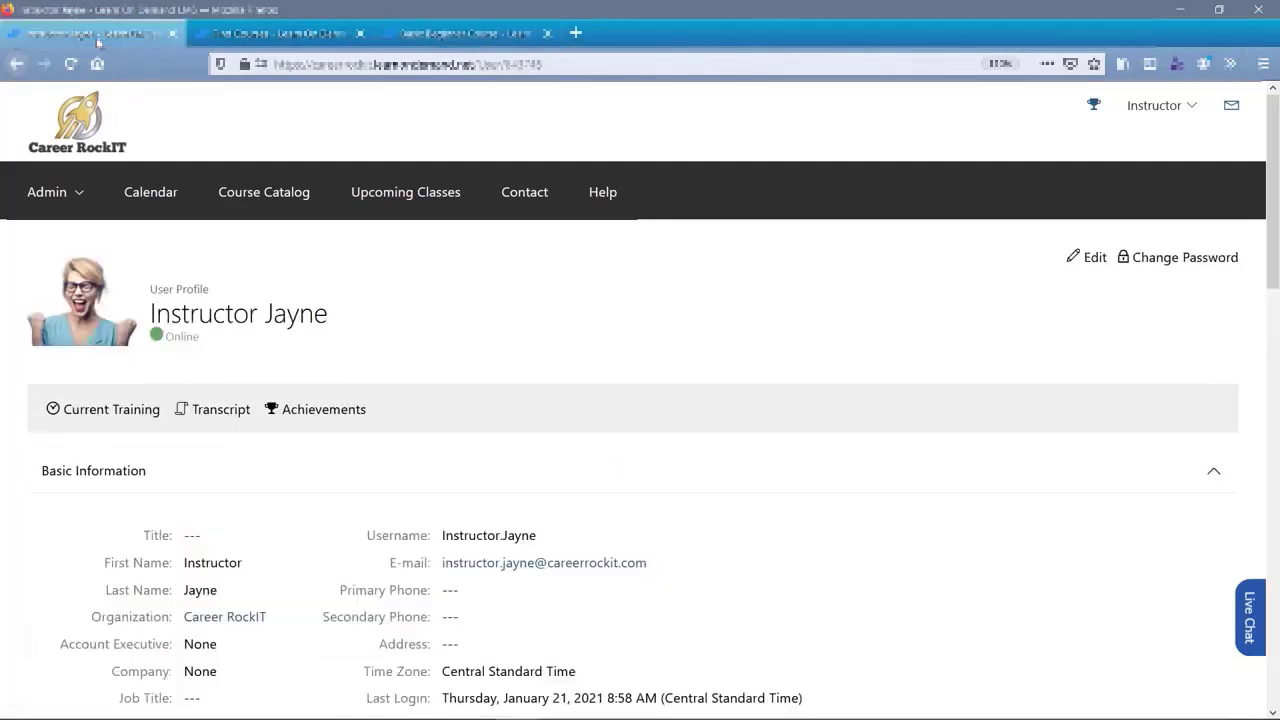
{"action": "left_click", "coordinate": [102, 411]}
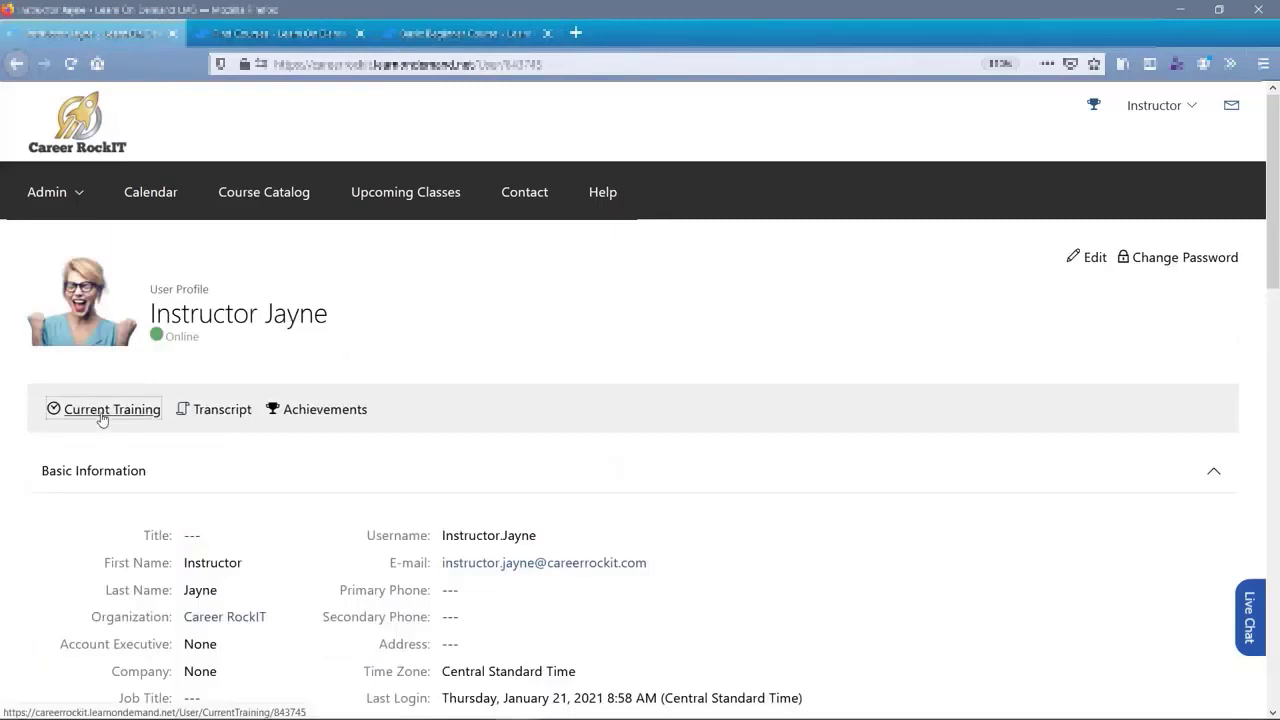
{"action": "scroll", "coordinate": [640, 400], "scroll_direction": "down", "scroll_amount": 6}
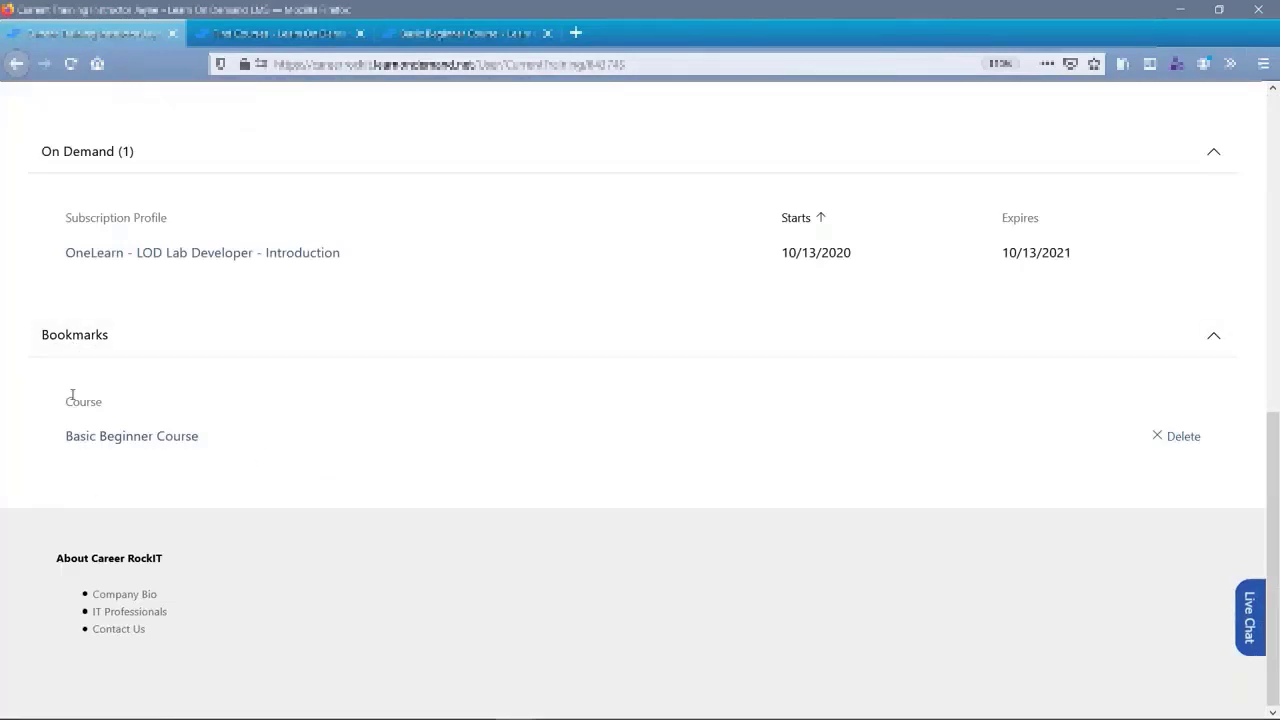
{"action": "scroll", "coordinate": [78, 360], "scroll_direction": "up", "scroll_amount": 8}
- From the Basic Beginner Course activities, open the CareerRockIT Demonstration Lab, check its details and launch option, and return to the course
{"action": "left_click", "coordinate": [465, 33]}
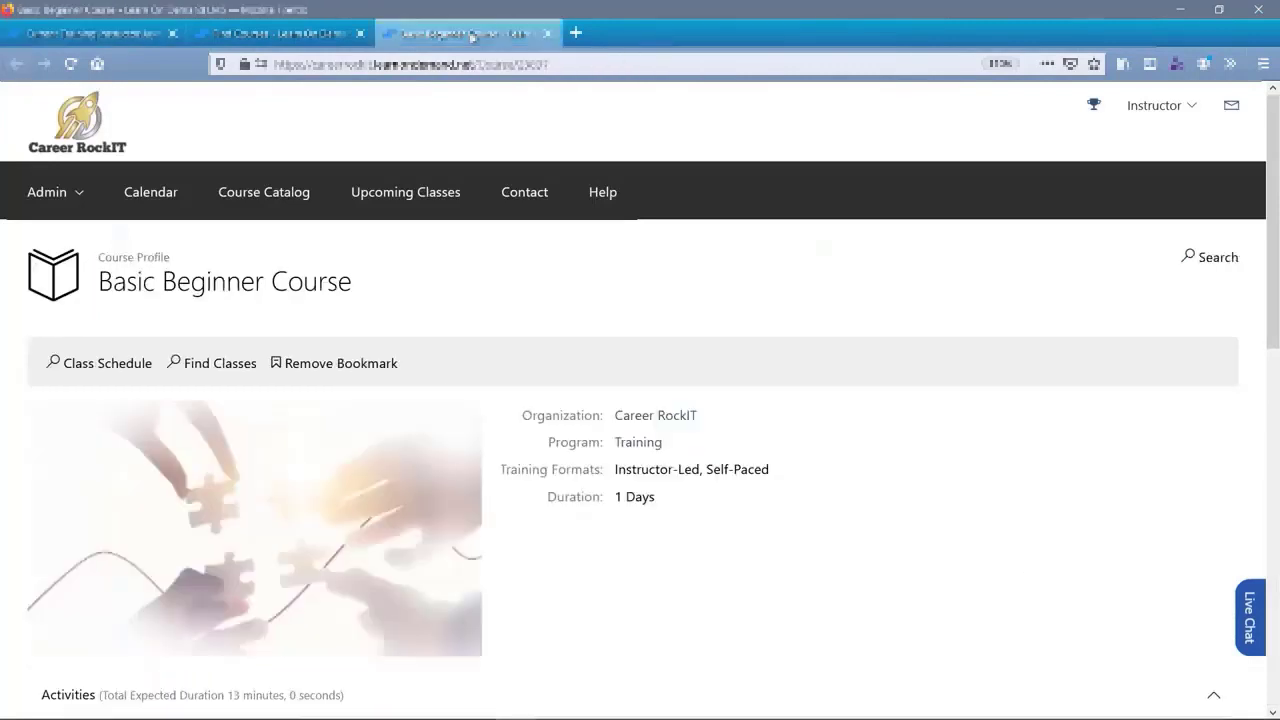
{"action": "scroll", "coordinate": [311, 369], "scroll_direction": "down", "scroll_amount": 4}
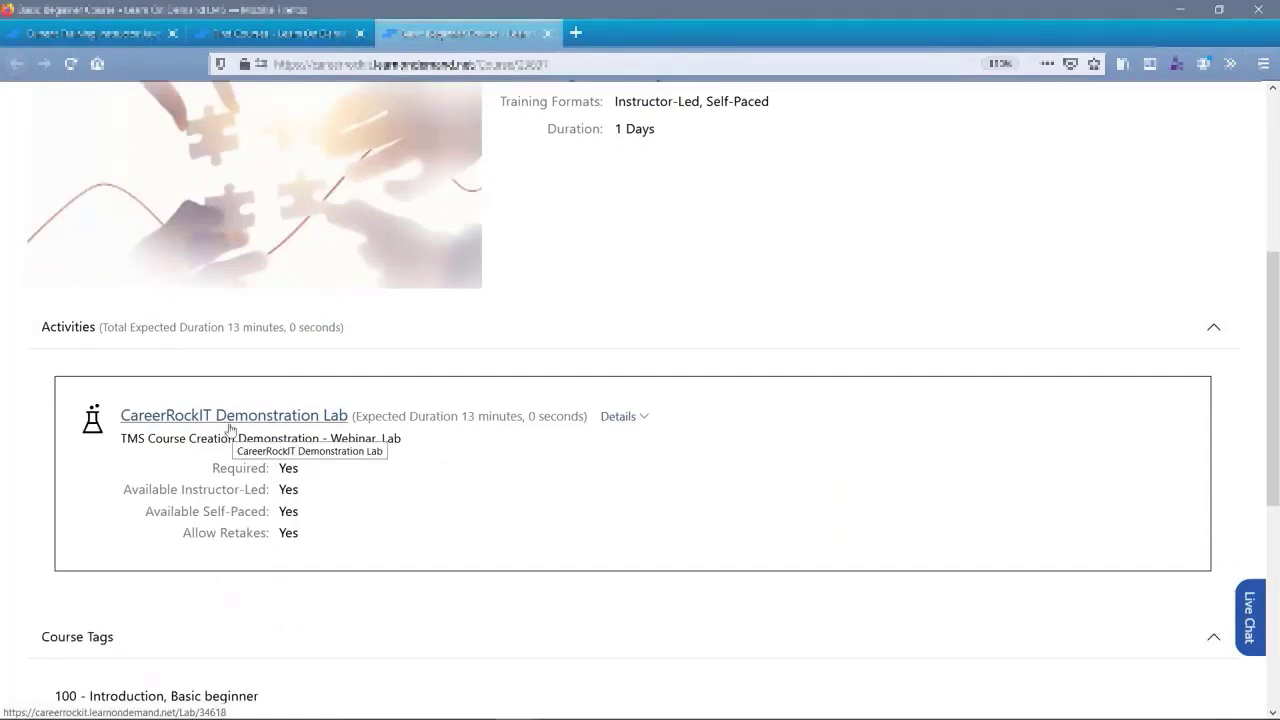
{"action": "left_click", "coordinate": [175, 418]}
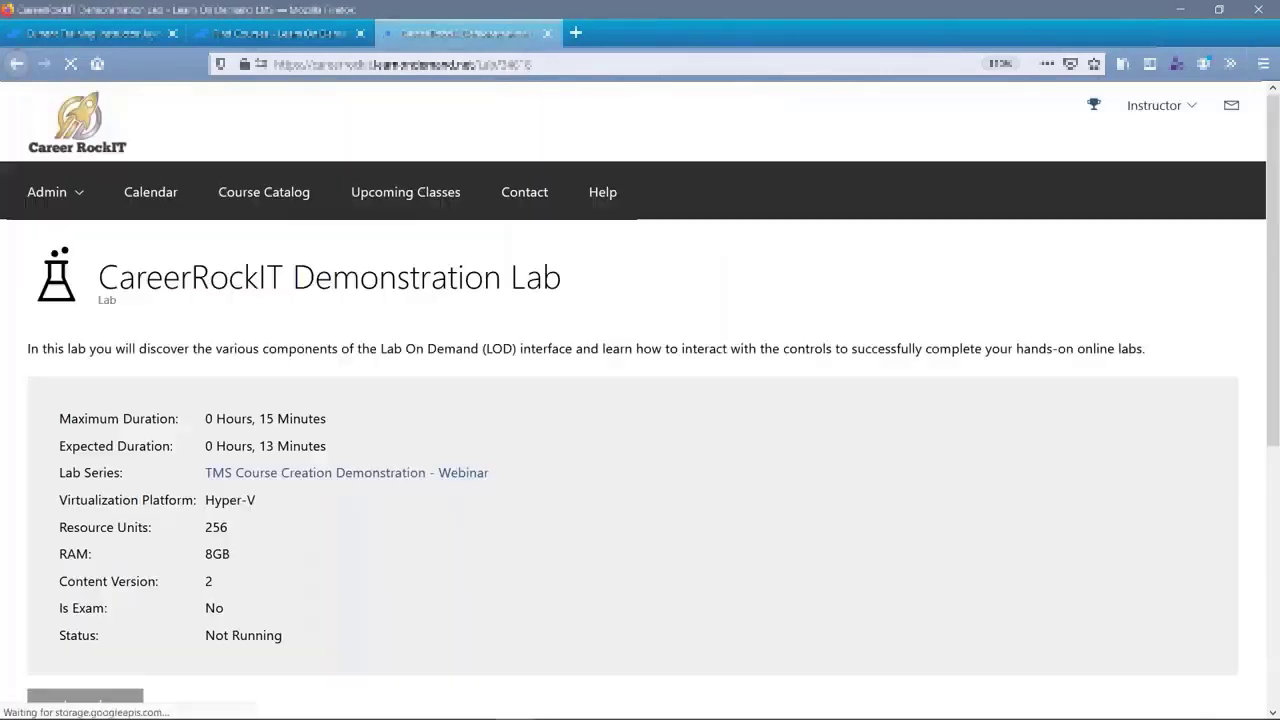
{"action": "scroll", "coordinate": [210, 558], "scroll_direction": "down", "scroll_amount": 2}
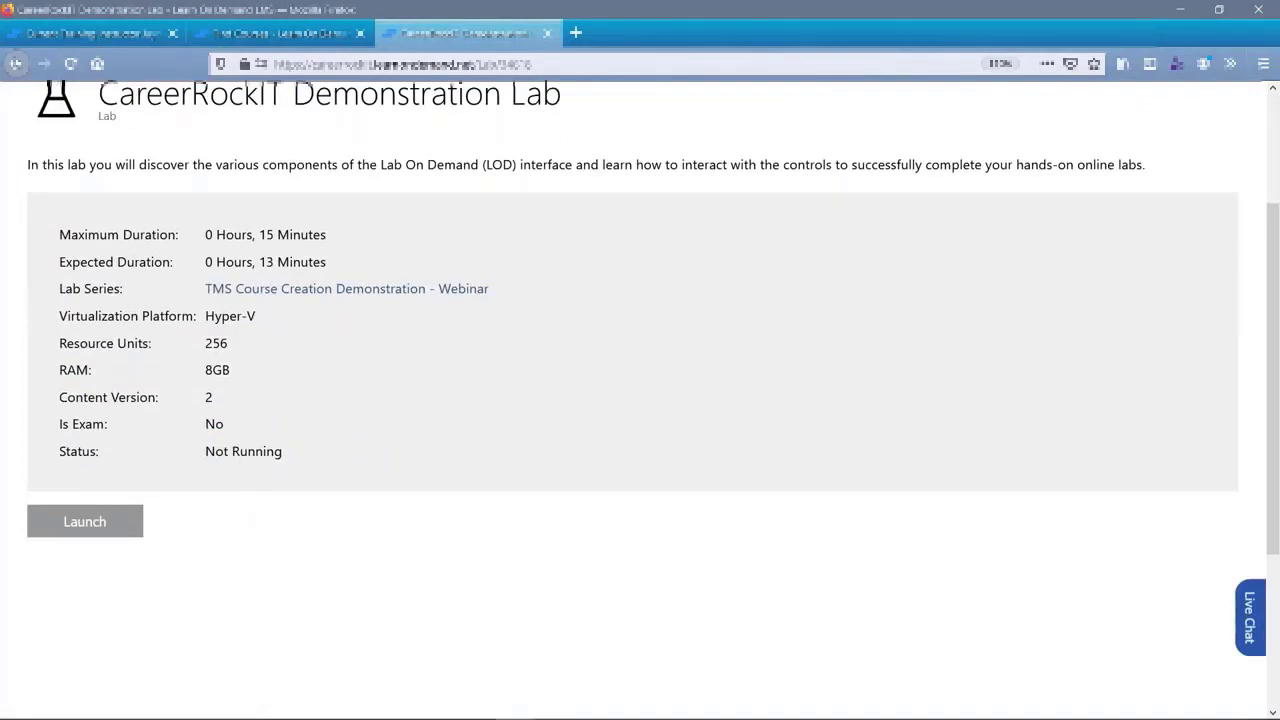
{"action": "left_click", "coordinate": [16, 63]}
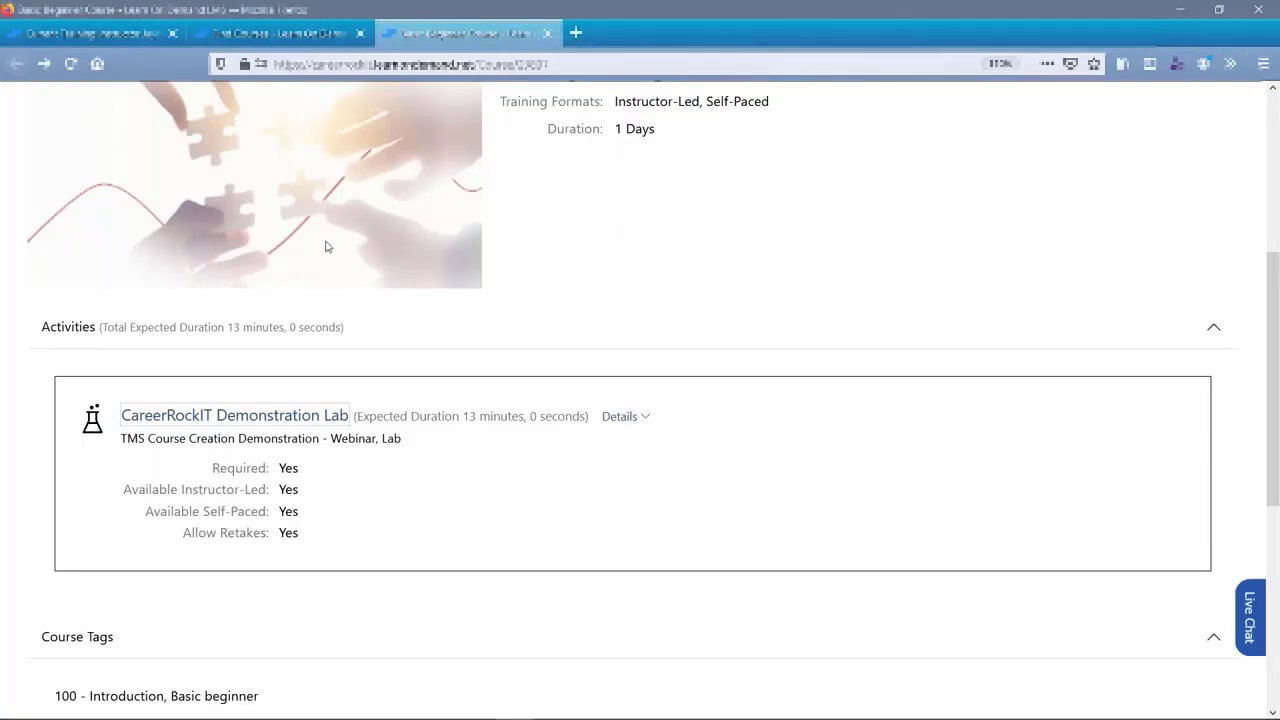
{"action": "scroll", "coordinate": [324, 245], "scroll_direction": "up", "scroll_amount": 5}
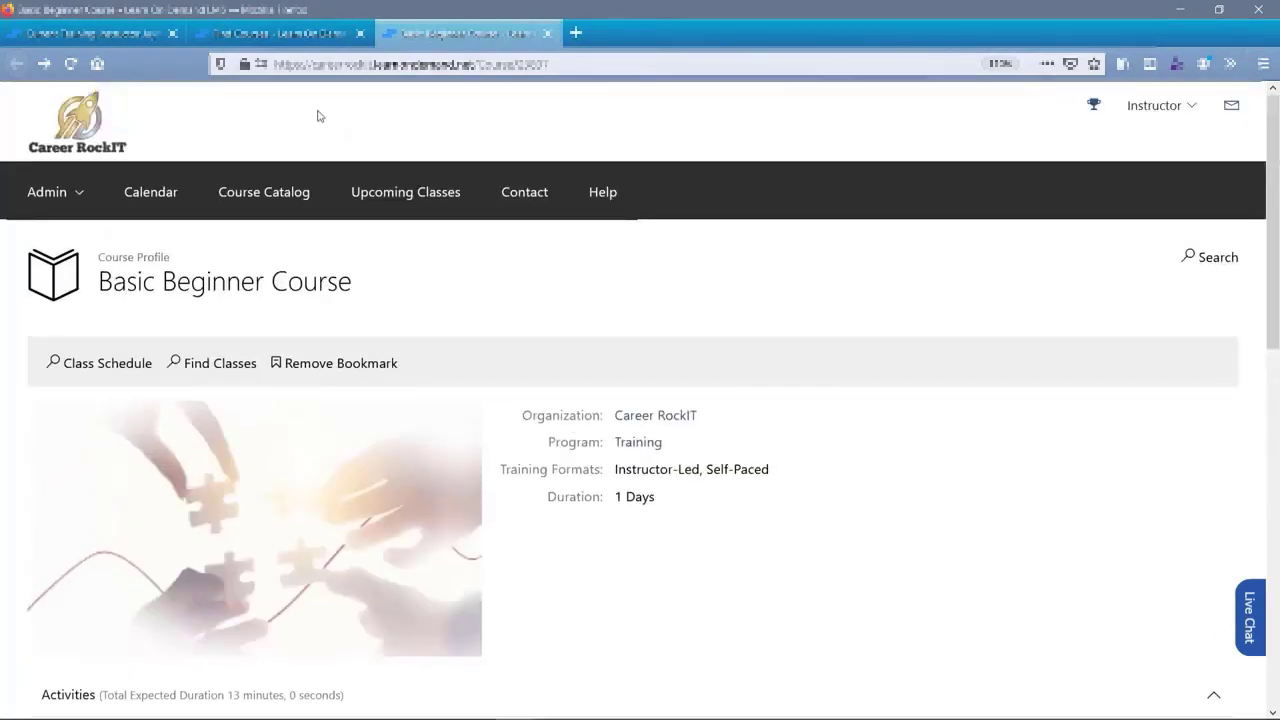
- Open Find Classes from Site Administration and search for instructor-led classes starting in the future with no name entered
{"action": "left_click", "coordinate": [92, 118]}
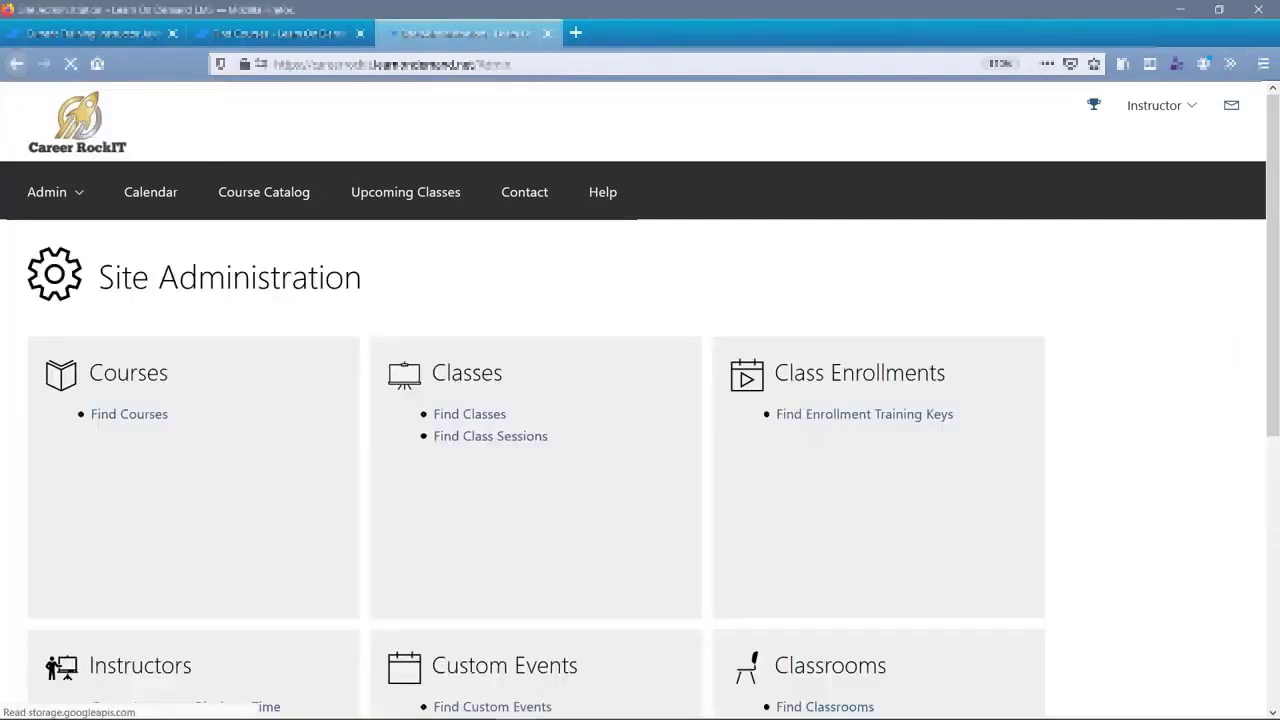
{"action": "scroll", "coordinate": [205, 142], "scroll_direction": "down", "scroll_amount": 3}
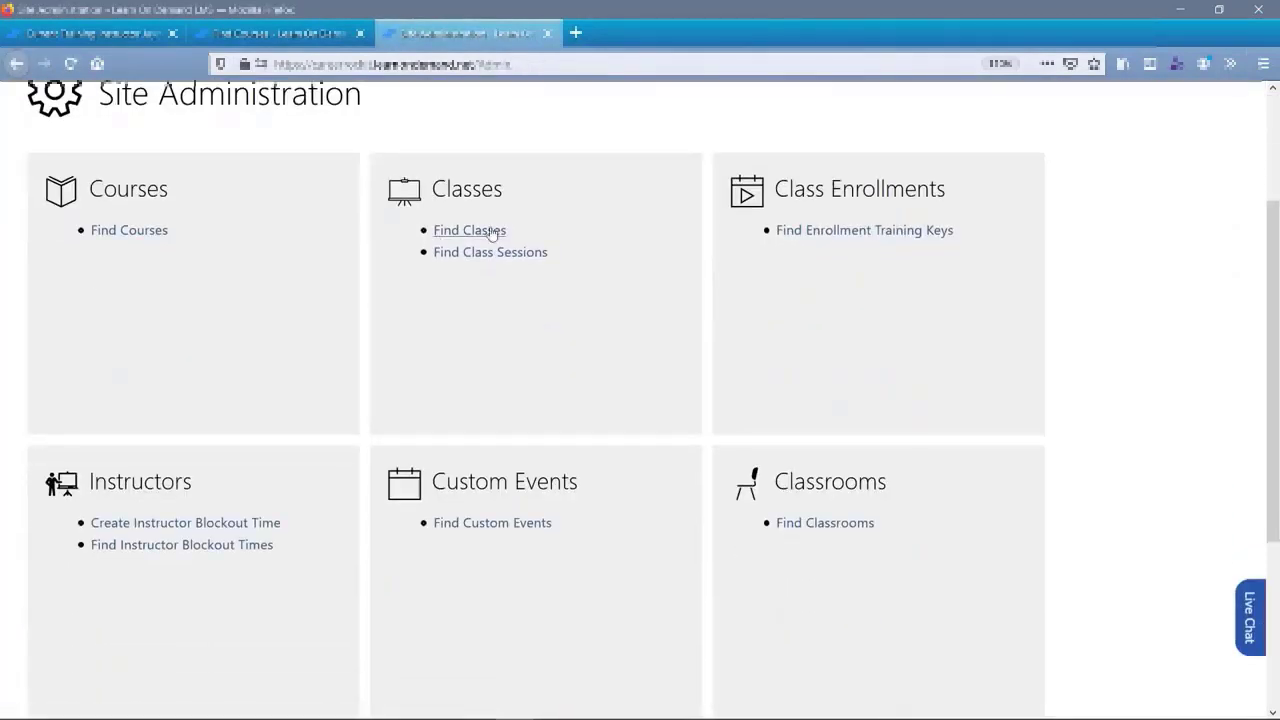
{"action": "left_click", "coordinate": [486, 236]}
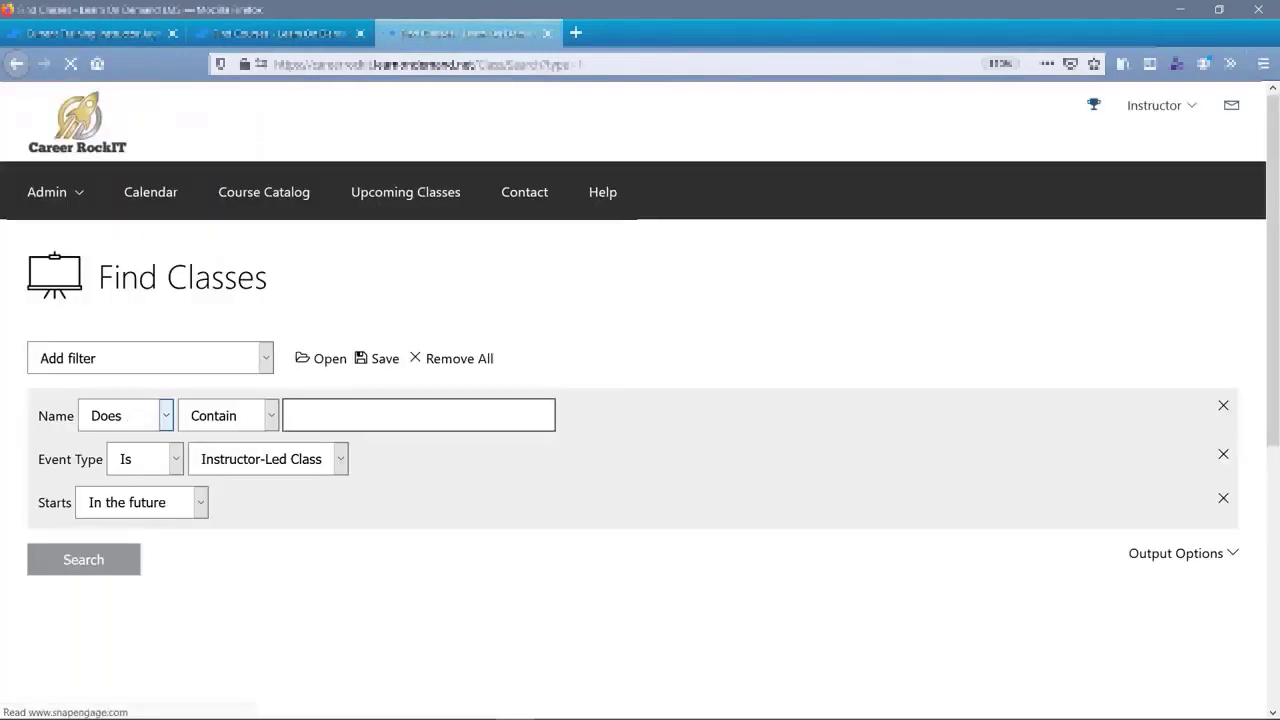
{"action": "scroll", "coordinate": [689, 250], "scroll_direction": "down", "scroll_amount": 3}
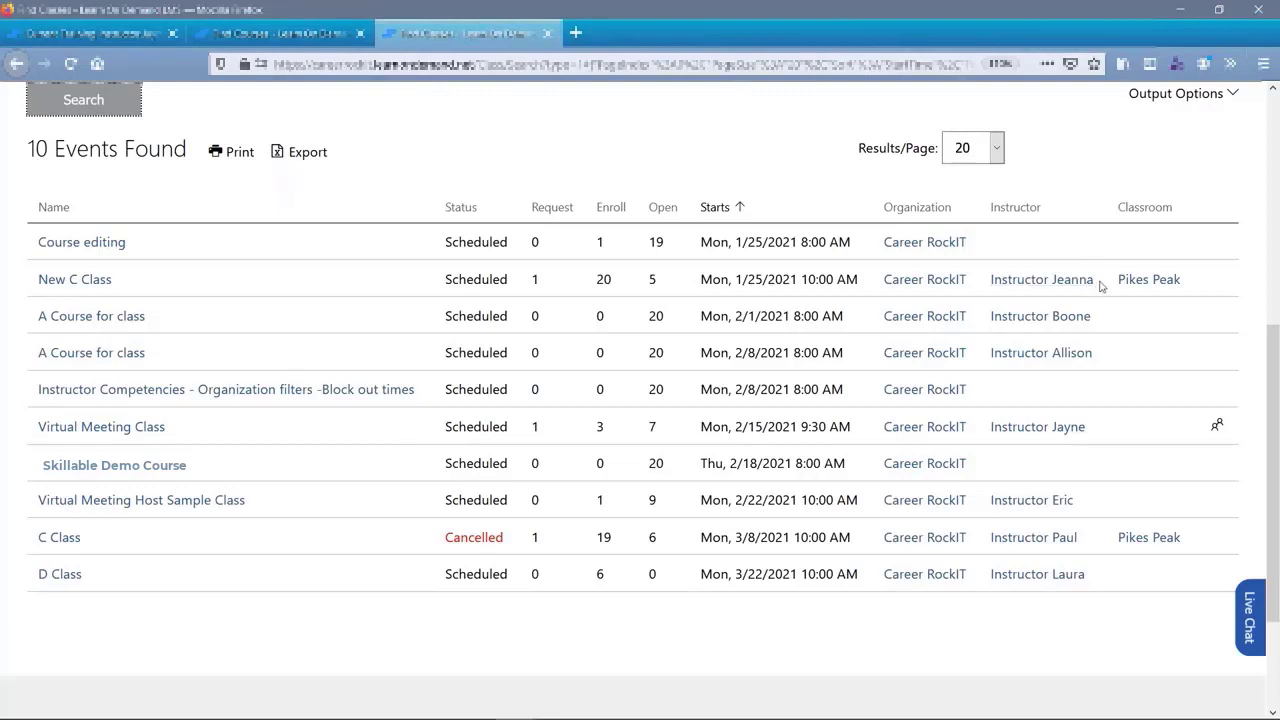
- Compare the instructors assigned to the listed classes and check the roster link on the Virtual Meeting Class row
{"action": "left_click_drag", "start_coordinate": [1096, 284], "coordinate": [993, 294]}
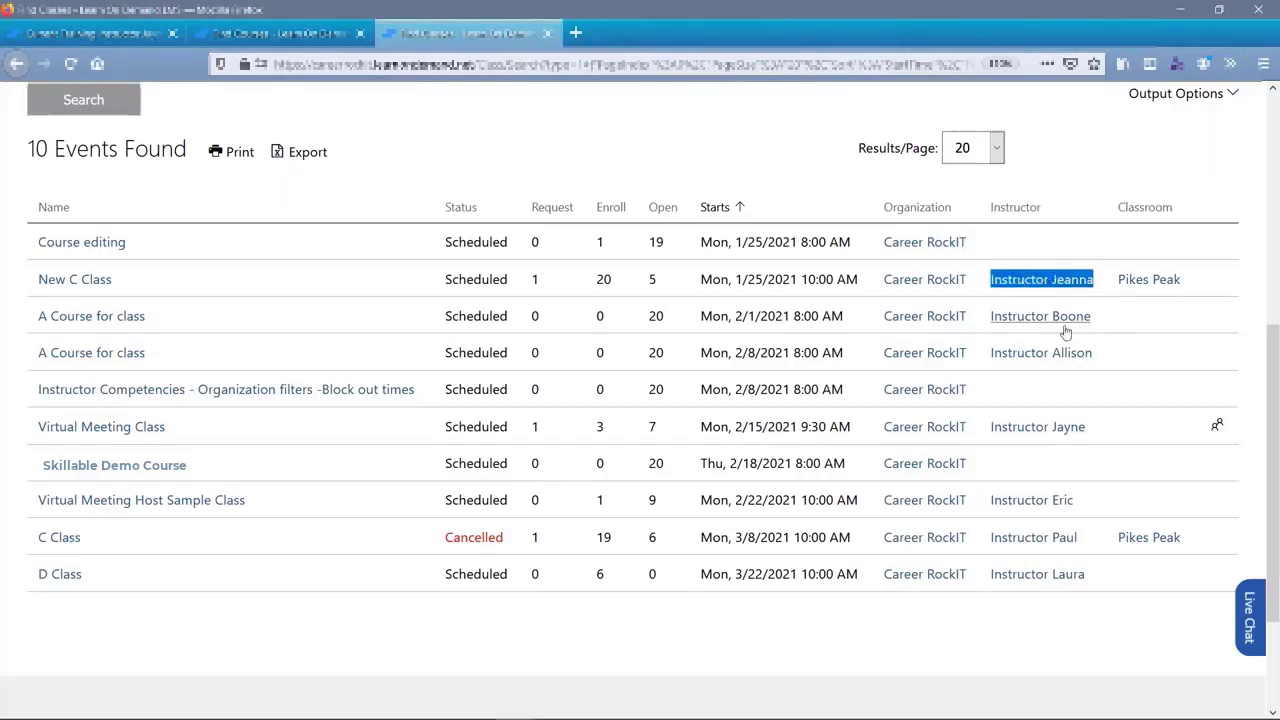
{"action": "left_click", "coordinate": [1107, 325]}
{"action": "left_click_drag", "start_coordinate": [1107, 325], "coordinate": [980, 323]}
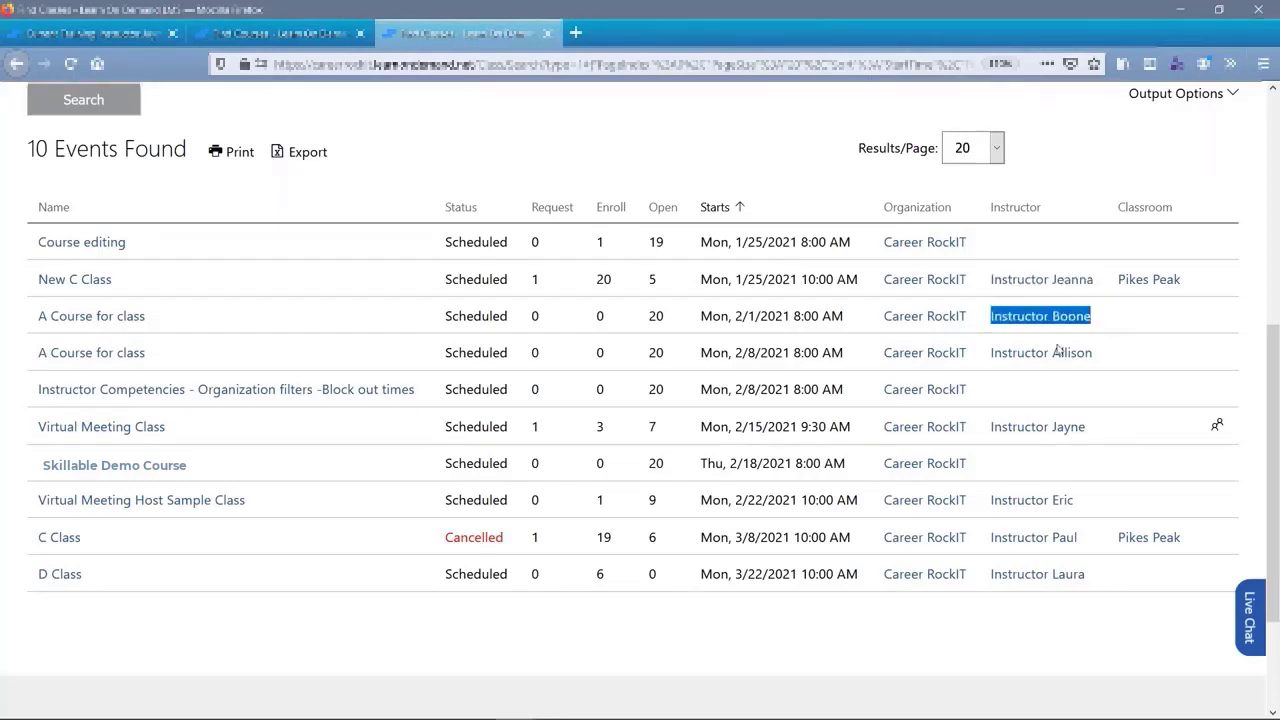
{"action": "left_click_drag", "start_coordinate": [1100, 440], "coordinate": [982, 443]}
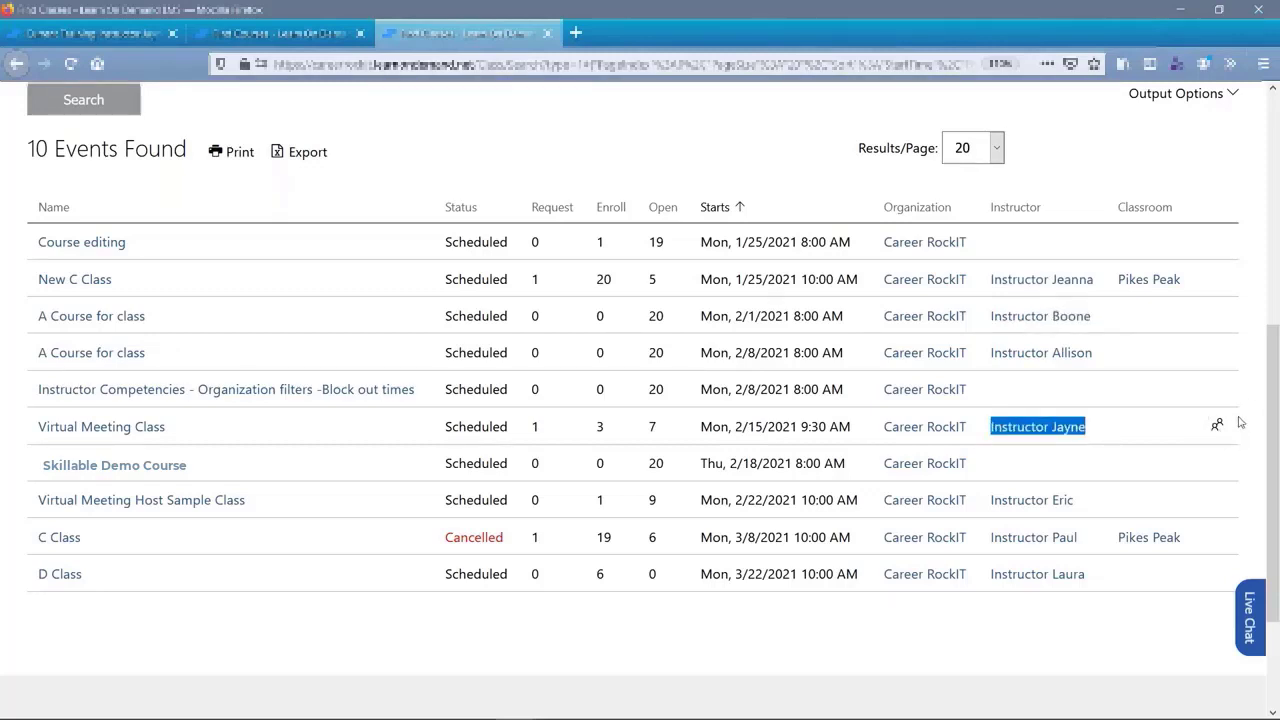
{"action": "left_click", "coordinate": [1134, 432]}
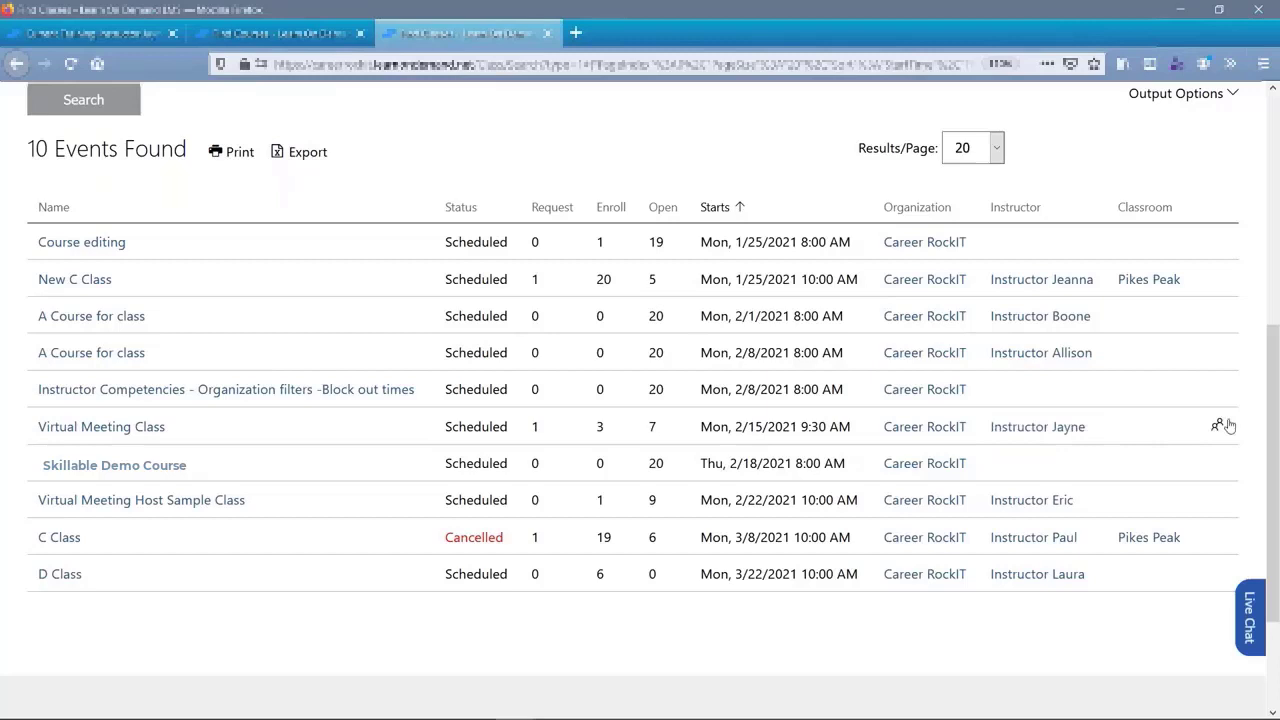
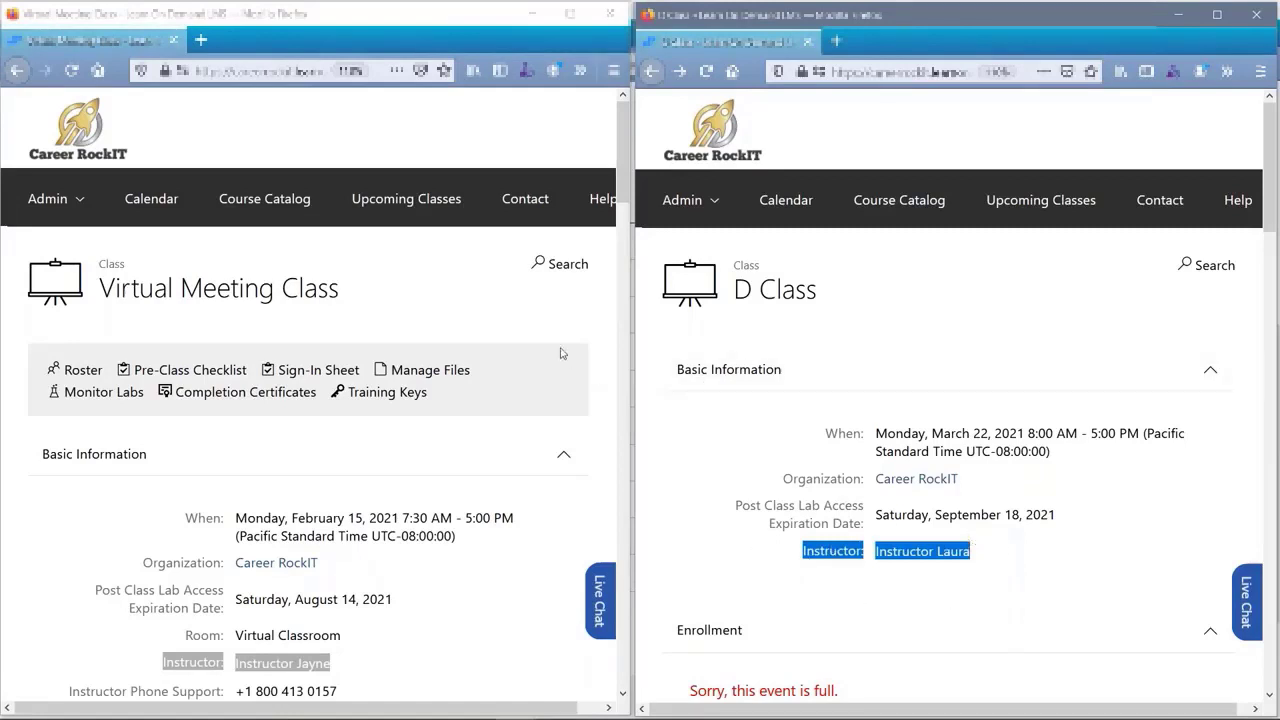
- Open the Virtual Meeting Class roster, try to view the first student's profile, and return to the roster
{"action": "left_click", "coordinate": [438, 292]}
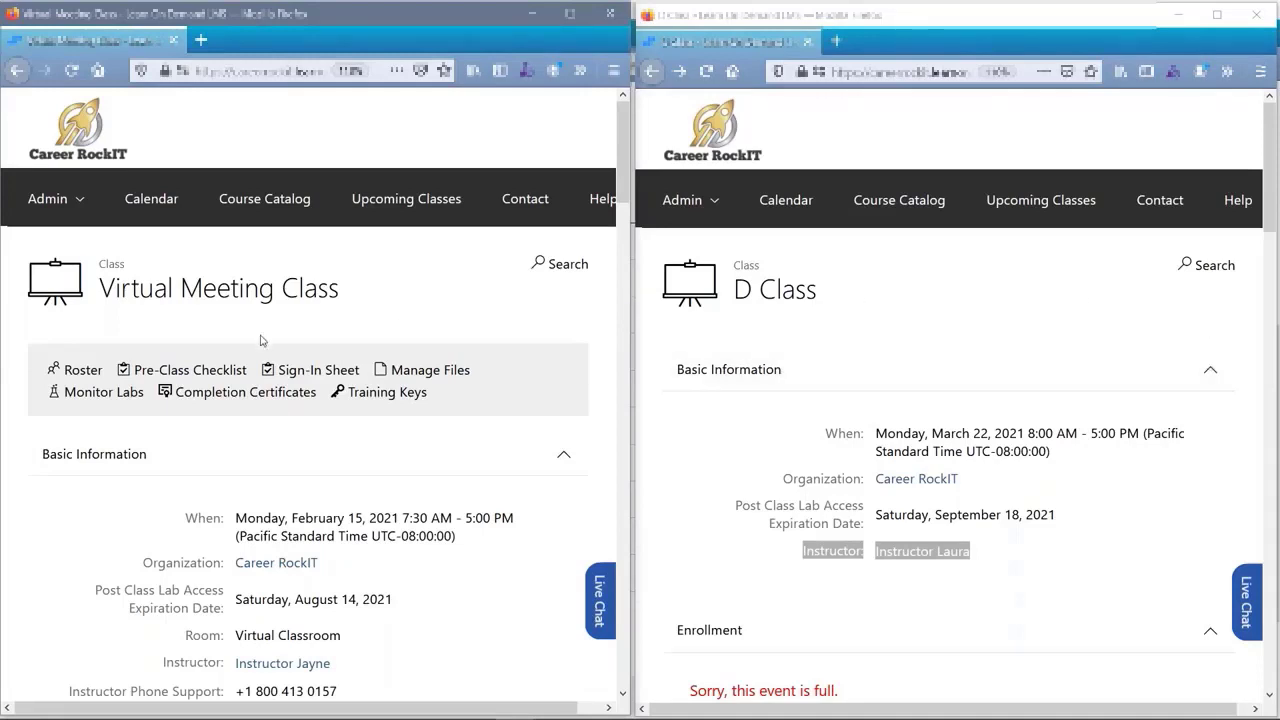
{"action": "left_click", "coordinate": [62, 376]}
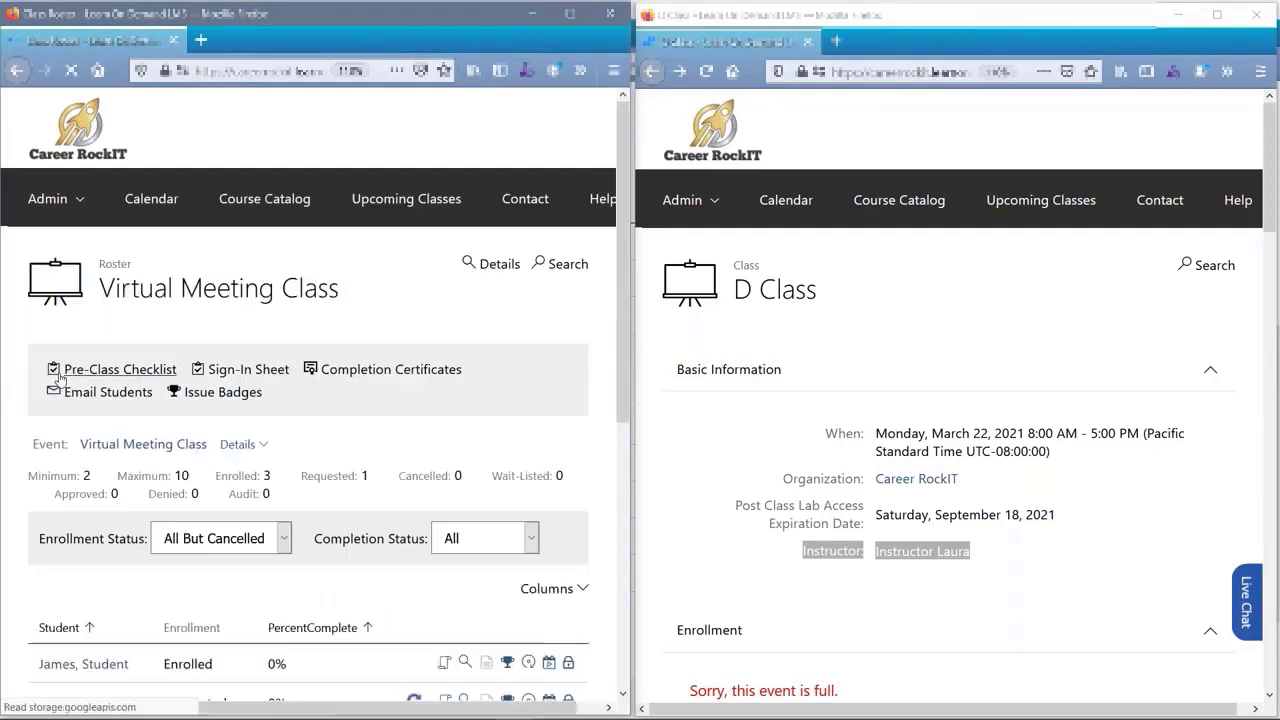
{"action": "scroll", "coordinate": [57, 380], "scroll_direction": "down", "scroll_amount": 3}
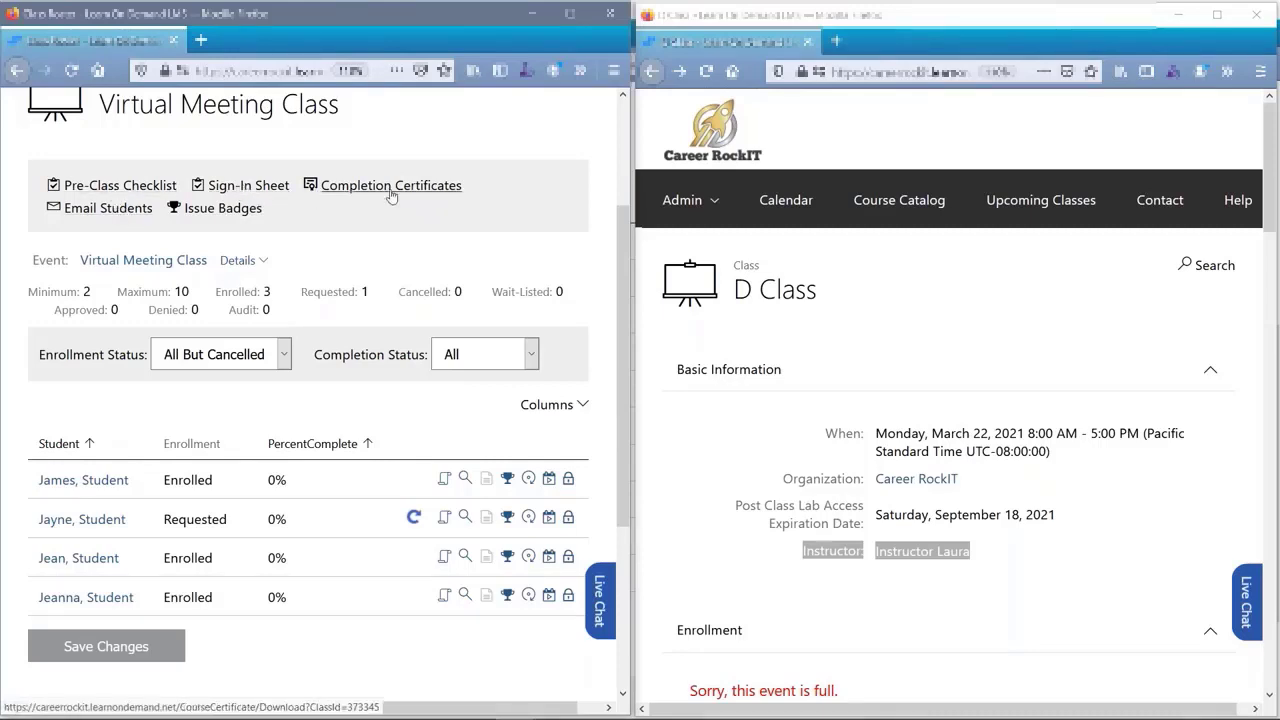
{"action": "left_click", "coordinate": [108, 484]}
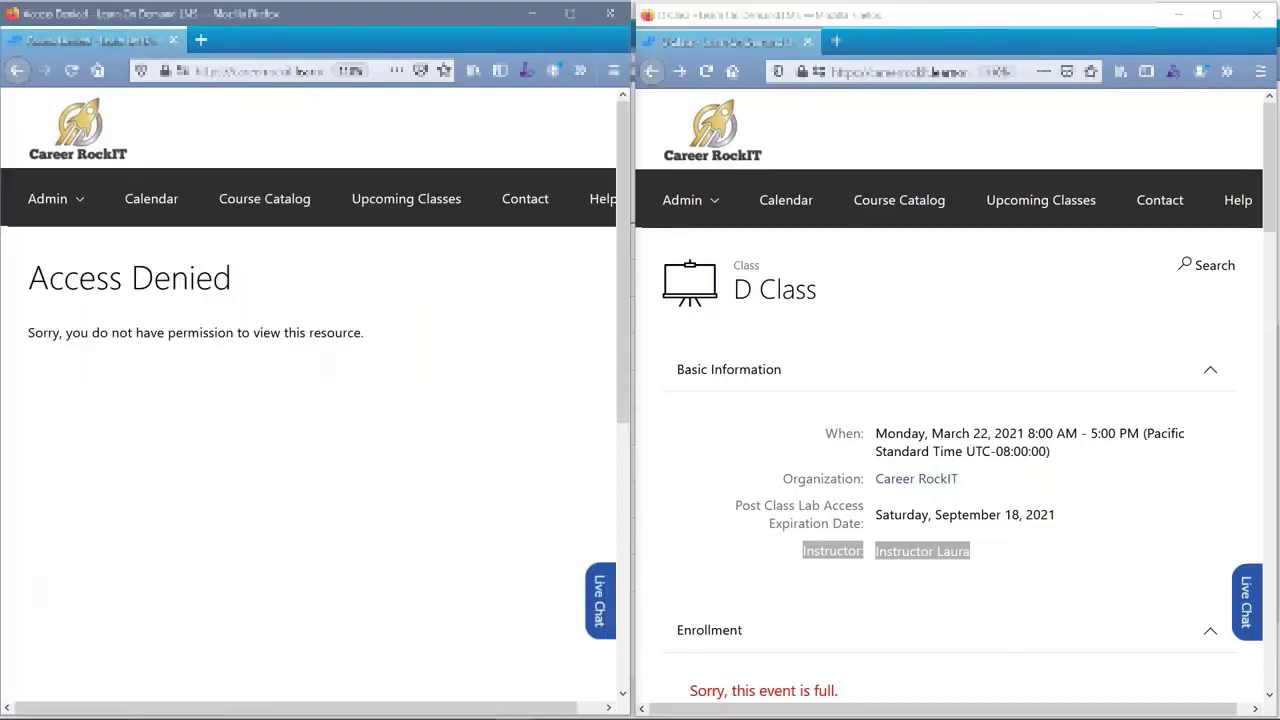
{"action": "left_click", "coordinate": [17, 71]}
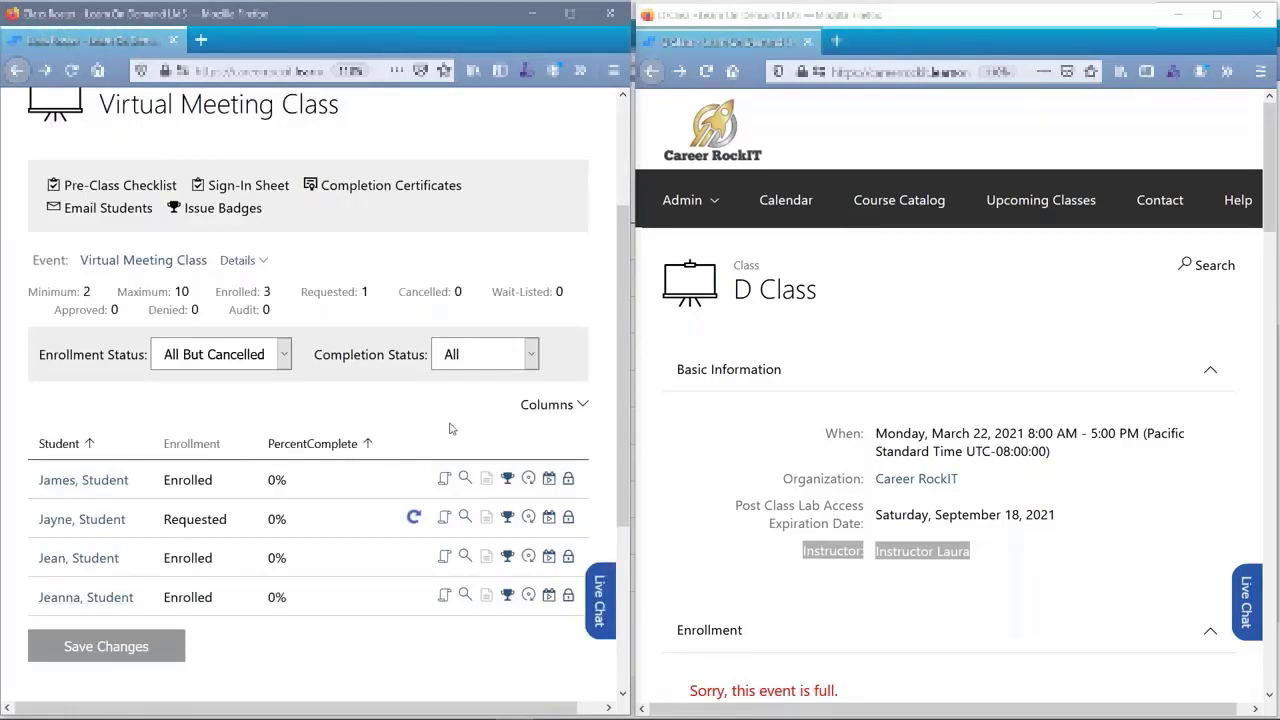
- Open the first student's login credentials, examine the username and Change Password fields, and close the dialog without saving
{"action": "left_click", "coordinate": [568, 480]}
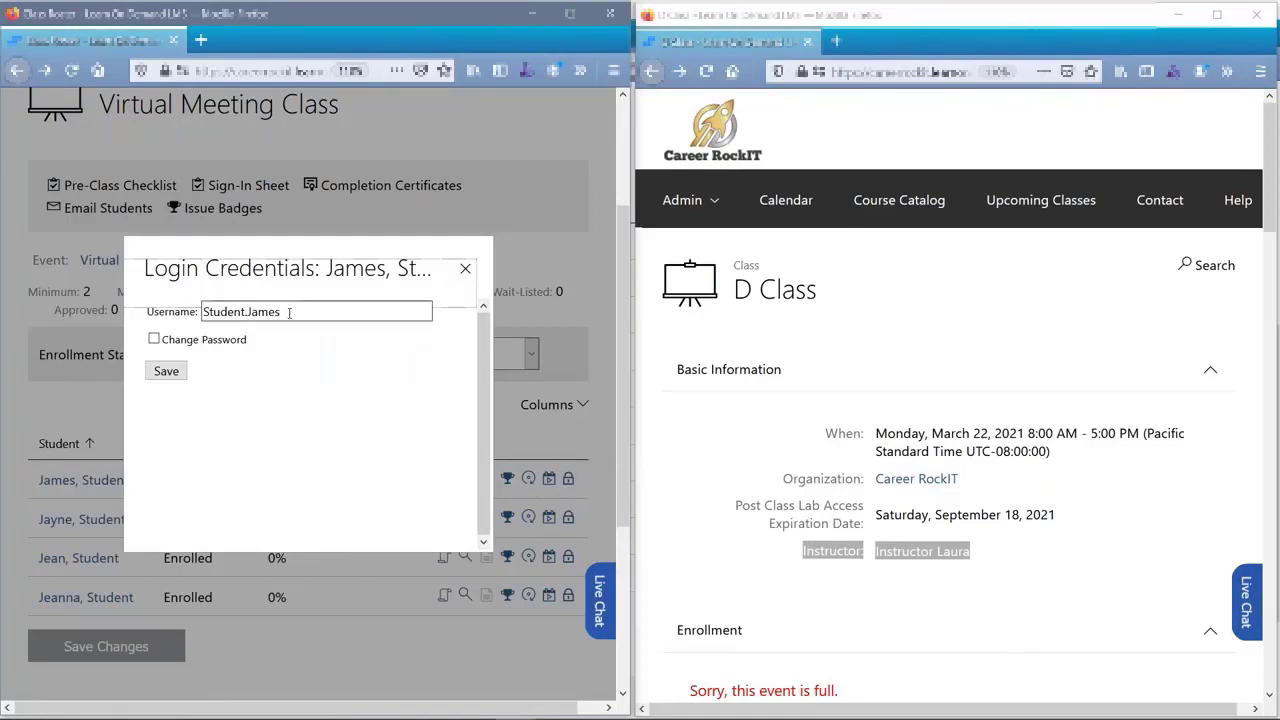
{"action": "left_click", "coordinate": [177, 316]}
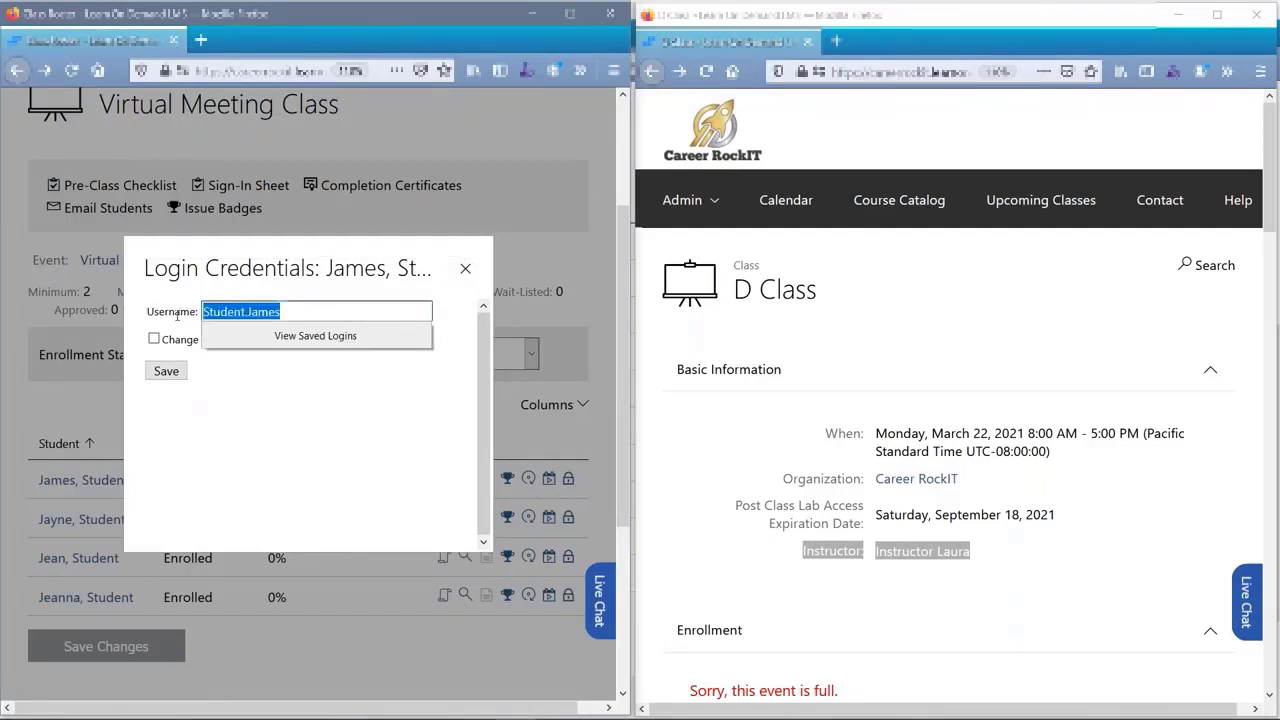
{"action": "left_click", "coordinate": [320, 423]}
{"action": "left_click", "coordinate": [198, 342]}
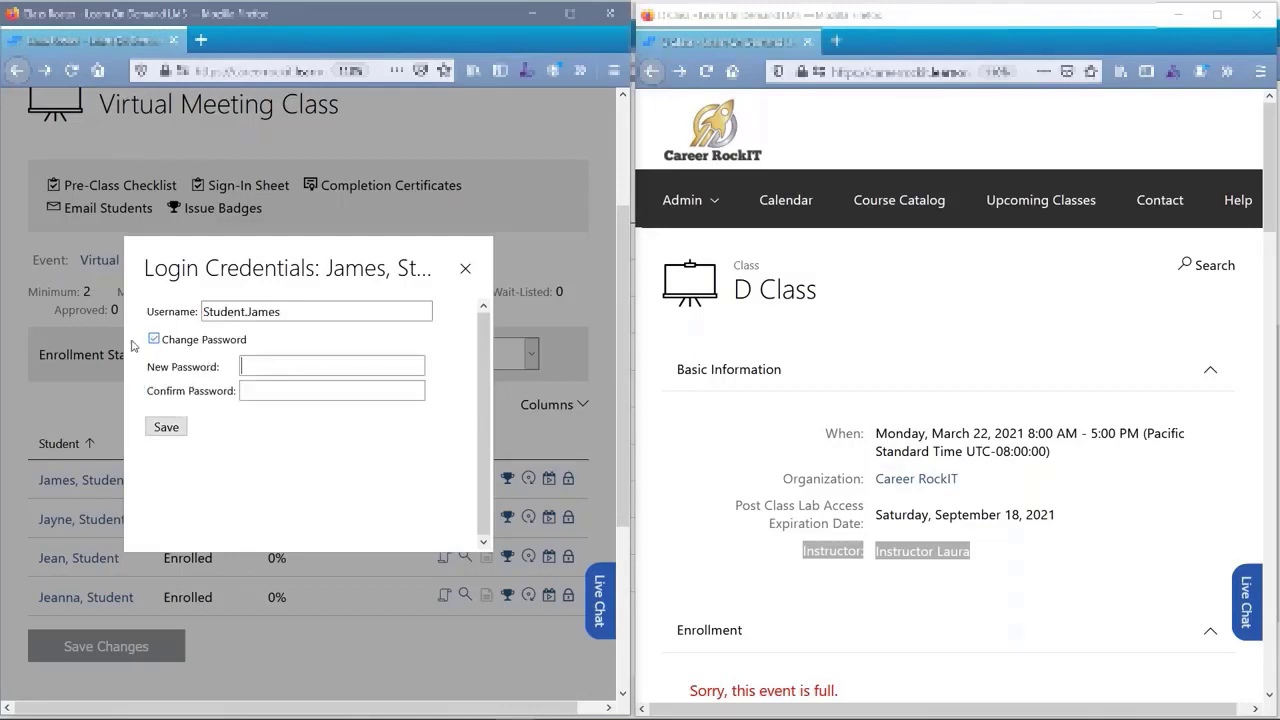
{"action": "left_click", "coordinate": [392, 470]}
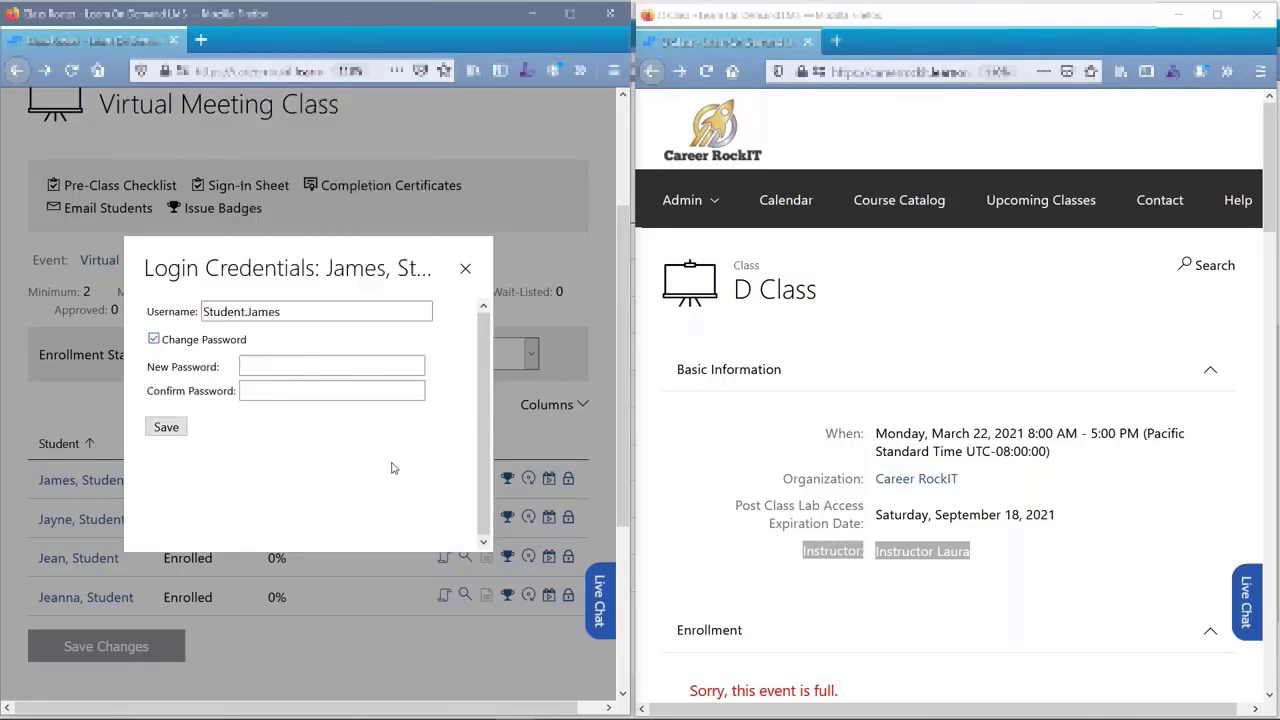
{"action": "left_click", "coordinate": [465, 272]}
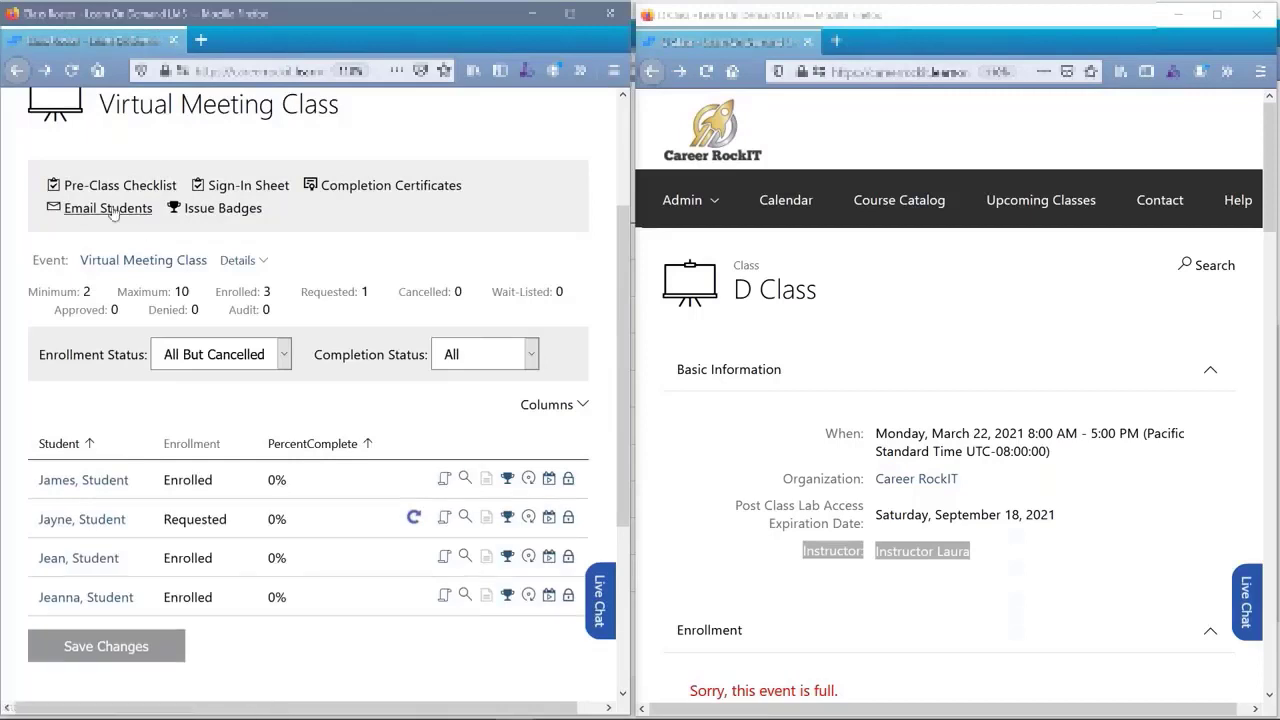
- Return from the roster to the Virtual Meeting Class details
{"action": "scroll", "coordinate": [190, 252], "scroll_direction": "up", "scroll_amount": 2}
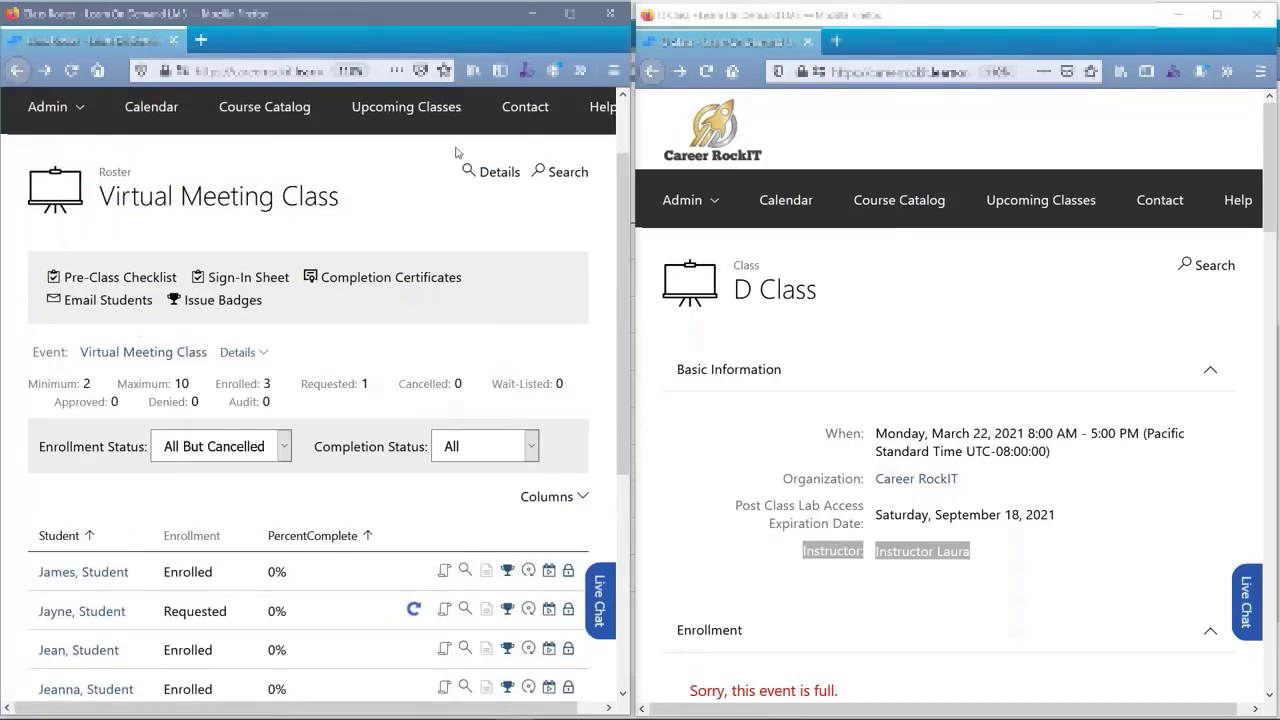
{"action": "scroll", "coordinate": [455, 152], "scroll_direction": "up", "scroll_amount": 2}
{"action": "left_click", "coordinate": [495, 262]}
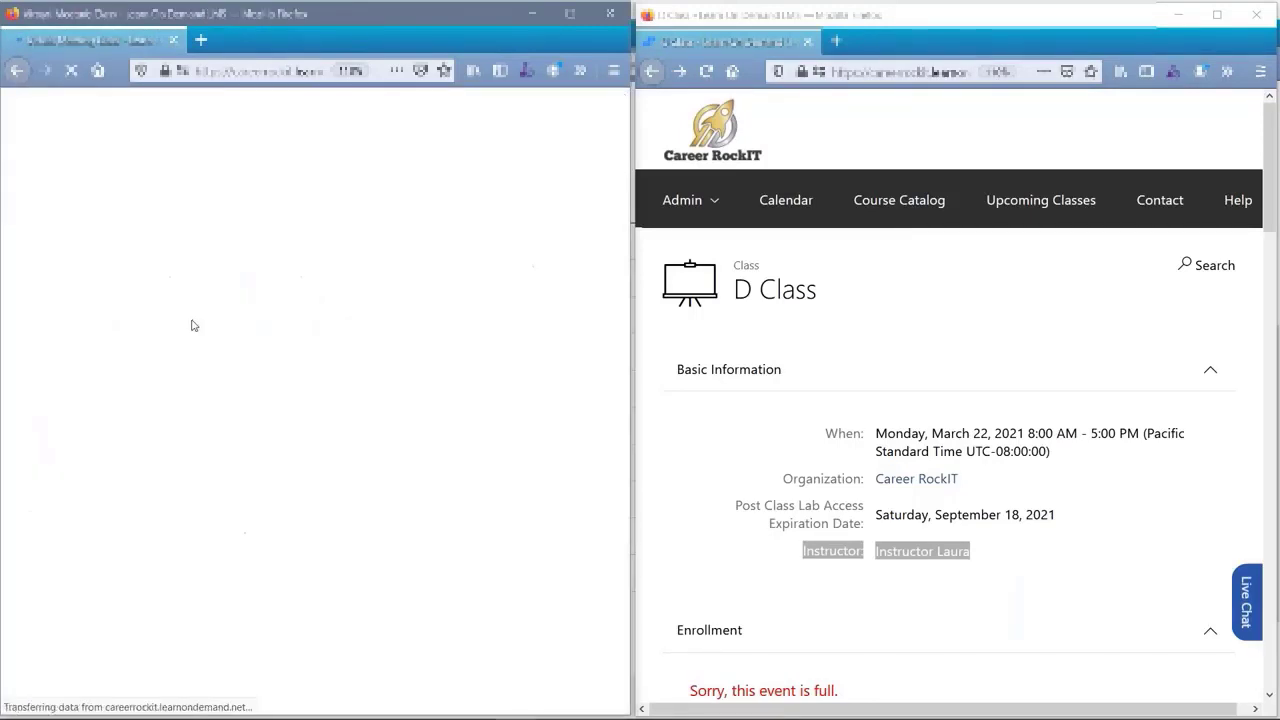
- Examine the action links of the Virtual Meeting Class, highlighting Manage Files and Monitor Labs
{"action": "scroll", "coordinate": [200, 320], "scroll_direction": "down", "scroll_amount": 1}
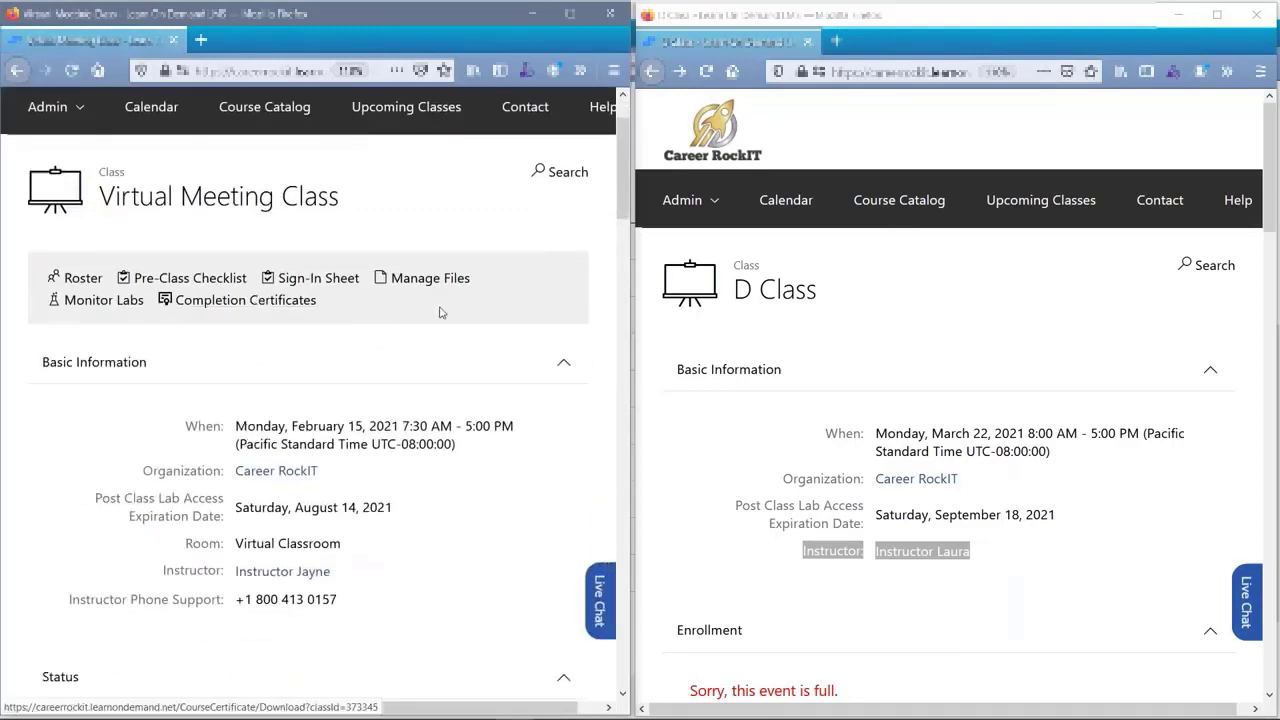
{"action": "left_click_drag", "start_coordinate": [493, 280], "coordinate": [397, 284]}
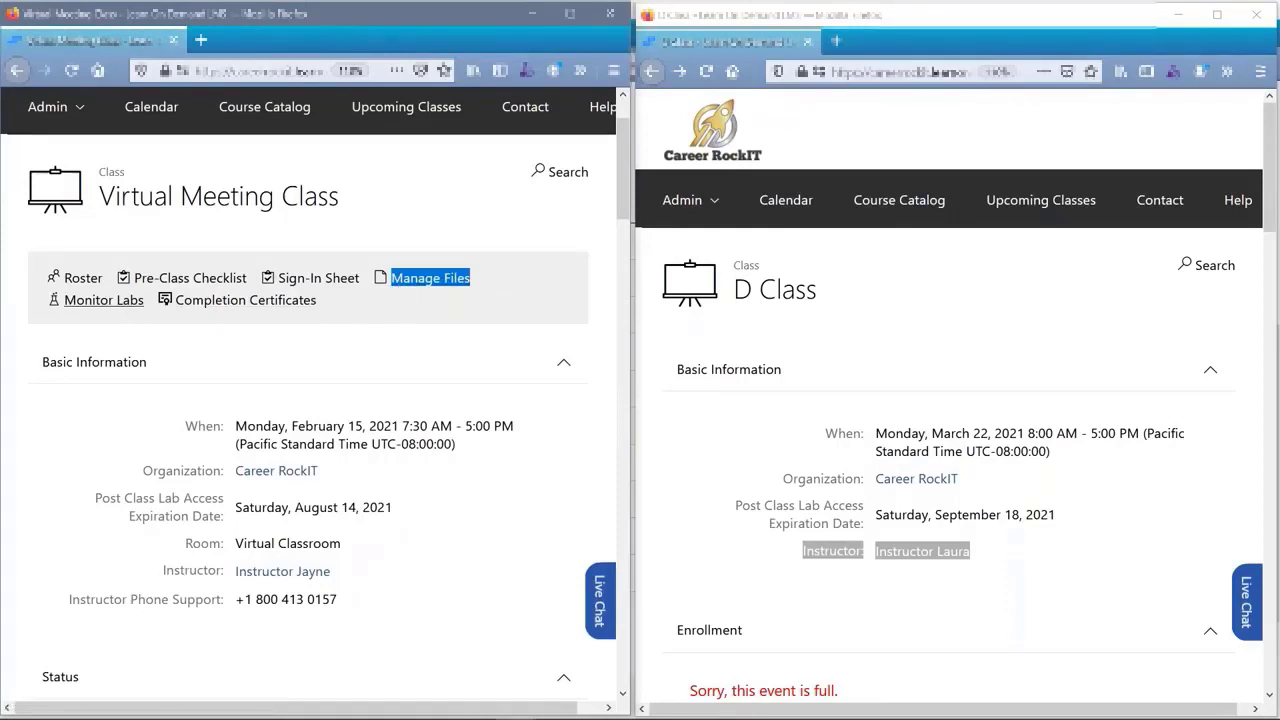
{"action": "left_click", "coordinate": [101, 323]}
{"action": "left_click_drag", "start_coordinate": [46, 314], "coordinate": [146, 316]}
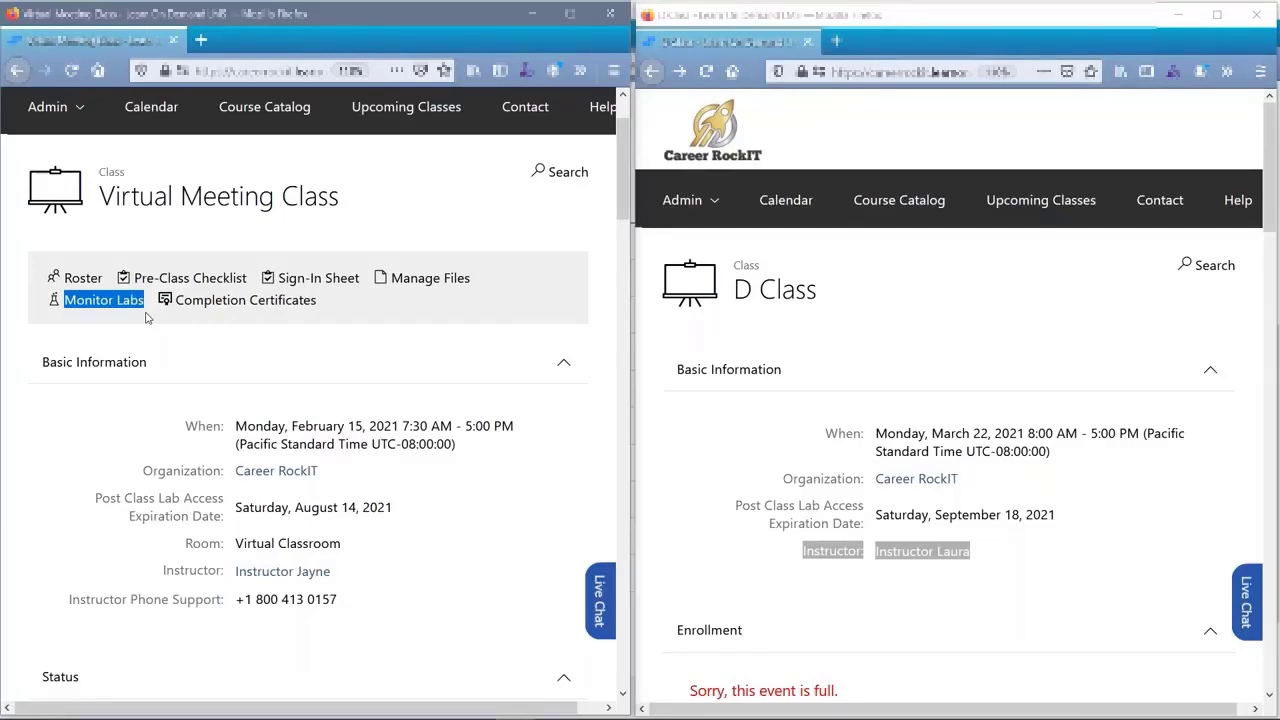
{"action": "left_click", "coordinate": [266, 361]}
{"action": "left_click", "coordinate": [267, 361]}
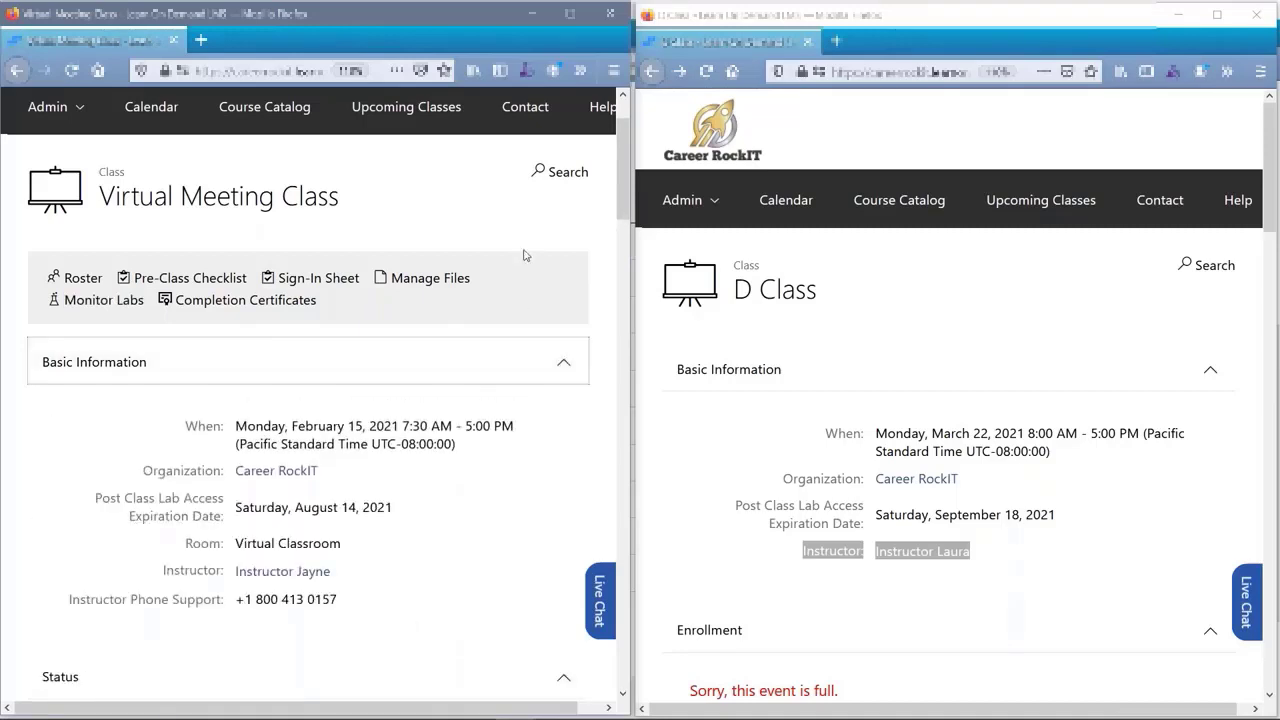
- Compare the basic information of both classes, highlighting the Instructor Phone Support entry of the Virtual Meeting Class
{"action": "scroll", "coordinate": [792, 302], "scroll_direction": "down", "scroll_amount": 2}
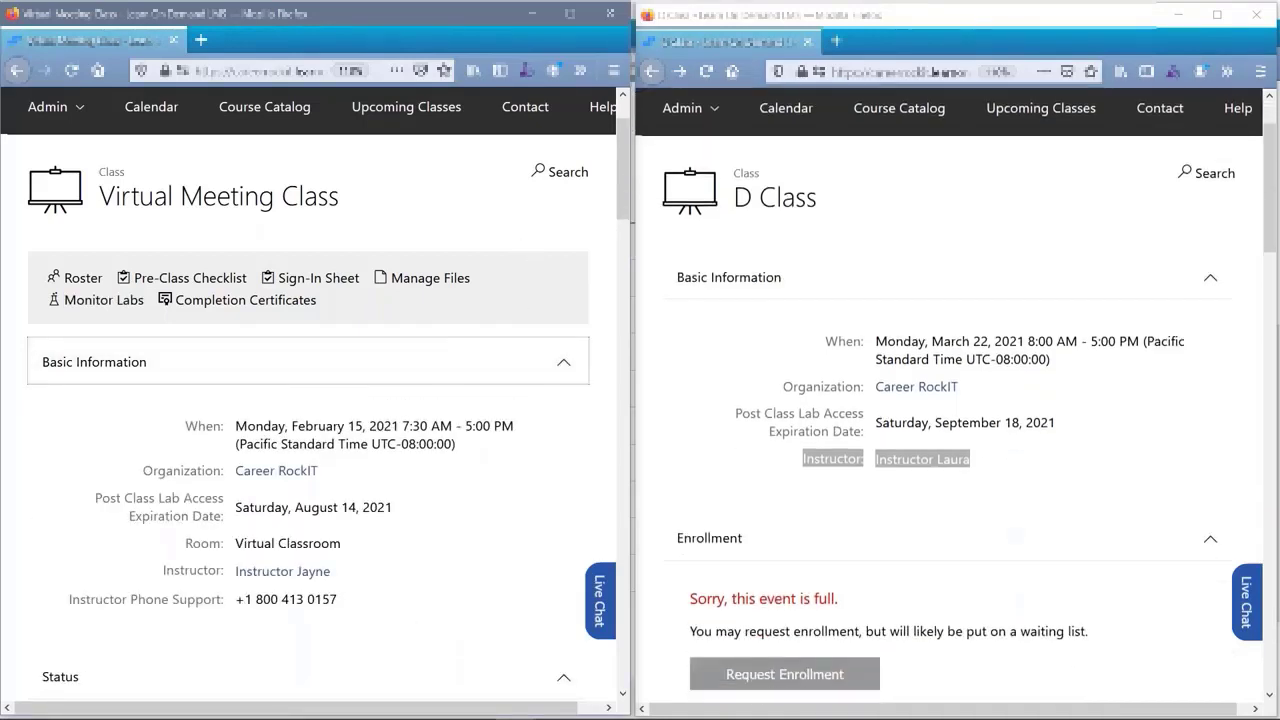
{"action": "left_click_drag", "start_coordinate": [67, 608], "coordinate": [365, 618]}
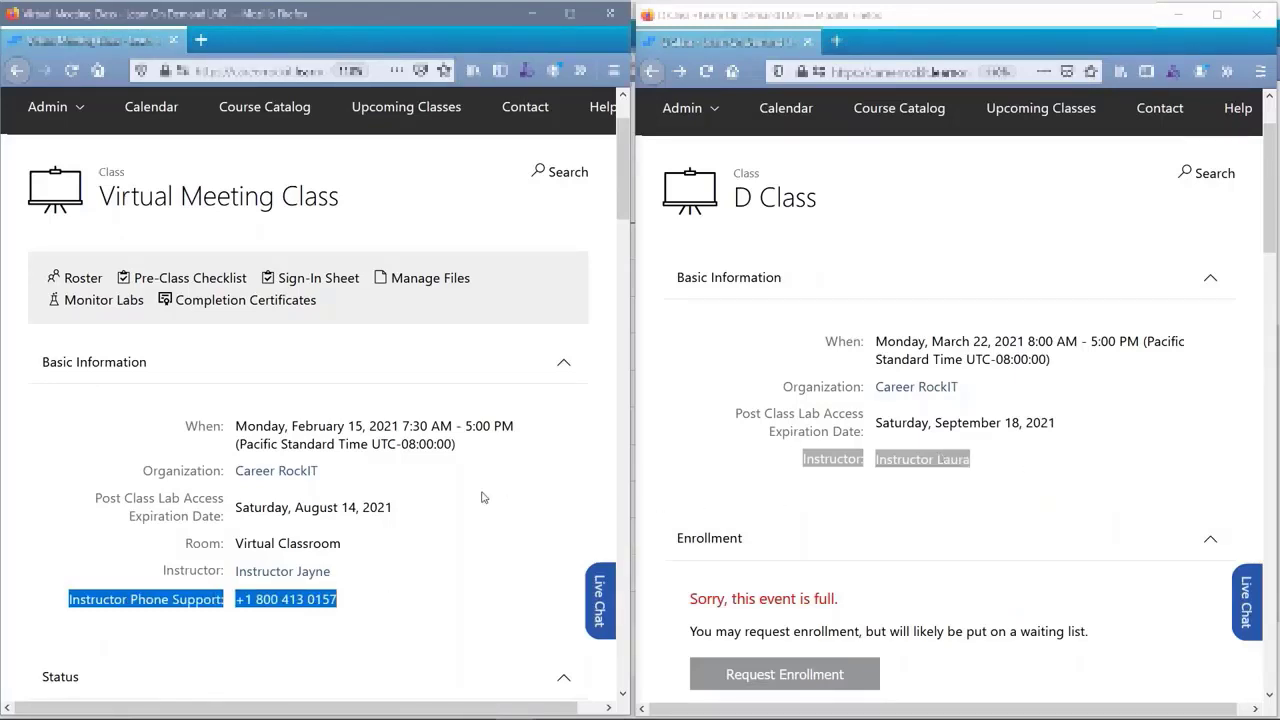
{"action": "scroll", "coordinate": [477, 520], "scroll_direction": "down", "scroll_amount": 5}
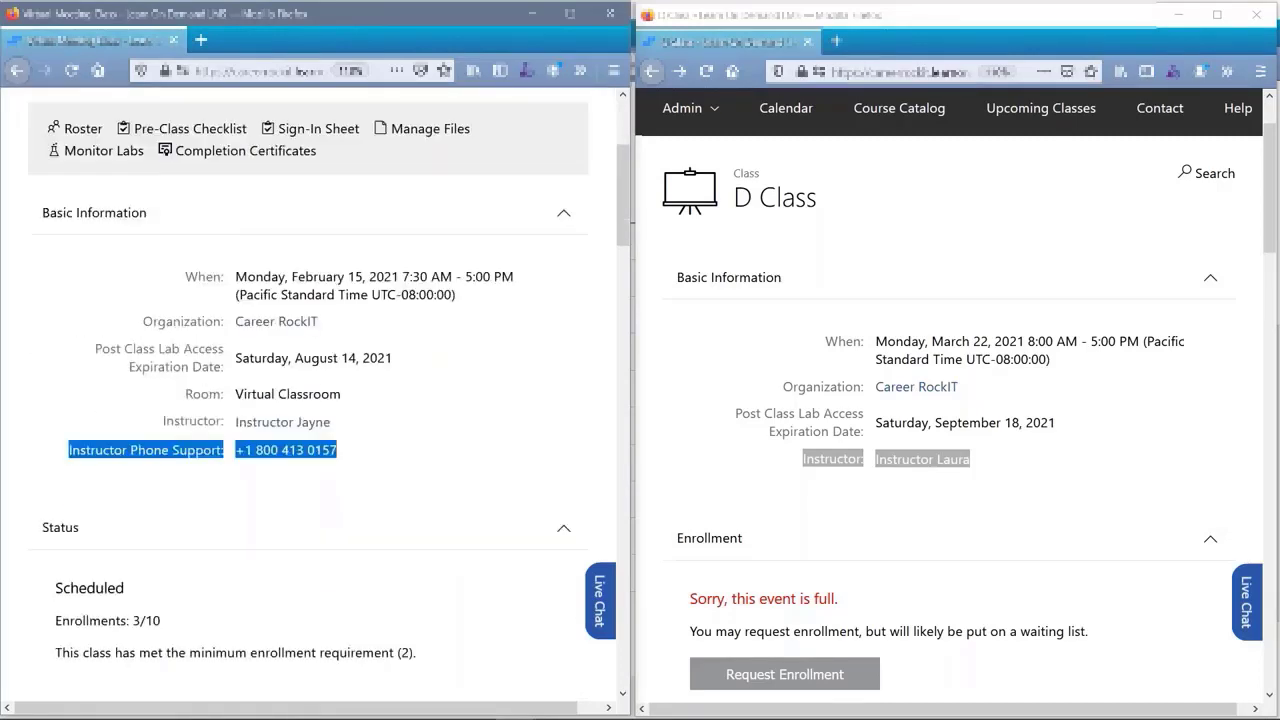
- Compare the enrollment sections of both classes and expand the Virtual Meeting Class Enrollments list to examine the enrolled students
{"action": "scroll", "coordinate": [735, 425], "scroll_direction": "down", "scroll_amount": 3}
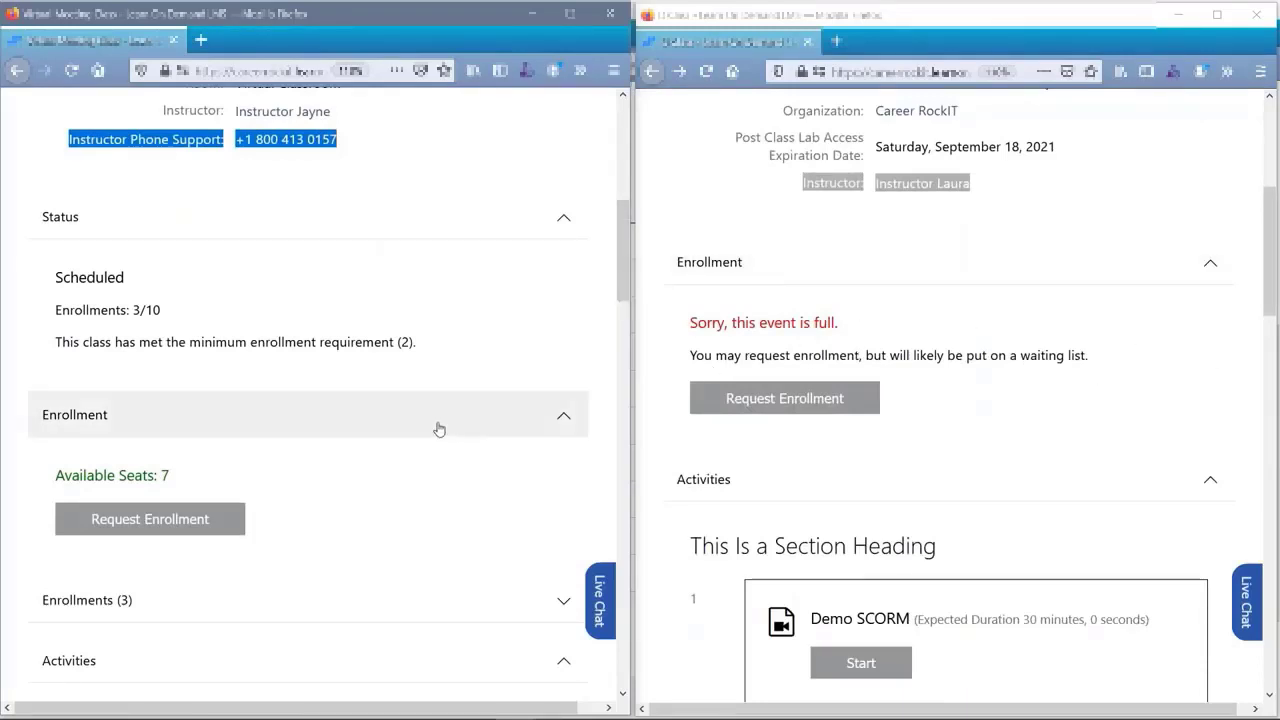
{"action": "scroll", "coordinate": [335, 394], "scroll_direction": "down", "scroll_amount": 1}
{"action": "scroll", "coordinate": [335, 394], "scroll_direction": "down", "scroll_amount": 1}
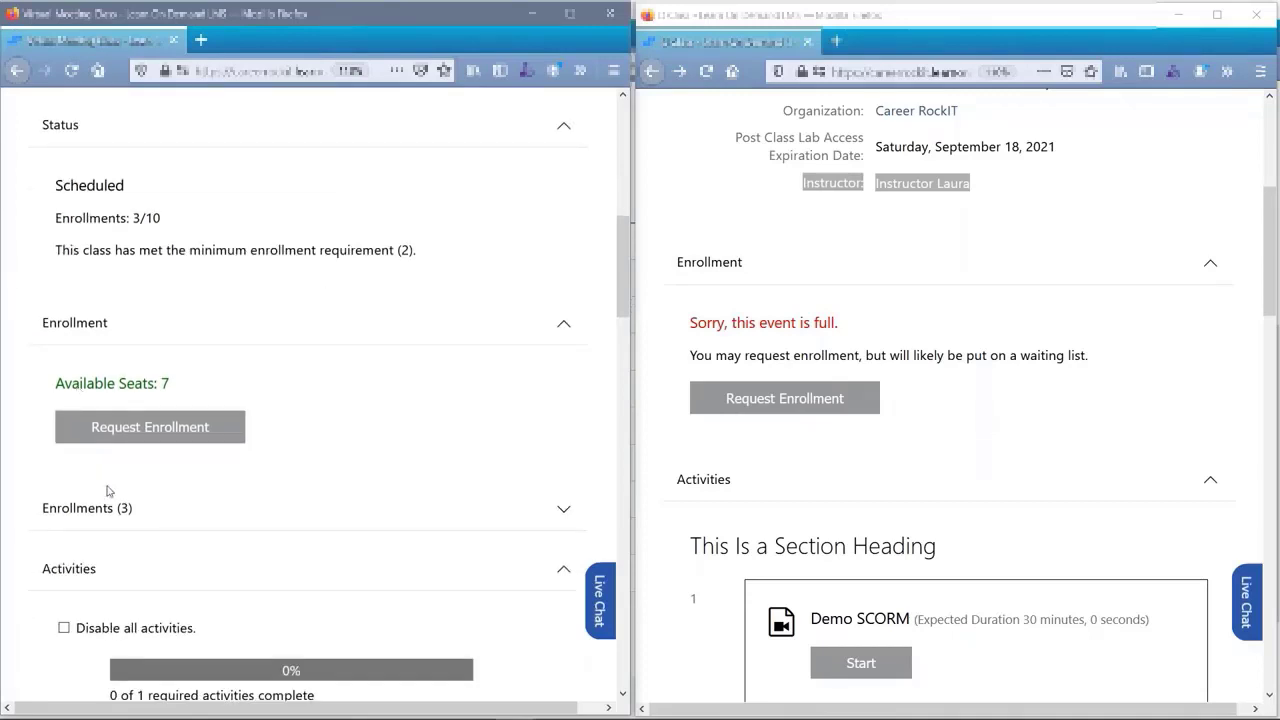
{"action": "left_click", "coordinate": [566, 514]}
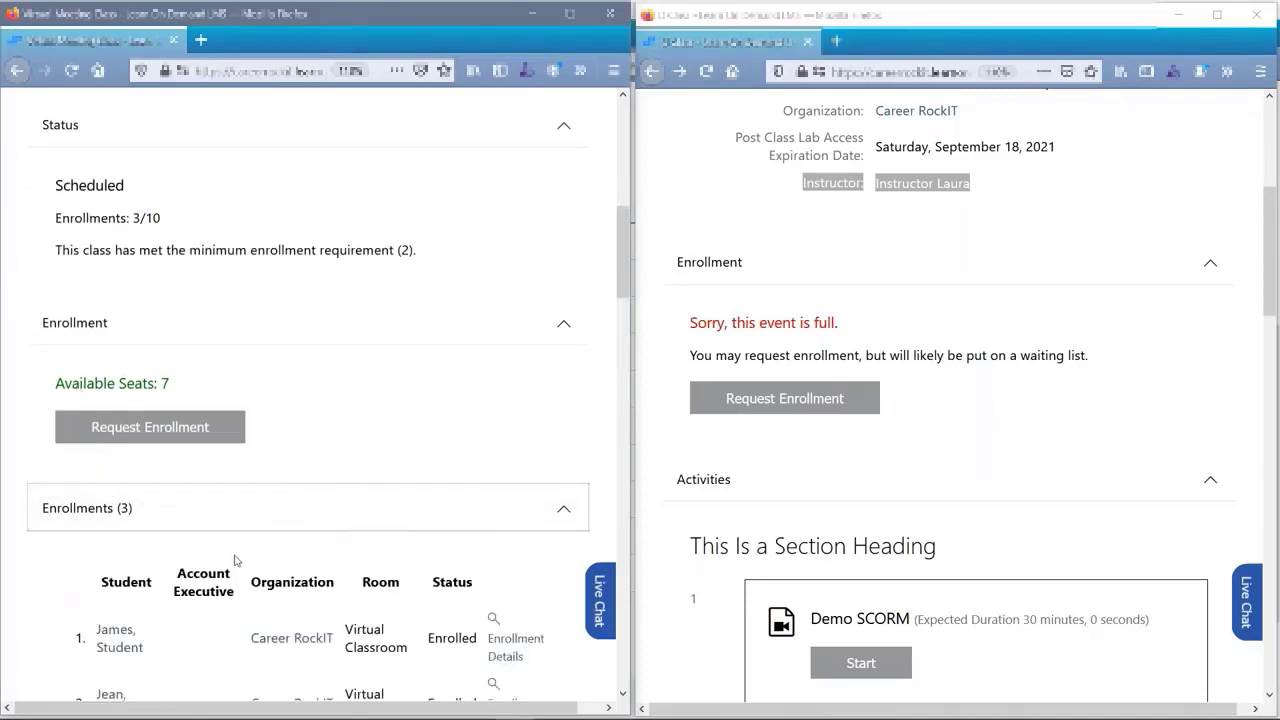
{"action": "scroll", "coordinate": [66, 571], "scroll_direction": "down", "scroll_amount": 7}
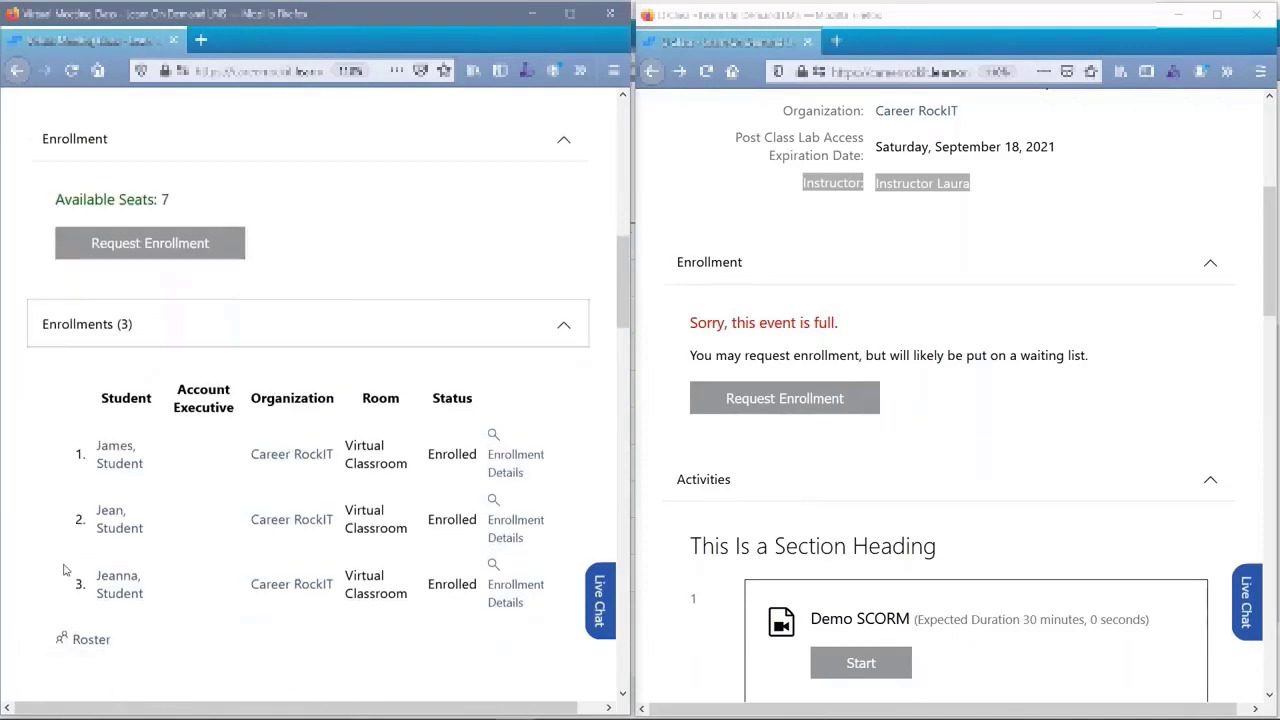
- Compare the activities of both classes, viewing the CareerRockIT Demonstration Lab details from D Class and returning to its activity list
{"action": "scroll", "coordinate": [400, 450], "scroll_direction": "down", "scroll_amount": 2}
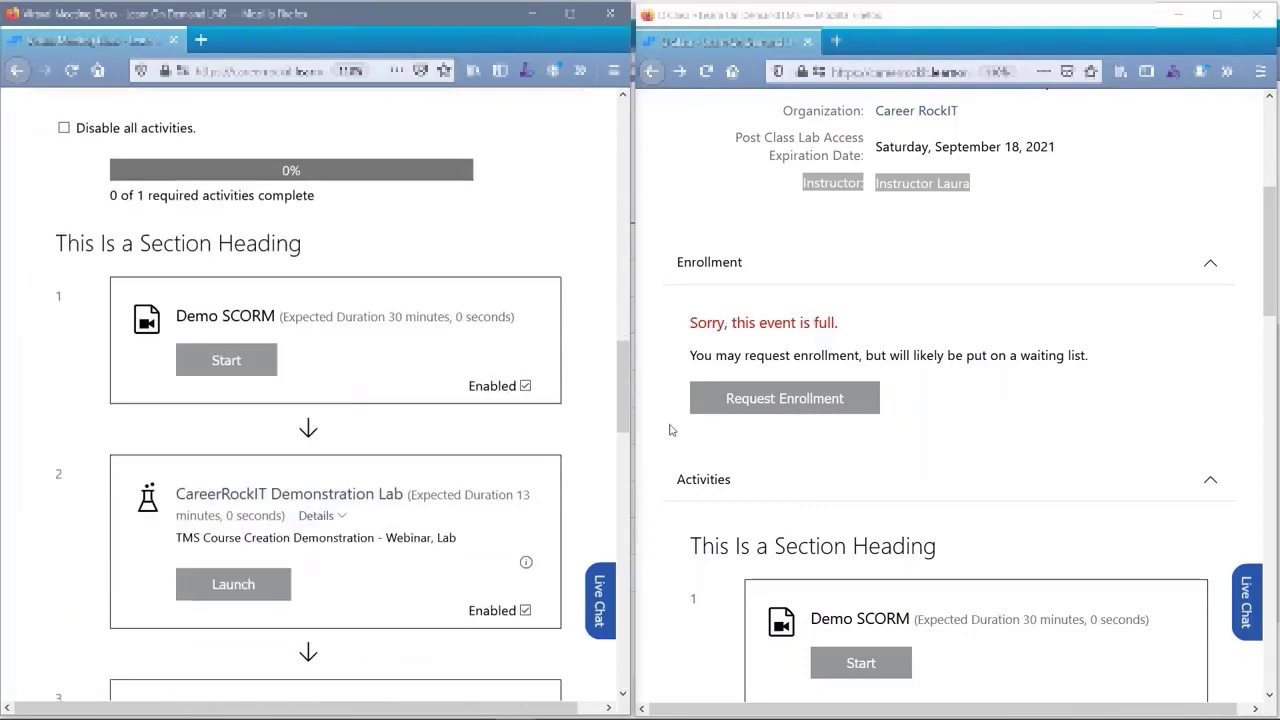
{"action": "scroll", "coordinate": [760, 390], "scroll_direction": "down", "scroll_amount": 3}
{"action": "scroll", "coordinate": [768, 383], "scroll_direction": "down", "scroll_amount": 2}
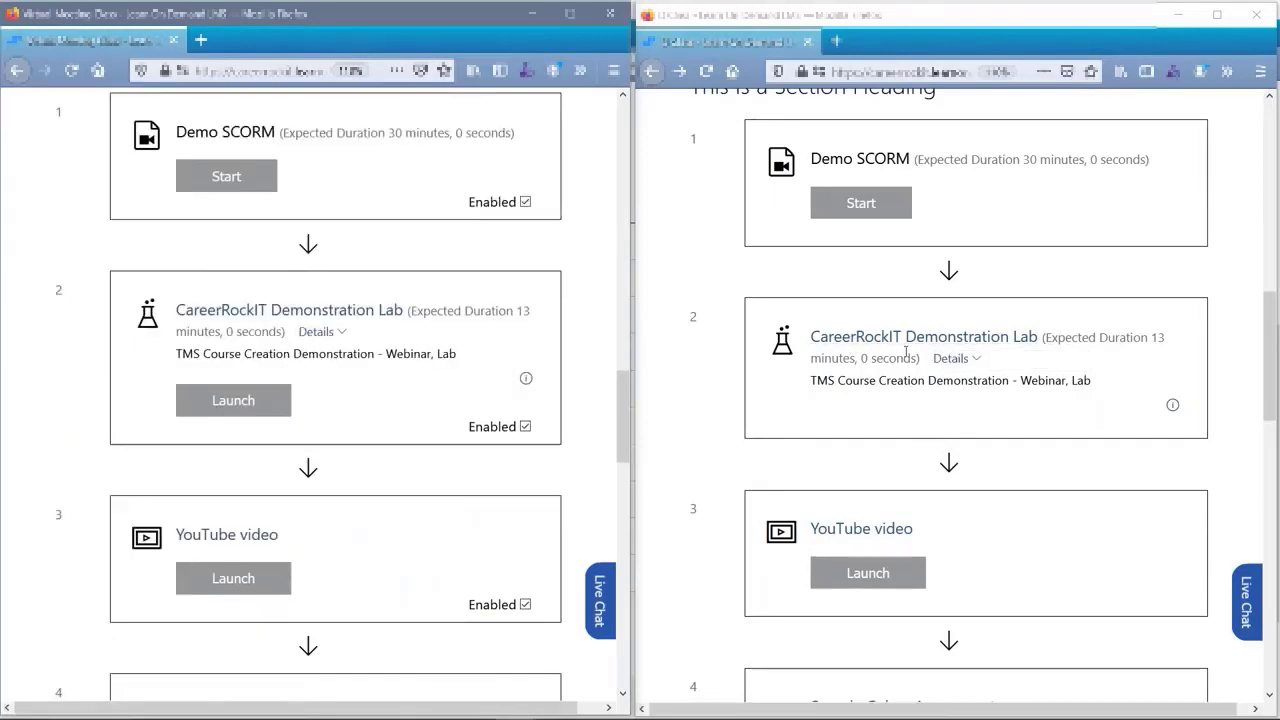
{"action": "left_click", "coordinate": [903, 340]}
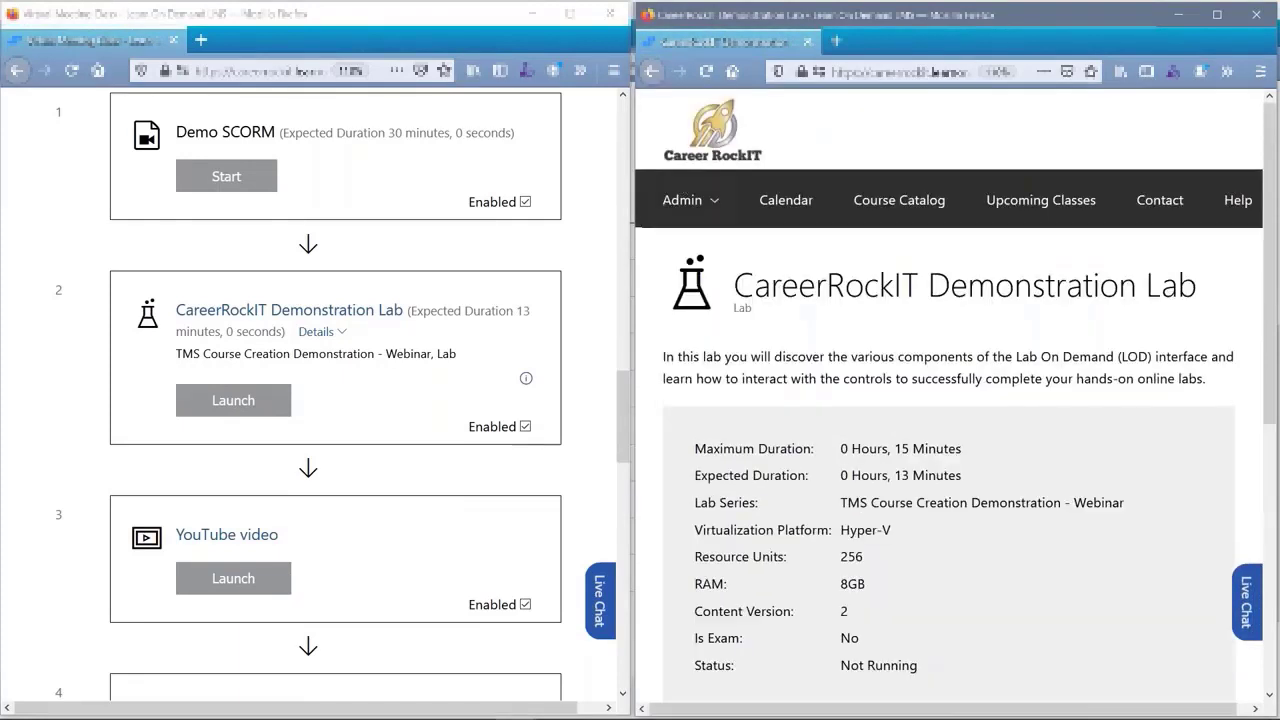
{"action": "left_click", "coordinate": [651, 71]}
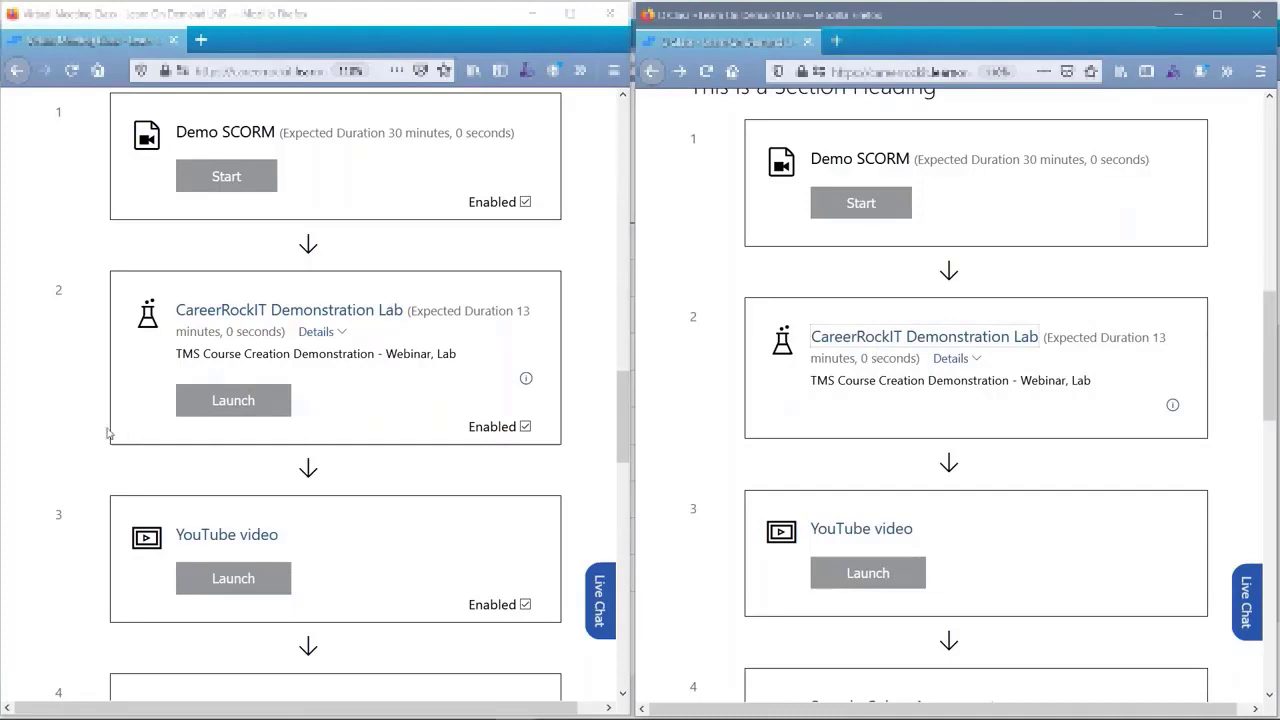
{"action": "scroll", "coordinate": [74, 420], "scroll_direction": "down", "scroll_amount": 1}
{"action": "scroll", "coordinate": [74, 420], "scroll_direction": "down", "scroll_amount": 7}
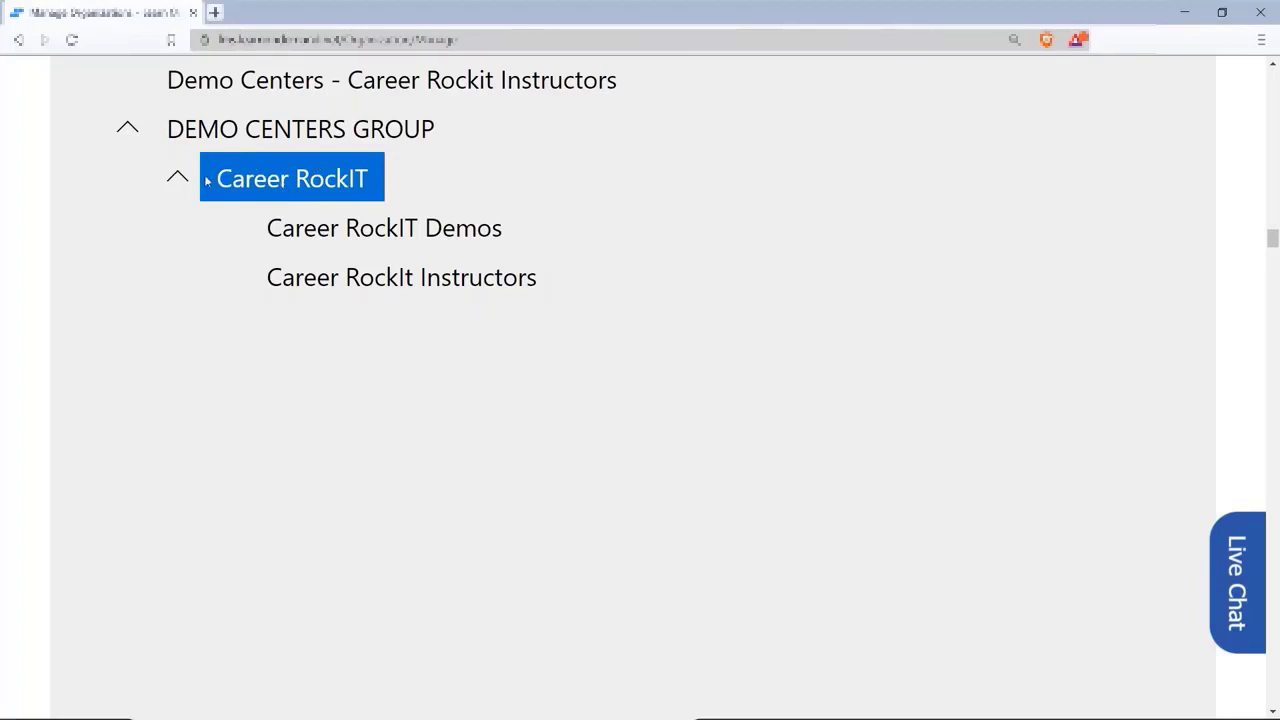
- Compare Career RockIT with its Career RockIt Instructors sub-organization in the organization tree, leaving the sub-organization selected
{"action": "left_click", "coordinate": [357, 283]}
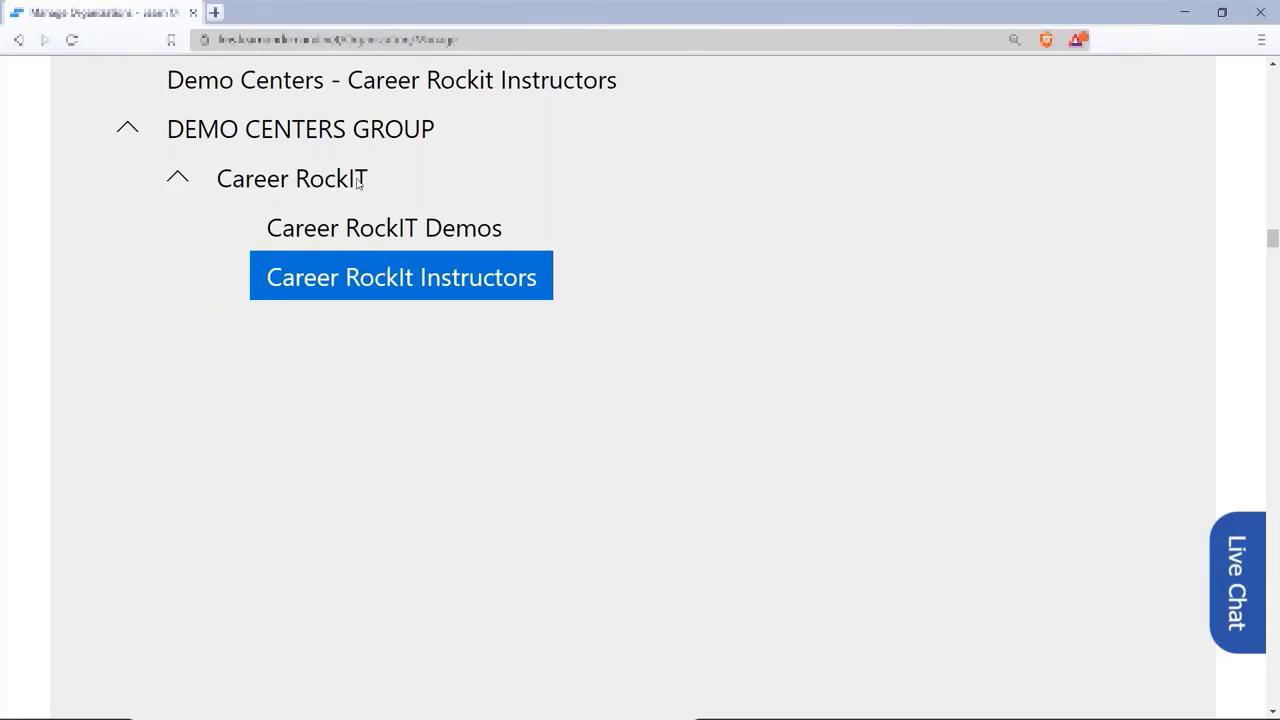
{"action": "left_click", "coordinate": [228, 180]}
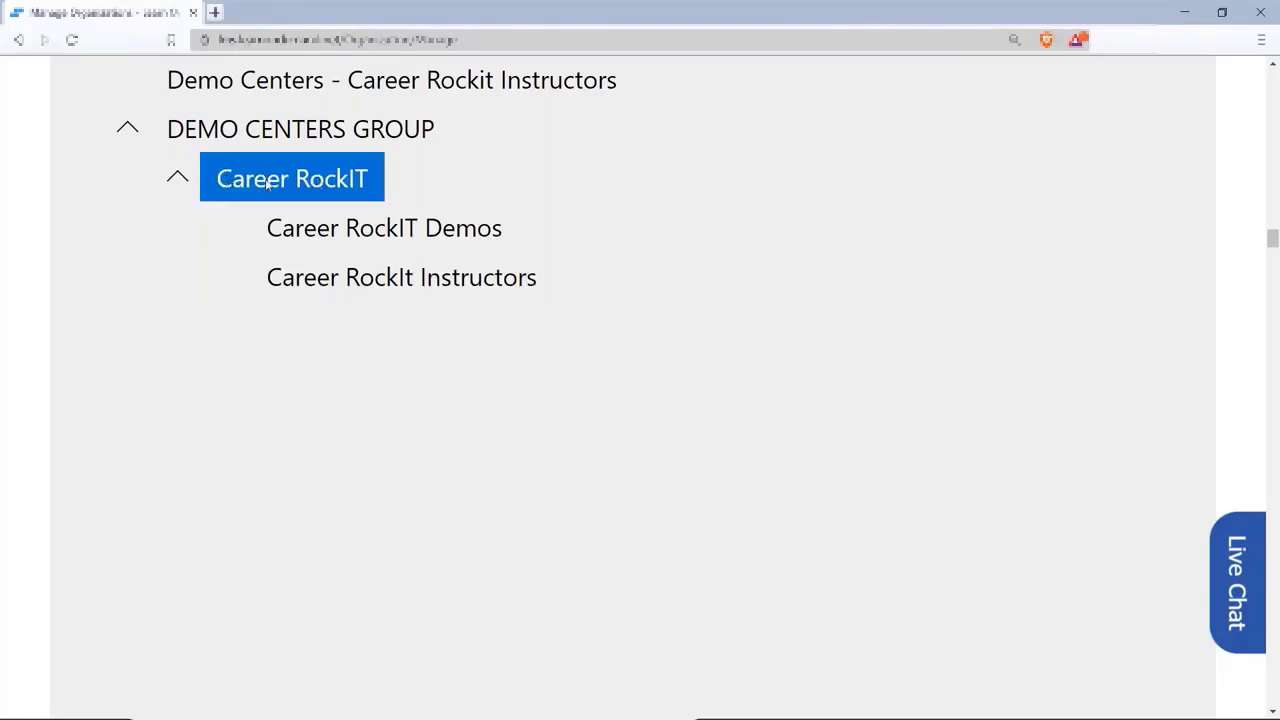
{"action": "left_click", "coordinate": [324, 281]}
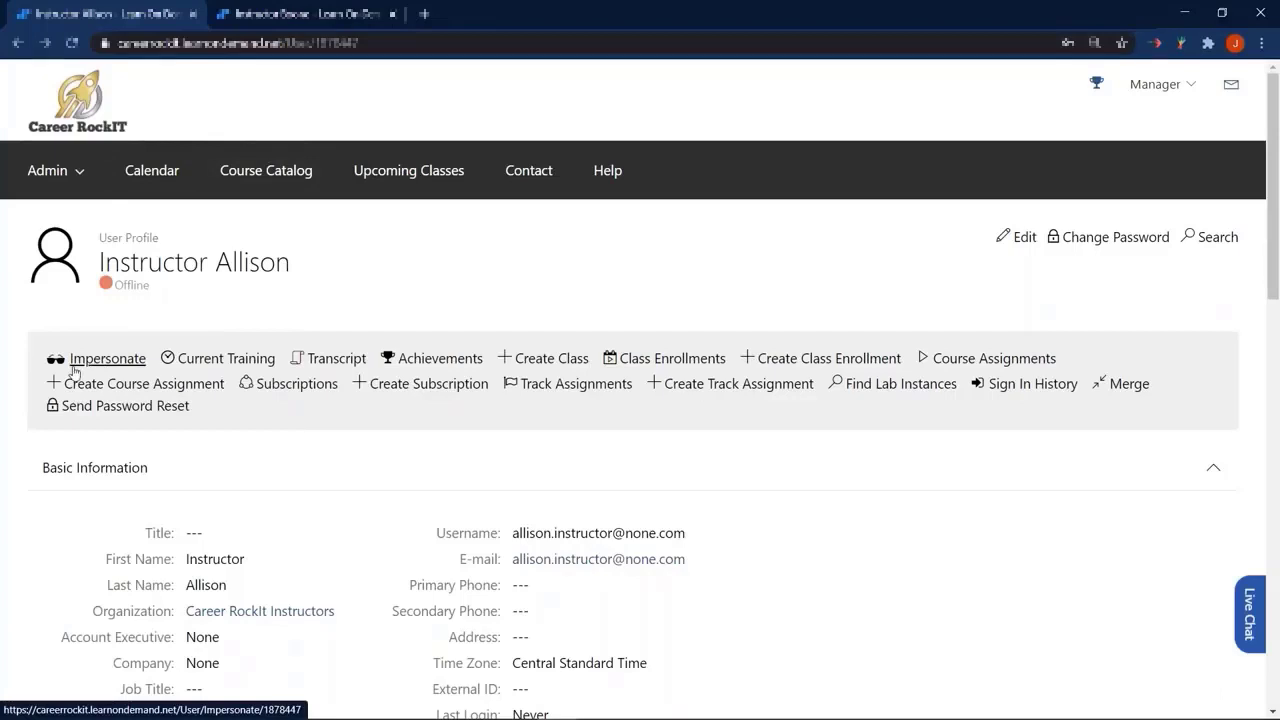
- Check the organization in the instructor's user profile and impersonate that instructor
{"action": "scroll", "coordinate": [75, 370], "scroll_direction": "down", "scroll_amount": 1}
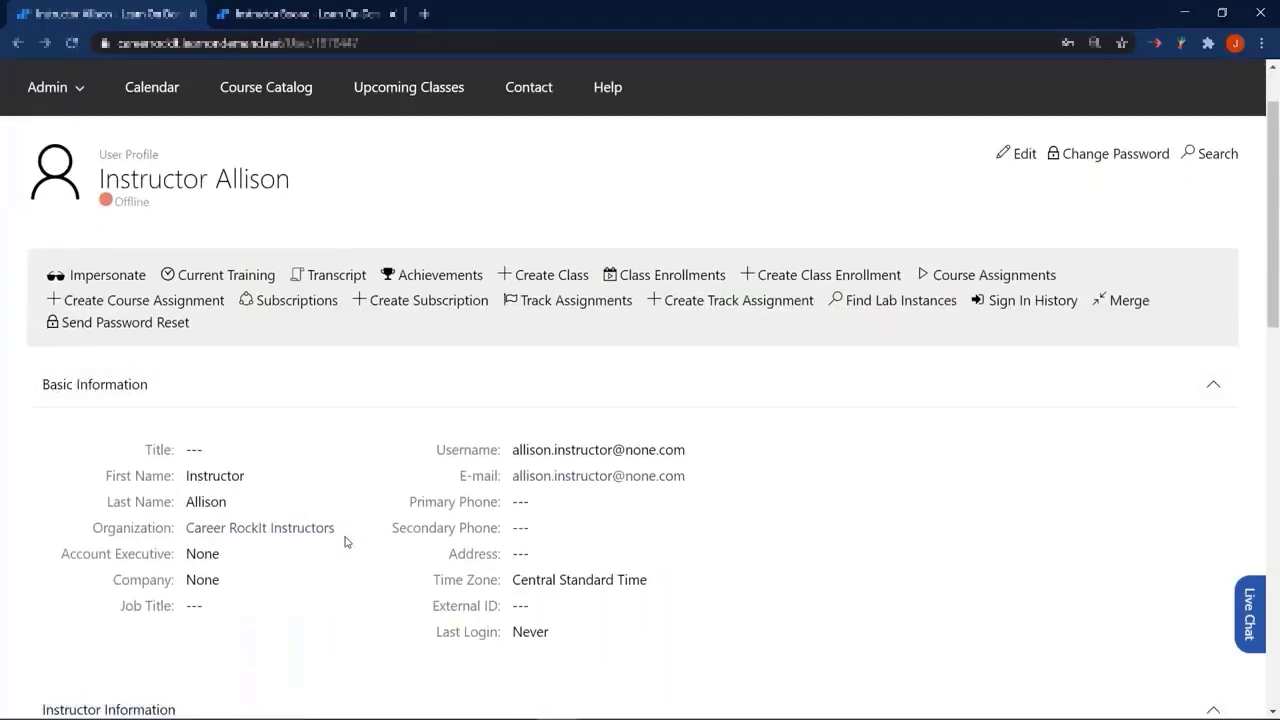
{"action": "left_click_drag", "start_coordinate": [336, 528], "coordinate": [189, 536]}
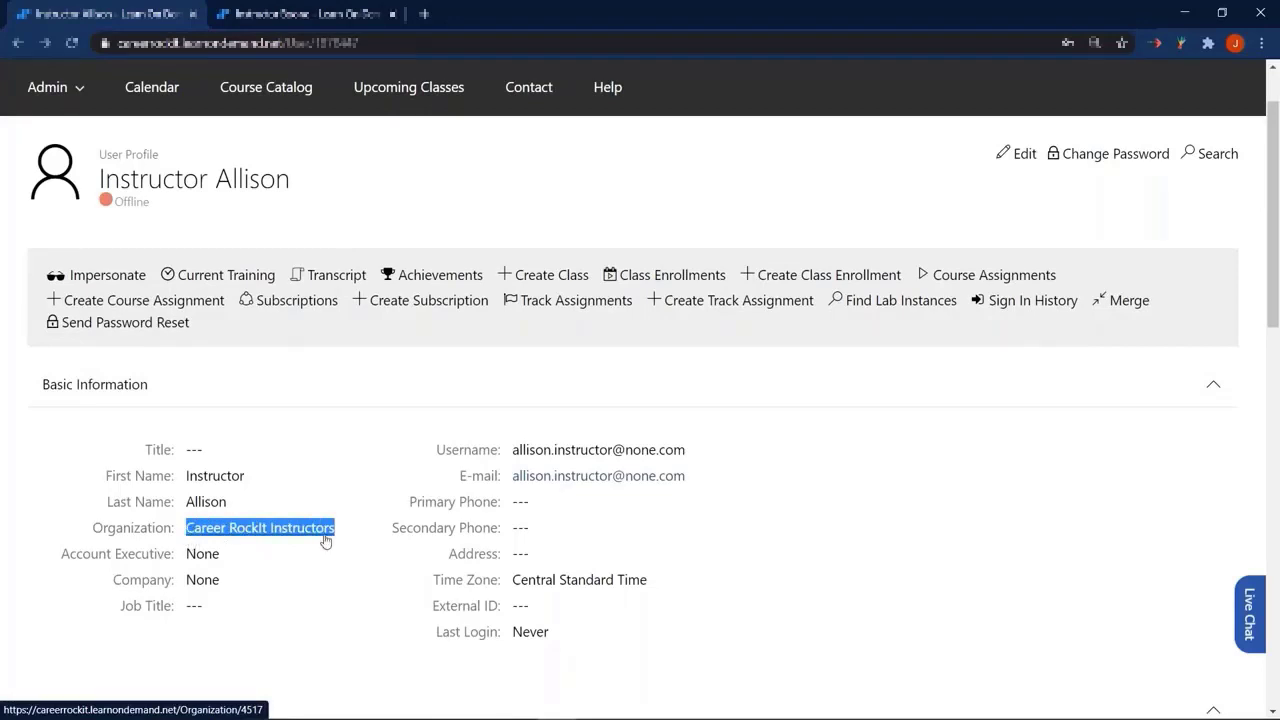
{"action": "left_click", "coordinate": [108, 276]}
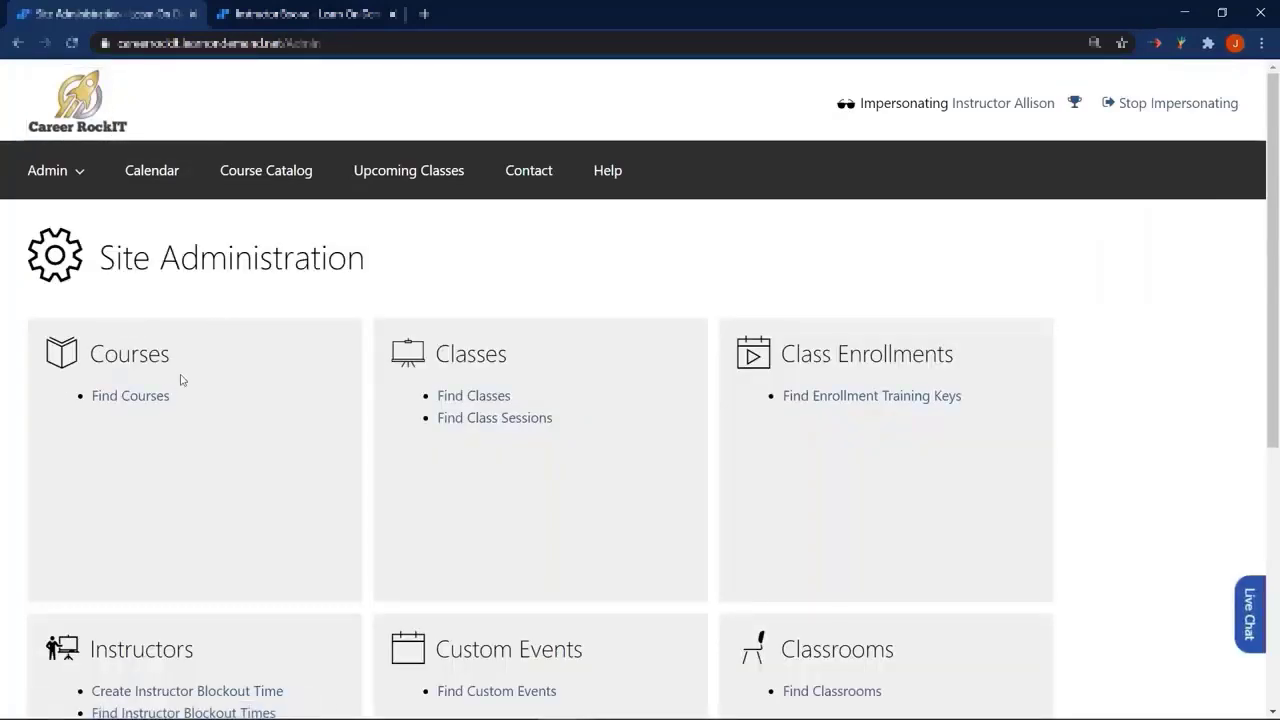
- Search all courses as the instructor, open Basic Beginner Course, and view its CareerRockIT Demonstration Lab
{"action": "left_click", "coordinate": [130, 396]}
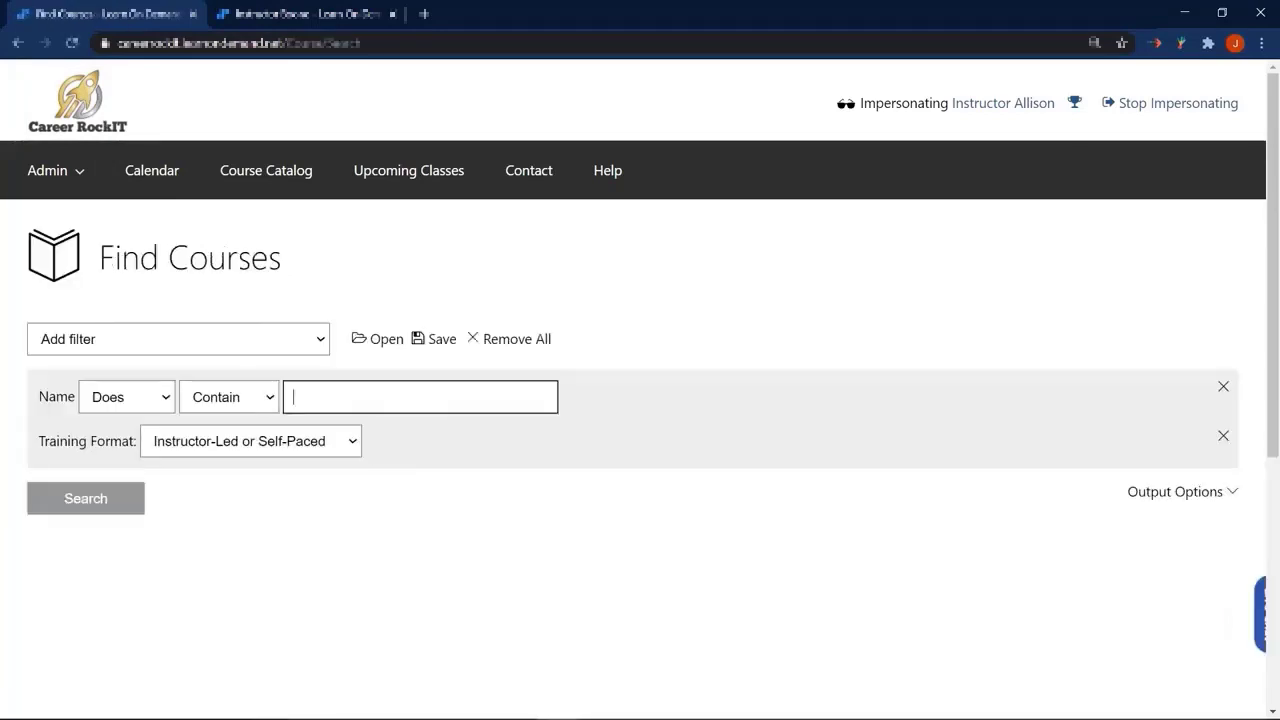
{"action": "left_click", "coordinate": [110, 496]}
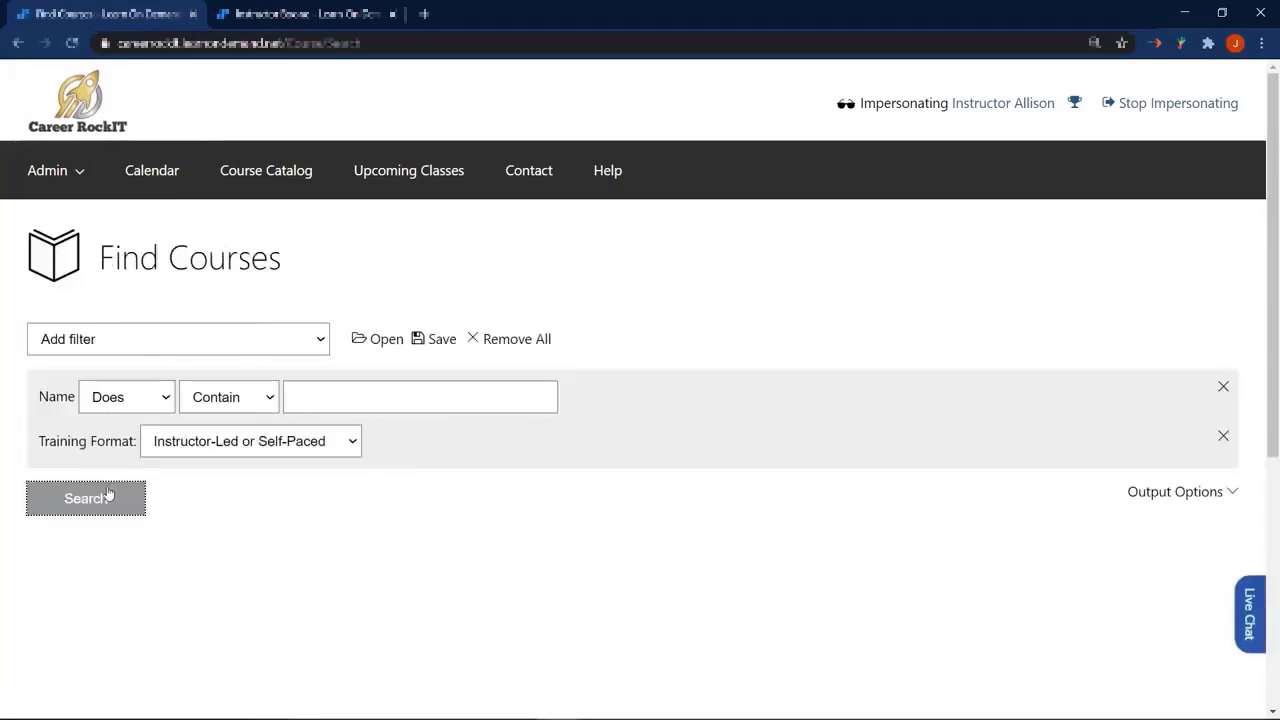
{"action": "scroll", "coordinate": [115, 455], "scroll_direction": "down", "scroll_amount": 4}
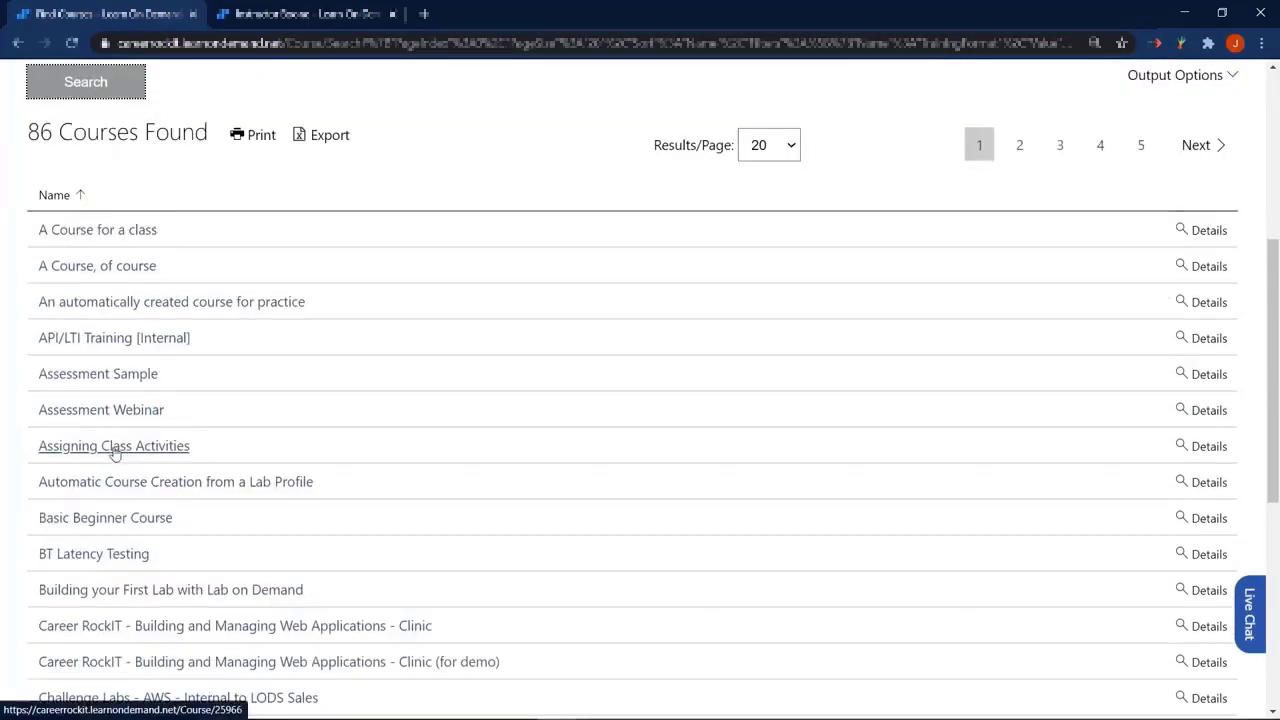
{"action": "left_click", "coordinate": [99, 519]}
{"action": "scroll", "coordinate": [139, 483], "scroll_direction": "down", "scroll_amount": 6}
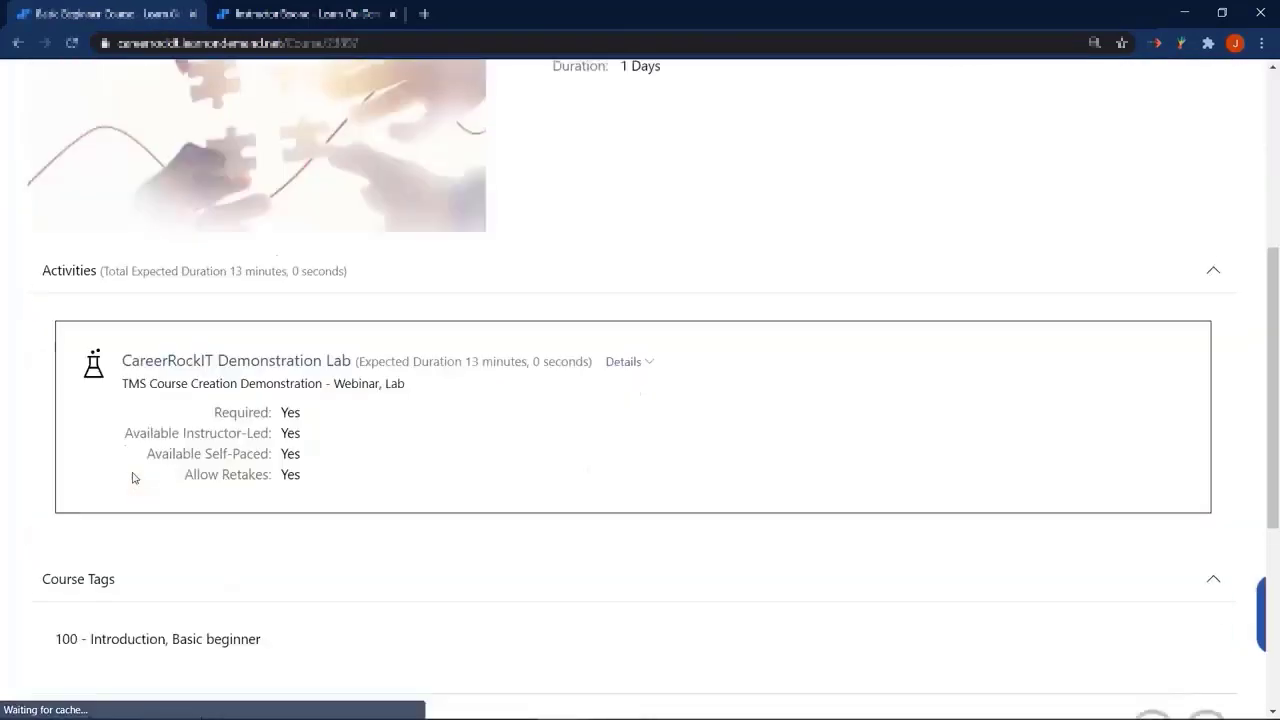
{"action": "left_click", "coordinate": [224, 190]}
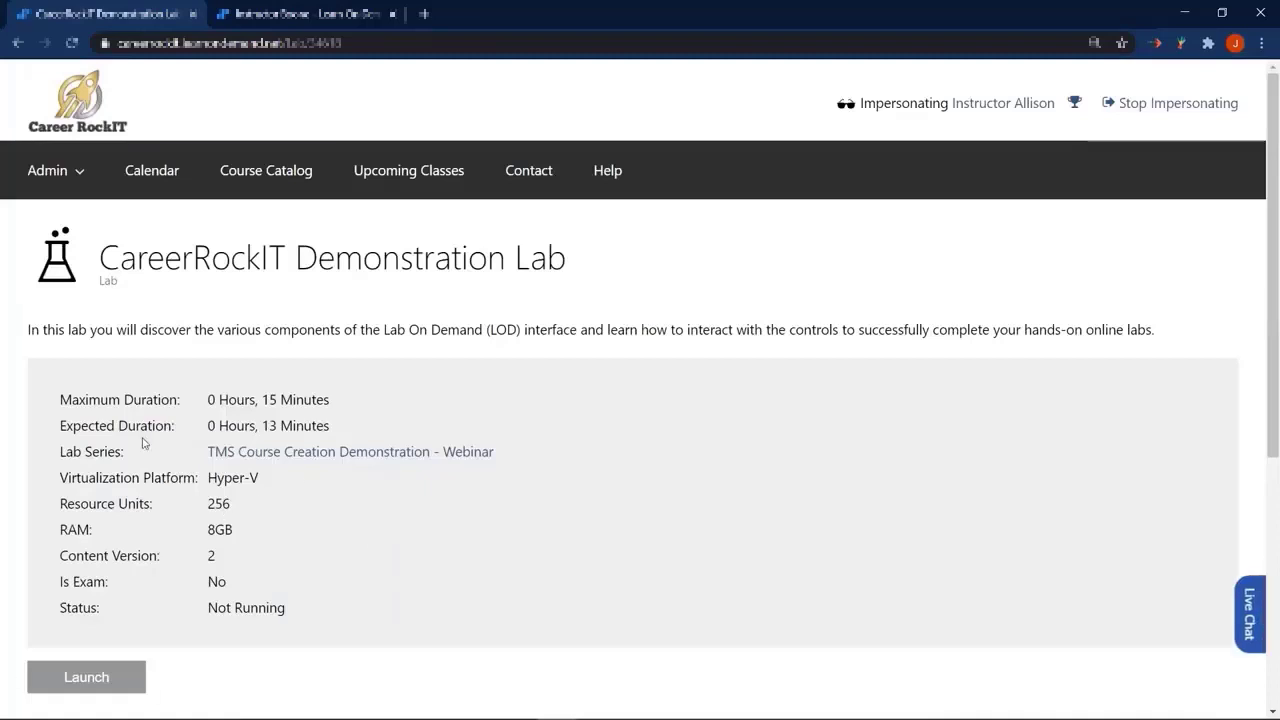
- Return to Site Administration, search for future instructor-led classes, and stop impersonating the instructor
{"action": "left_click", "coordinate": [105, 112]}
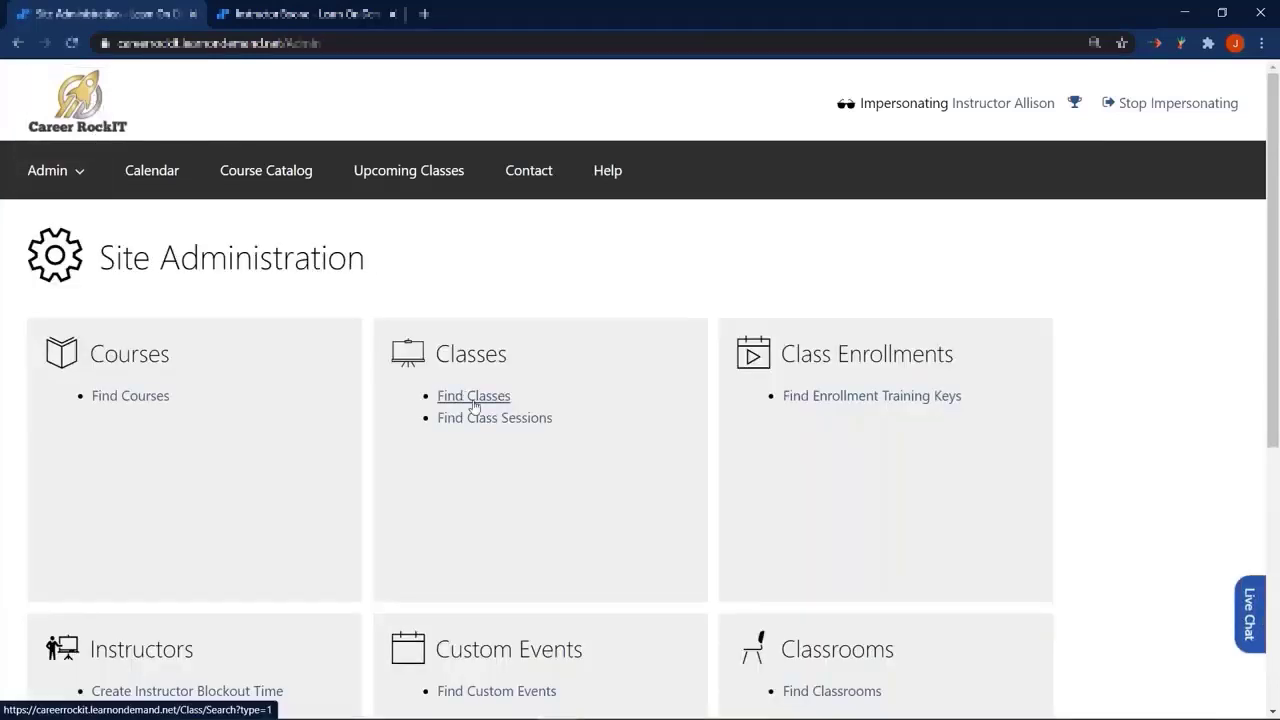
{"action": "left_click", "coordinate": [474, 400]}
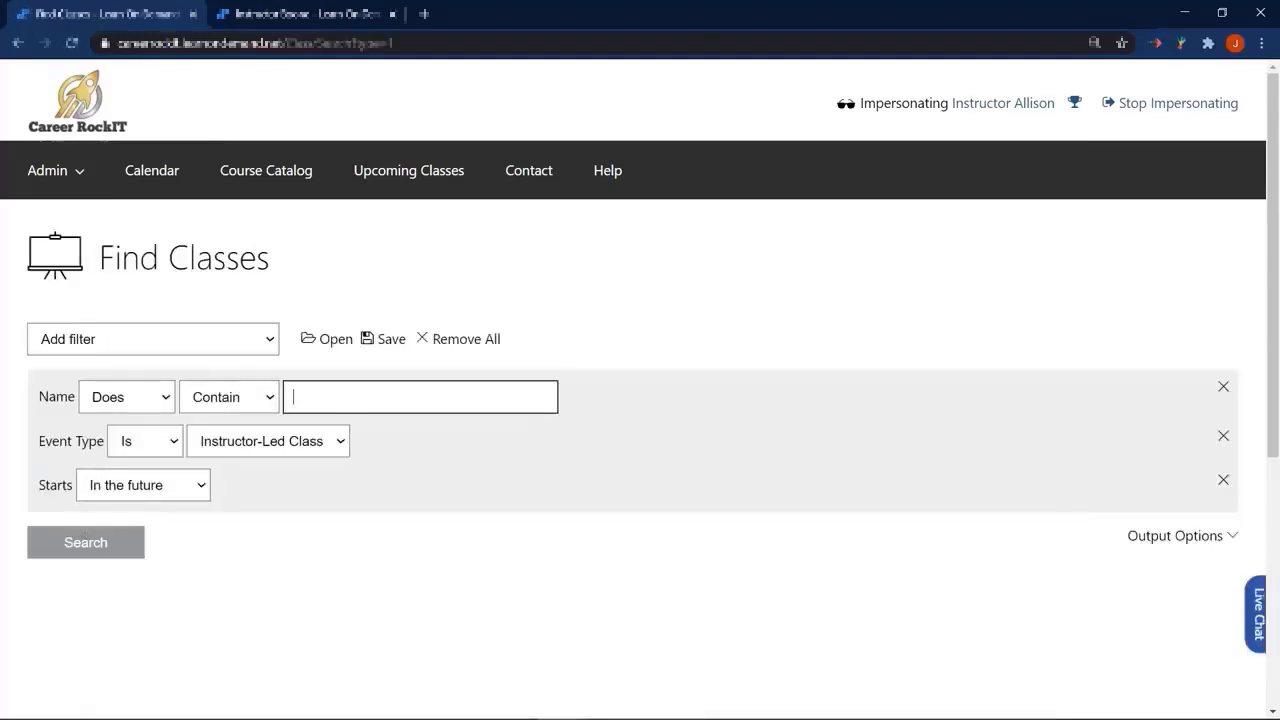
{"action": "left_click", "coordinate": [90, 546]}
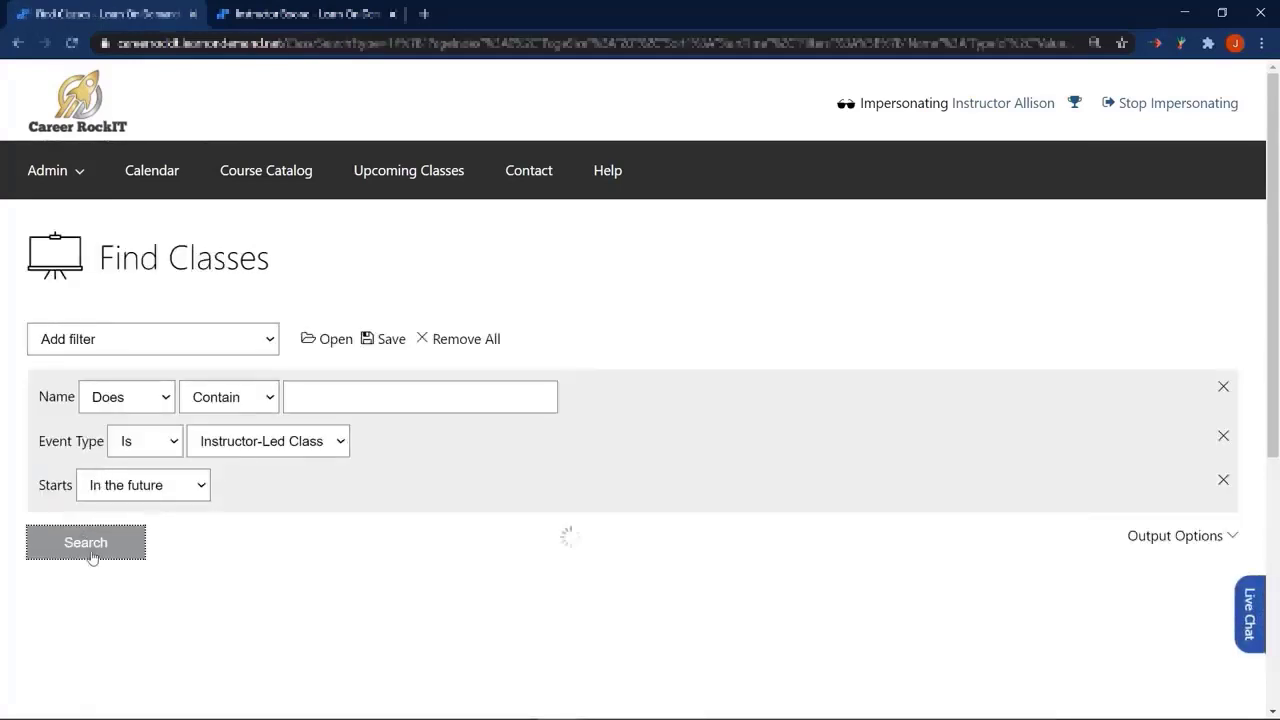
{"action": "scroll", "coordinate": [106, 514], "scroll_direction": "down", "scroll_amount": 4}
{"action": "scroll", "coordinate": [119, 494], "scroll_direction": "up", "scroll_amount": 3}
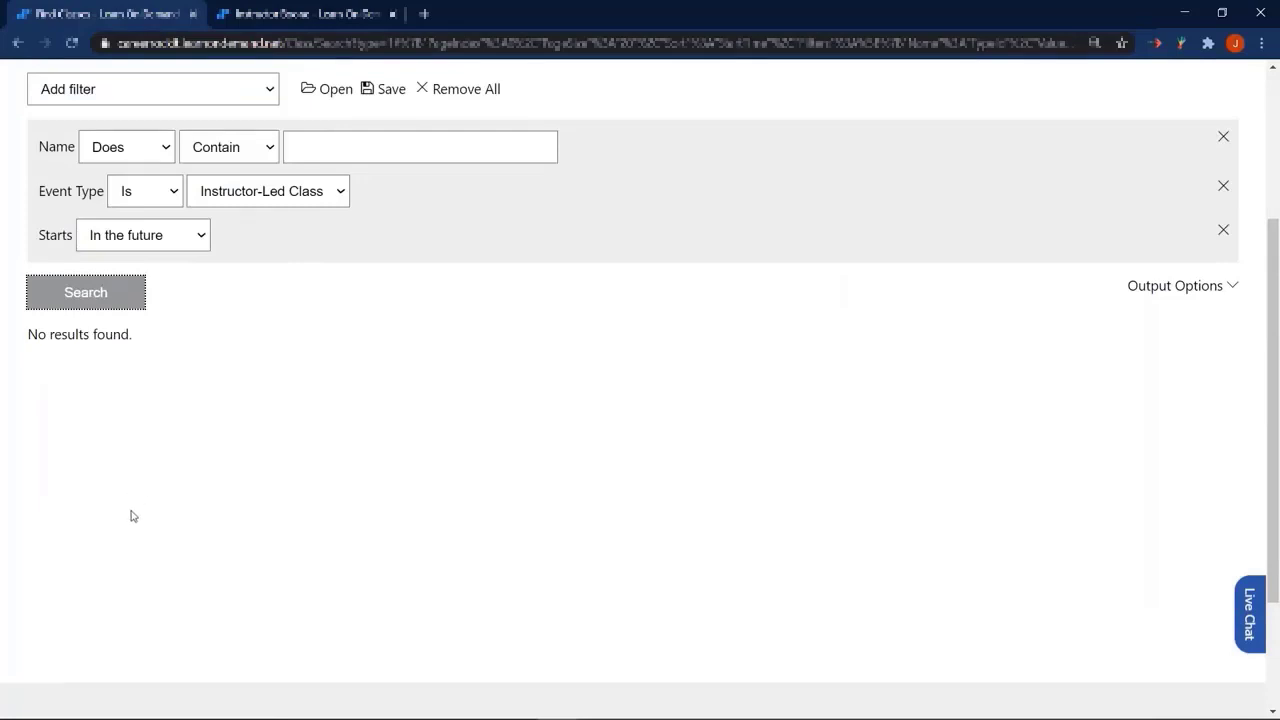
{"action": "scroll", "coordinate": [351, 523], "scroll_direction": "up", "scroll_amount": 3}
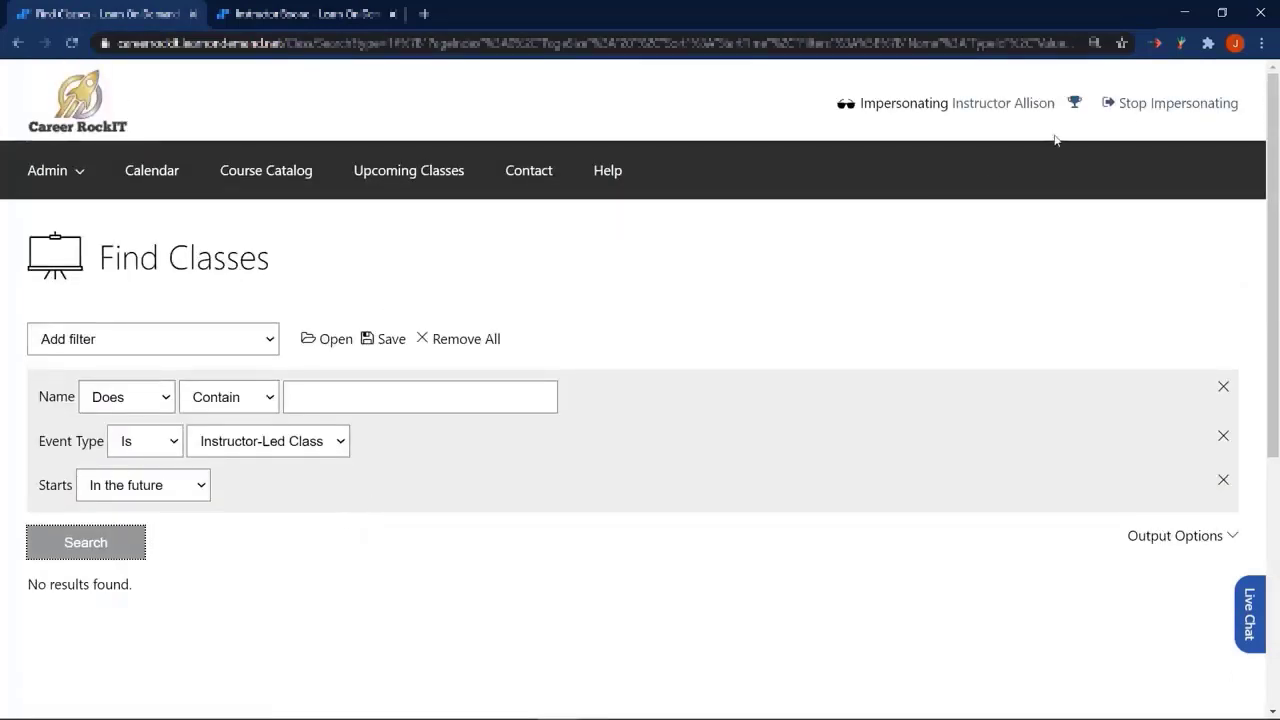
{"action": "left_click", "coordinate": [1145, 110]}
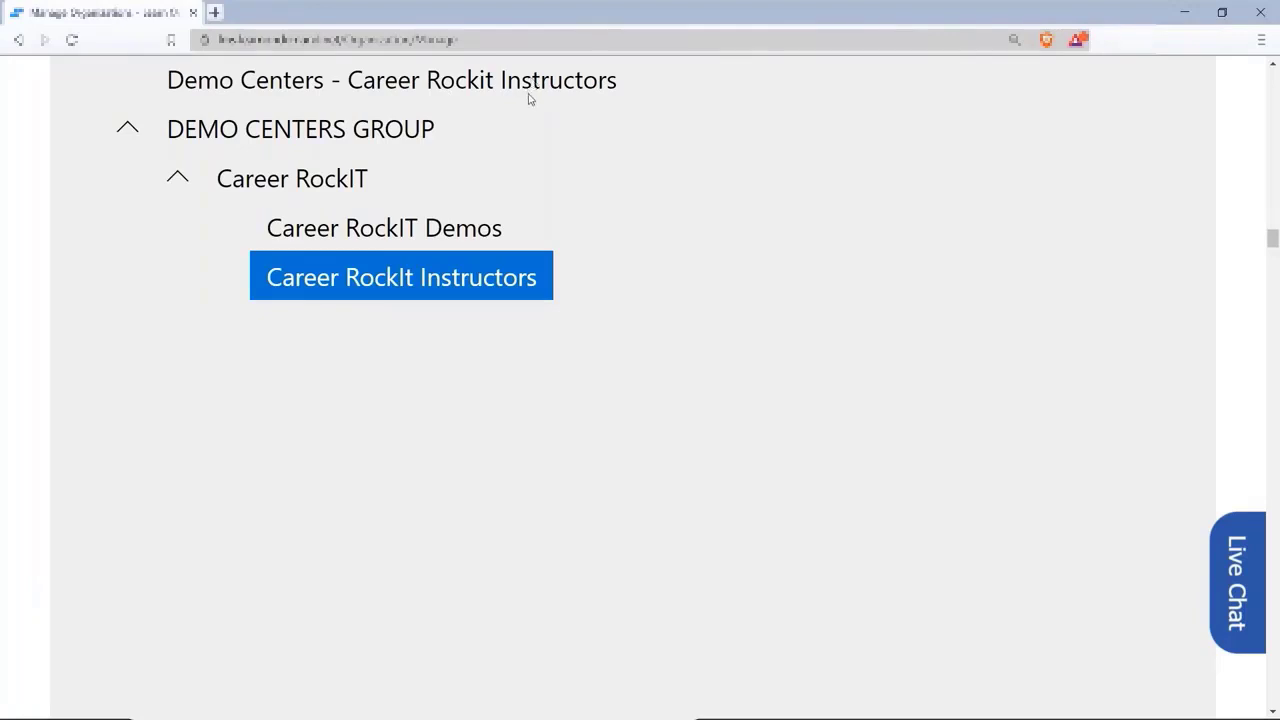
- Select the Demo Centers - Career Rockit Instructors organization in the tree and switch back to the Find Classes window
{"action": "left_click", "coordinate": [463, 89]}
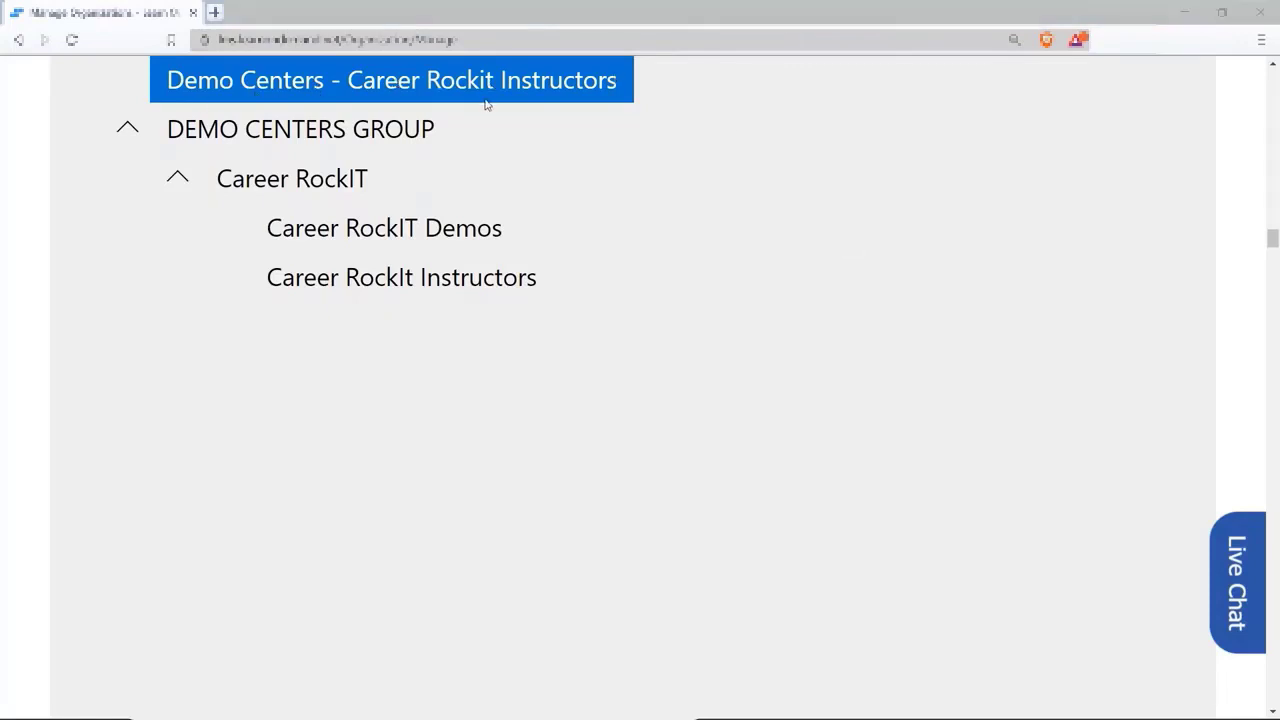
{"action": "key", "text": "alt+Tab"}
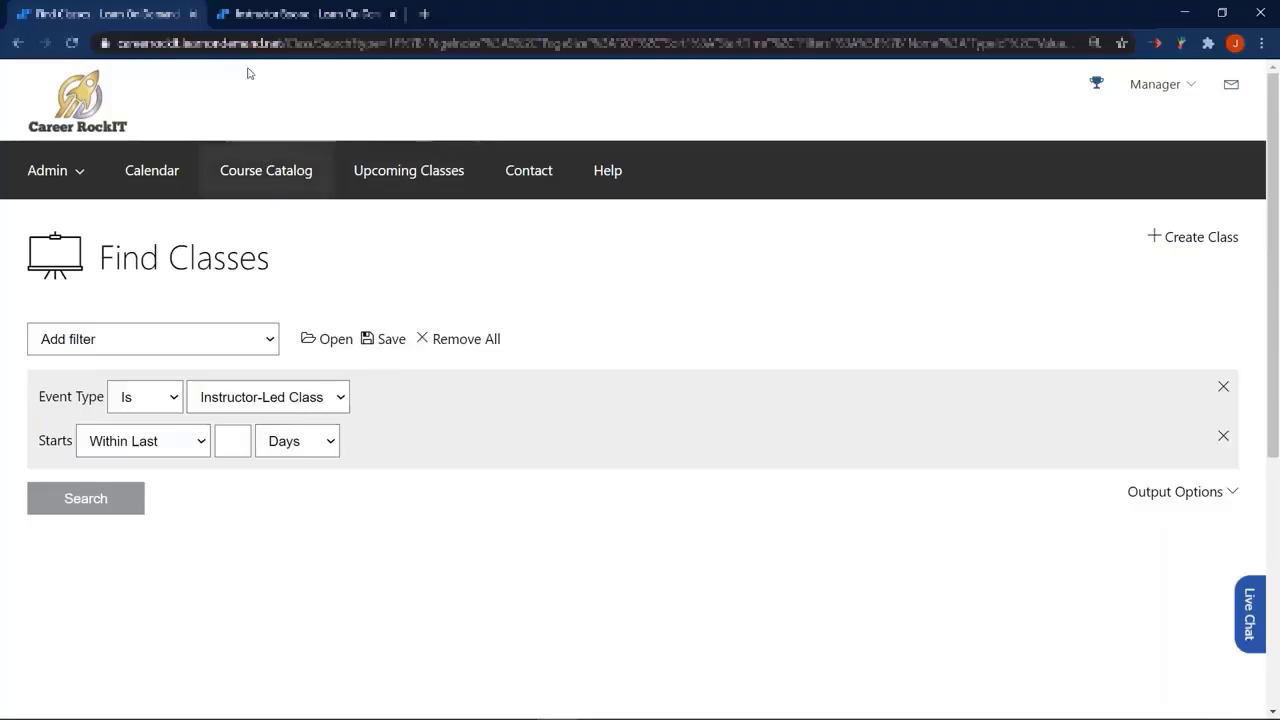
- Switch to the instructor's user profile, impersonate that instructor, and check the organization in the basic information
{"action": "key", "text": "ctrl+Tab"}
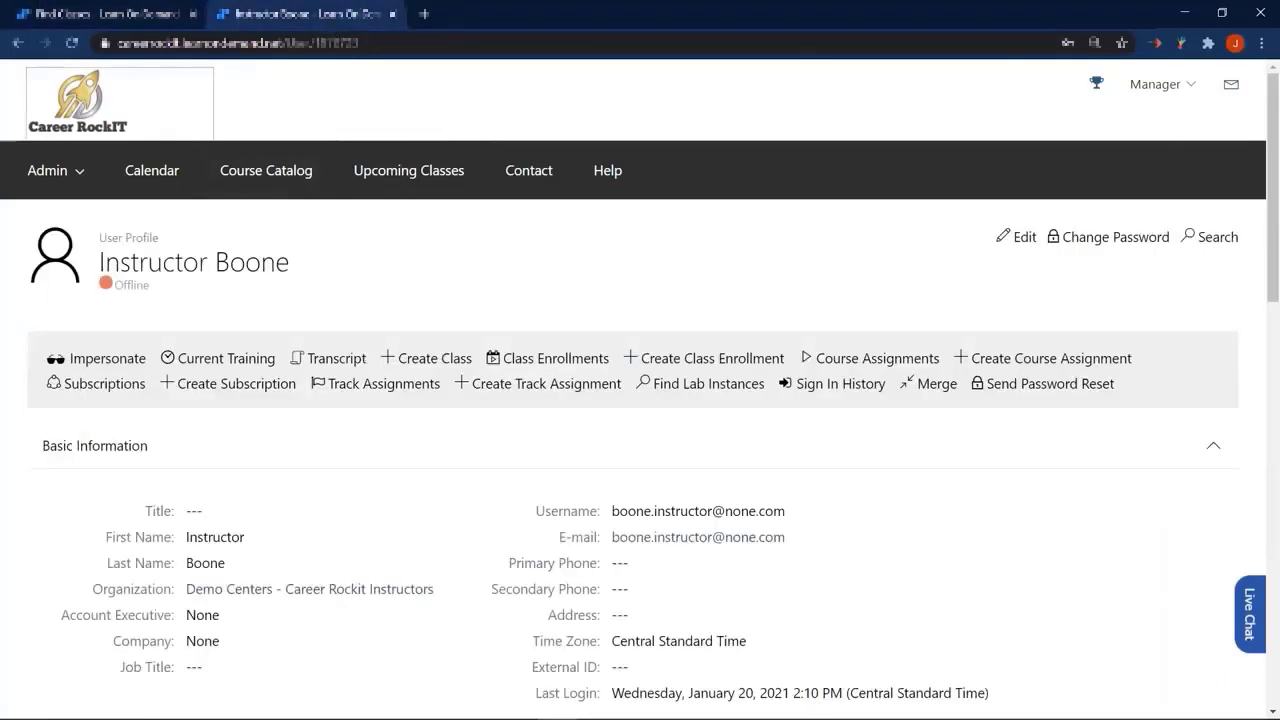
{"action": "left_click", "coordinate": [100, 358]}
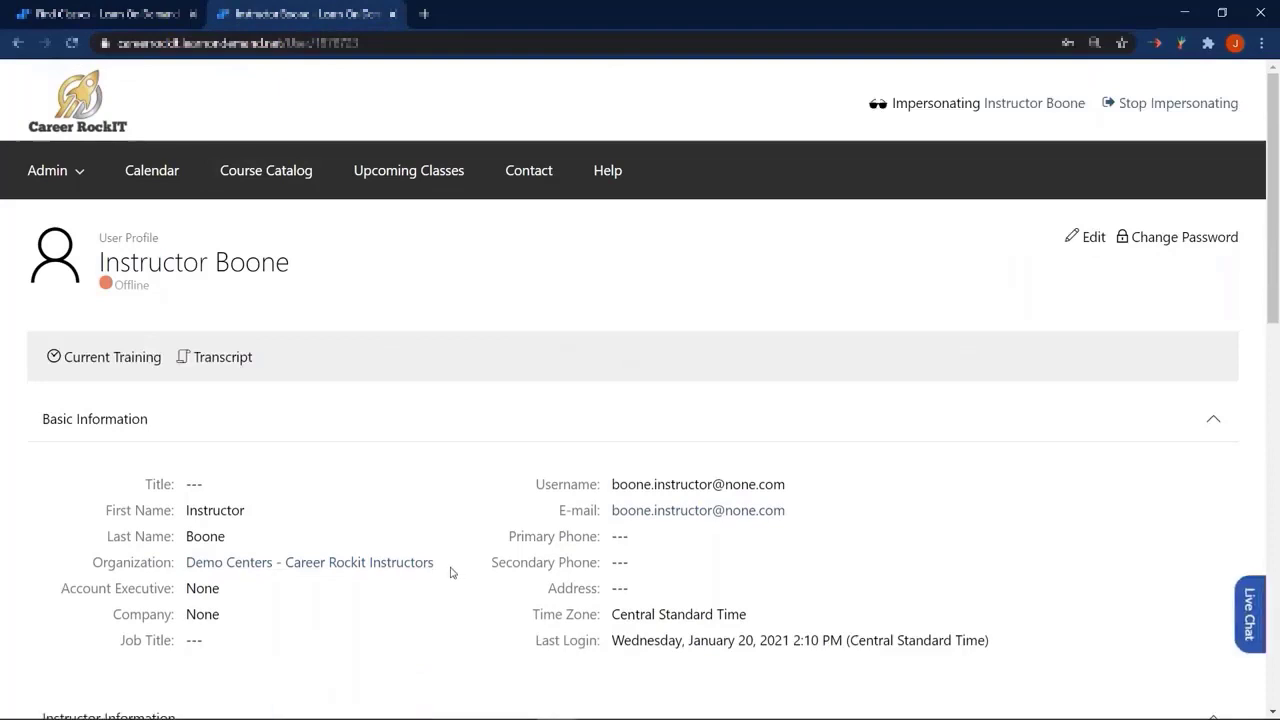
{"action": "left_click_drag", "start_coordinate": [188, 568], "coordinate": [432, 560]}
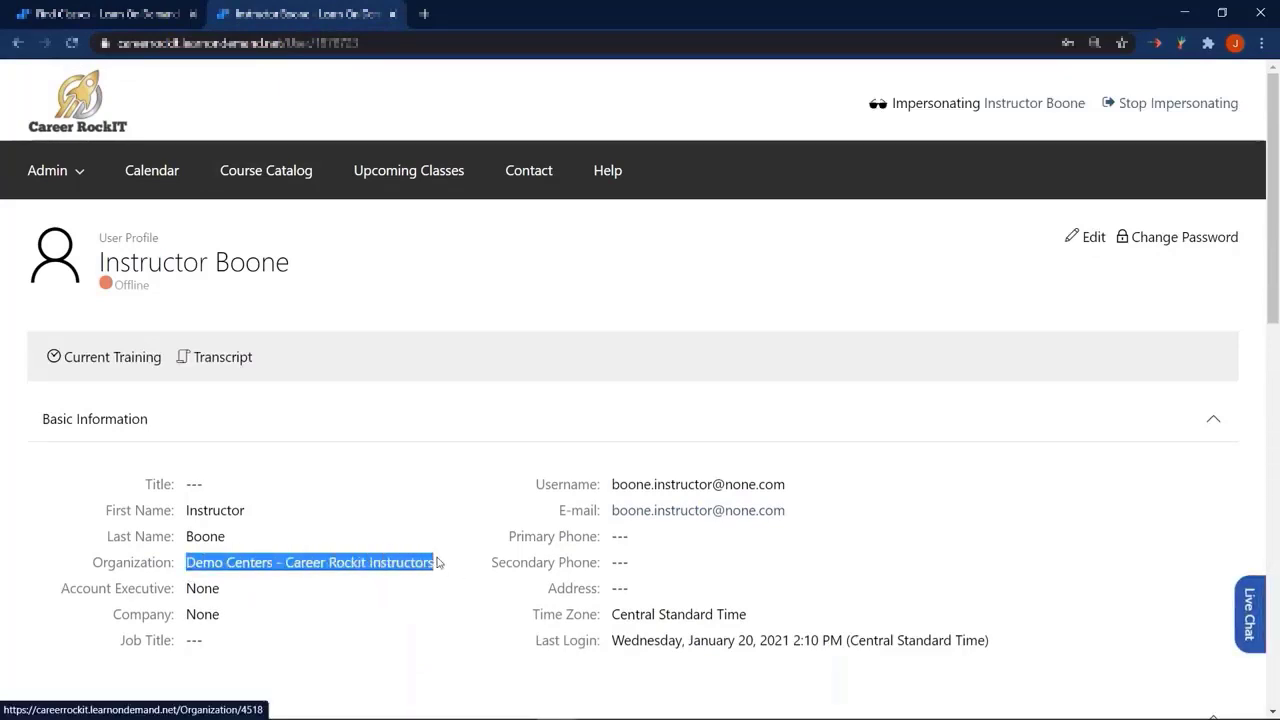
{"action": "left_click", "coordinate": [326, 290]}
- Open Site Administration as the instructor and search all instructor-led or self-paced courses without a name filter
{"action": "left_click", "coordinate": [107, 108]}
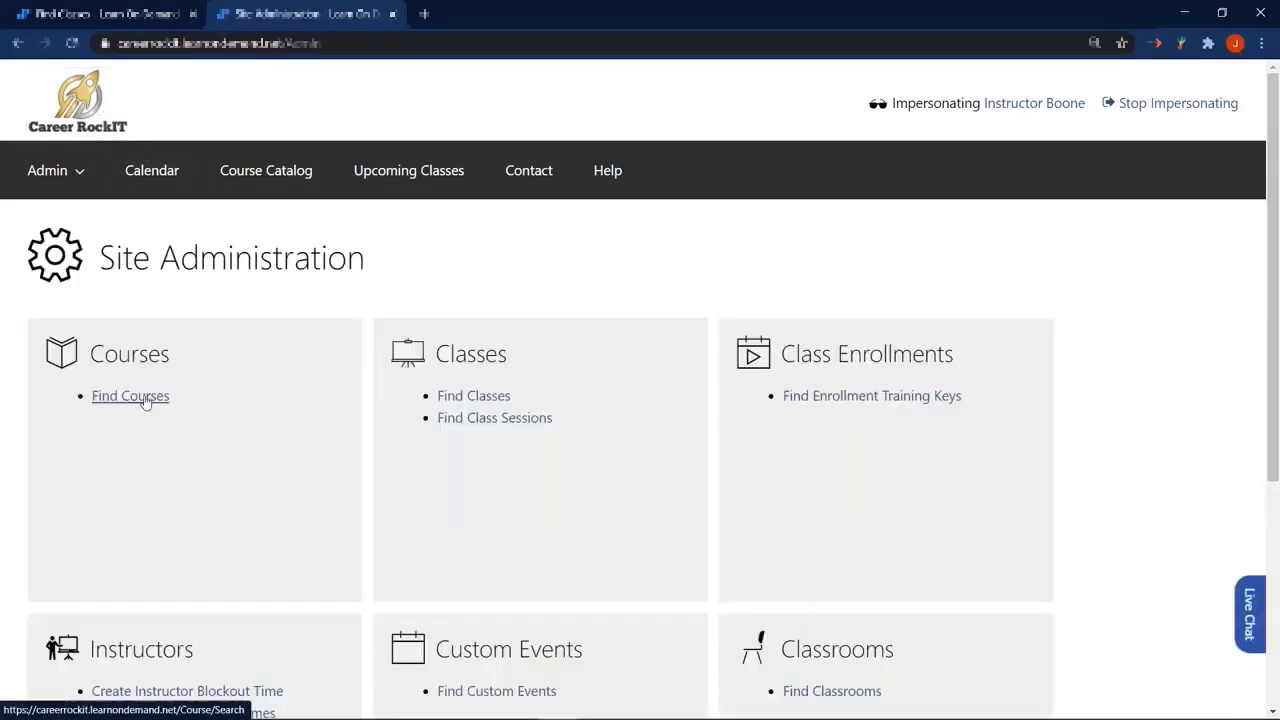
{"action": "left_click", "coordinate": [132, 396]}
{"action": "left_click", "coordinate": [103, 508]}
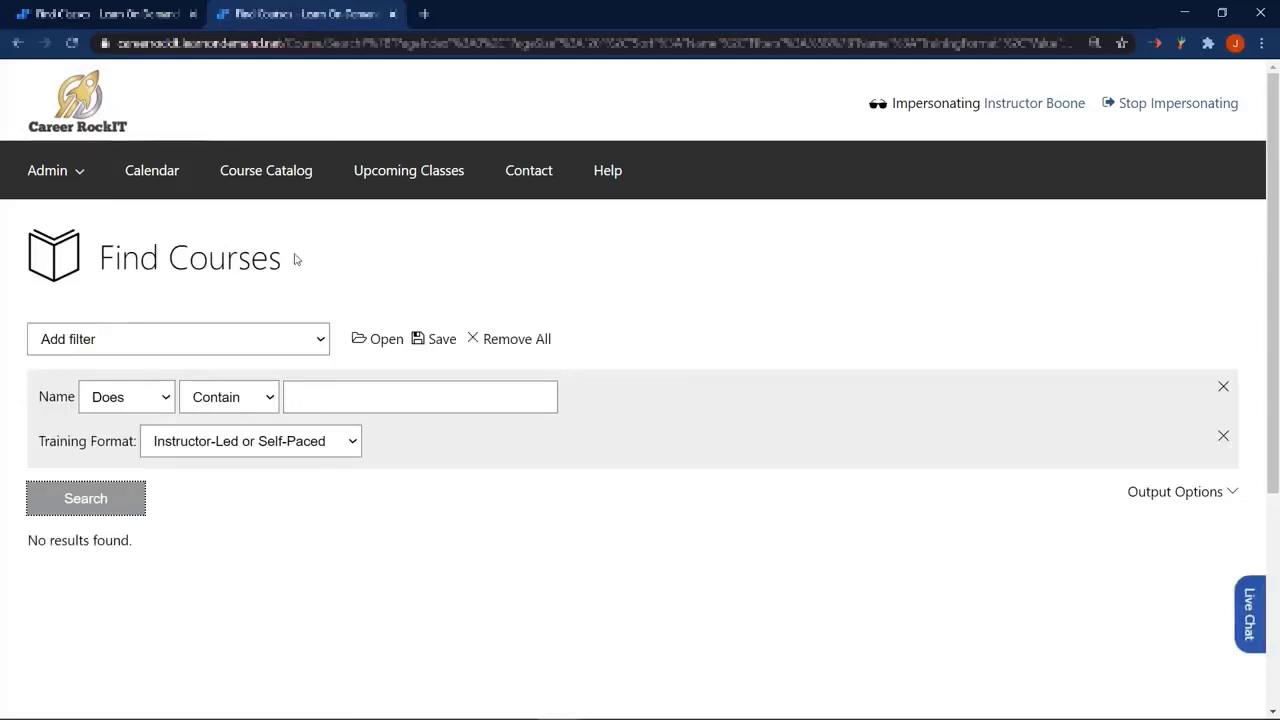
- Return to Site Administration and search for instructor-led classes that start in the future
{"action": "left_click", "coordinate": [121, 130]}
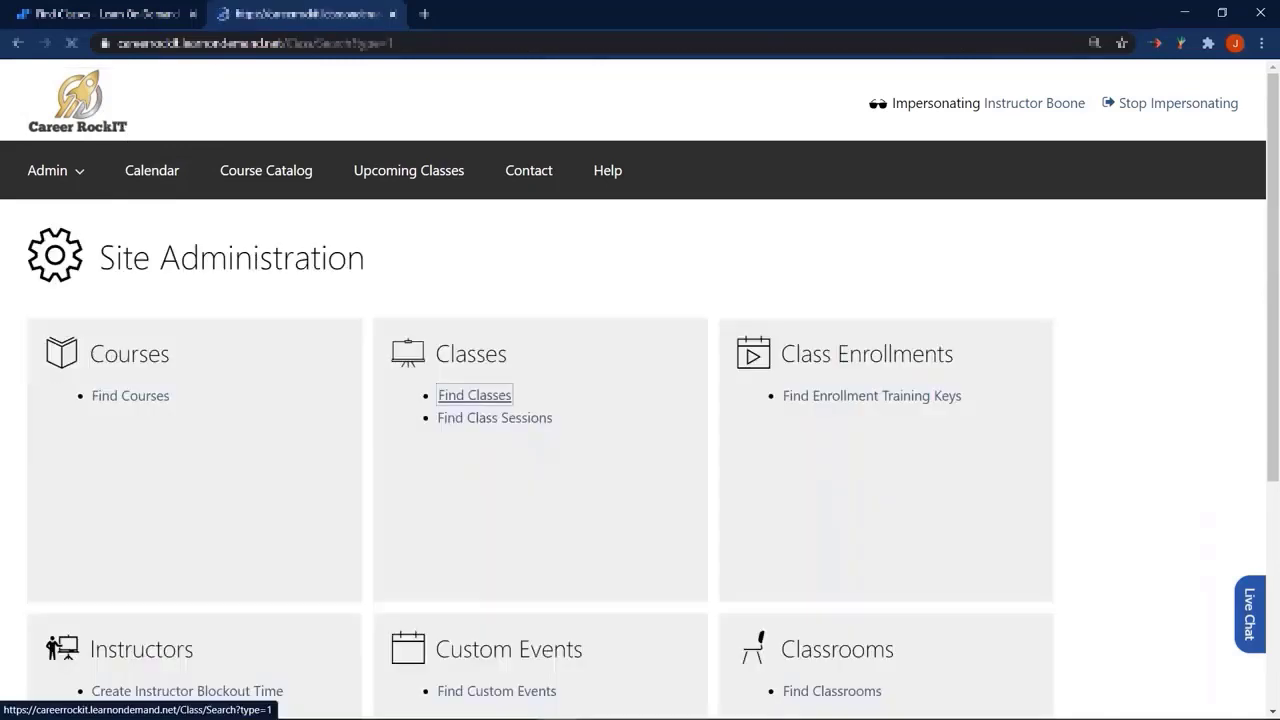
{"action": "left_click", "coordinate": [474, 394]}
{"action": "left_click", "coordinate": [85, 541]}
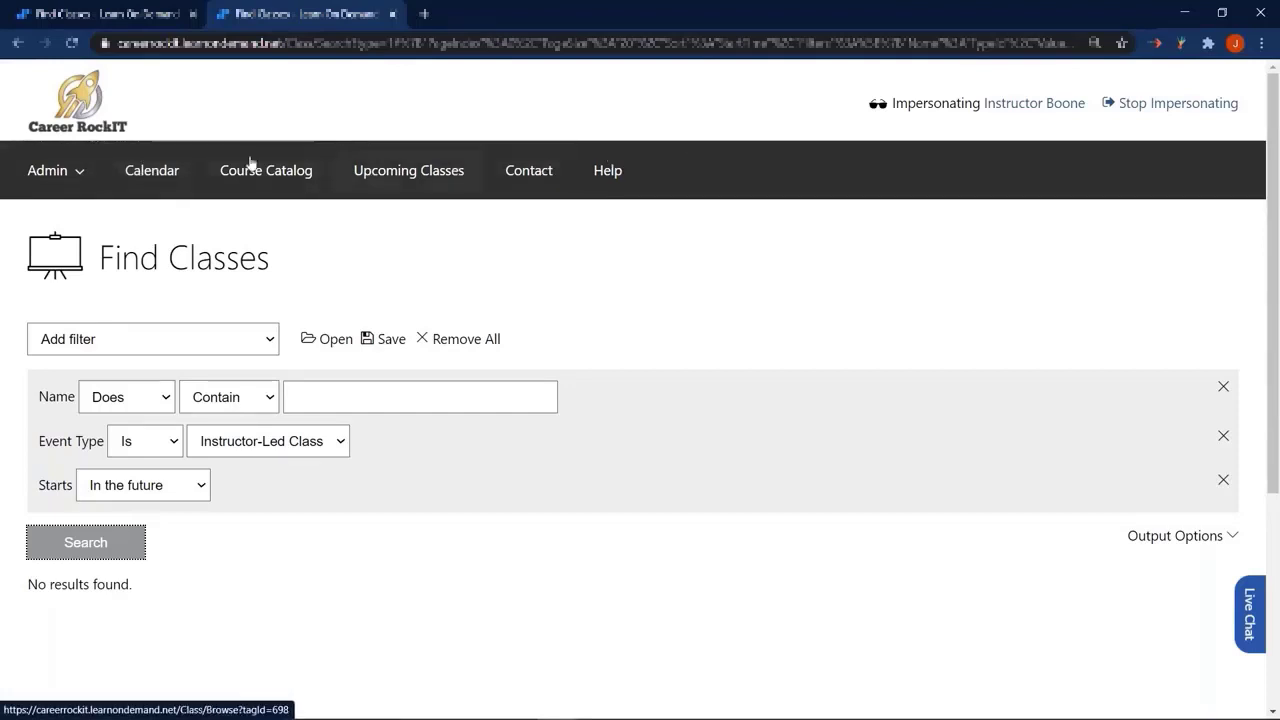
- Open the instructor's calendar and review the sessions scheduled in the January 2021 month view
{"action": "left_click", "coordinate": [129, 188]}
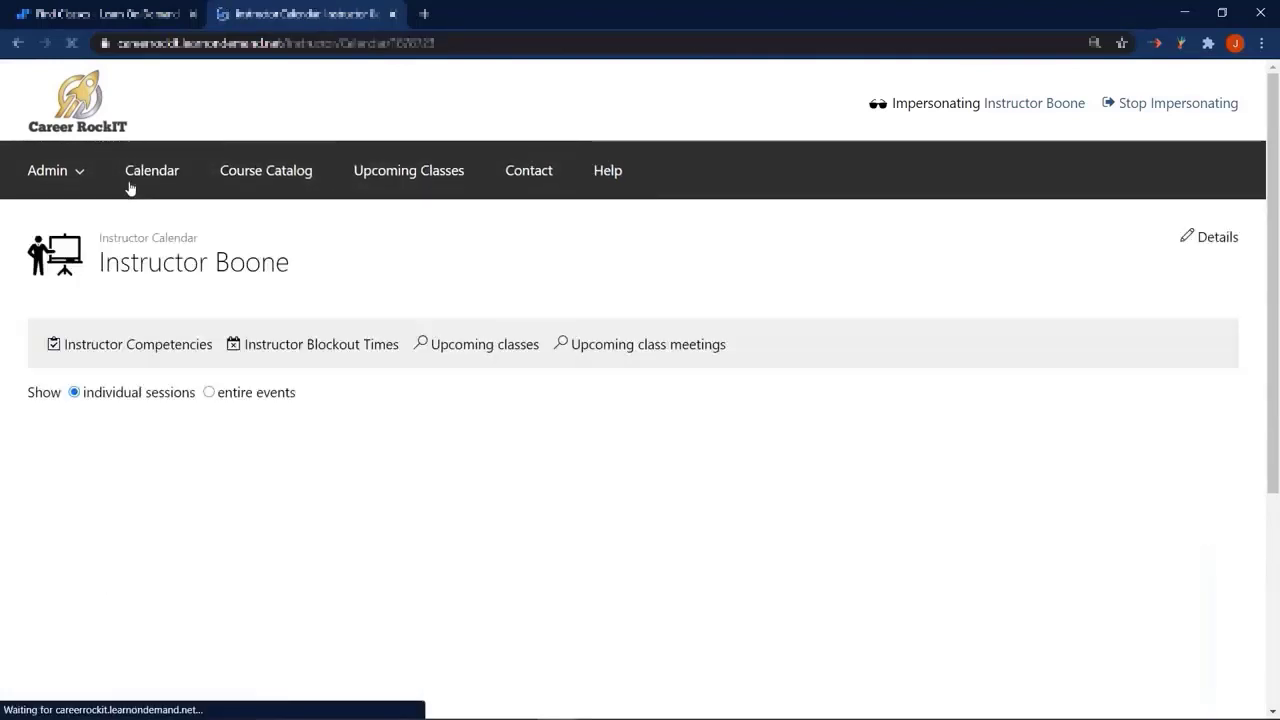
{"action": "left_click_drag", "start_coordinate": [206, 258], "coordinate": [93, 238]}
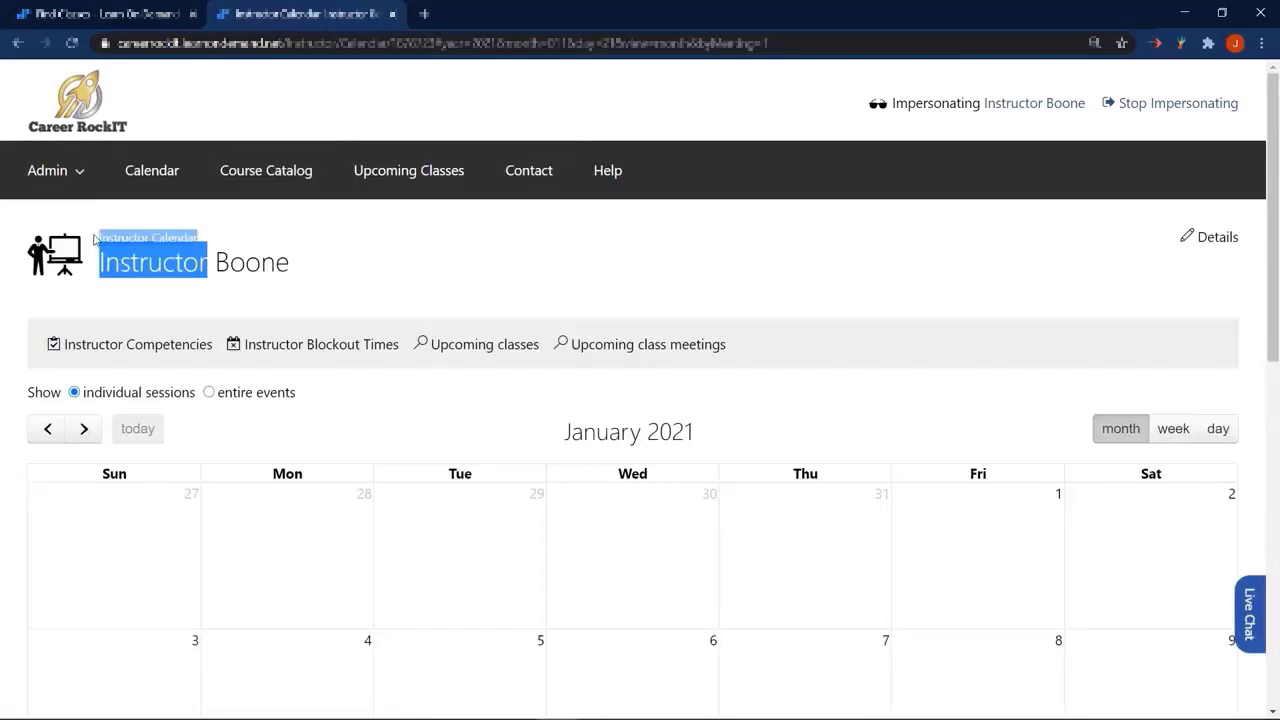
{"action": "left_click", "coordinate": [210, 244]}
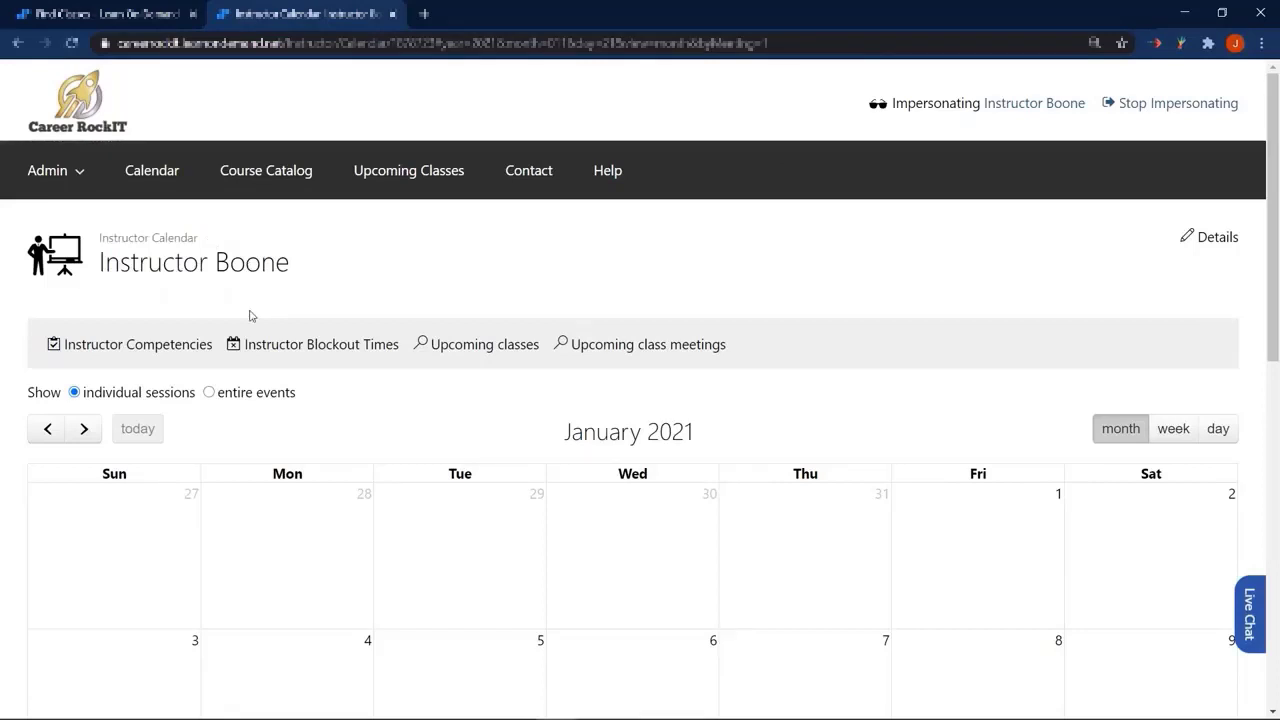
{"action": "scroll", "coordinate": [250, 316], "scroll_direction": "down", "scroll_amount": 6}
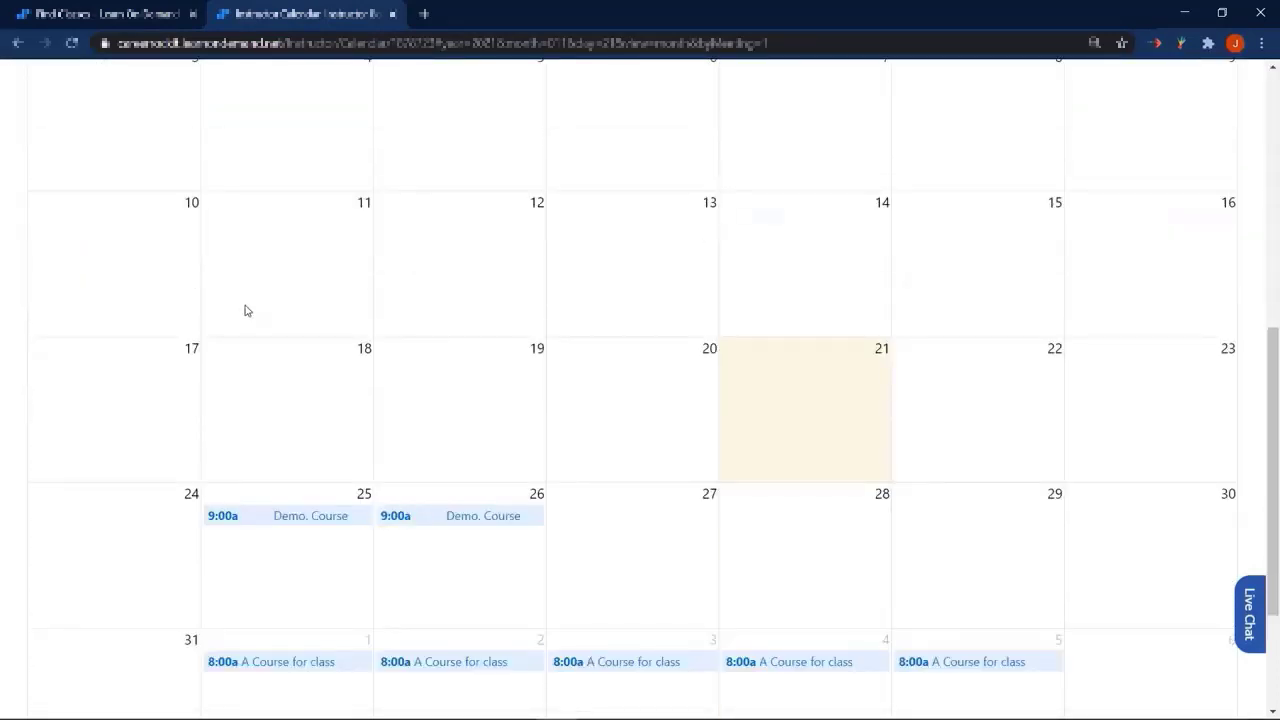
{"action": "scroll", "coordinate": [245, 310], "scroll_direction": "down", "scroll_amount": 2}
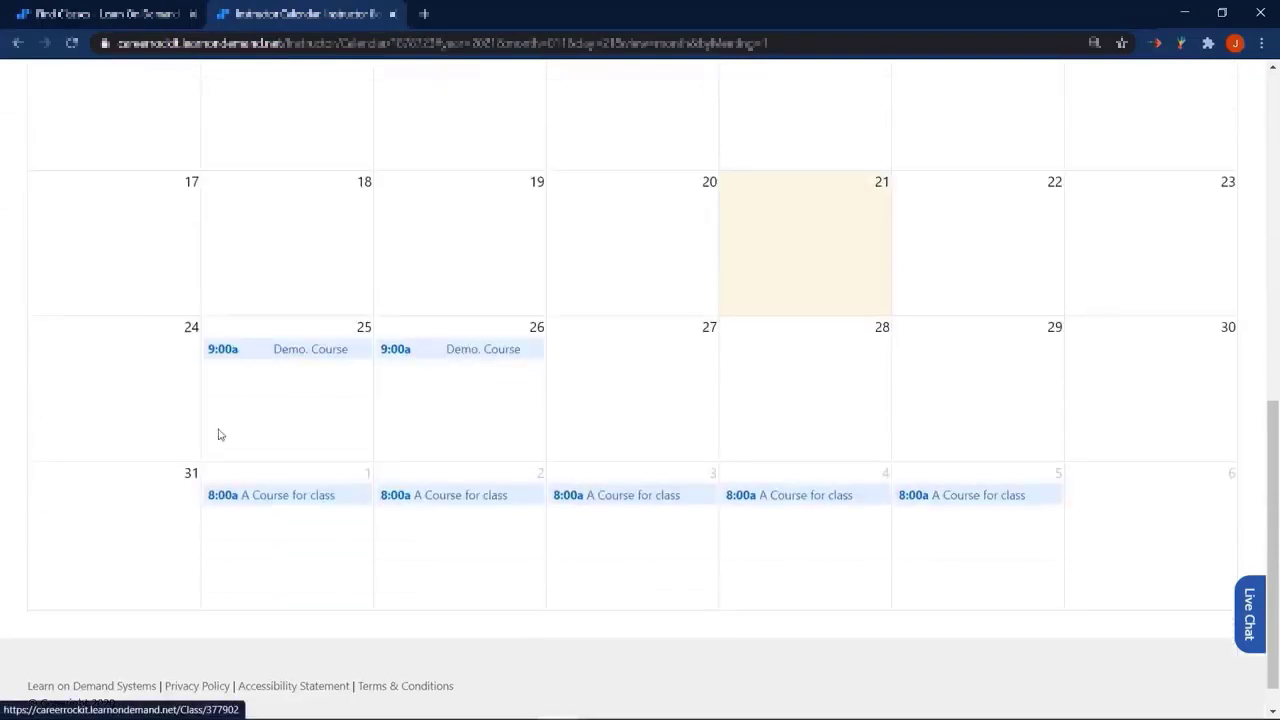
- Open A Course for class from the calendar and review its activities, basic information and enrollment status
{"action": "left_click", "coordinate": [290, 505]}
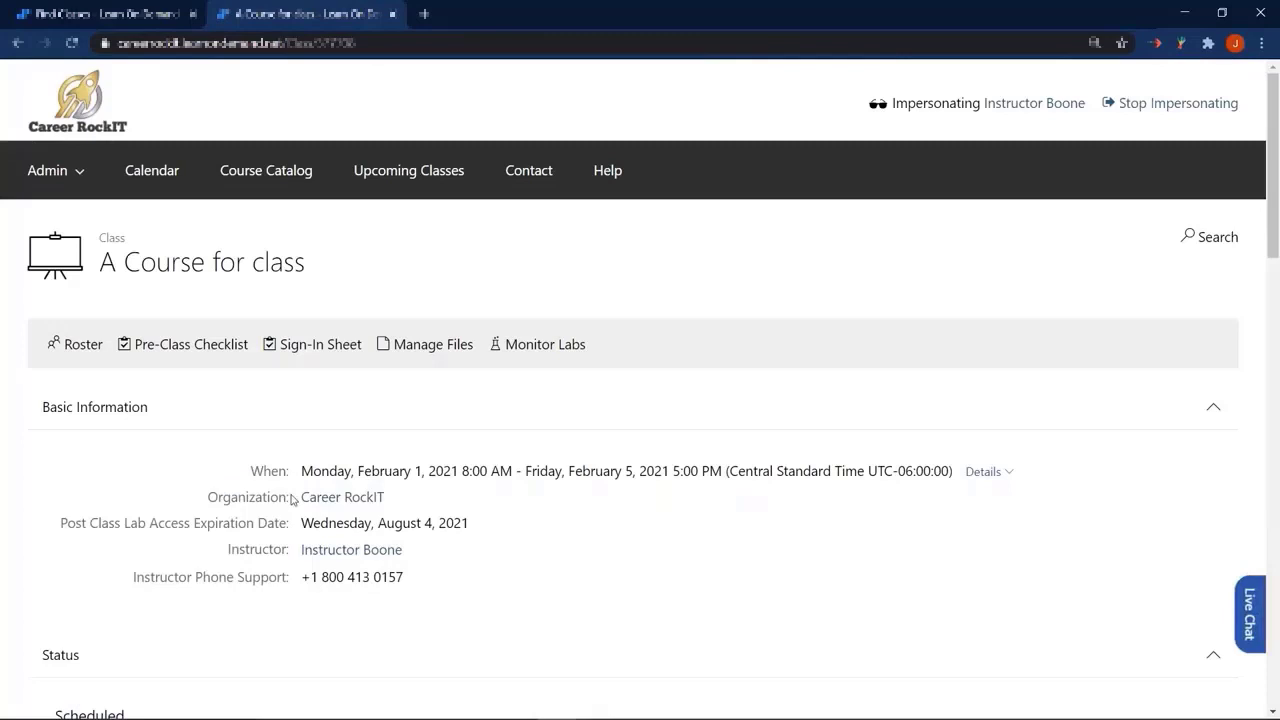
{"action": "scroll", "coordinate": [290, 500], "scroll_direction": "down", "scroll_amount": 8}
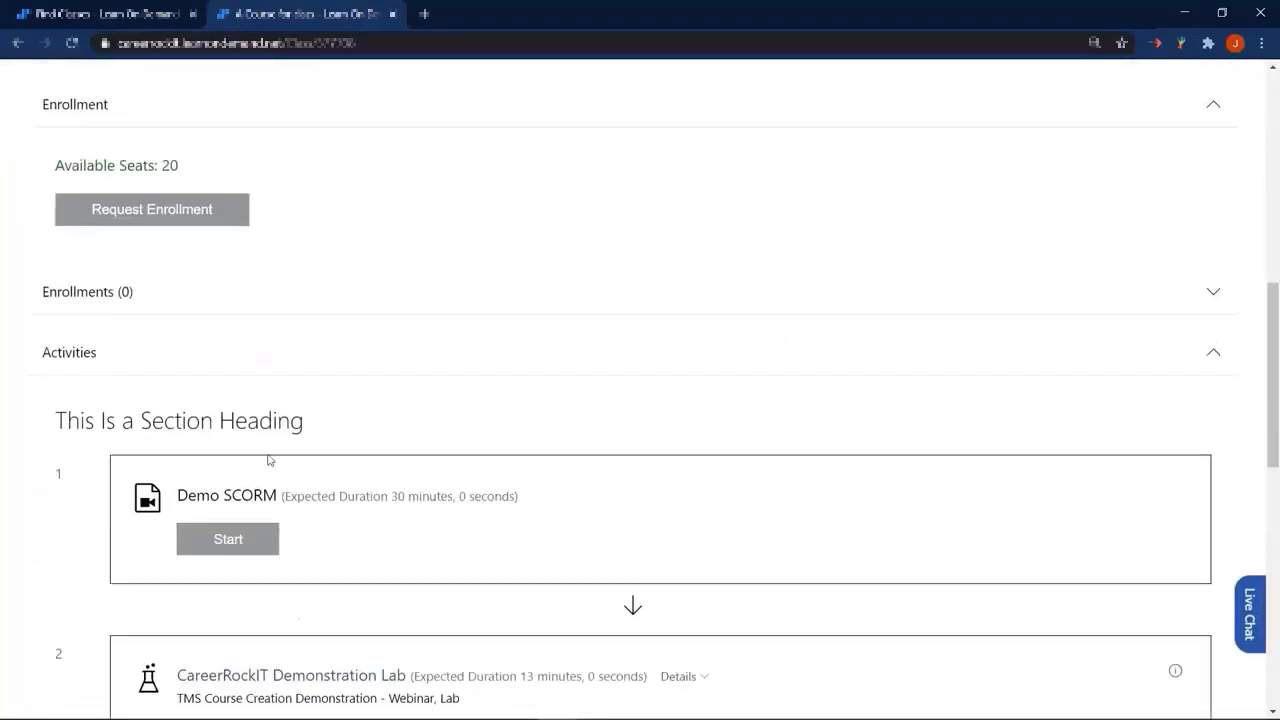
{"action": "scroll", "coordinate": [294, 460], "scroll_direction": "down", "scroll_amount": 3}
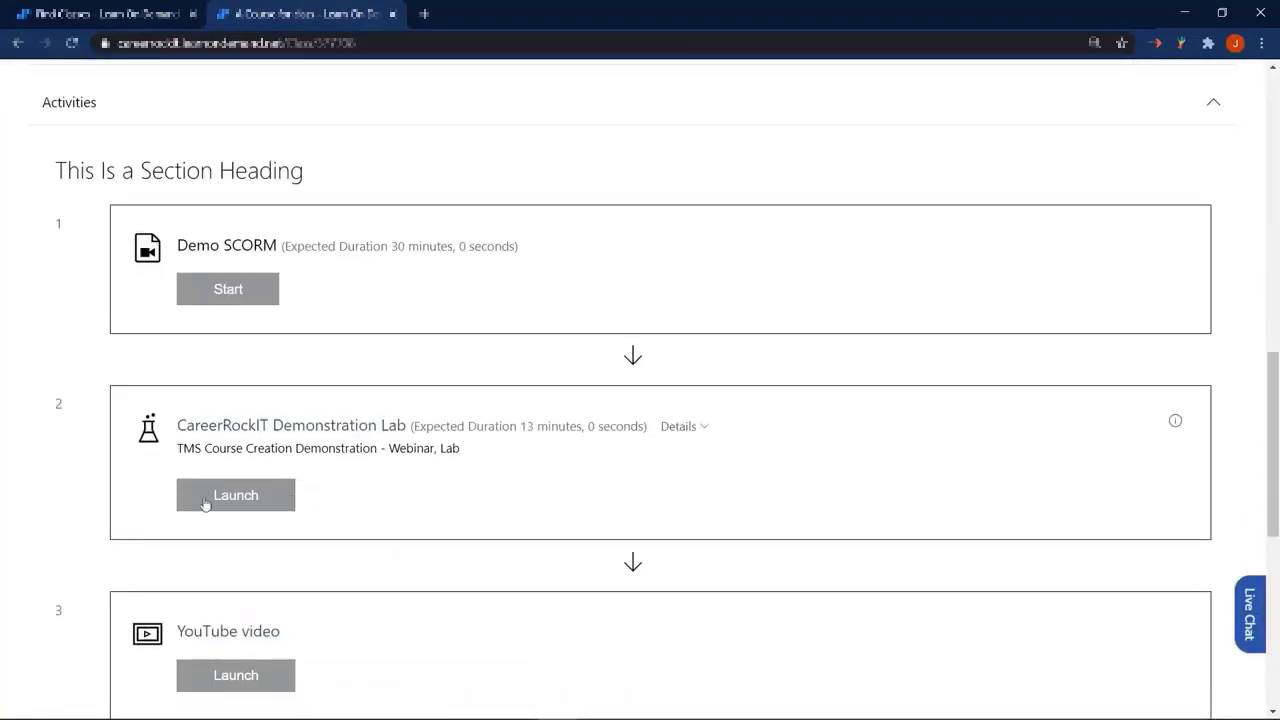
{"action": "scroll", "coordinate": [268, 528], "scroll_direction": "up", "scroll_amount": 6}
{"action": "scroll", "coordinate": [264, 527], "scroll_direction": "up", "scroll_amount": 3}
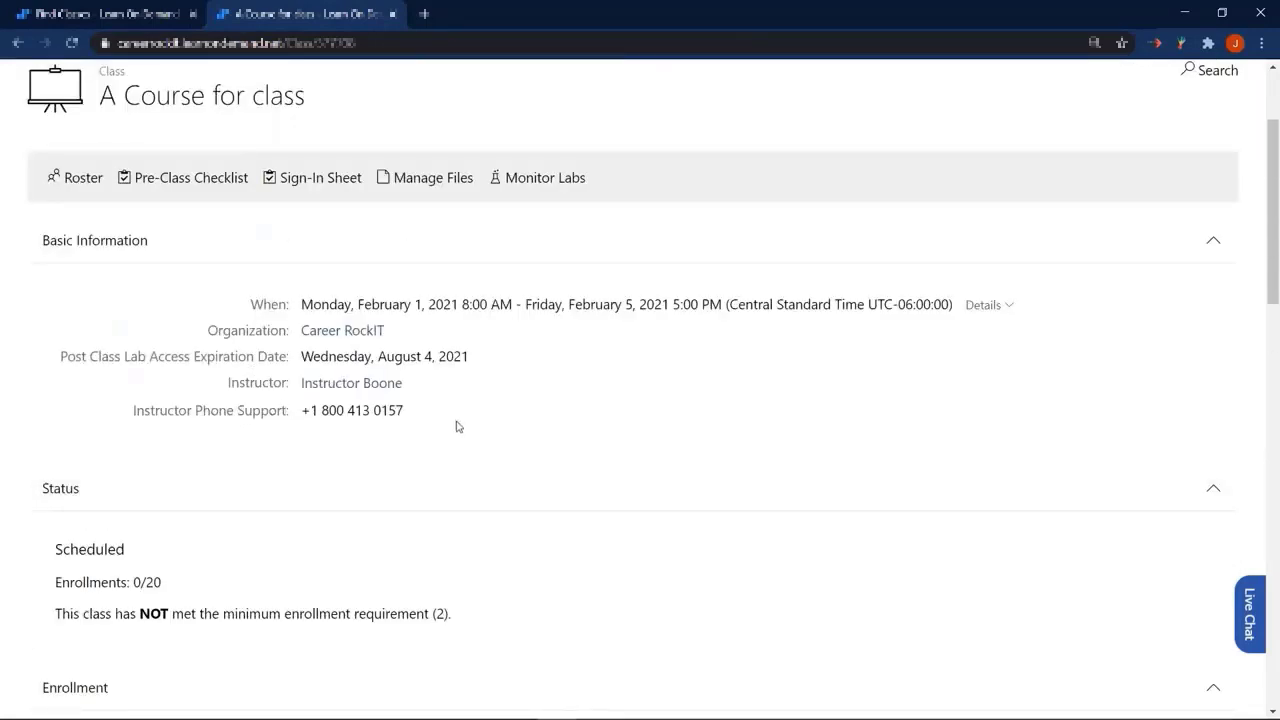
{"action": "scroll", "coordinate": [458, 426], "scroll_direction": "up", "scroll_amount": 1}
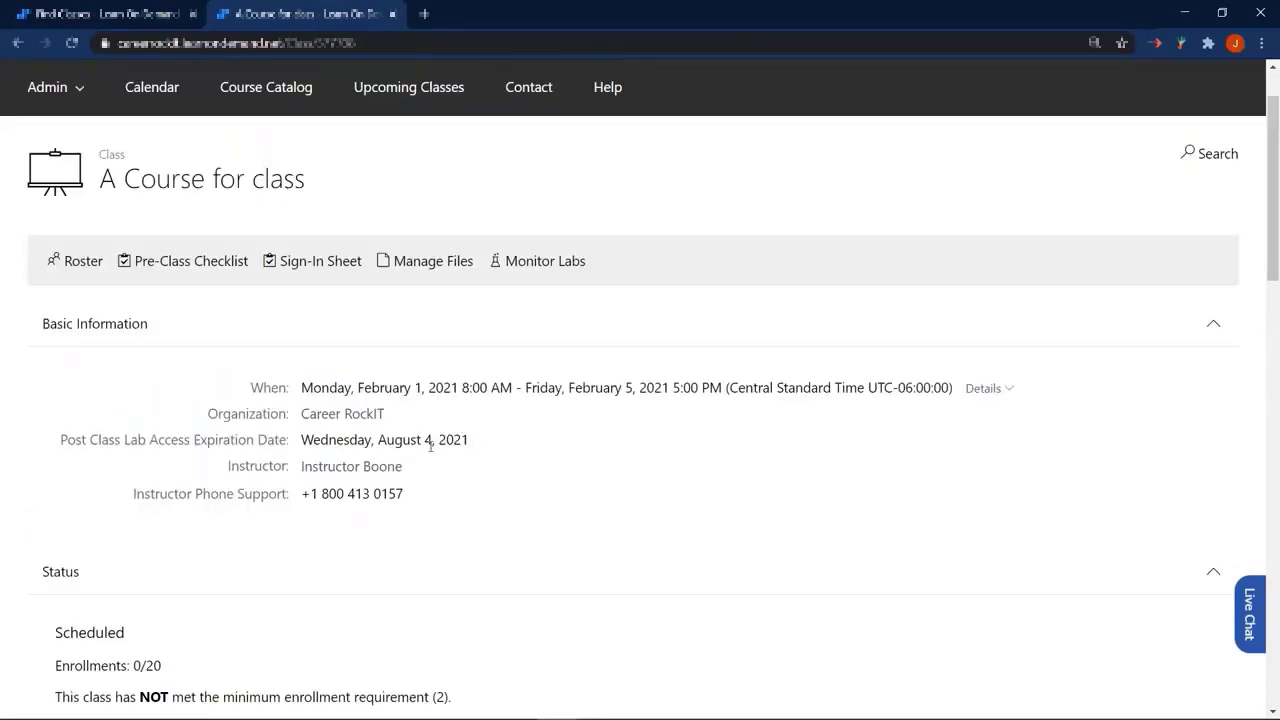
- Open the instructor's profile from the class details and review the Instructor Information and Roles sections
{"action": "left_click", "coordinate": [372, 468]}
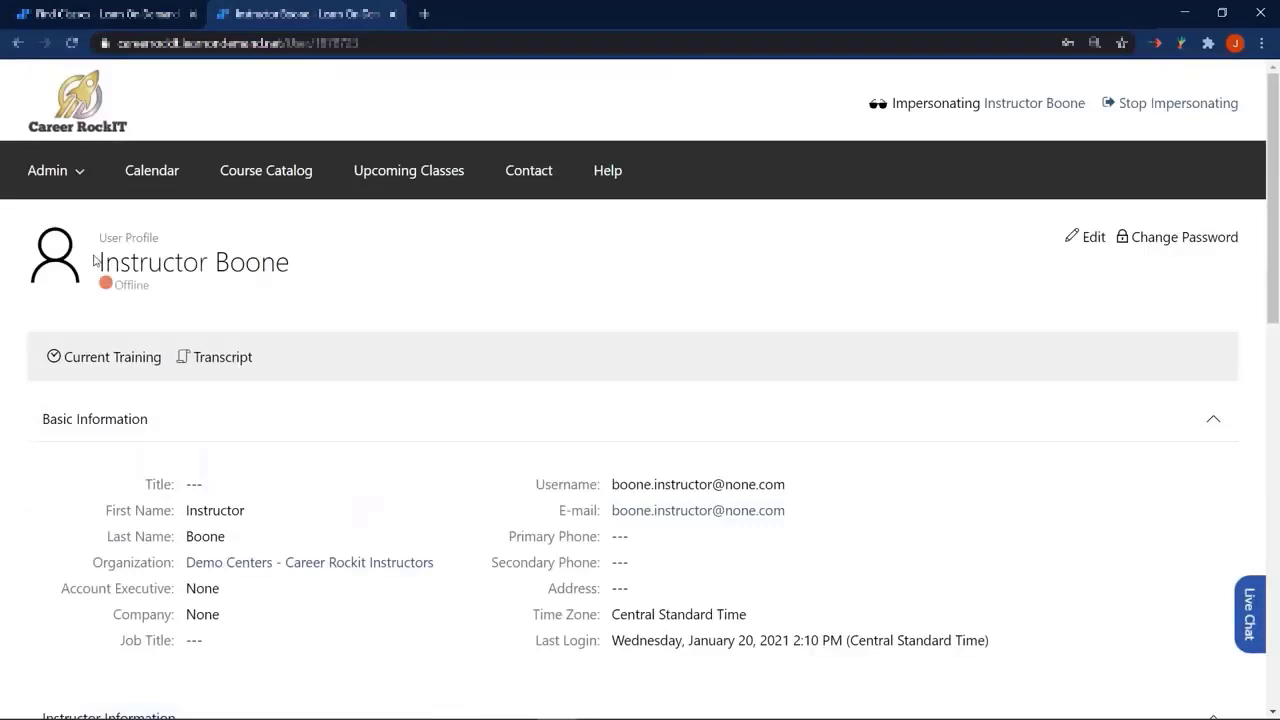
{"action": "left_click_drag", "start_coordinate": [292, 272], "coordinate": [99, 265]}
{"action": "left_click", "coordinate": [300, 302]}
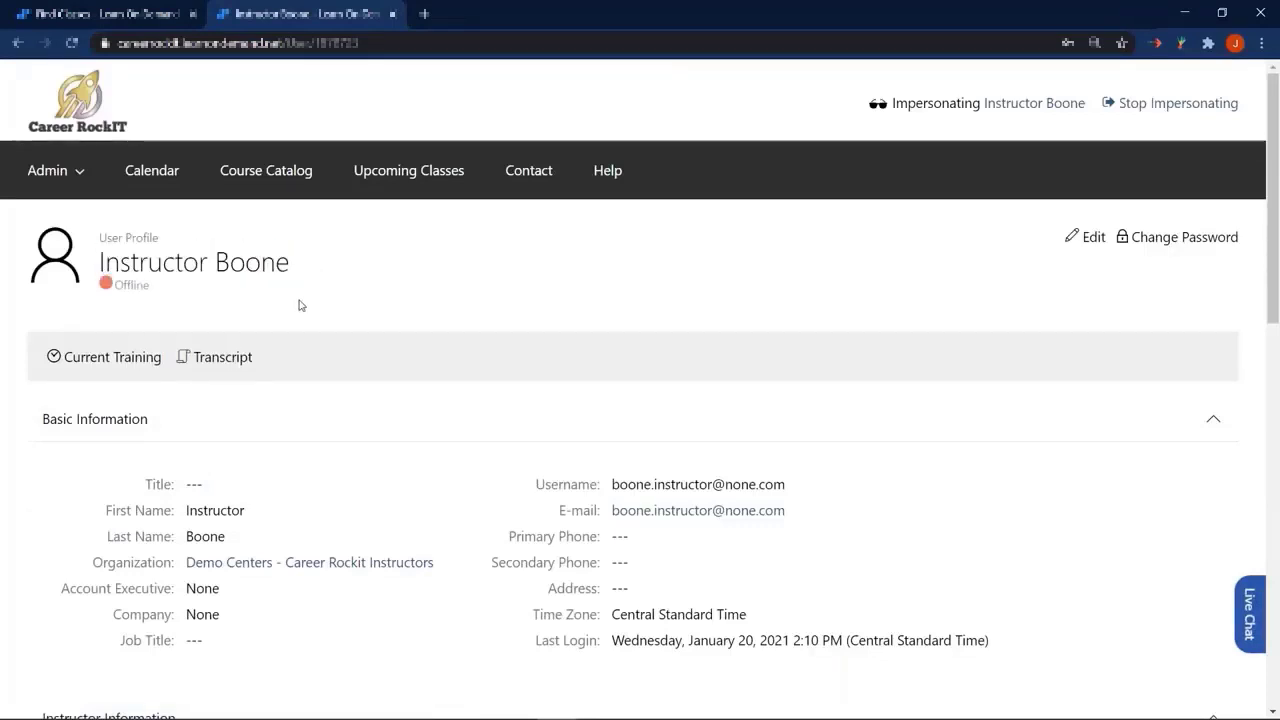
{"action": "scroll", "coordinate": [172, 382], "scroll_direction": "down", "scroll_amount": 4}
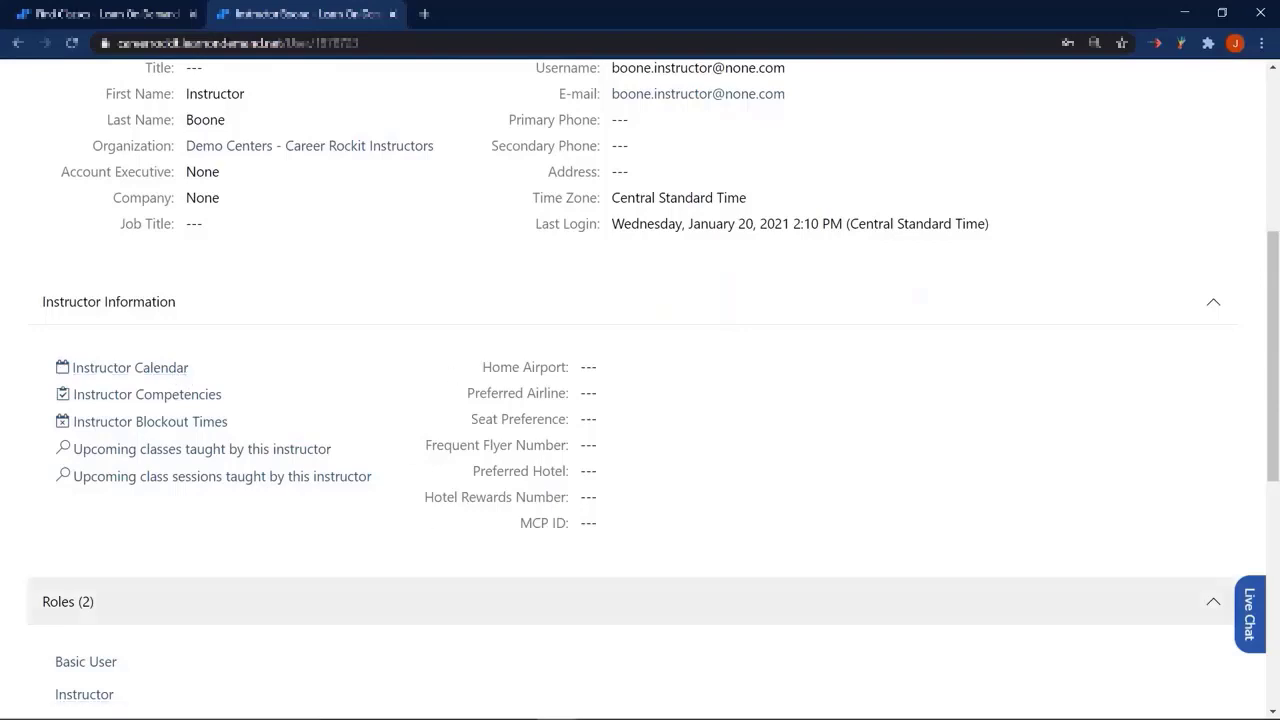
- Open the Instructor Calendar from the profile, review the scheduled sessions, and stop impersonating the instructor
{"action": "left_click", "coordinate": [131, 368]}
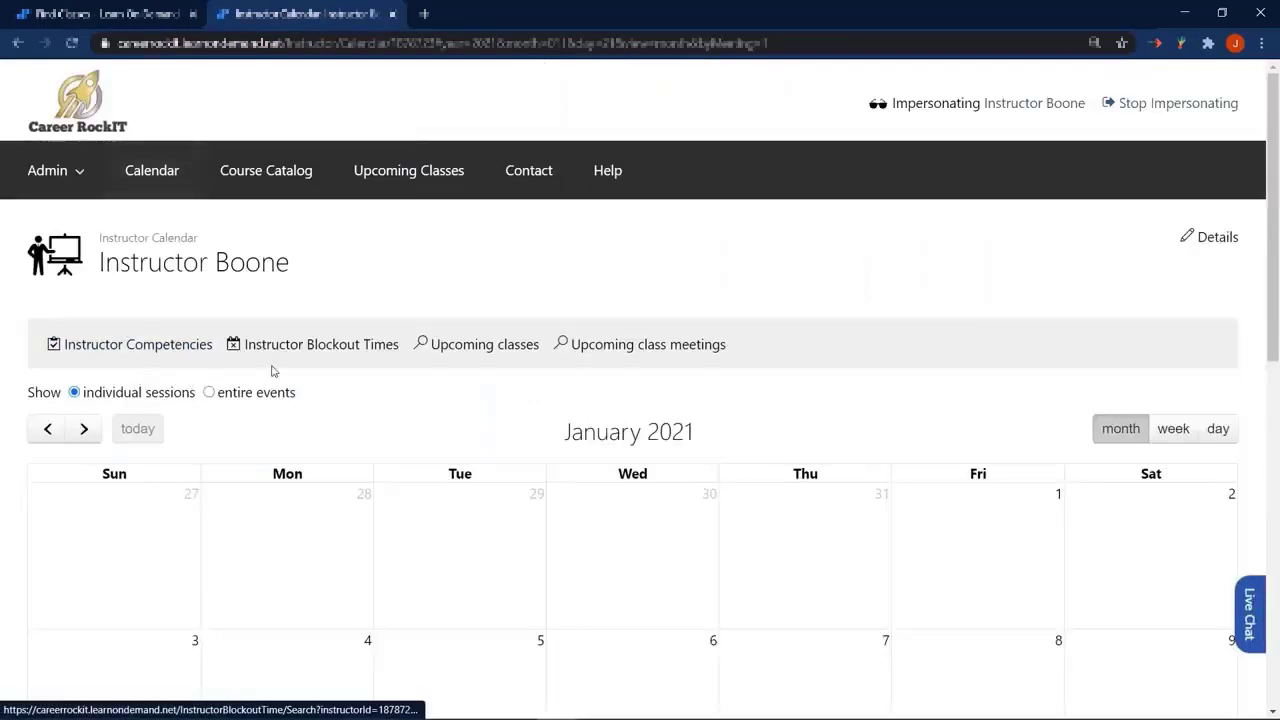
{"action": "scroll", "coordinate": [273, 369], "scroll_direction": "down", "scroll_amount": 4}
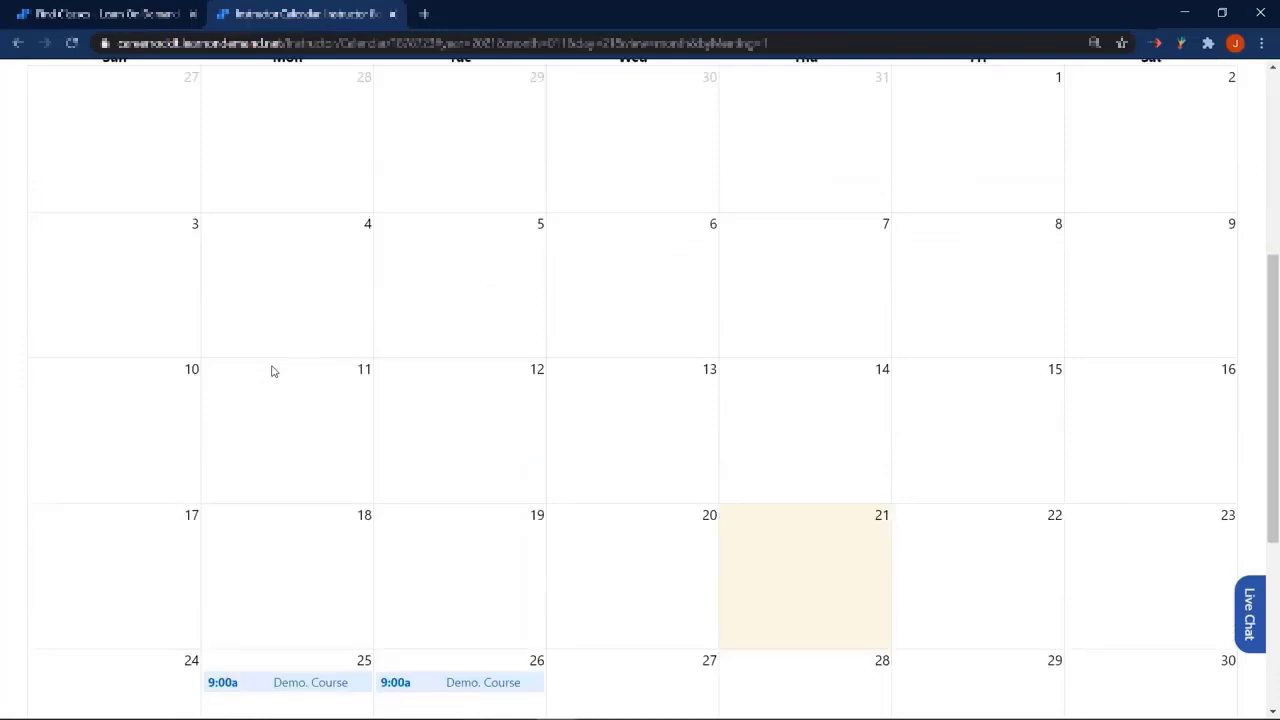
{"action": "scroll", "coordinate": [271, 371], "scroll_direction": "down", "scroll_amount": 2}
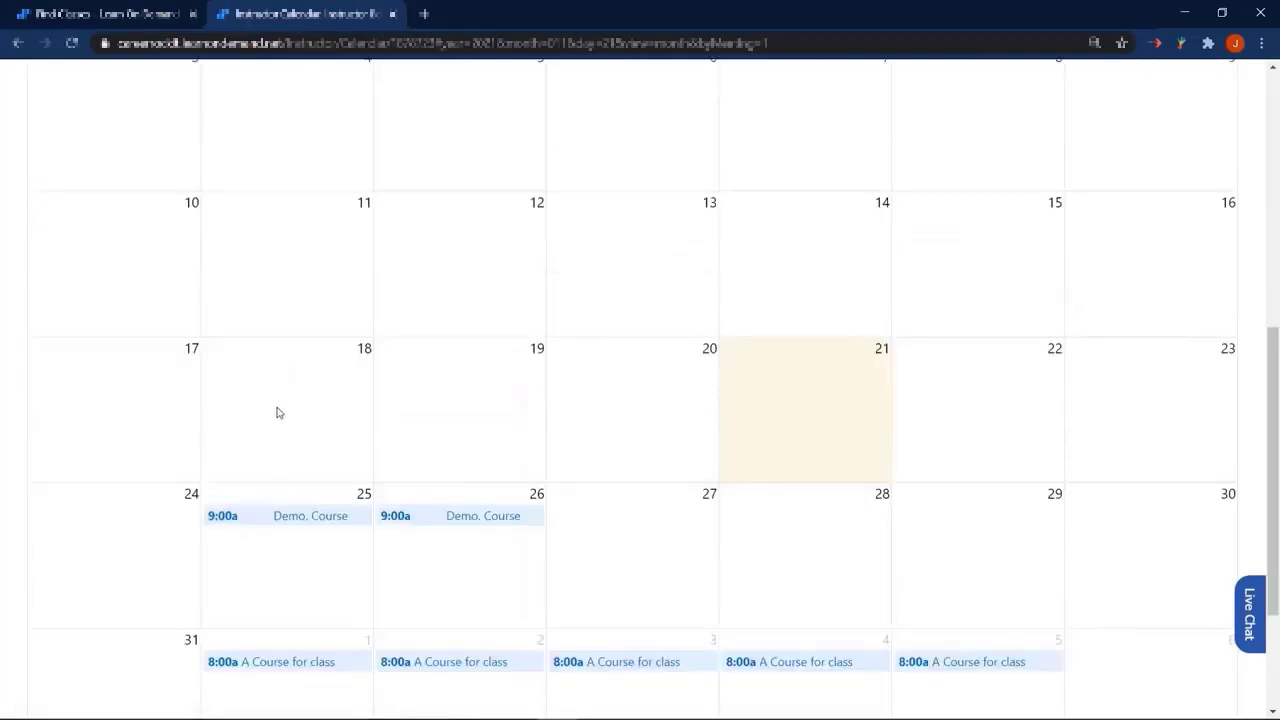
{"action": "scroll", "coordinate": [278, 412], "scroll_direction": "up", "scroll_amount": 6}
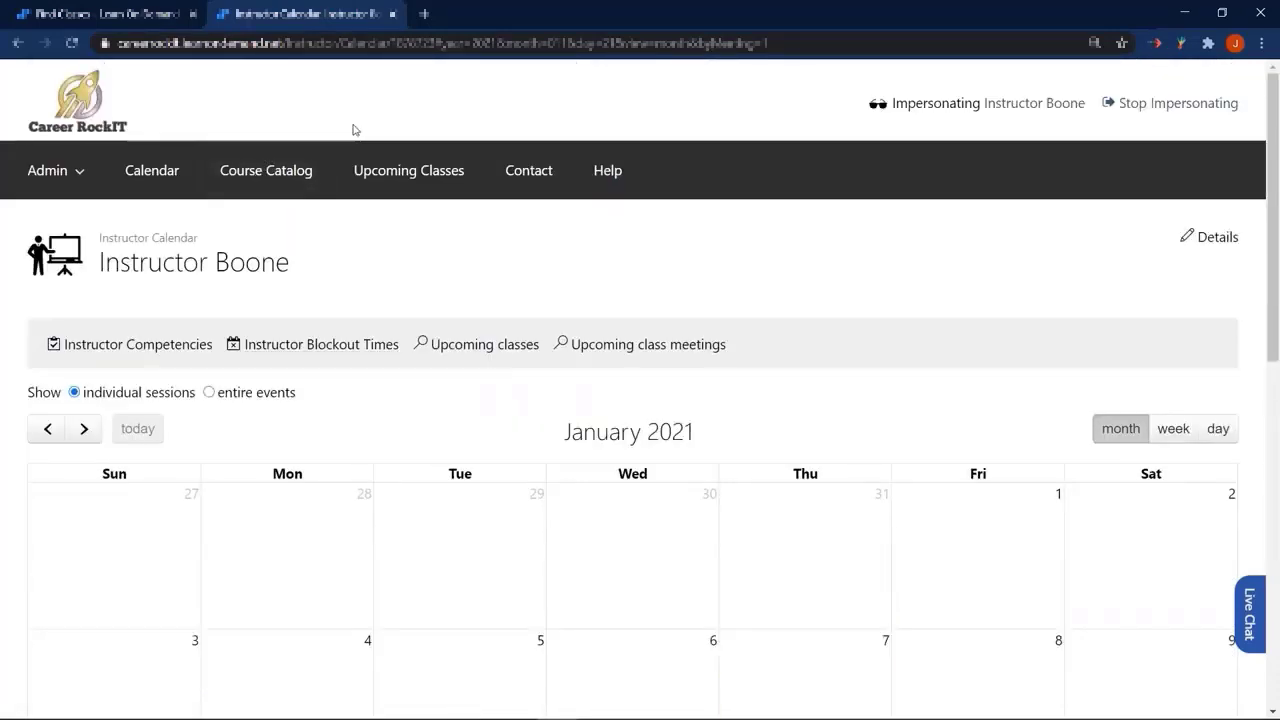
{"action": "left_click", "coordinate": [1150, 106]}
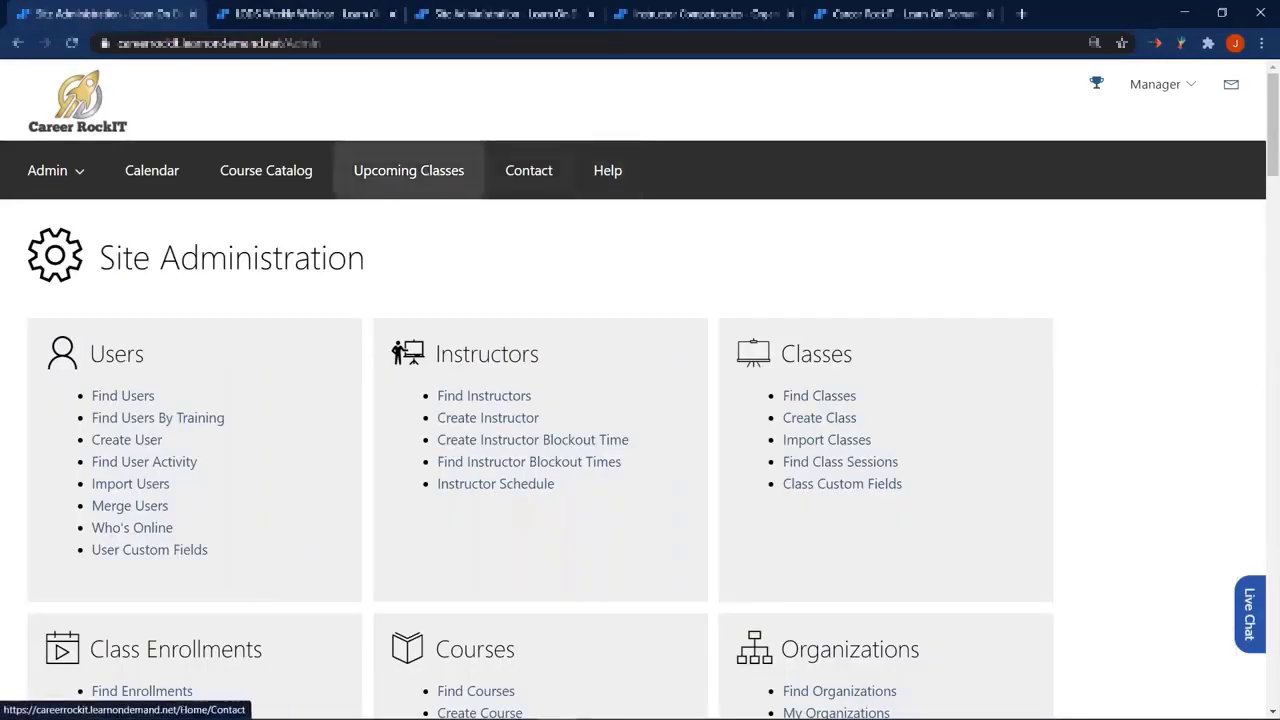
- Search the users for the other instructor by first and last name and open that instructor's profile
{"action": "left_click", "coordinate": [105, 396]}
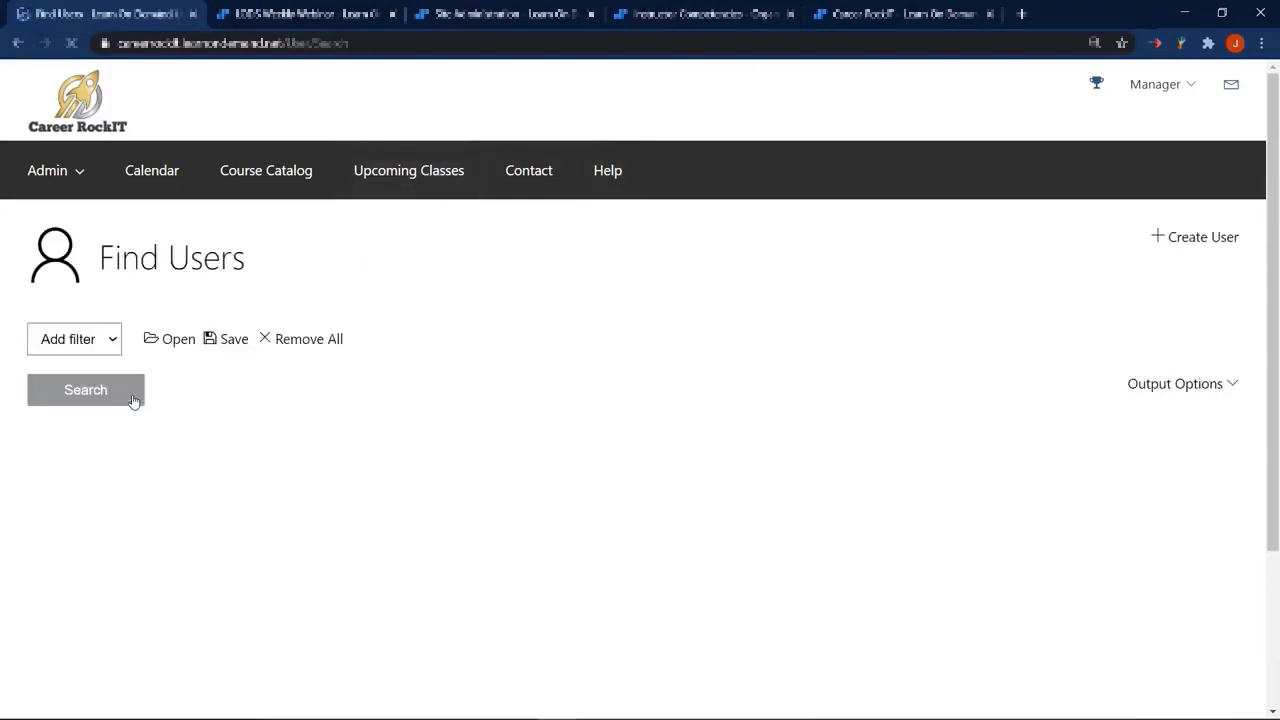
{"action": "type", "text": "instr"}
{"action": "key", "text": "Tab"}
{"action": "type", "text": "jayn"}
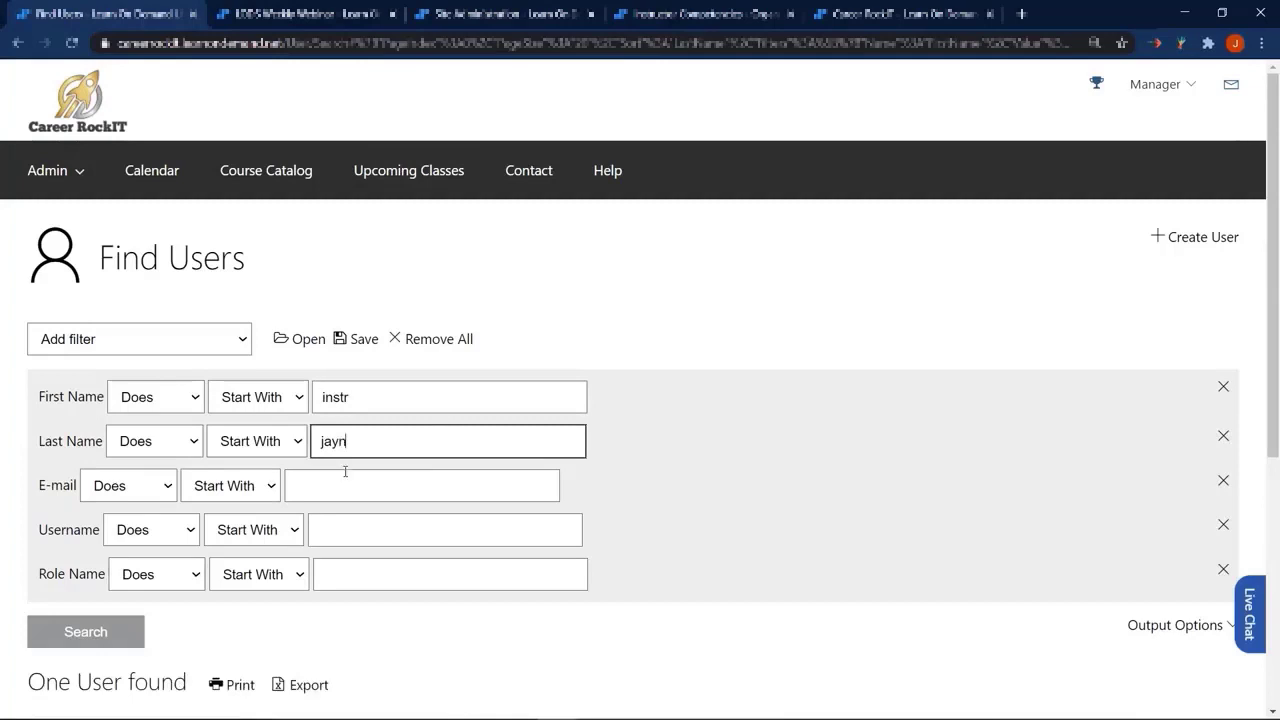
{"action": "scroll", "coordinate": [354, 499], "scroll_direction": "down", "scroll_amount": 3}
{"action": "left_click", "coordinate": [88, 443]}
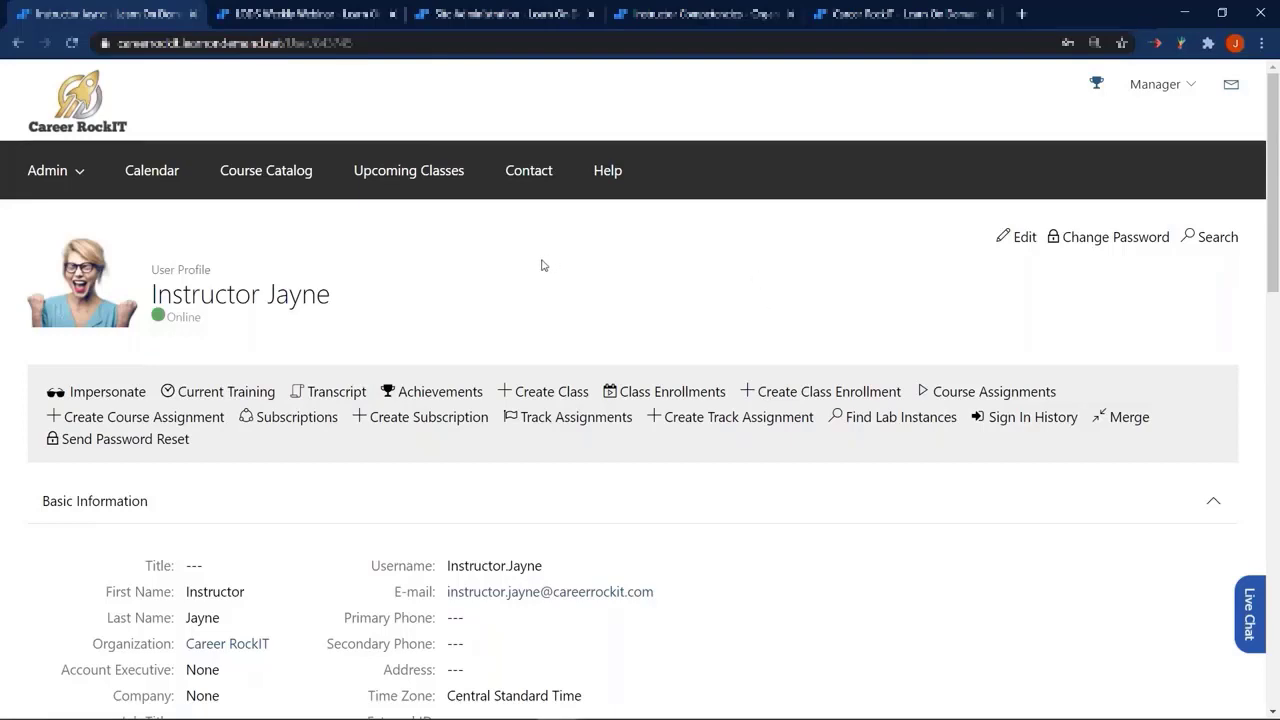
- Edit the instructor's user record and assign the Supplemental - Lab Instance Viewing role
{"action": "left_click", "coordinate": [1008, 244]}
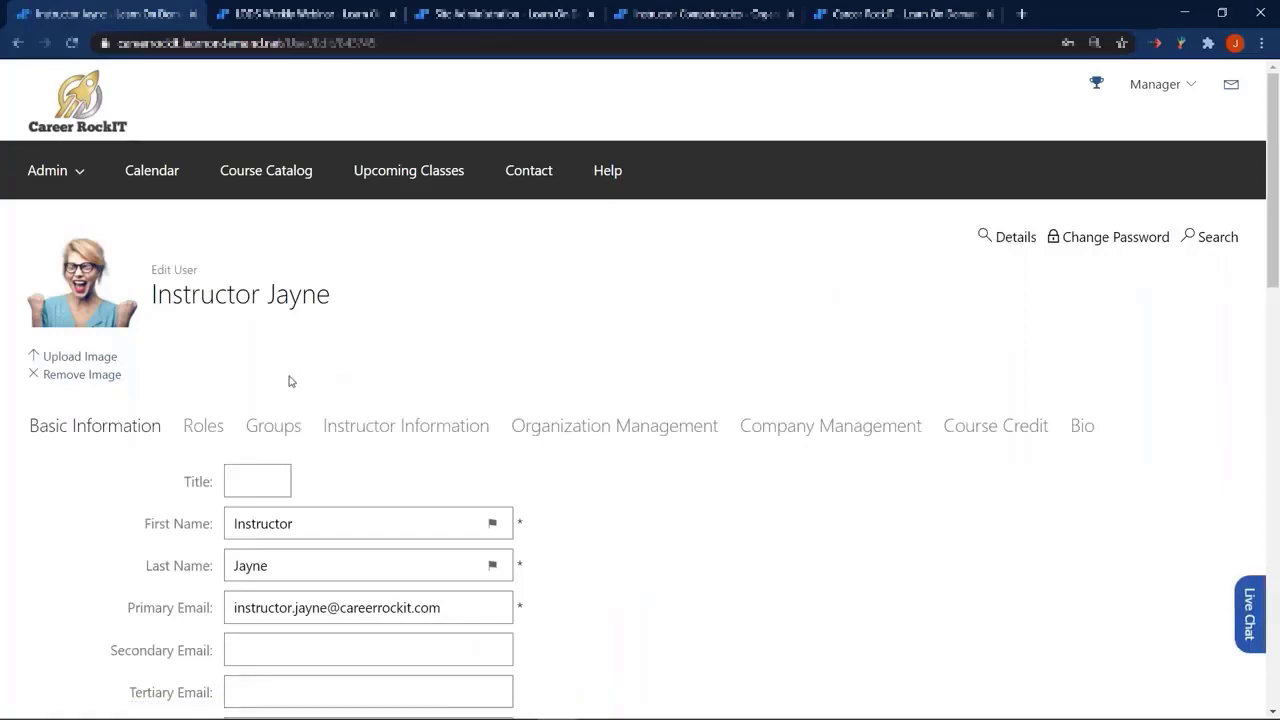
{"action": "left_click", "coordinate": [201, 426]}
{"action": "scroll", "coordinate": [271, 316], "scroll_direction": "down", "scroll_amount": 2}
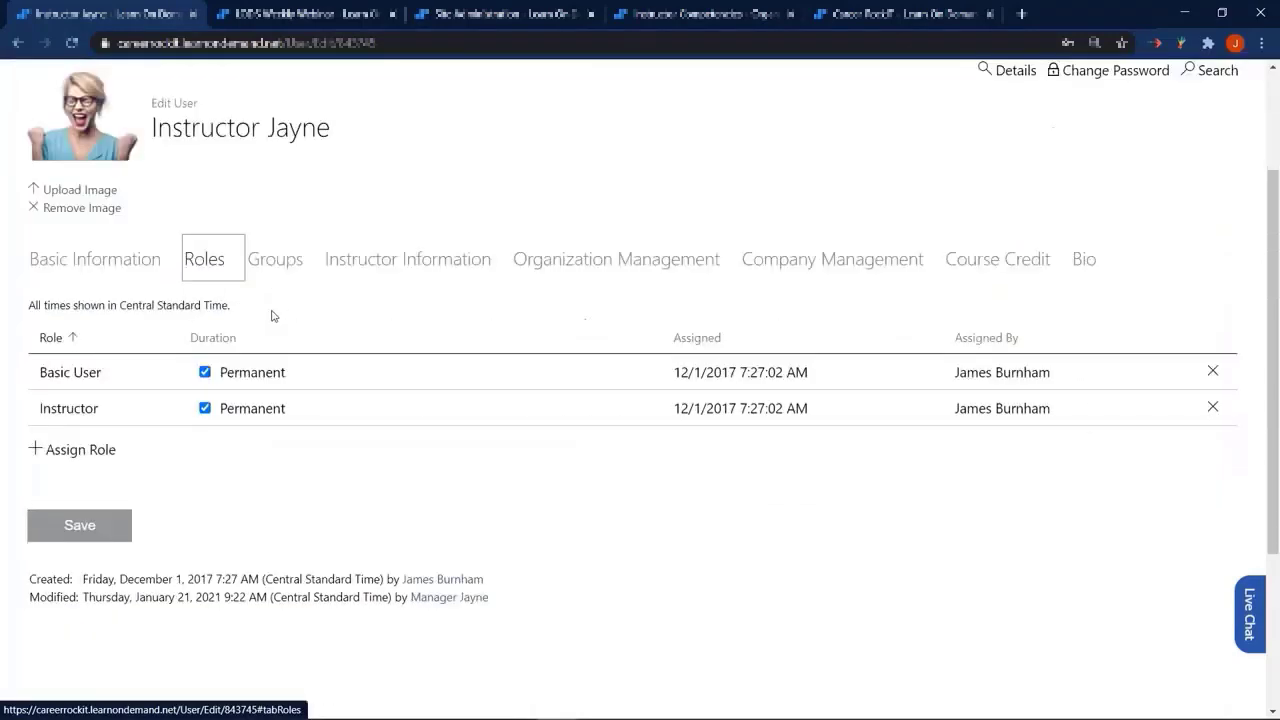
{"action": "left_click", "coordinate": [106, 452]}
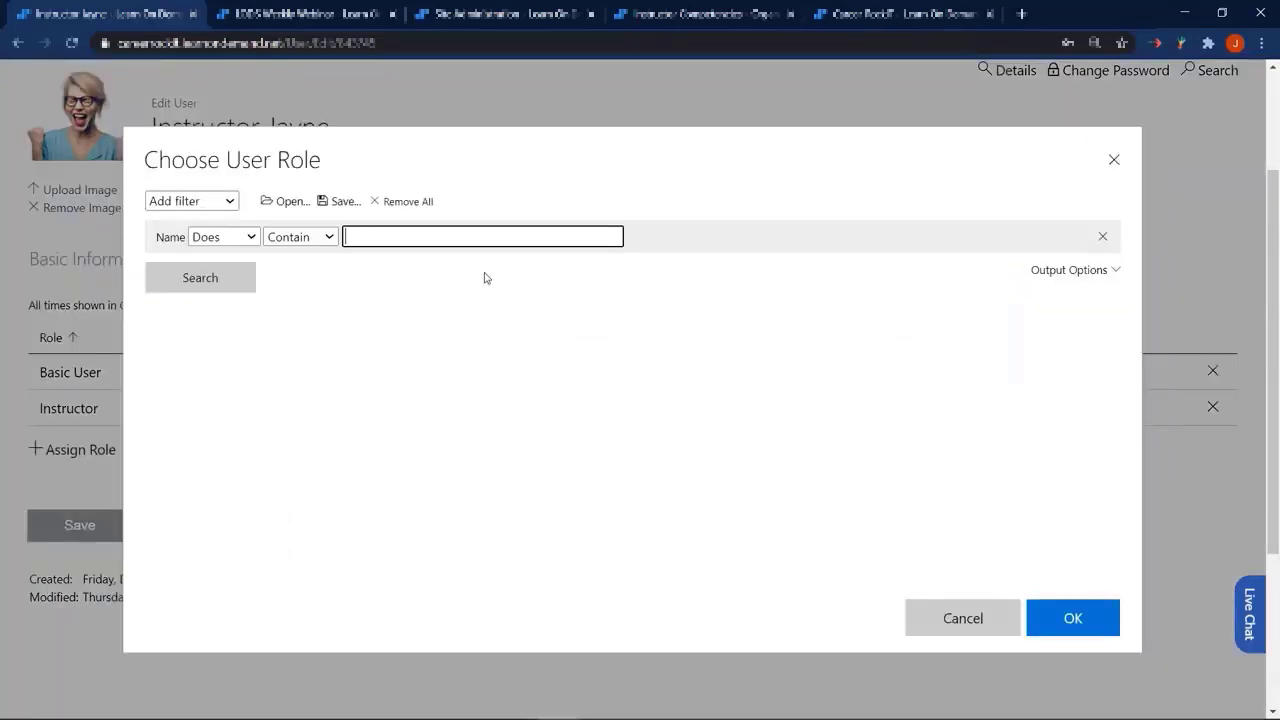
{"action": "type", "text": "lab"}
{"action": "key", "text": "Return"}
{"action": "left_click", "coordinate": [358, 453]}
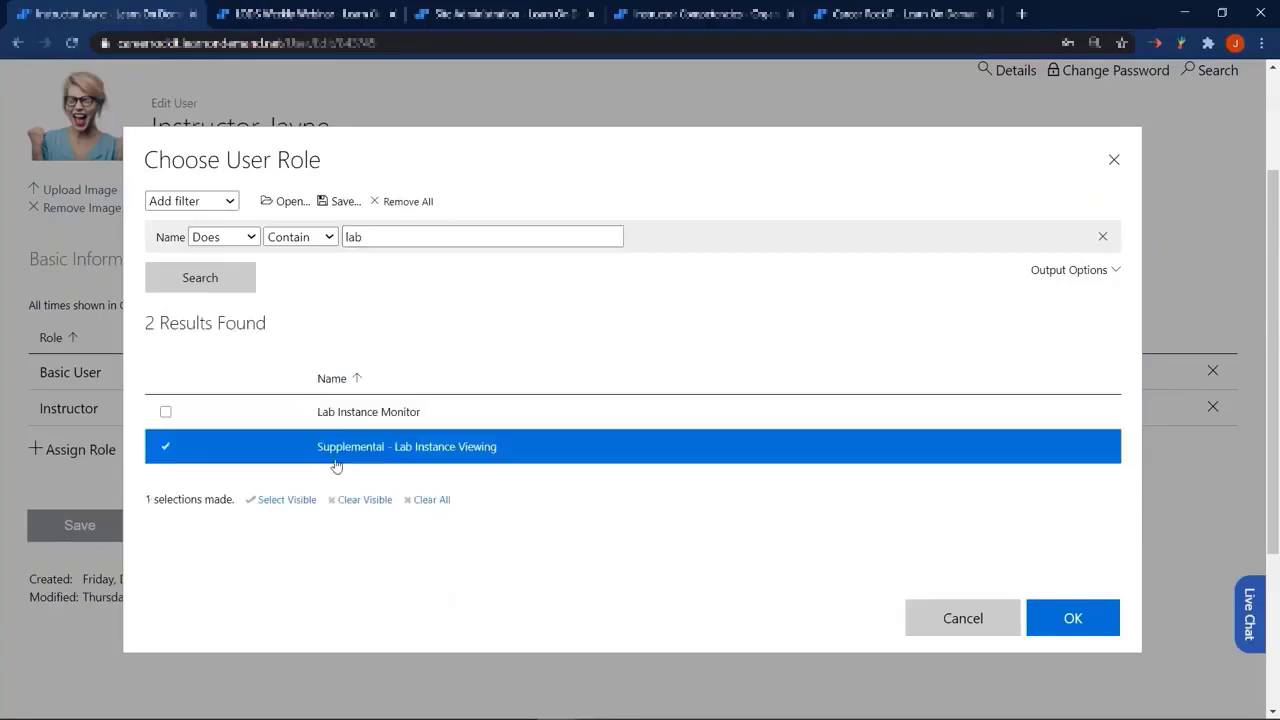
{"action": "left_click", "coordinate": [1105, 638]}
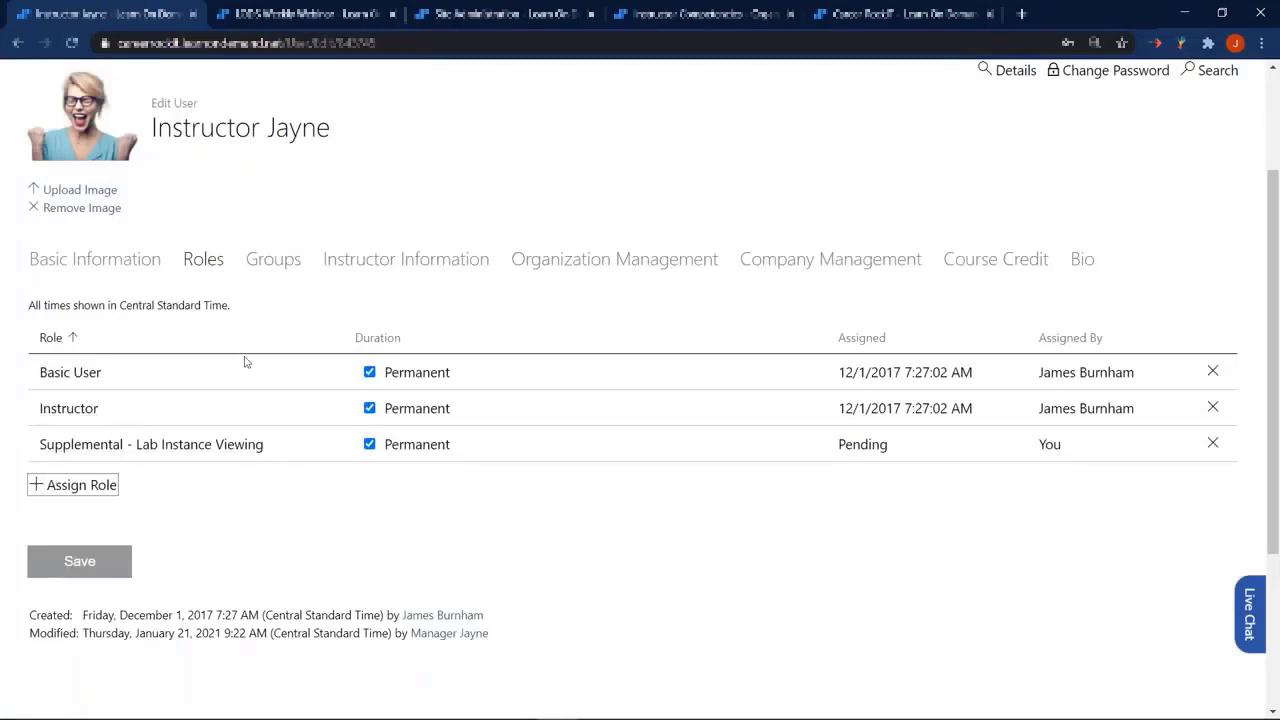
- Give the instructor organization management of Career RockIT and save the user record
{"action": "left_click", "coordinate": [606, 272]}
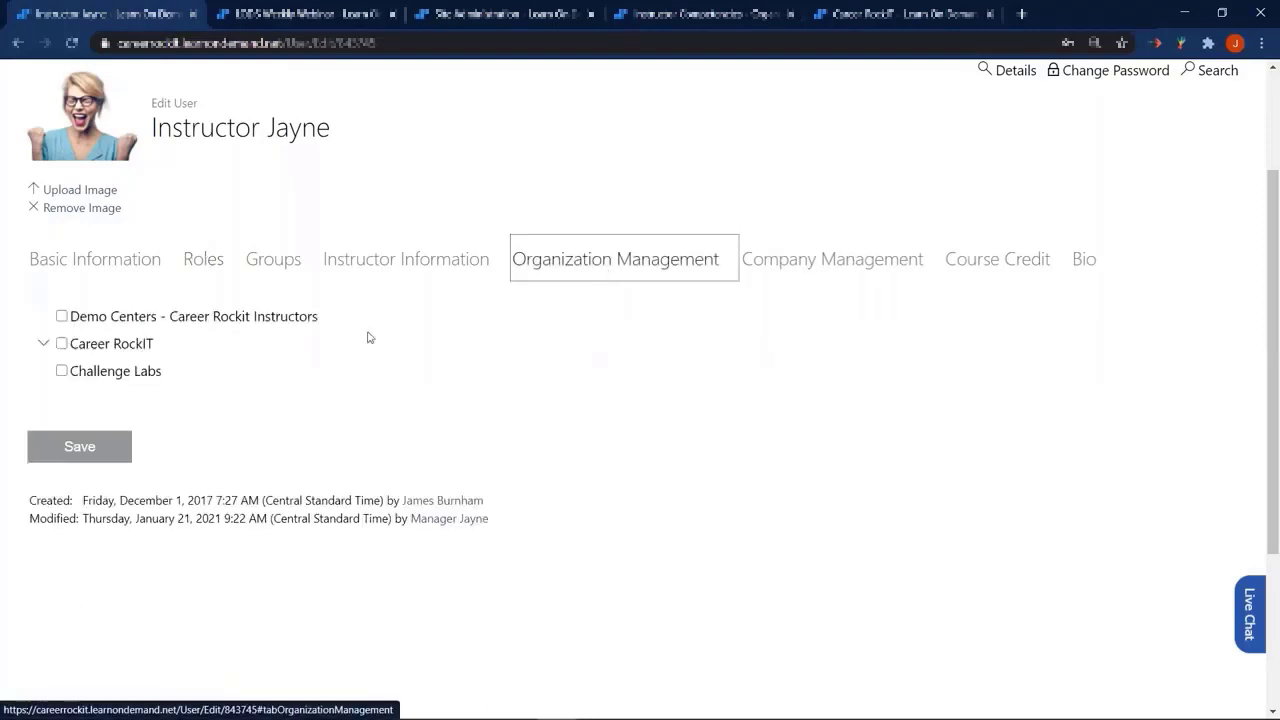
{"action": "left_click", "coordinate": [128, 350]}
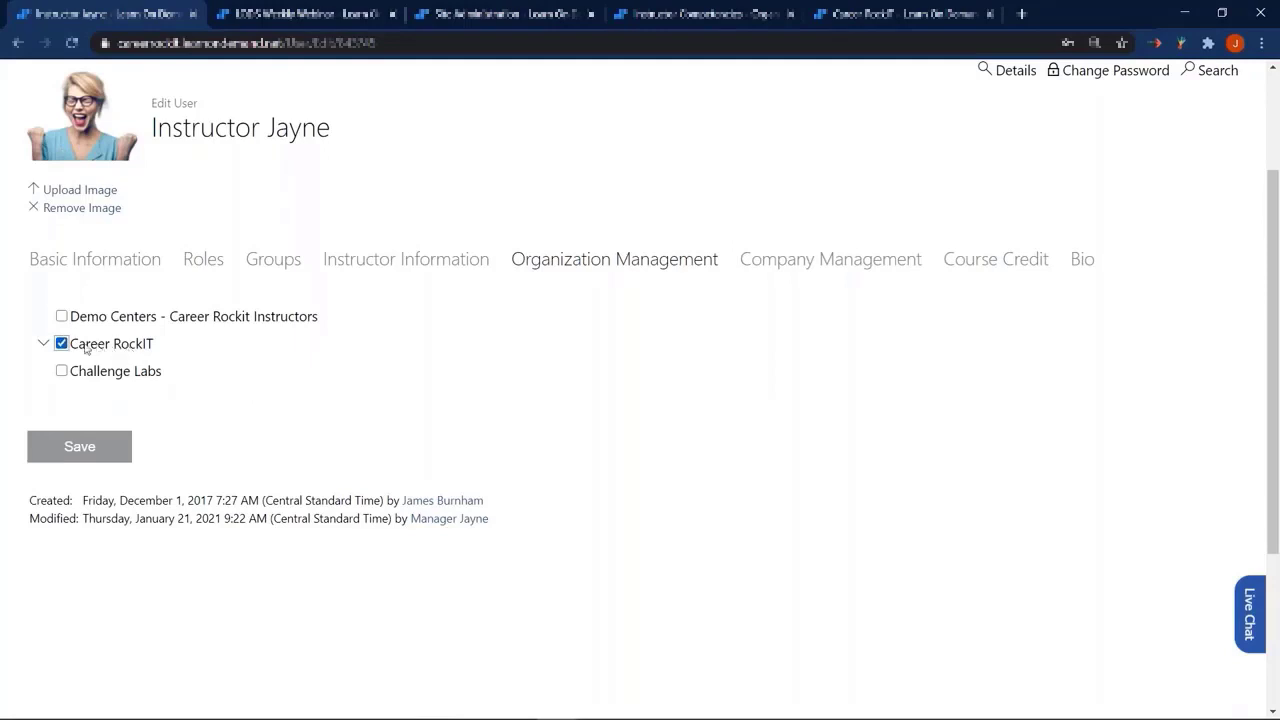
{"action": "left_click", "coordinate": [69, 447]}
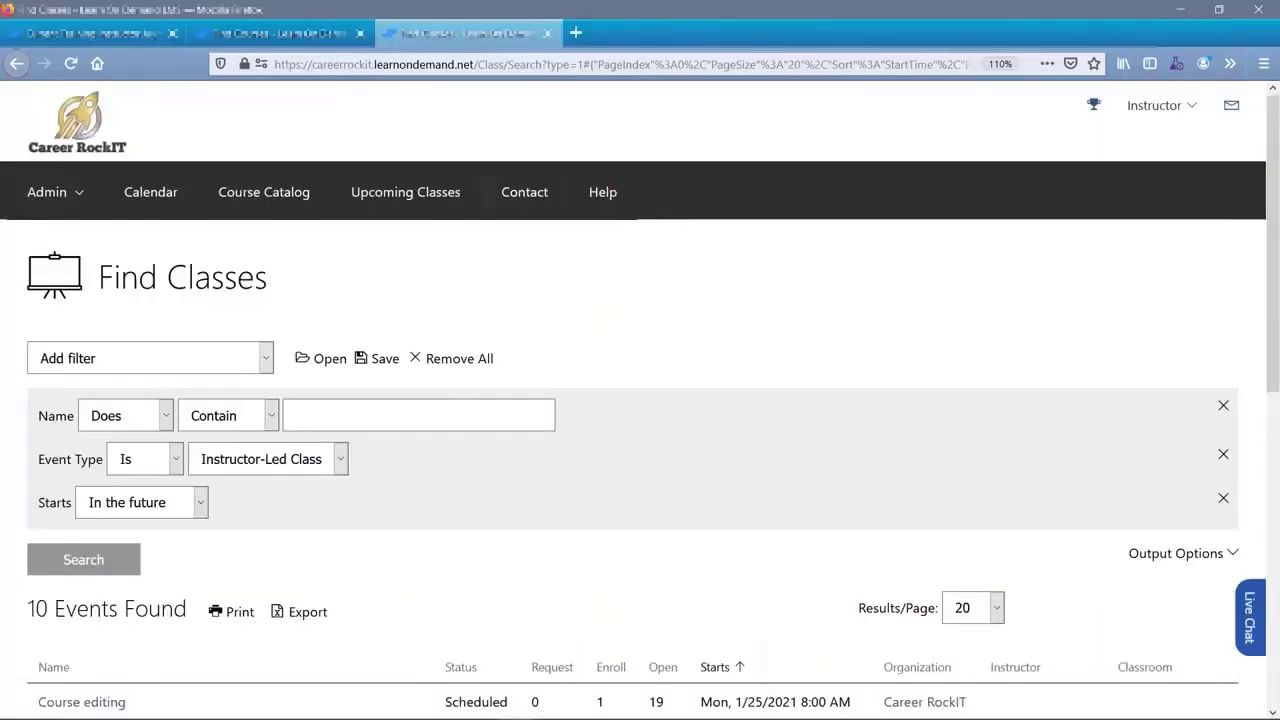
- Switch to the instructor's Firefox session, sign out, and sign back in with the Learn on Demand Systems Account
{"action": "left_click", "coordinate": [1185, 107]}
{"action": "left_click", "coordinate": [1157, 214]}
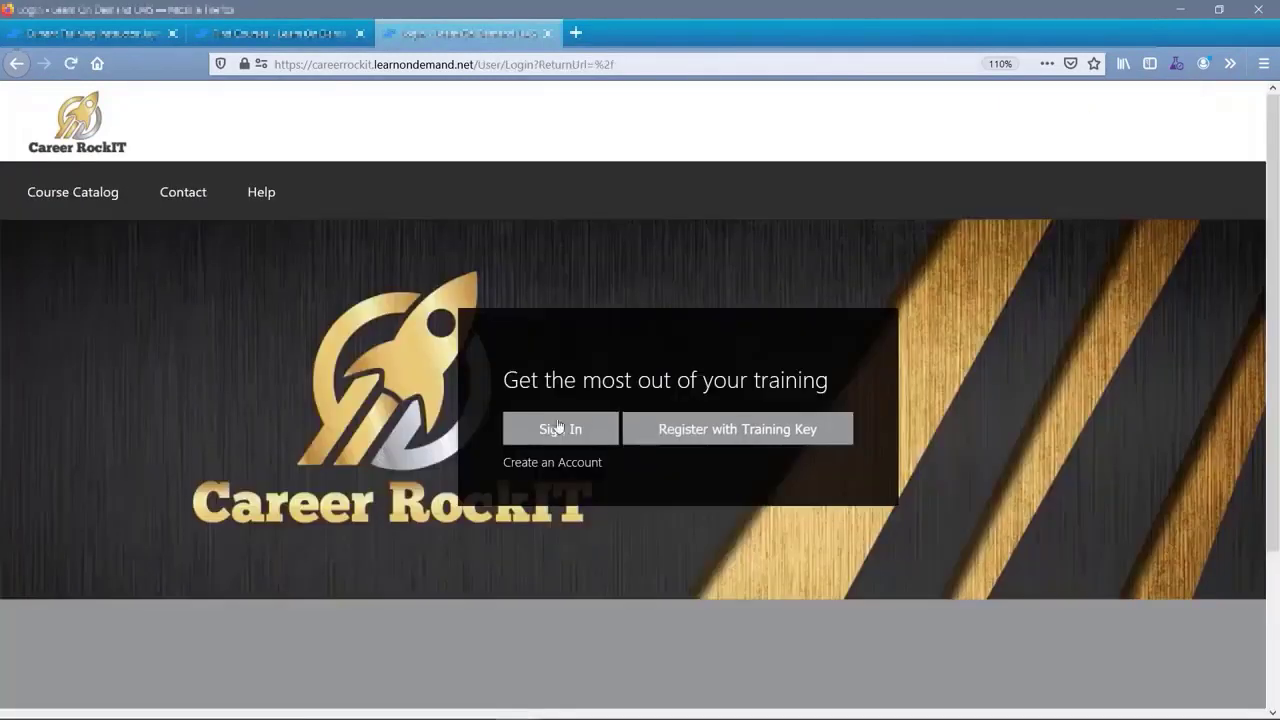
{"action": "left_click", "coordinate": [560, 428]}
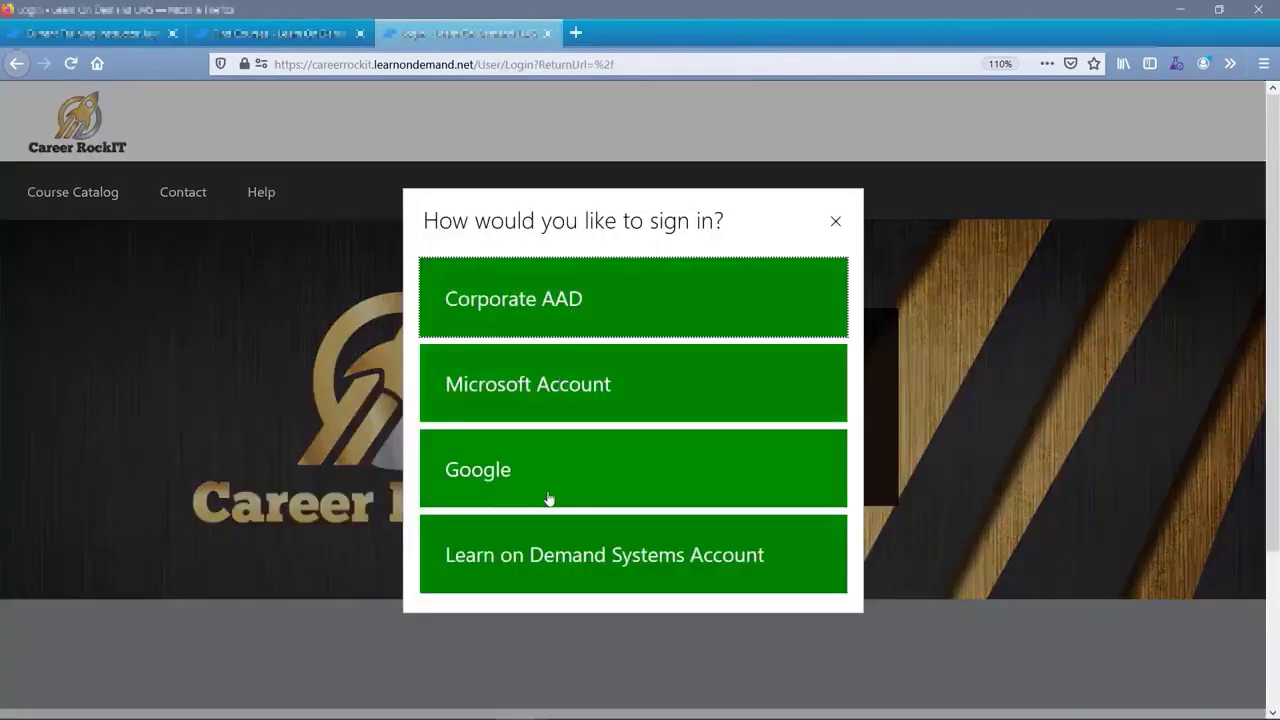
{"action": "left_click", "coordinate": [557, 531]}
{"action": "left_click", "coordinate": [557, 386]}
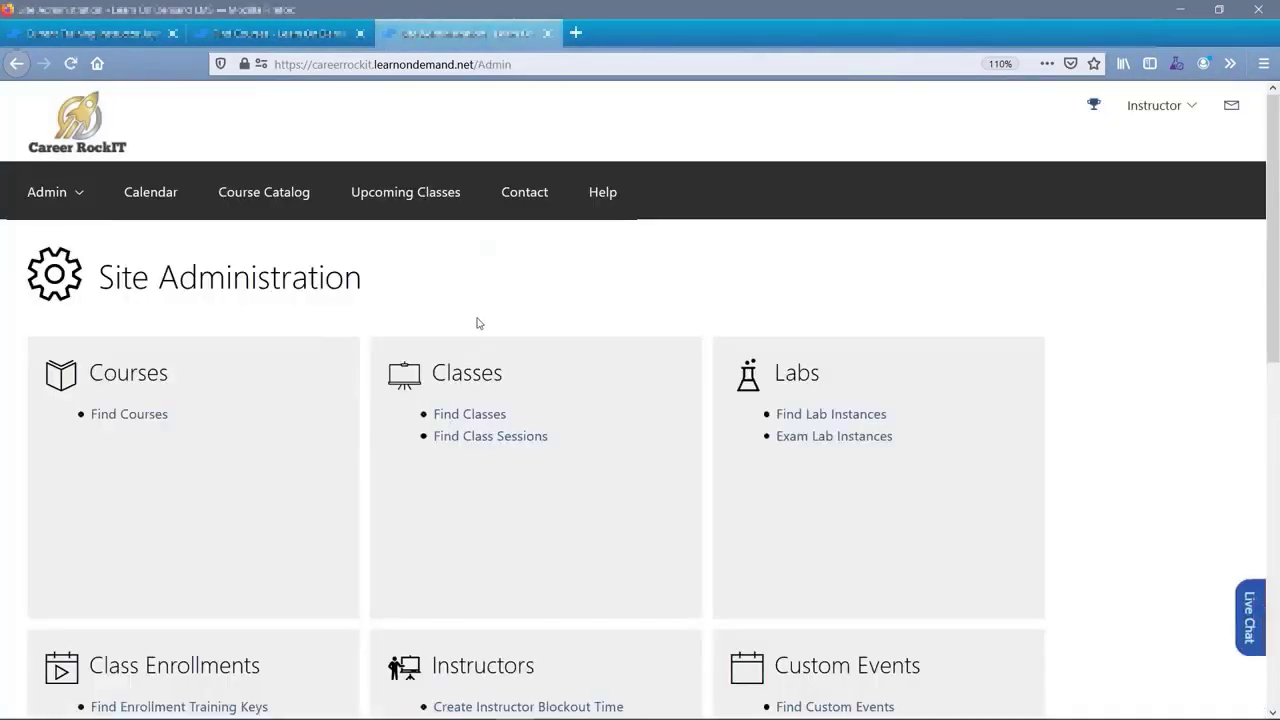
- Review the options on the instructor's Site Administration page and open Find Lab Instances
{"action": "scroll", "coordinate": [477, 323], "scroll_direction": "down", "scroll_amount": 5}
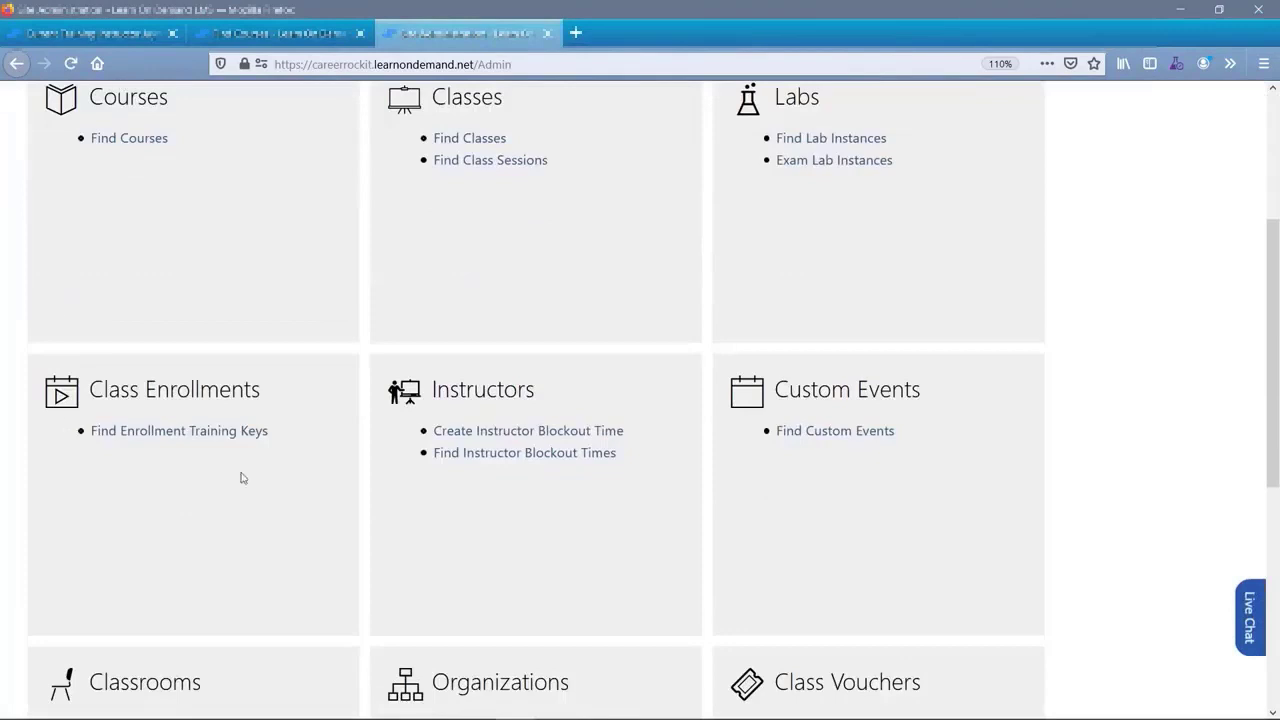
{"action": "scroll", "coordinate": [197, 323], "scroll_direction": "down", "scroll_amount": 5}
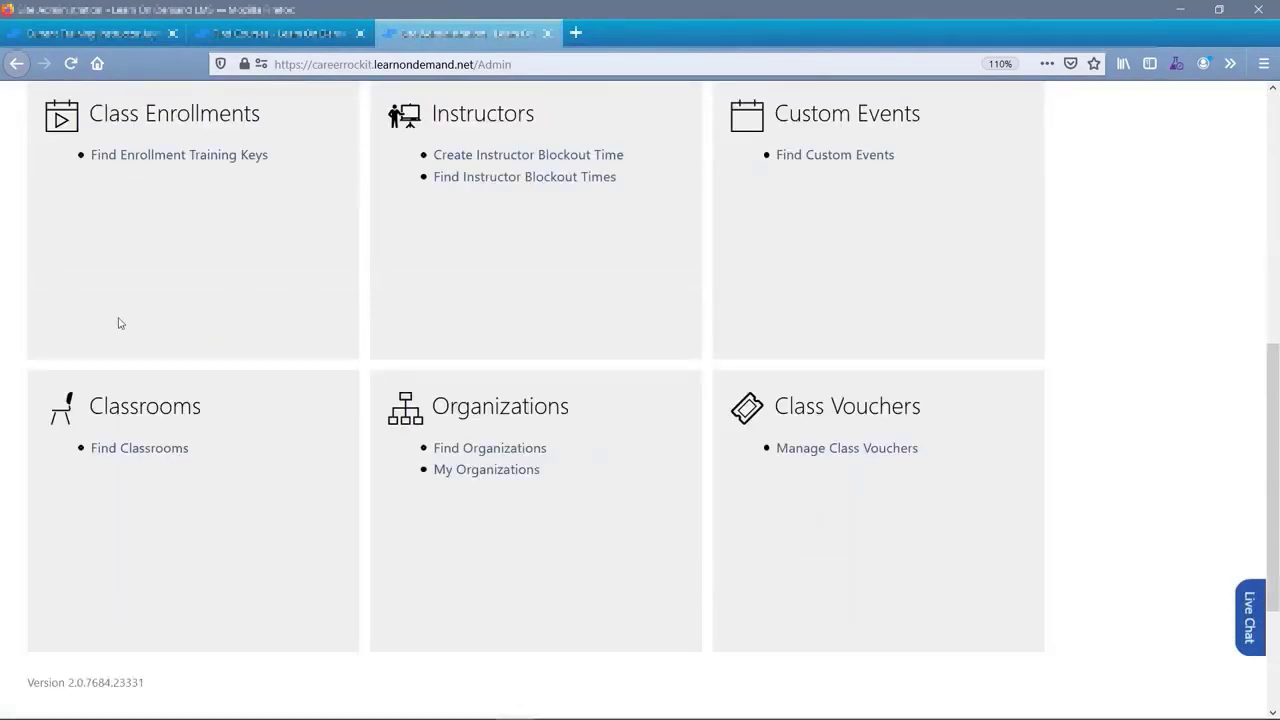
{"action": "scroll", "coordinate": [95, 346], "scroll_direction": "up", "scroll_amount": 8}
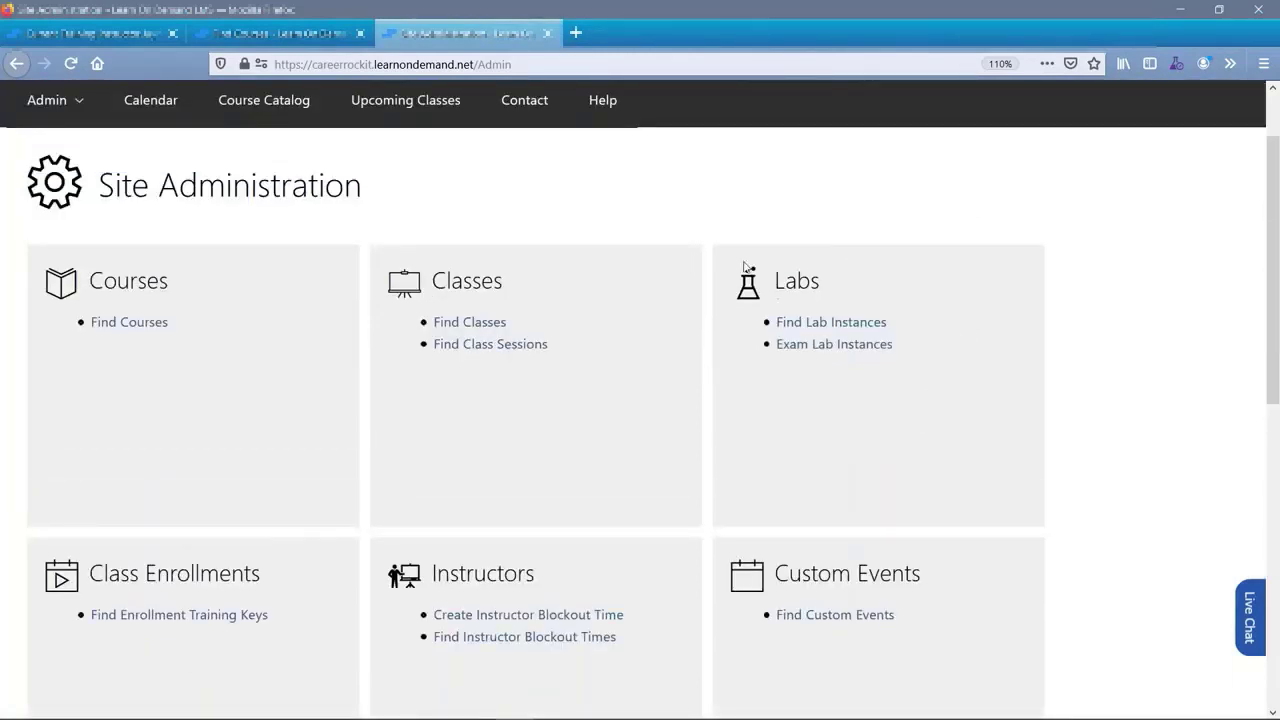
{"action": "left_click", "coordinate": [800, 322]}
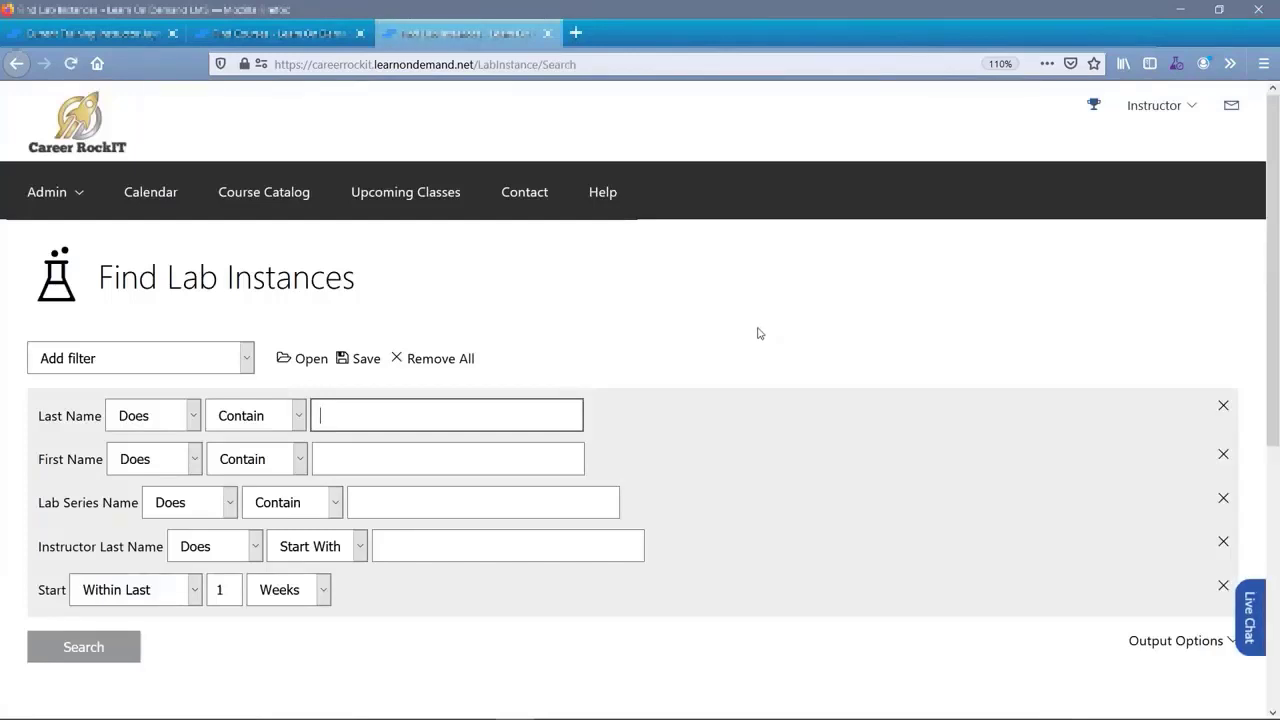
- Search for lab instances started within the last 1 week and review the results
{"action": "scroll", "coordinate": [758, 333], "scroll_direction": "down", "scroll_amount": 2}
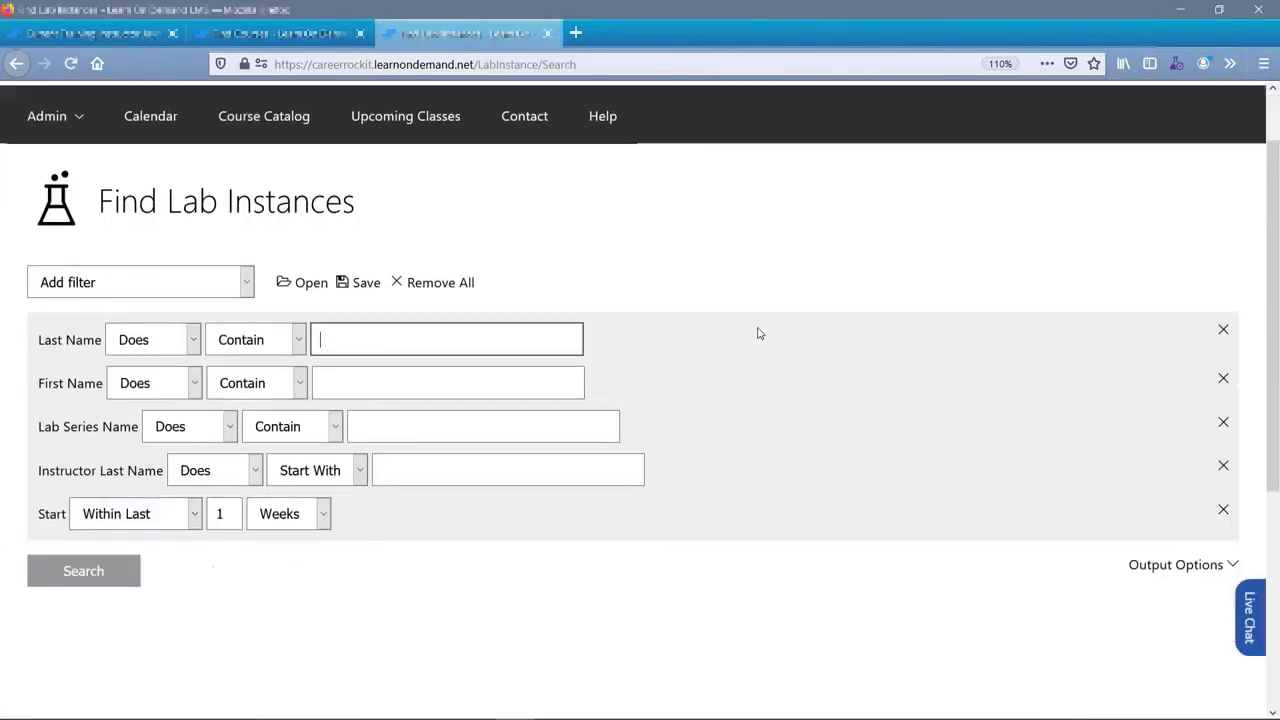
{"action": "left_click", "coordinate": [113, 560]}
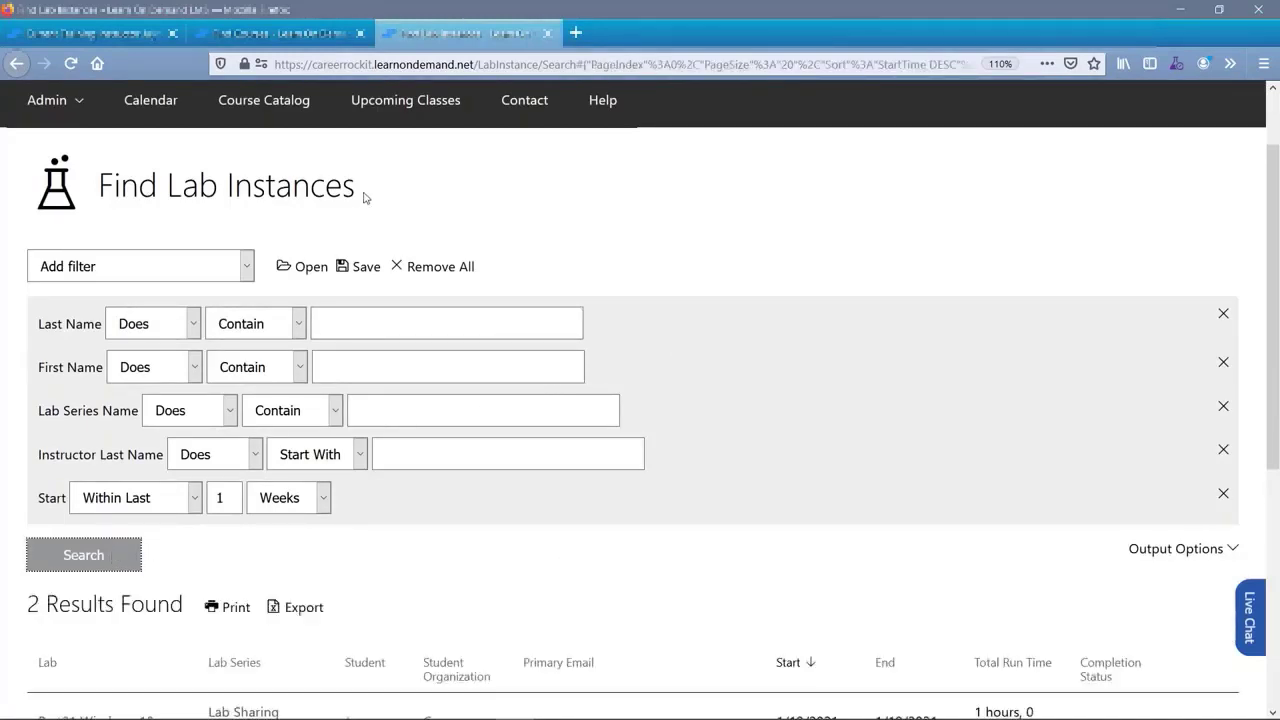
{"action": "scroll", "coordinate": [365, 197], "scroll_direction": "down", "scroll_amount": 4}
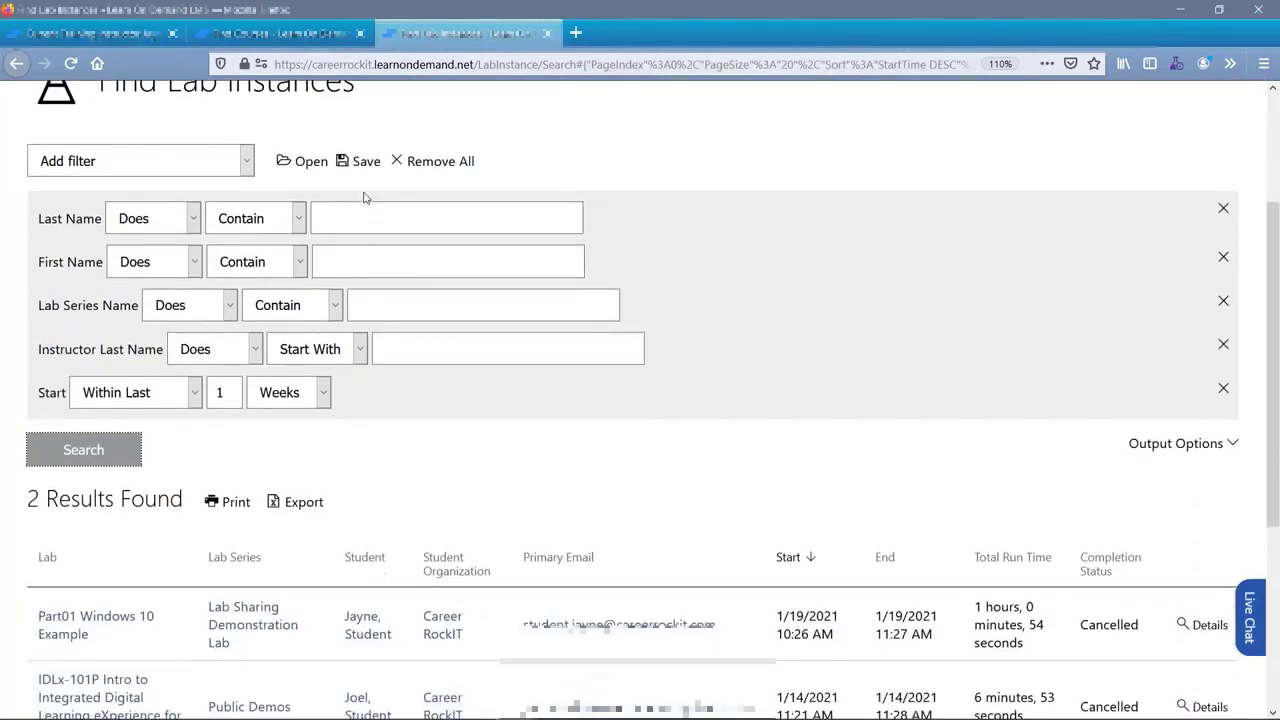
{"action": "scroll", "coordinate": [213, 225], "scroll_direction": "down", "scroll_amount": 2}
- Widen the lab instance start filter to the last 2 weeks, rerun the search, and review the results
{"action": "double_click", "coordinate": [216, 222]}
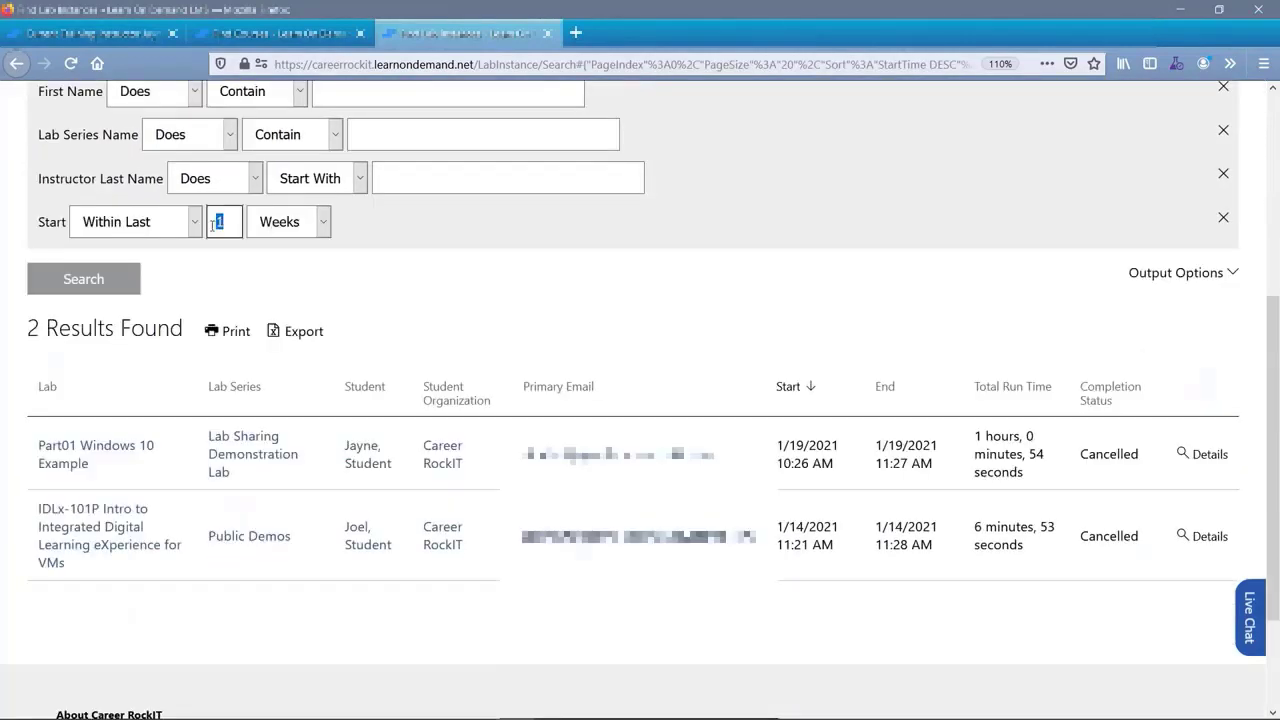
{"action": "type", "text": "2"}
{"action": "left_click", "coordinate": [117, 289]}
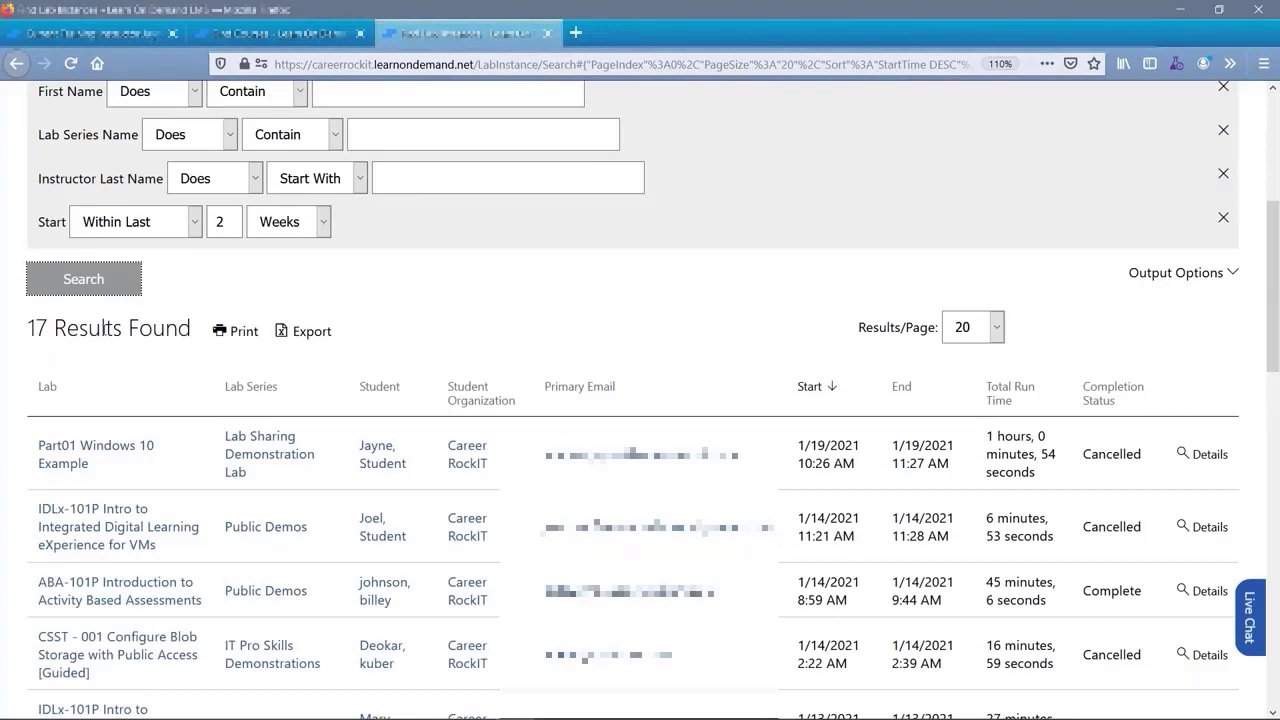
{"action": "scroll", "coordinate": [297, 285], "scroll_direction": "down", "scroll_amount": 4}
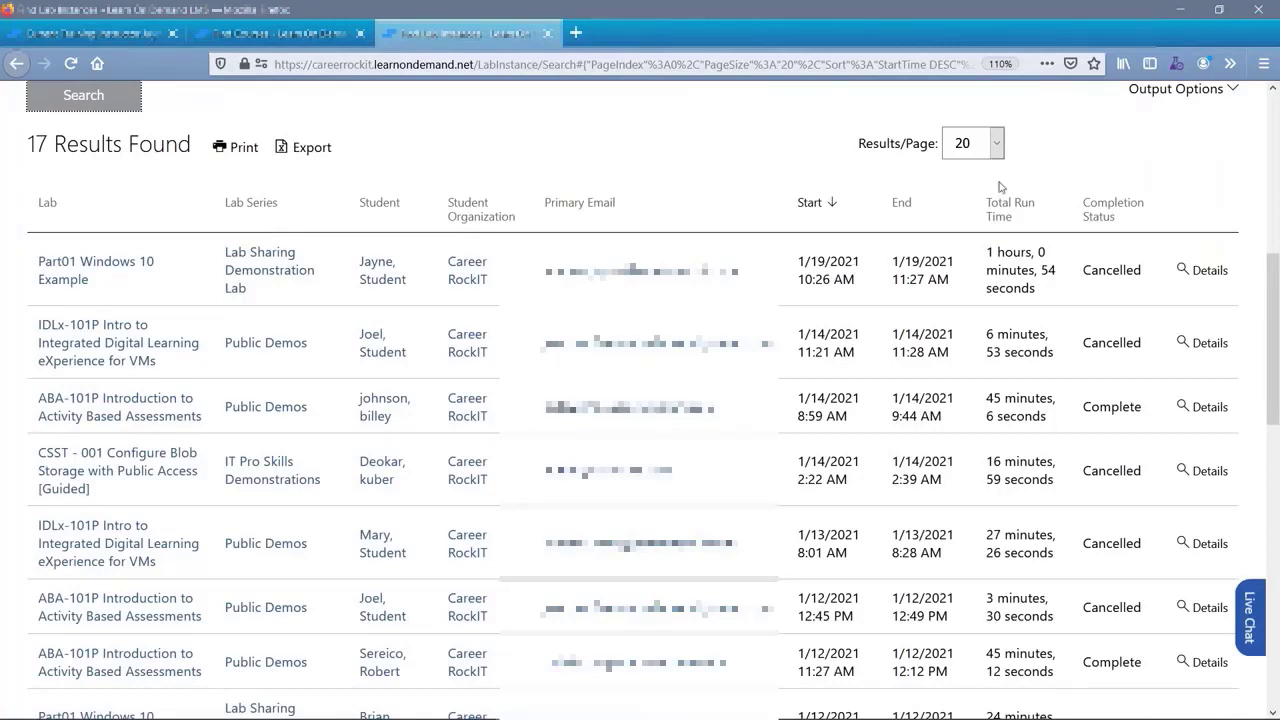
{"action": "scroll", "coordinate": [1000, 187], "scroll_direction": "up", "scroll_amount": 3}
- Add the Exam, Passed, Score, Score Percent and Passing Score columns to the output and rerun the lab instance search
{"action": "left_click", "coordinate": [1178, 271]}
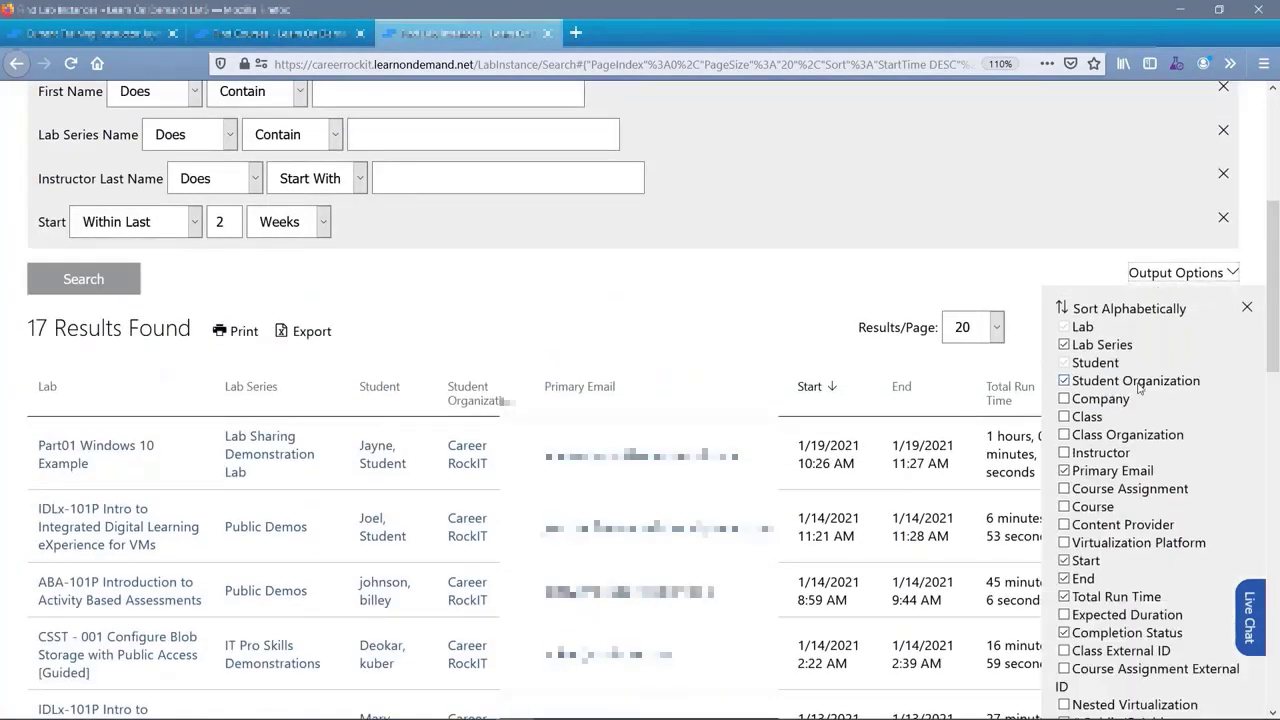
{"action": "scroll", "coordinate": [1138, 388], "scroll_direction": "down", "scroll_amount": 5}
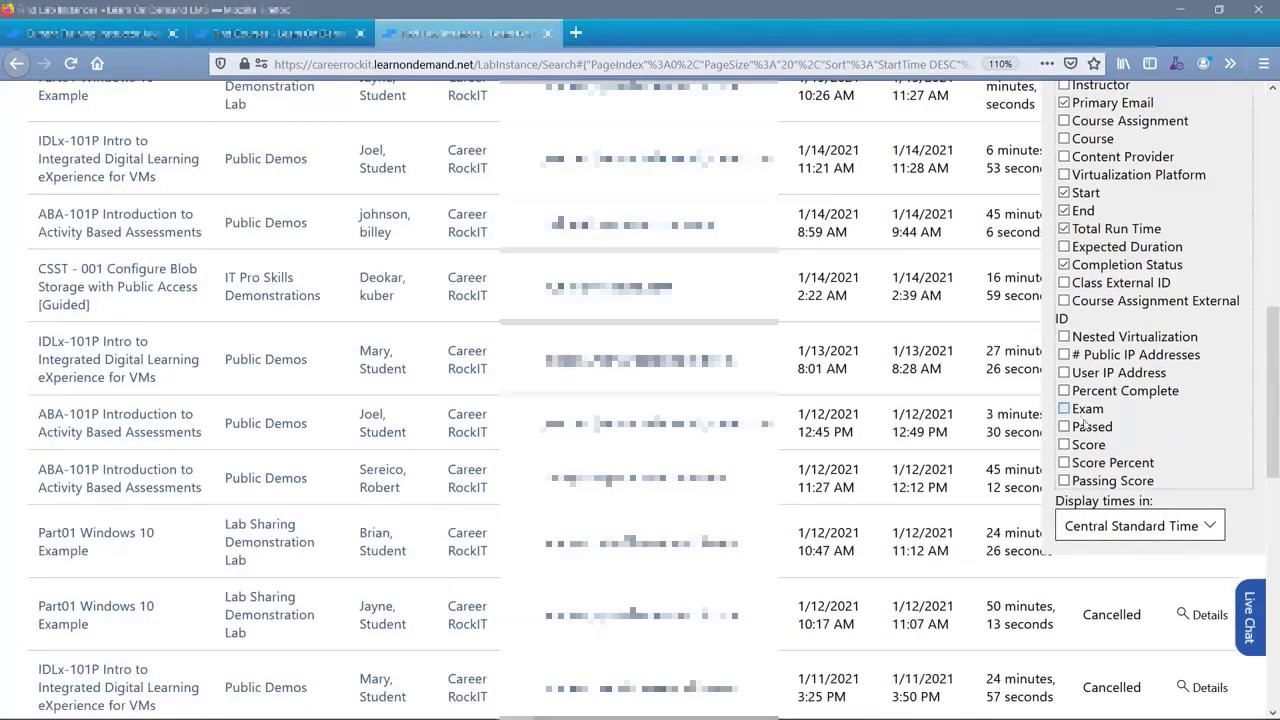
{"action": "left_click", "coordinate": [1090, 428]}
{"action": "left_click", "coordinate": [1088, 444]}
{"action": "left_click", "coordinate": [1100, 462]}
{"action": "left_click", "coordinate": [1100, 480]}
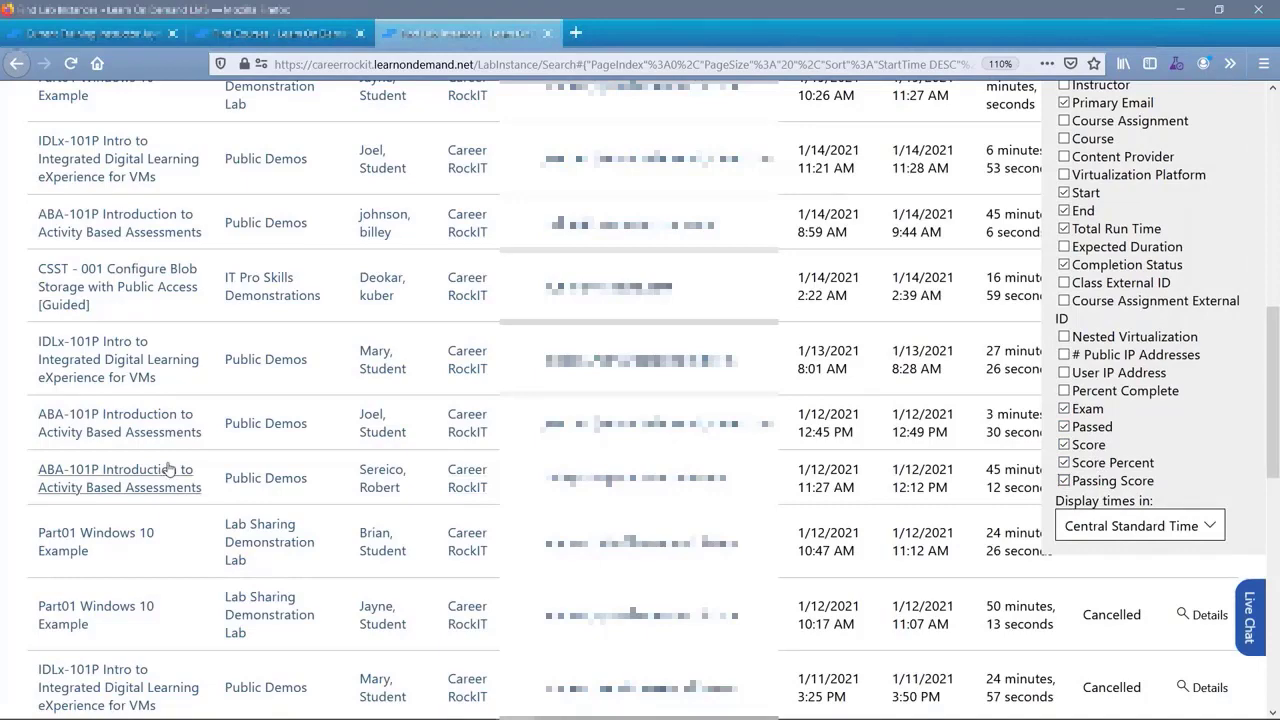
{"action": "scroll", "coordinate": [170, 470], "scroll_direction": "up", "scroll_amount": 5}
{"action": "left_click", "coordinate": [100, 279]}
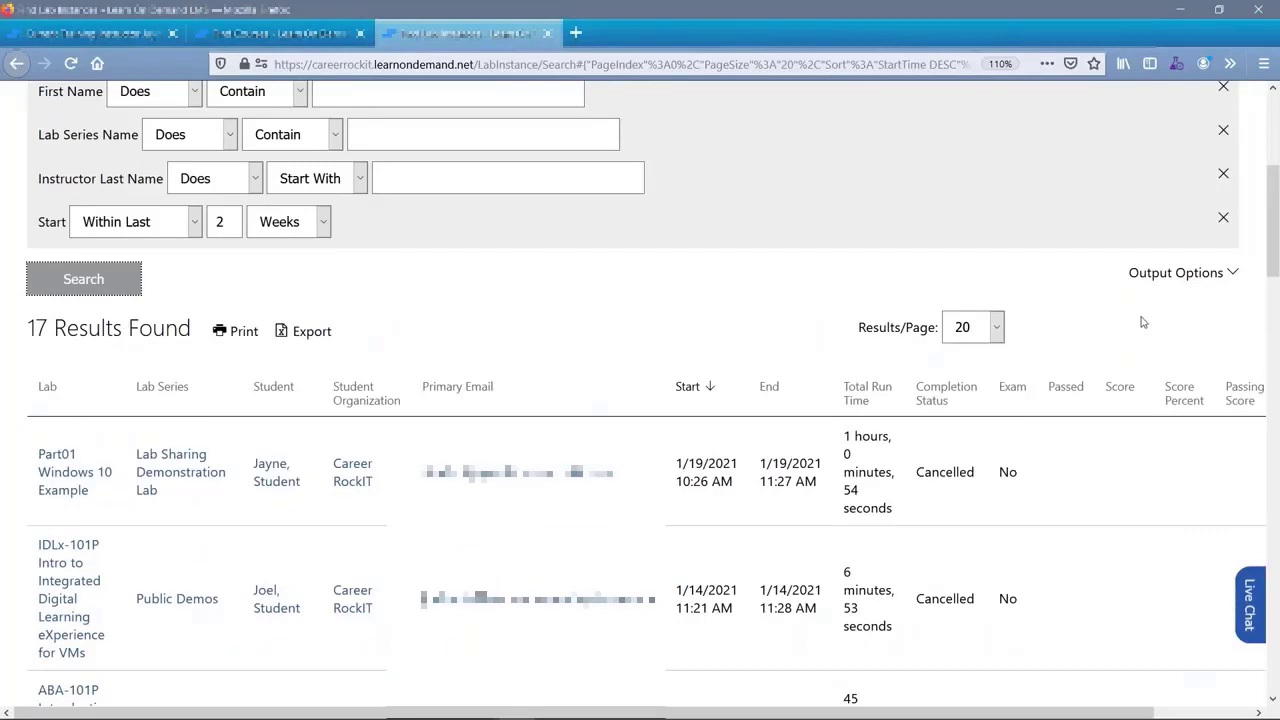
- Examine the score columns and open the details of the completed ABA-101P exam instance from 1/14/2021 8:59 AM
{"action": "scroll", "coordinate": [1140, 320], "scroll_direction": "down", "scroll_amount": 5}
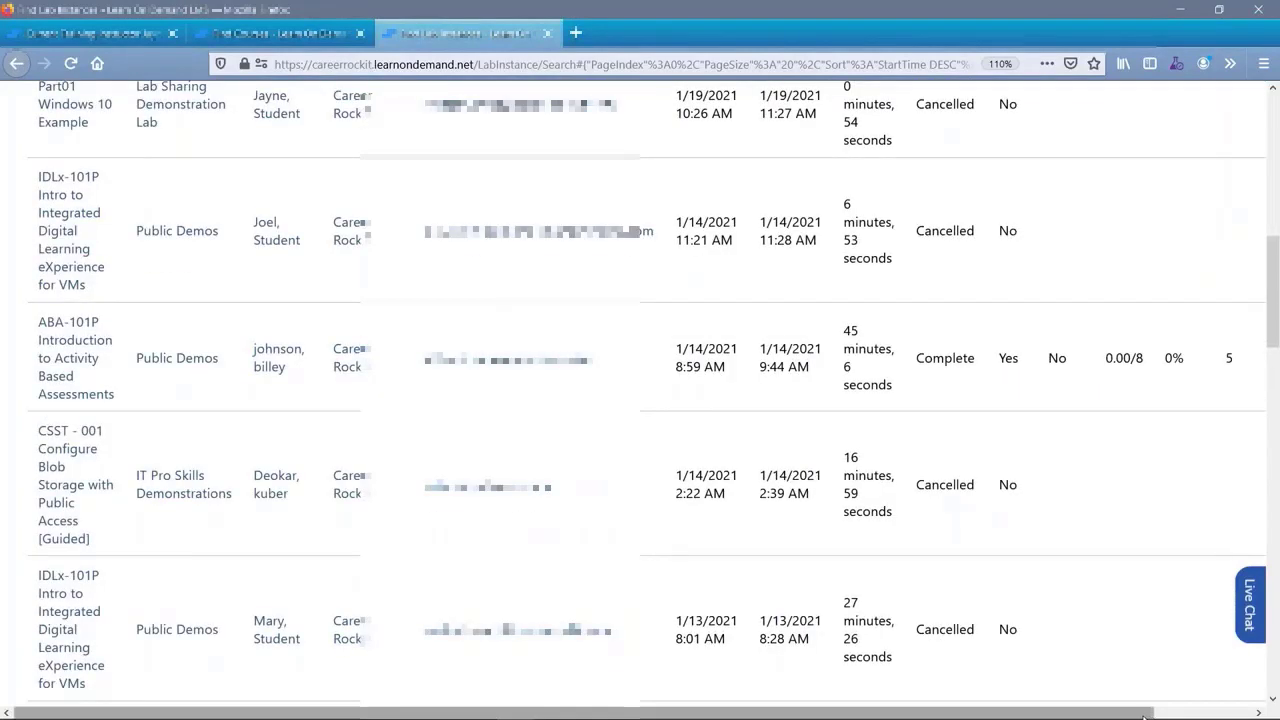
{"action": "left_click_drag", "start_coordinate": [1145, 716], "coordinate": [1226, 716]}
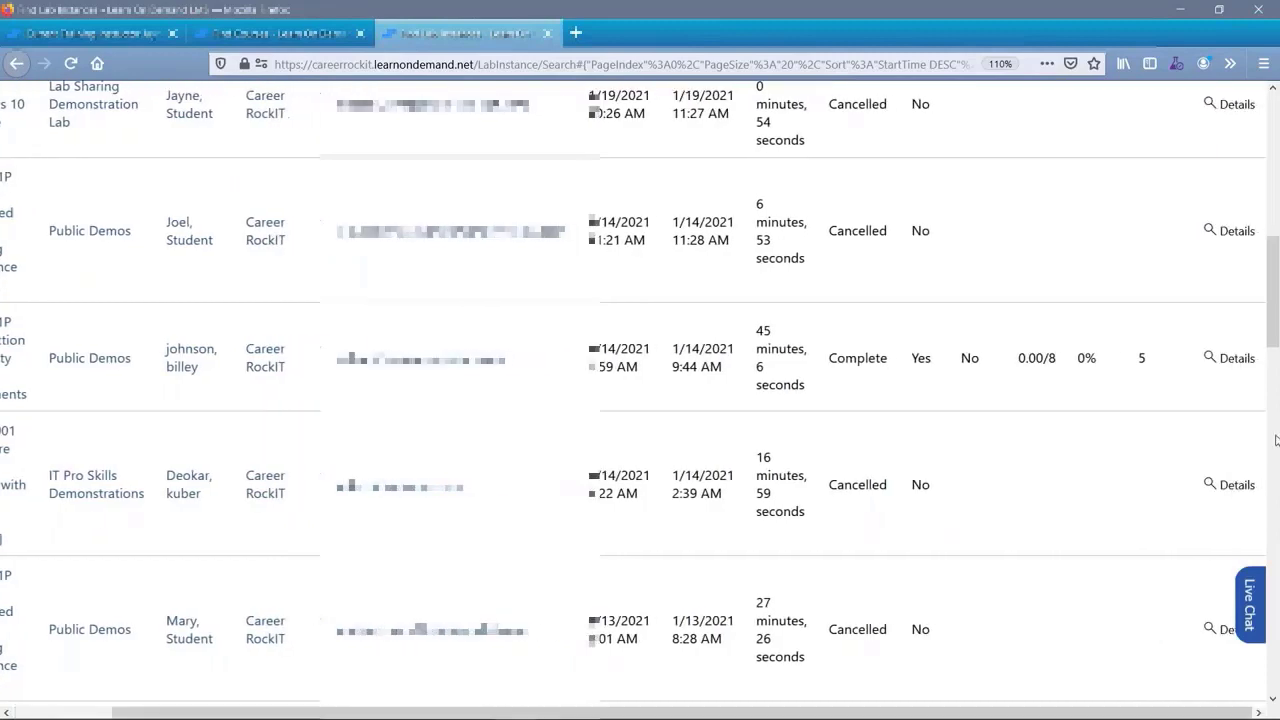
{"action": "left_click", "coordinate": [1240, 360]}
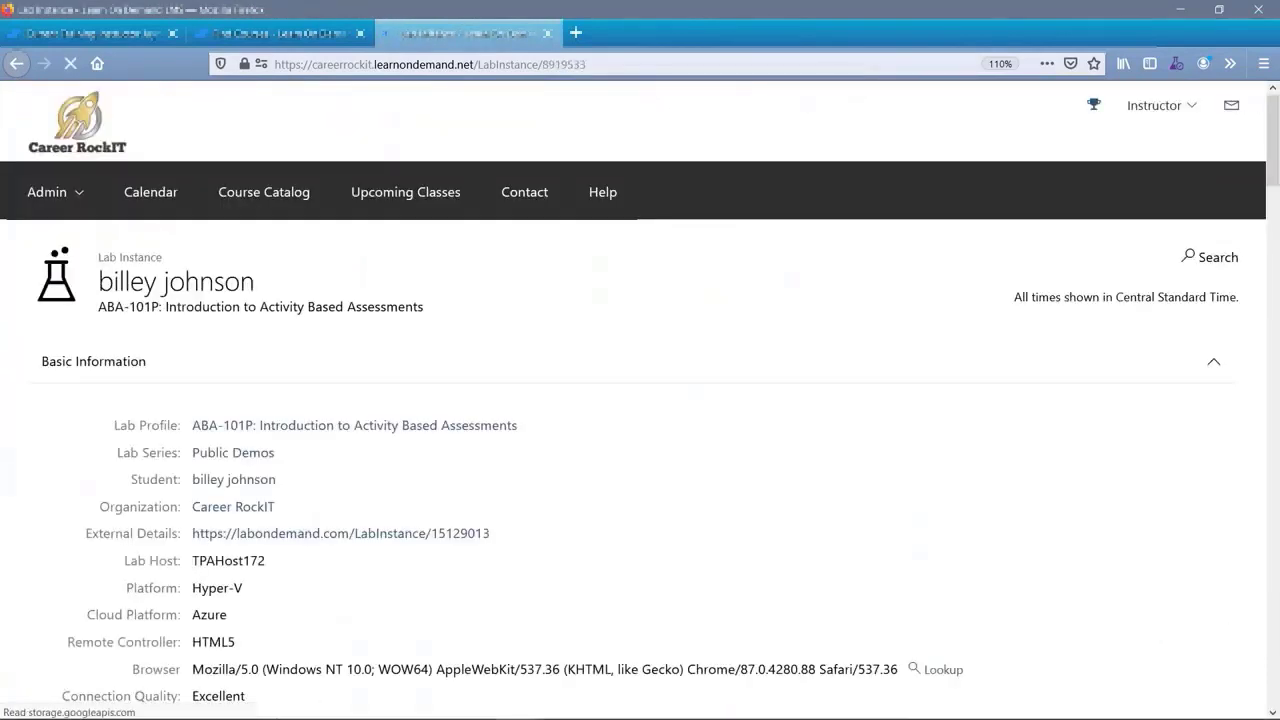
- Review the lab instance's Basic Information, including its session times, progress, status, score and passing score
{"action": "scroll", "coordinate": [600, 435], "scroll_direction": "down", "scroll_amount": 3}
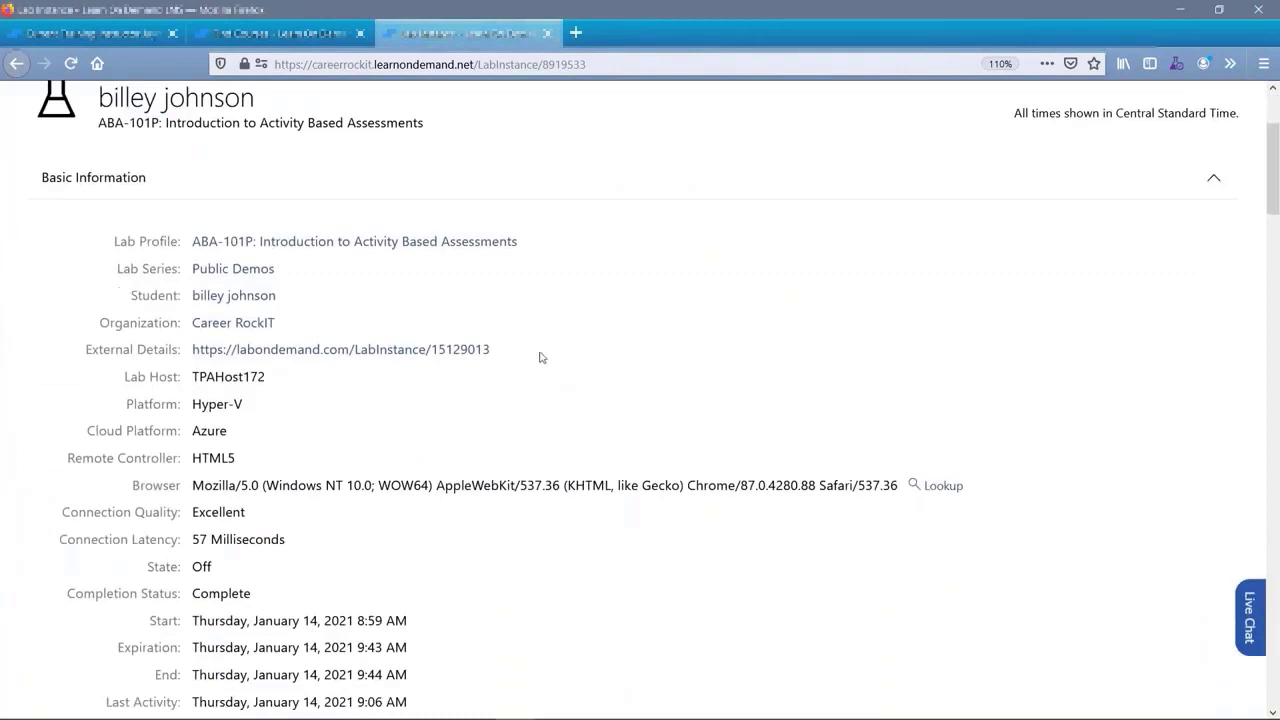
{"action": "scroll", "coordinate": [523, 323], "scroll_direction": "down", "scroll_amount": 2}
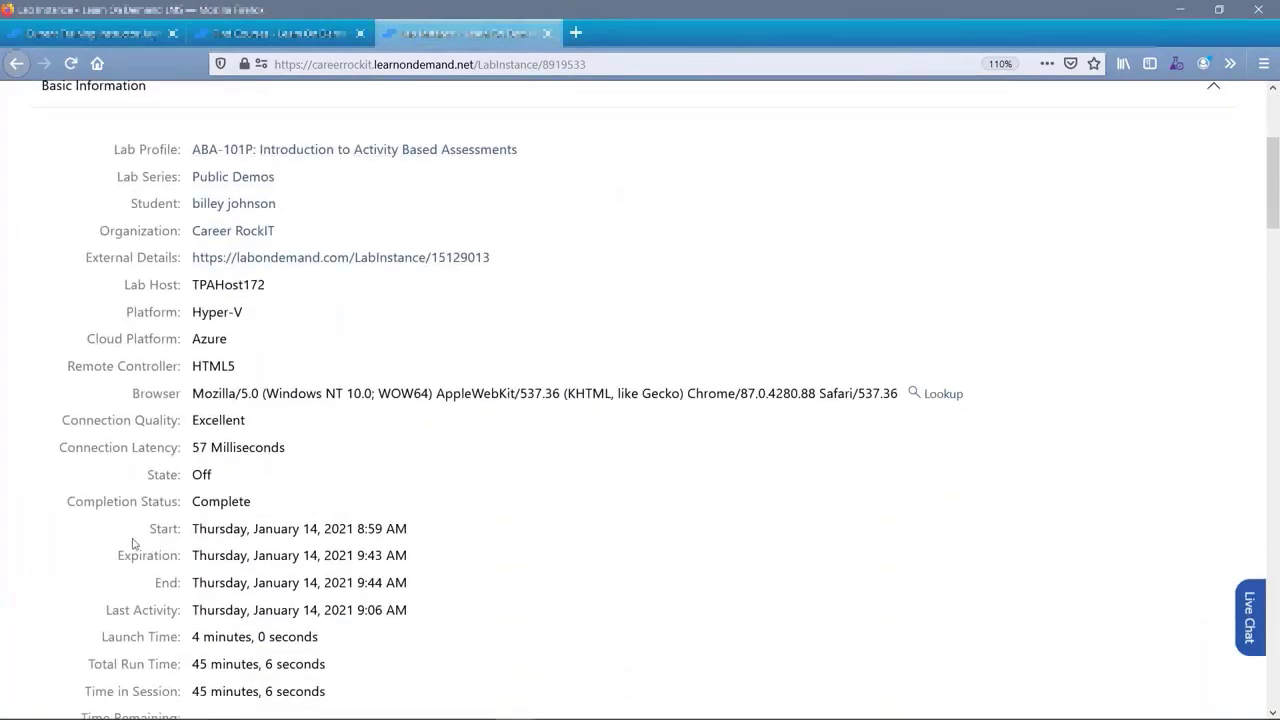
{"action": "scroll", "coordinate": [127, 543], "scroll_direction": "down", "scroll_amount": 2}
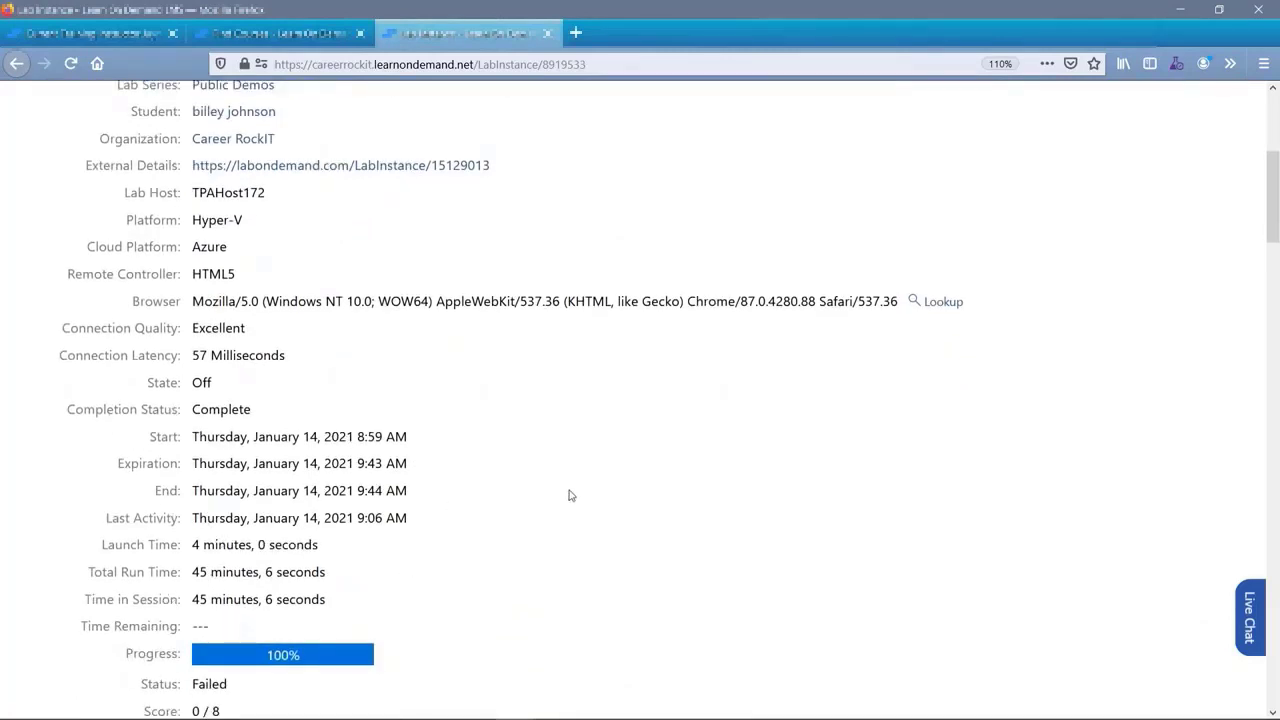
{"action": "scroll", "coordinate": [570, 495], "scroll_direction": "down", "scroll_amount": 6}
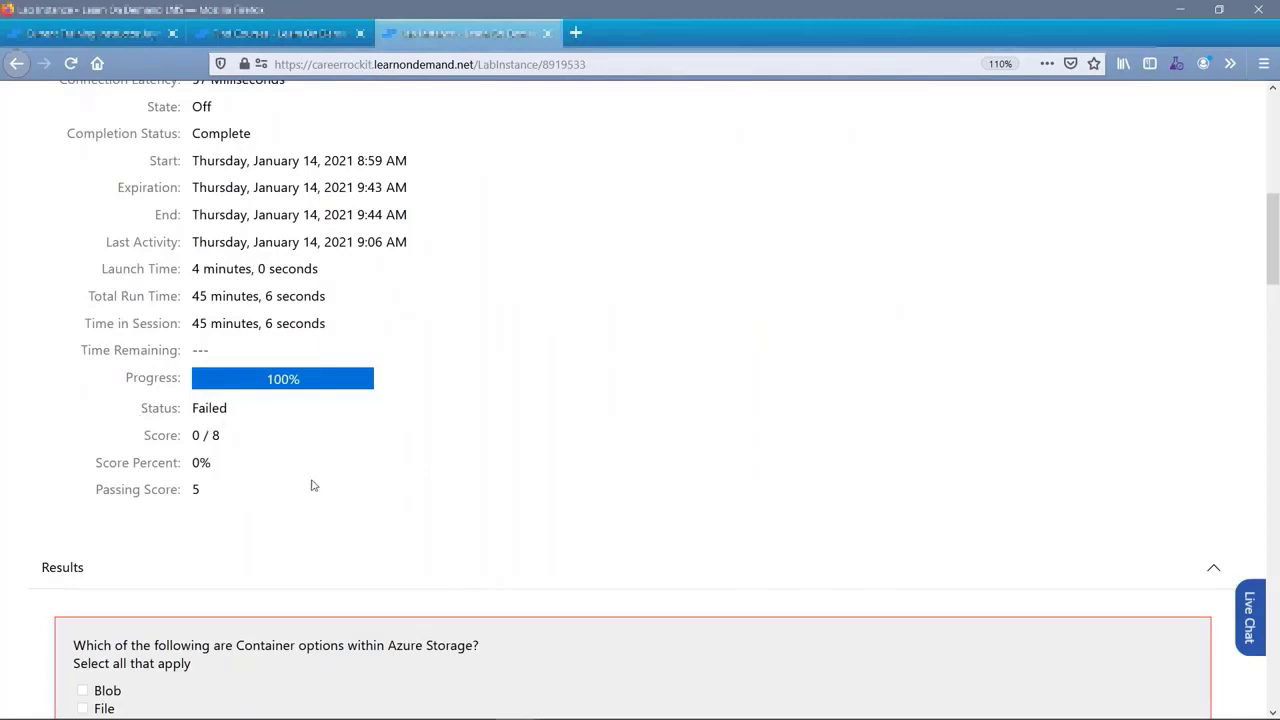
{"action": "left_click_drag", "start_coordinate": [137, 403], "coordinate": [306, 494]}
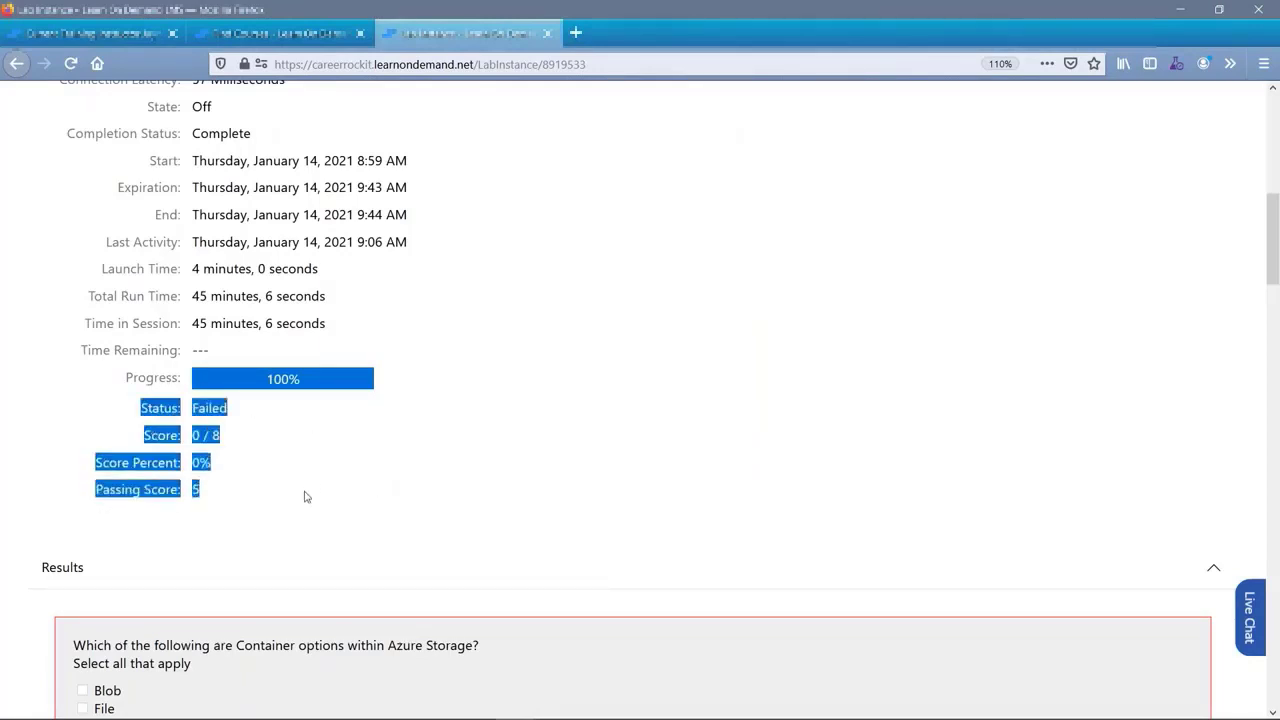
{"action": "left_click", "coordinate": [398, 483]}
- Review the scored questions and activity checks in the lab instance's Results section, and return to the lab instance search
{"action": "scroll", "coordinate": [398, 483], "scroll_direction": "down", "scroll_amount": 5}
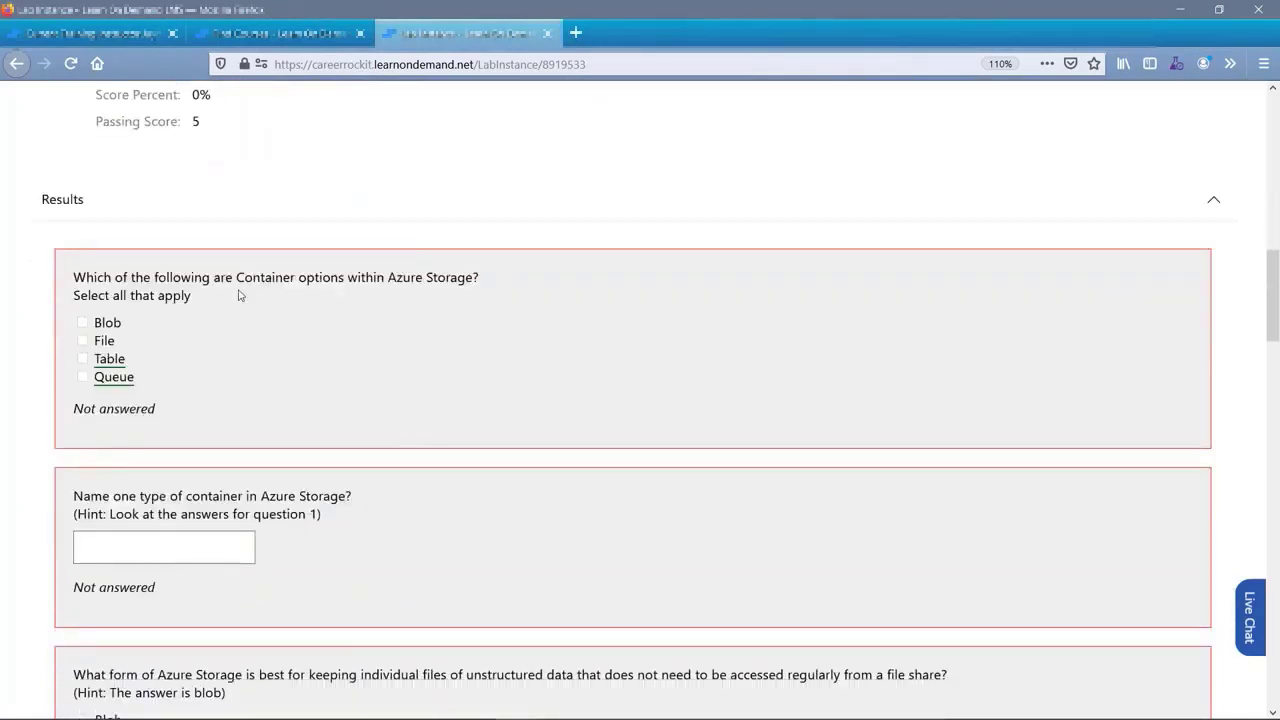
{"action": "scroll", "coordinate": [168, 582], "scroll_direction": "down", "scroll_amount": 12}
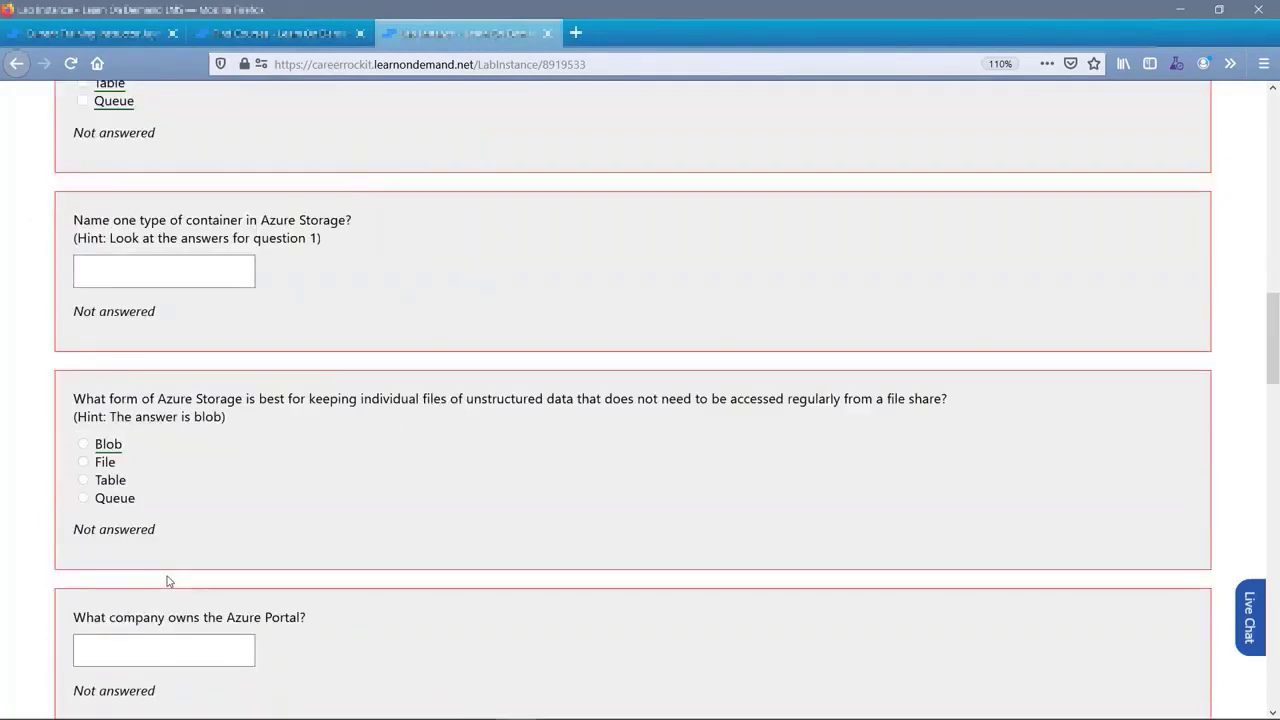
{"action": "scroll", "coordinate": [171, 571], "scroll_direction": "down", "scroll_amount": 8}
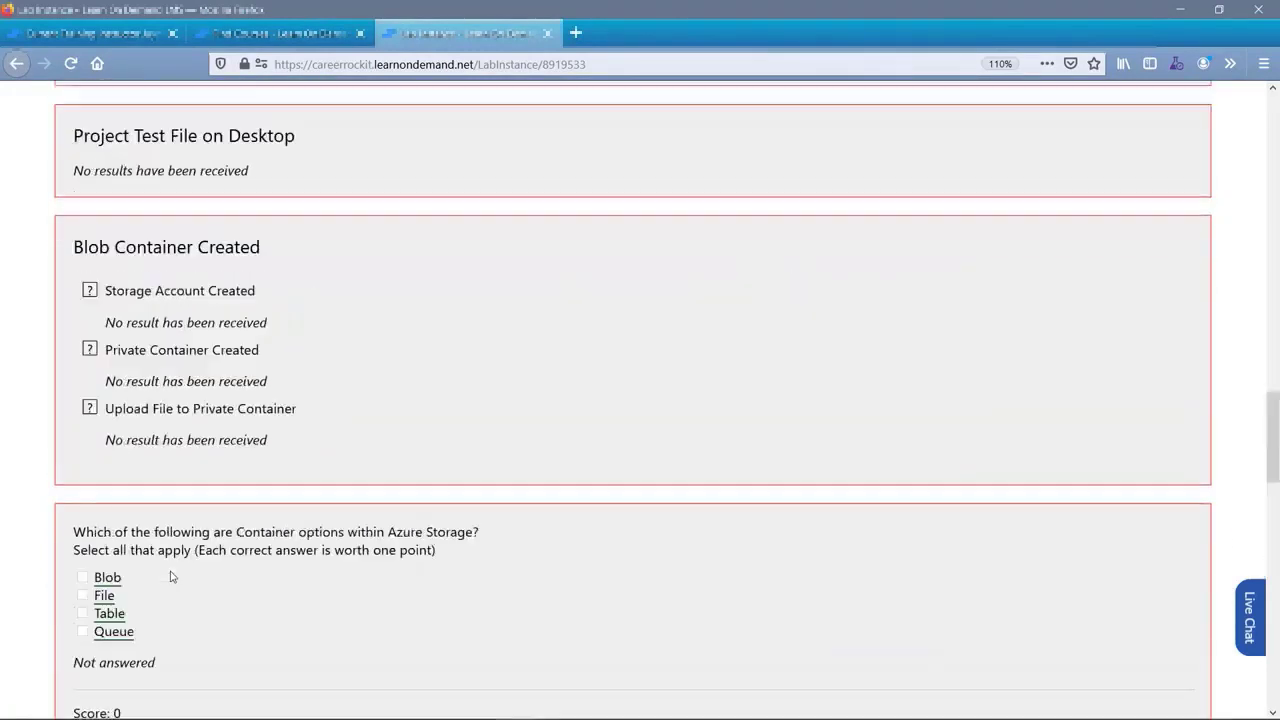
{"action": "scroll", "coordinate": [171, 574], "scroll_direction": "down", "scroll_amount": 4}
{"action": "key", "text": "Home"}
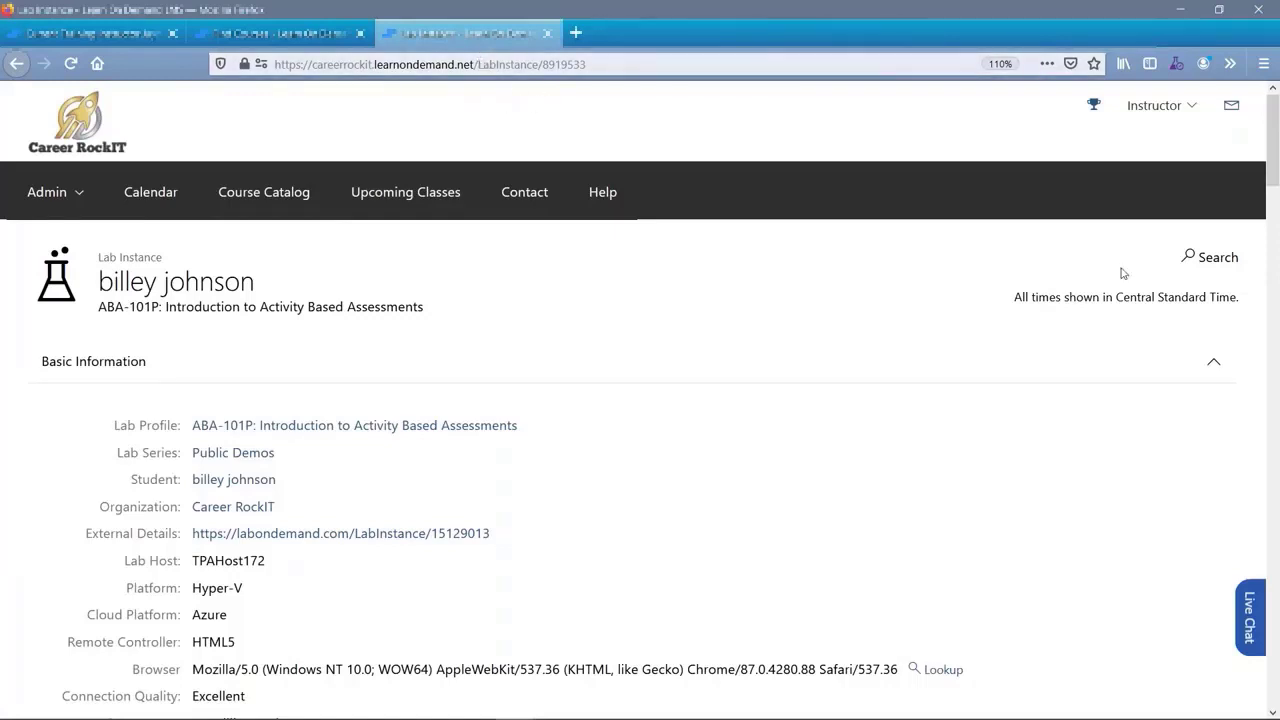
{"action": "left_click", "coordinate": [1208, 257]}
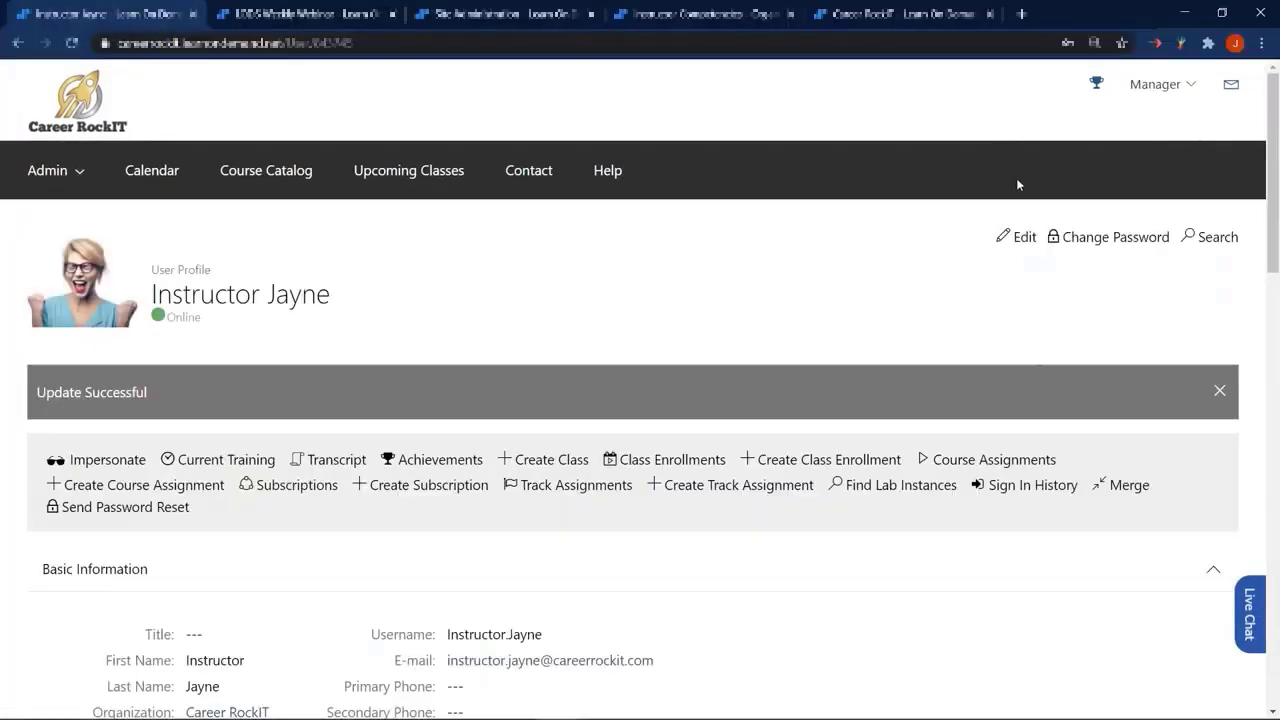
- Edit the instructor's profile to remove the Supplemental - Lab Instance Viewing role, and check the organization management settings
{"action": "left_click", "coordinate": [1012, 244]}
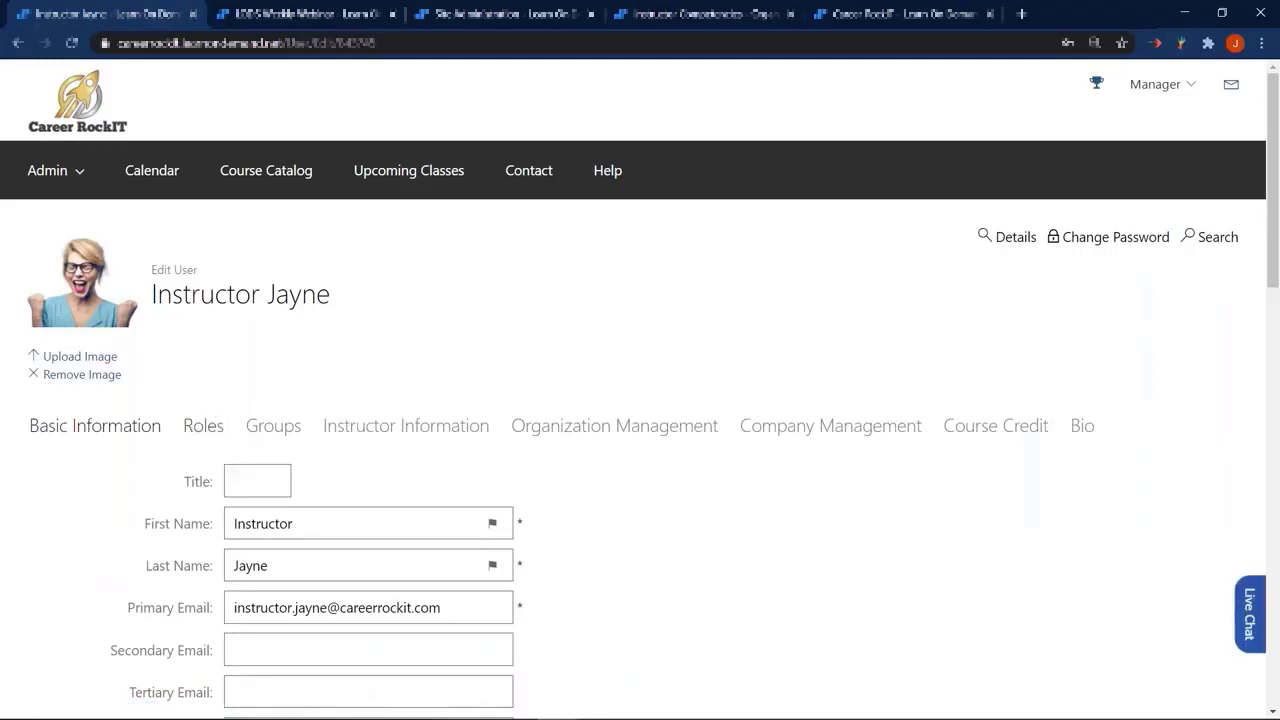
{"action": "left_click", "coordinate": [205, 428]}
{"action": "scroll", "coordinate": [415, 313], "scroll_direction": "down", "scroll_amount": 2}
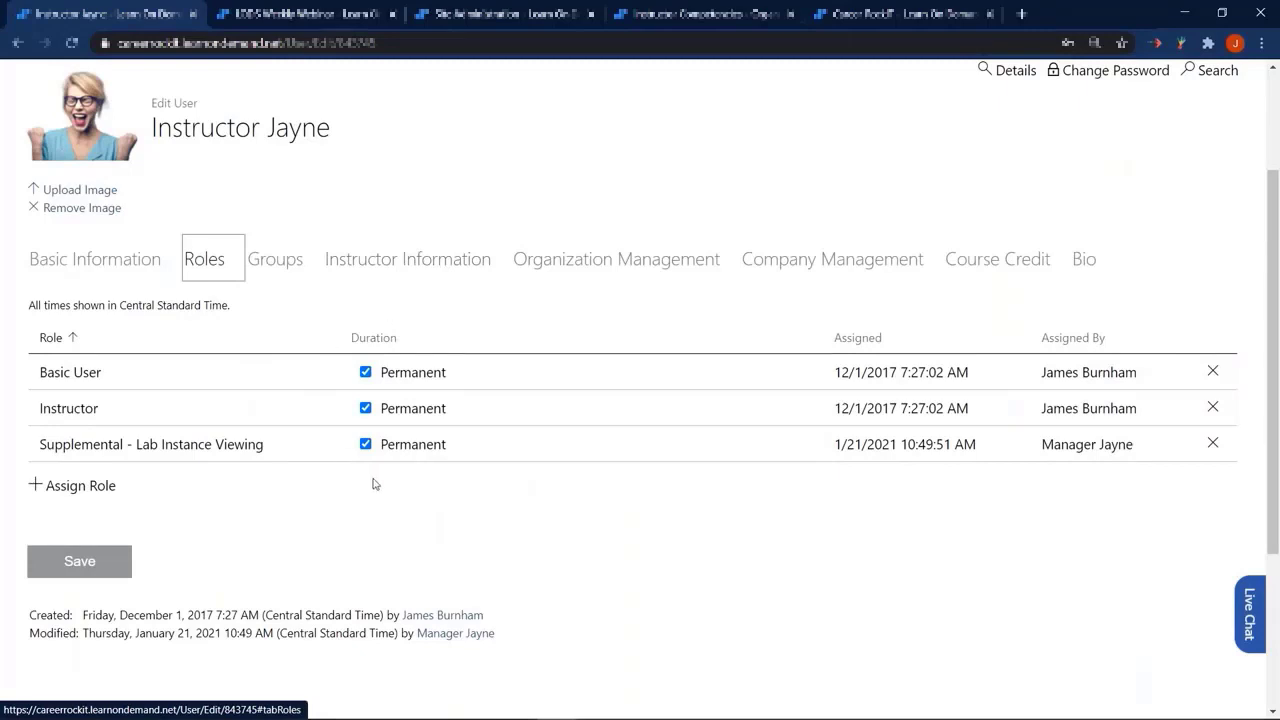
{"action": "left_click", "coordinate": [1213, 455]}
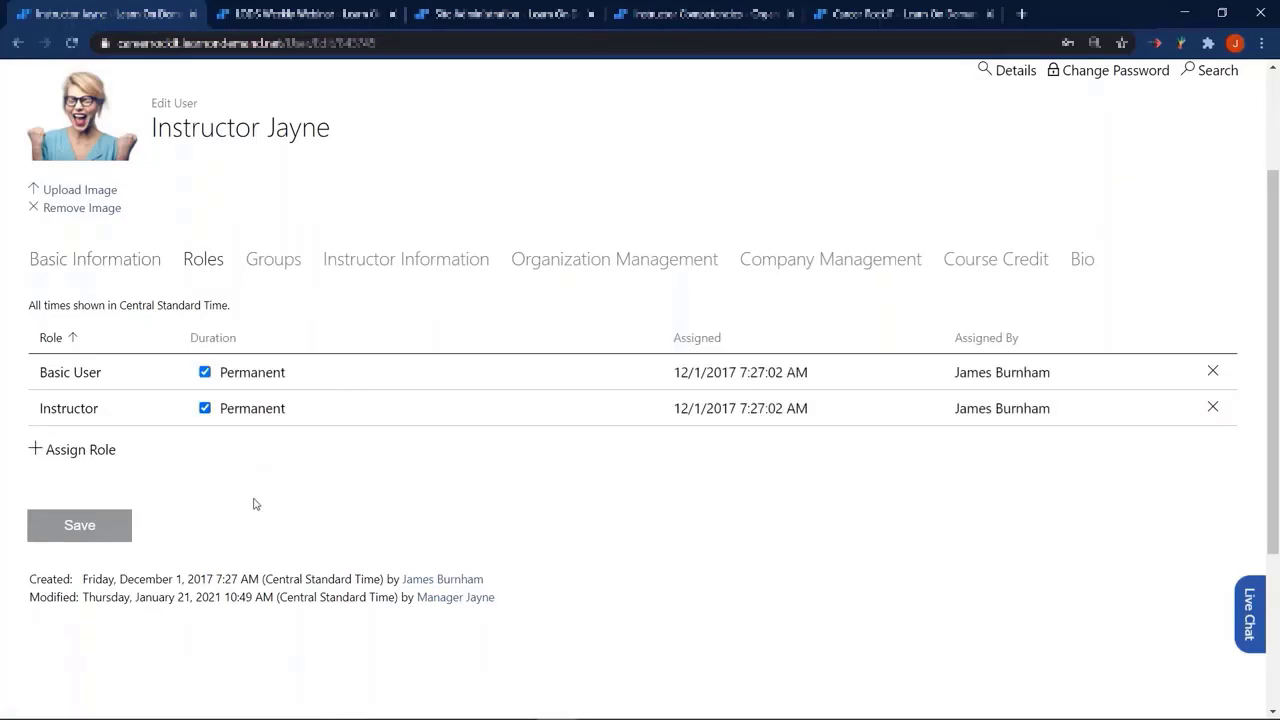
{"action": "left_click", "coordinate": [613, 268]}
{"action": "left_click", "coordinate": [211, 258]}
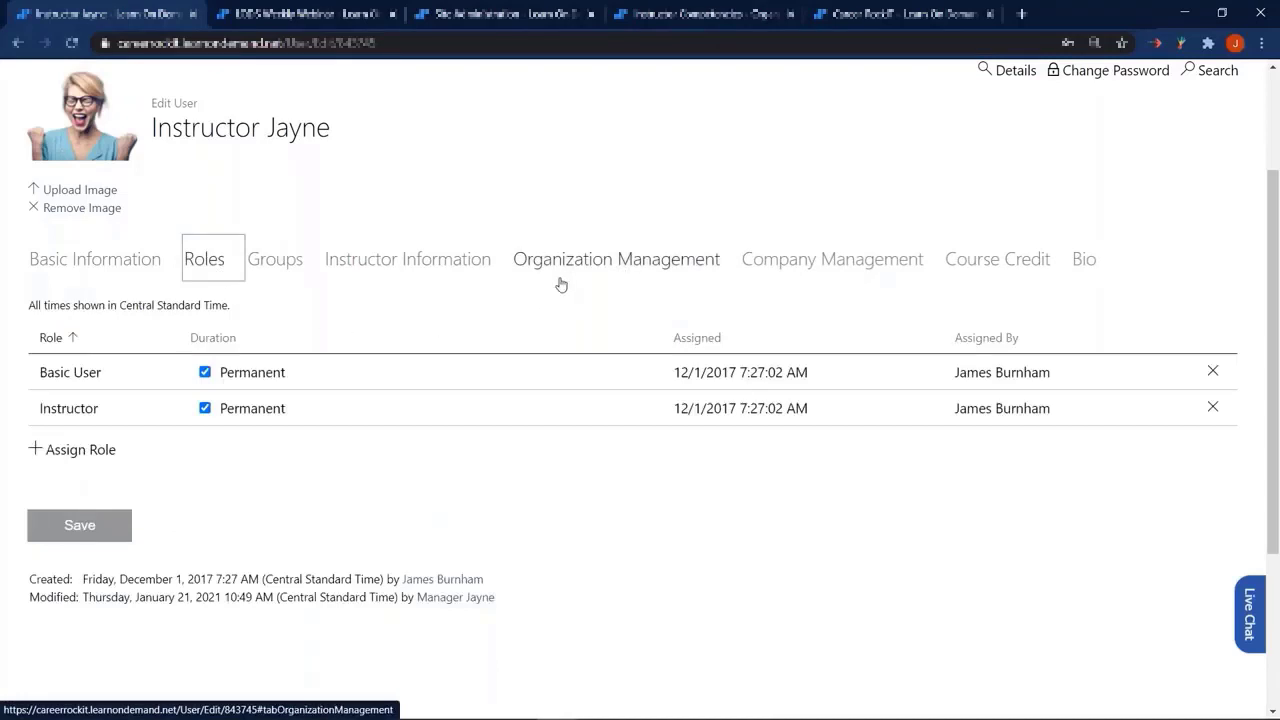
- Make the Instructor role non-permanent and set it to start on 02/01/2021 at 6:00 AM
{"action": "left_click", "coordinate": [206, 409]}
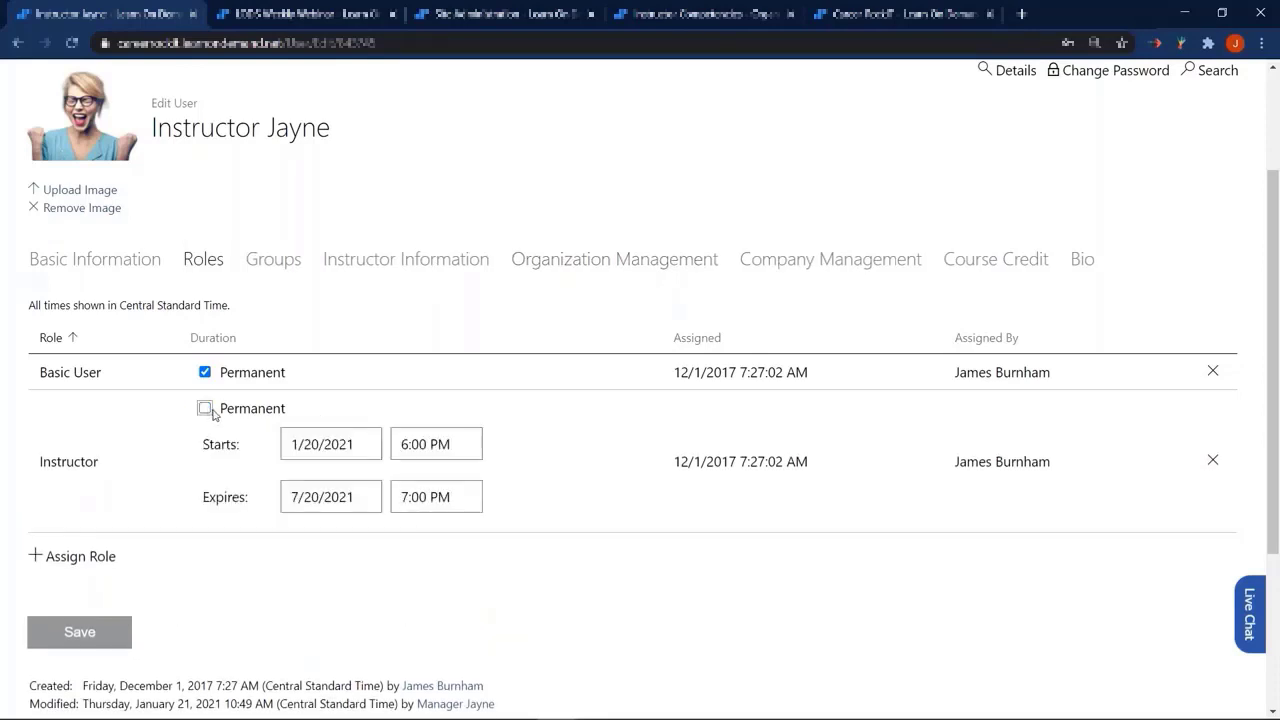
{"action": "left_click_drag", "start_coordinate": [294, 406], "coordinate": [207, 402]}
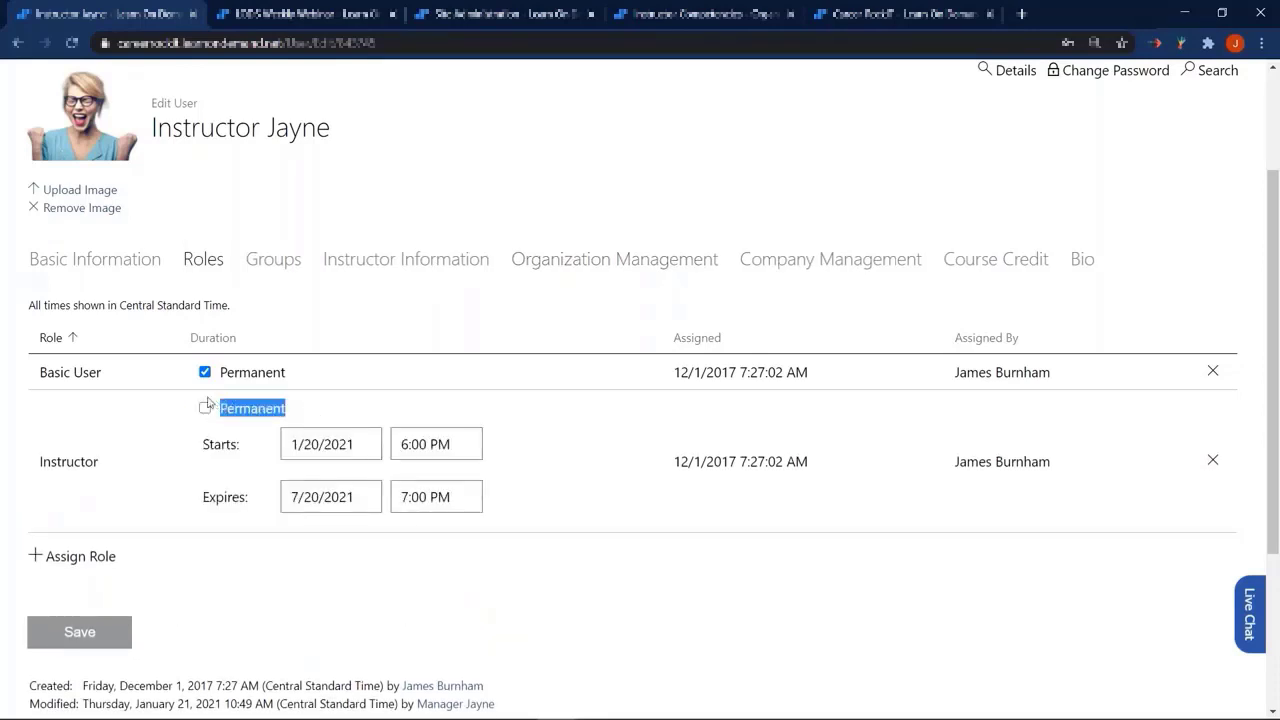
{"action": "left_click", "coordinate": [313, 440]}
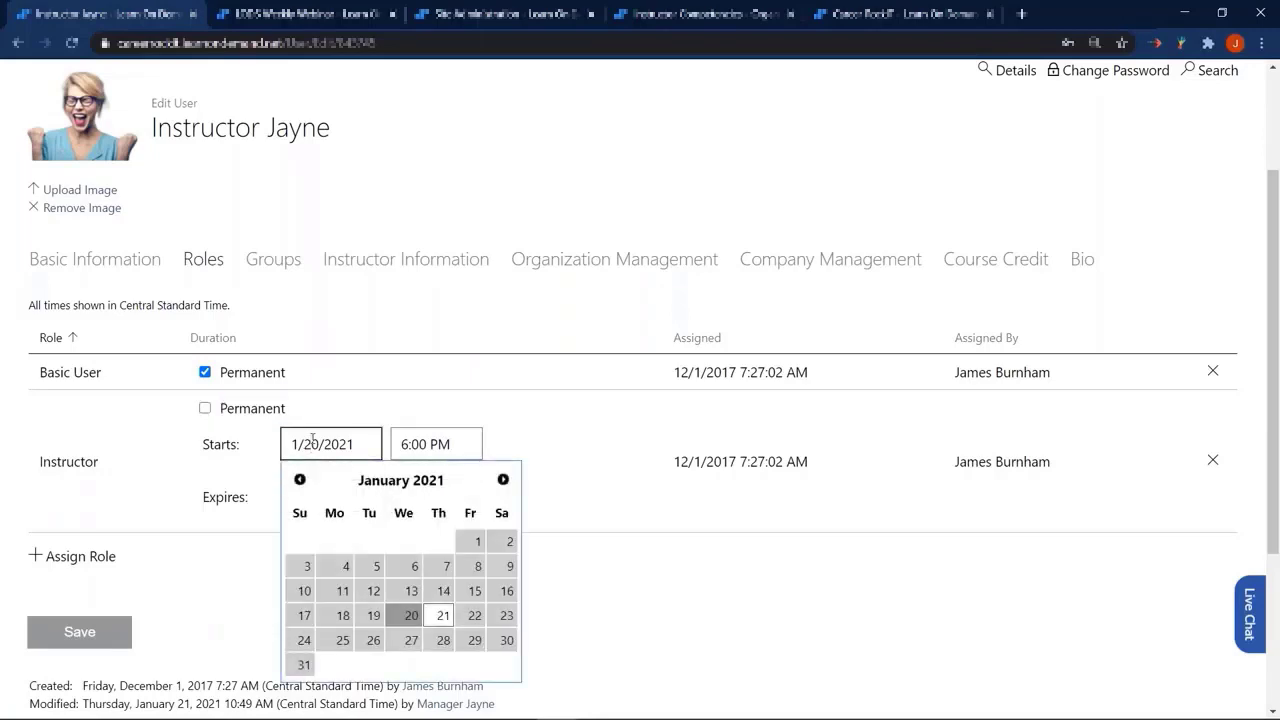
{"action": "left_click", "coordinate": [502, 480]}
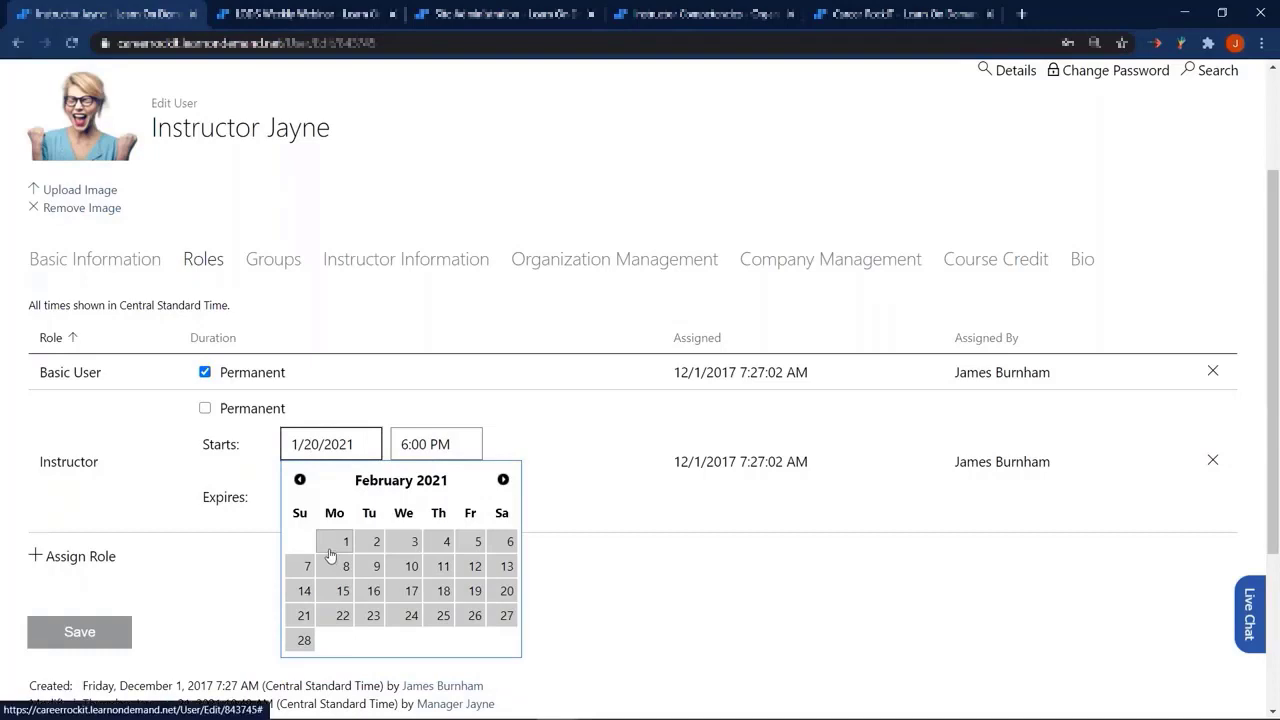
{"action": "left_click", "coordinate": [333, 548]}
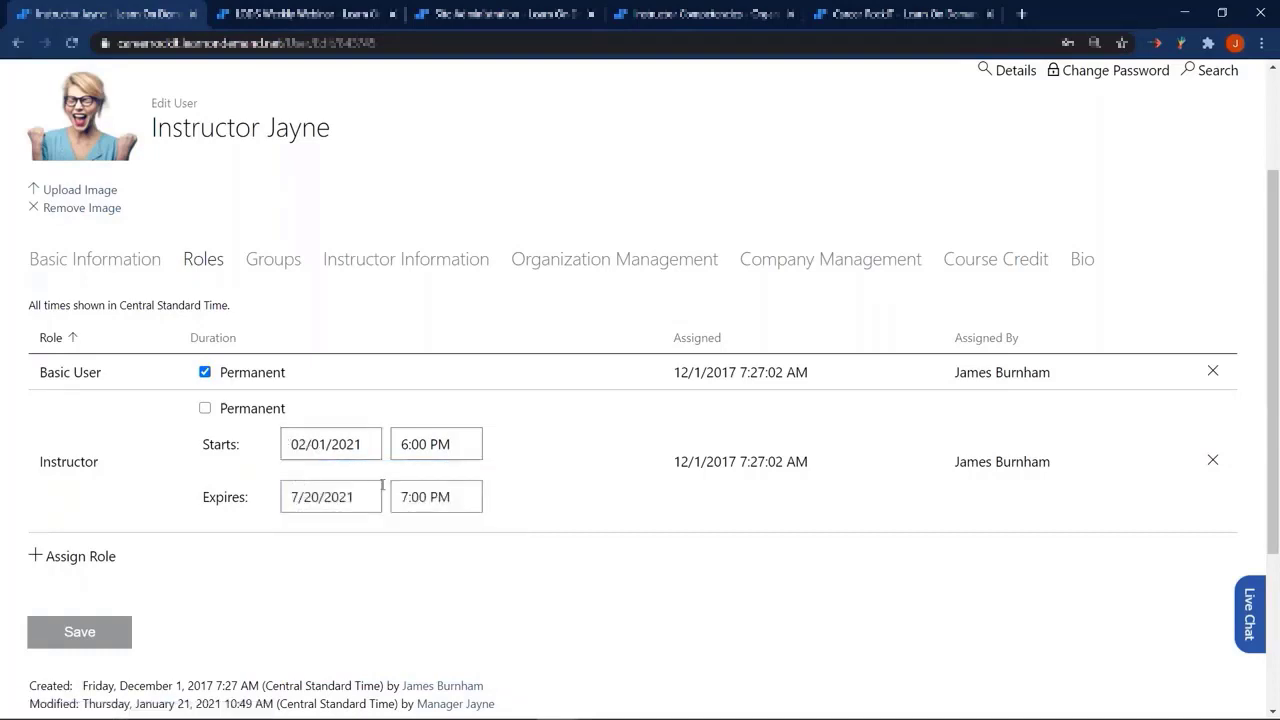
{"action": "left_click", "coordinate": [464, 450]}
{"action": "left_click", "coordinate": [424, 530]}
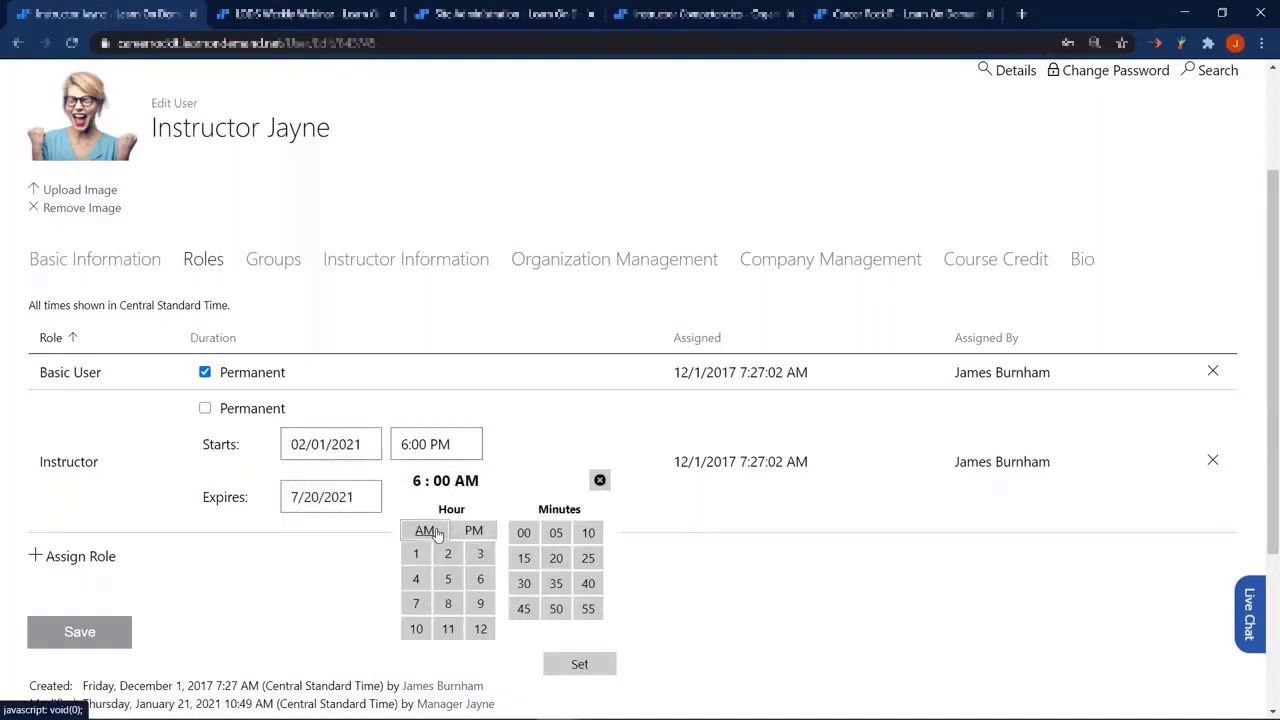
{"action": "left_click", "coordinate": [580, 664]}
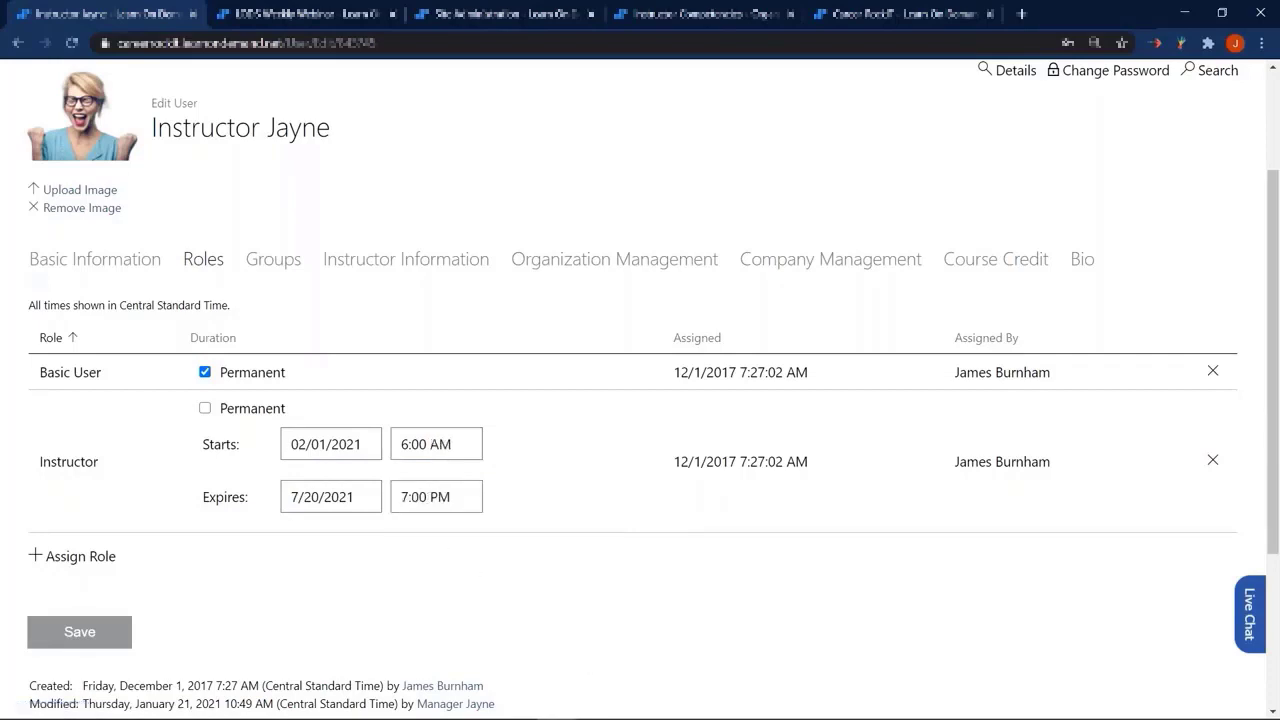
- Set the Instructor role's expiration date to 02/19/2021 and save the user profile
{"action": "left_click", "coordinate": [370, 491]}
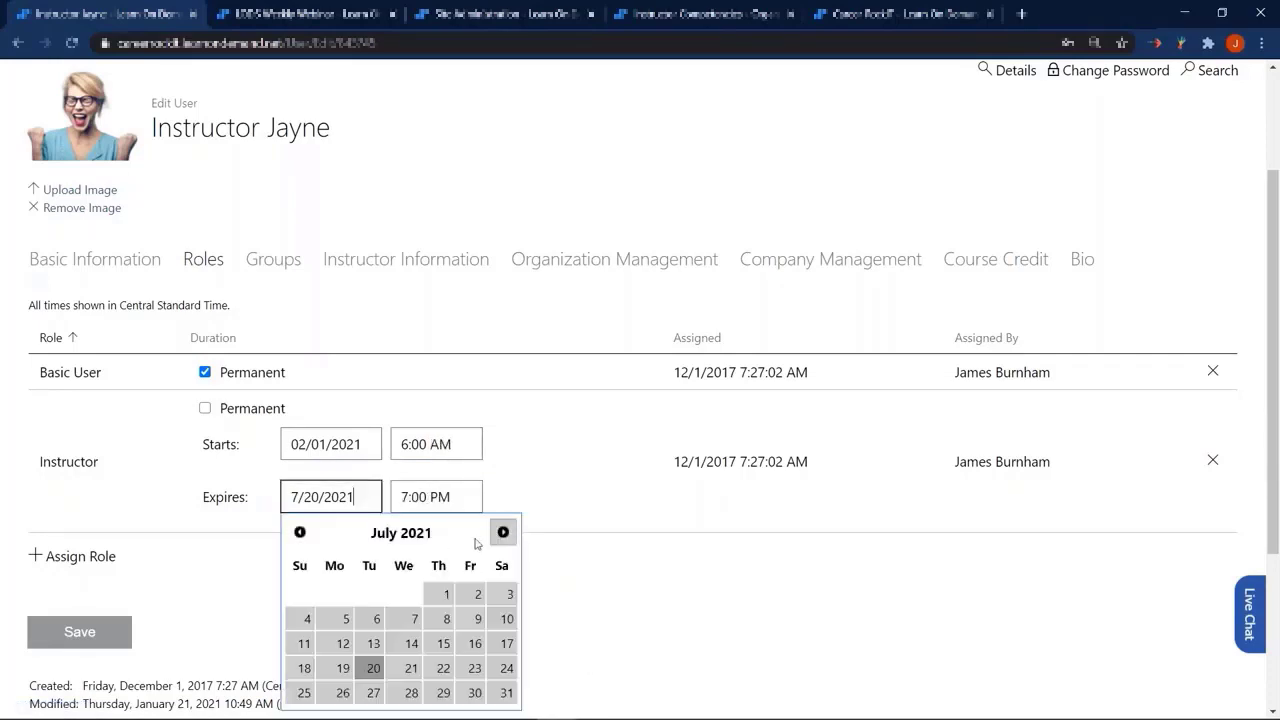
{"action": "left_click", "coordinate": [299, 533]}
{"action": "left_click", "coordinate": [299, 533]}
{"action": "left_click", "coordinate": [299, 533]}
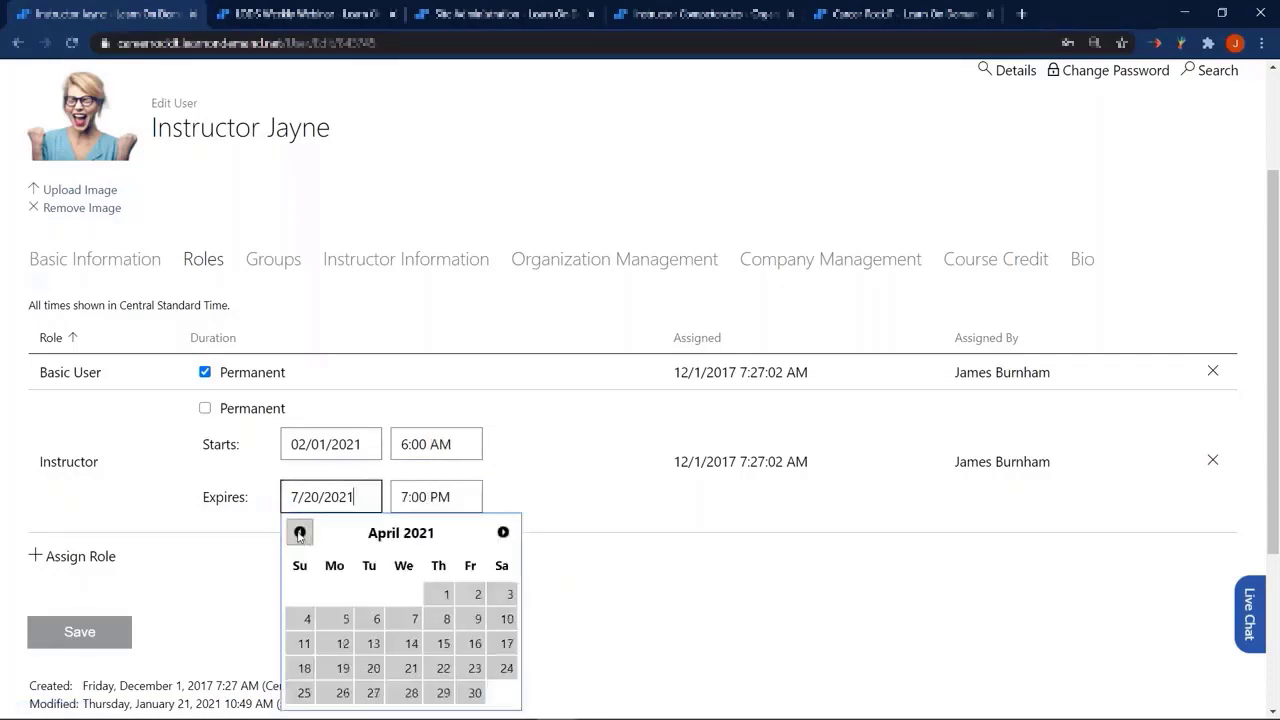
{"action": "left_click", "coordinate": [299, 533]}
{"action": "left_click", "coordinate": [299, 533]}
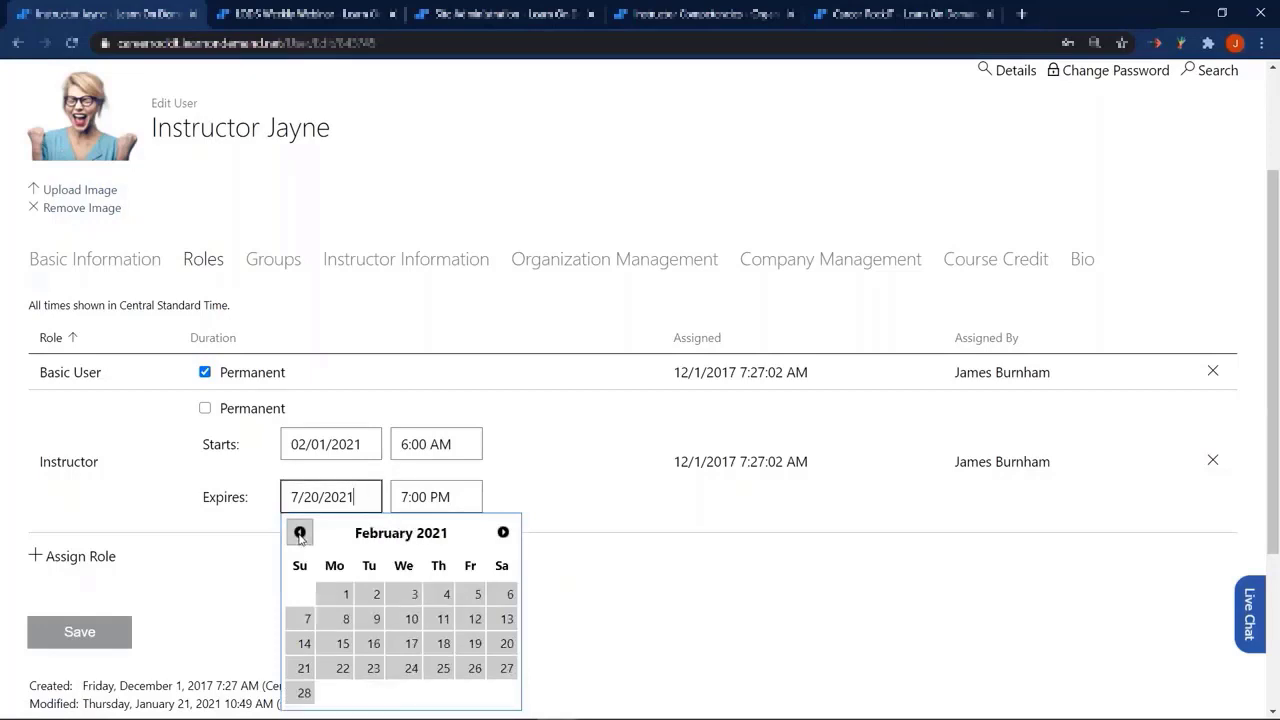
{"action": "left_click", "coordinate": [475, 644]}
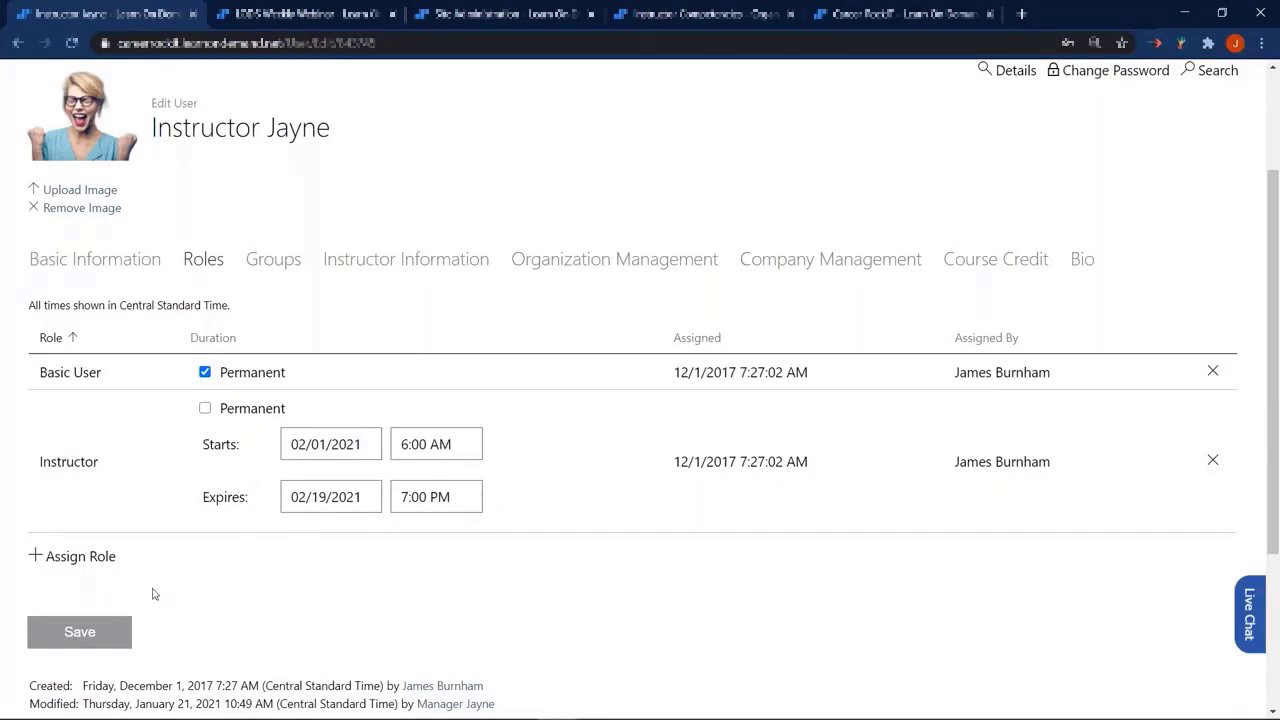
{"action": "left_click", "coordinate": [115, 643]}
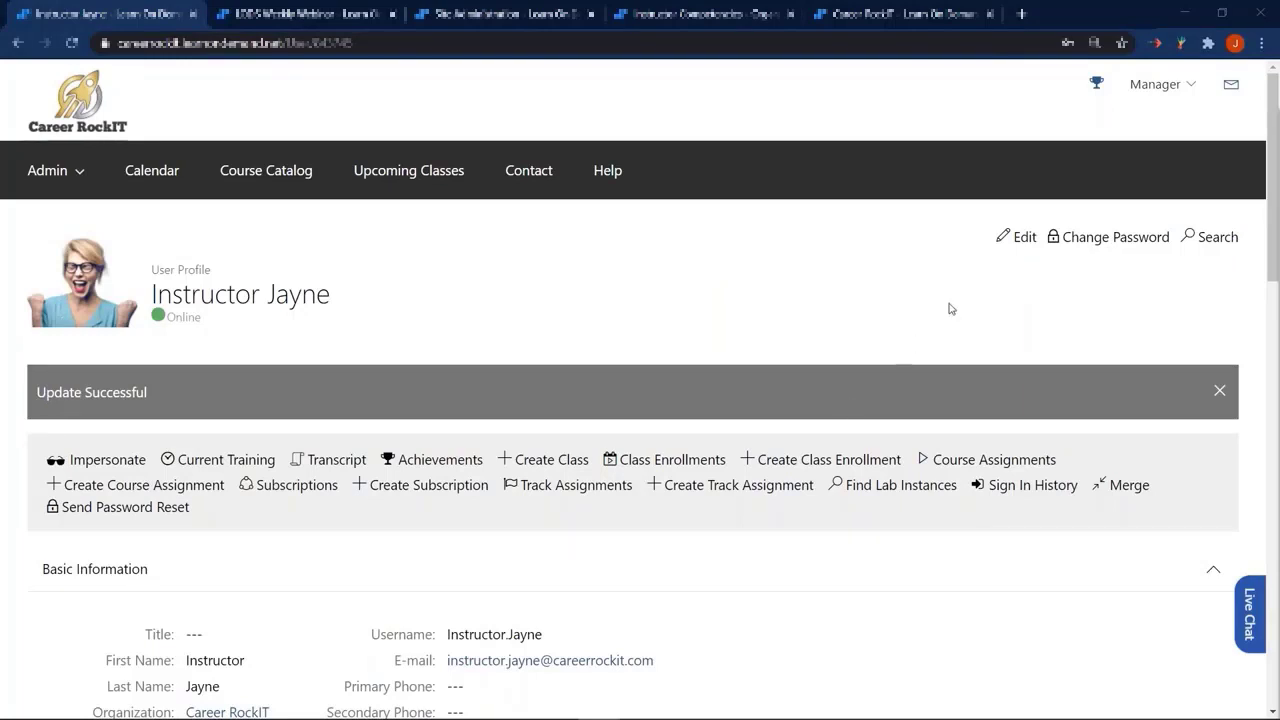
- Review the instructor information fields and the Contract Instructor opt-in in the instructor's editable profile, and return to the profile details
{"action": "left_click", "coordinate": [1025, 245]}
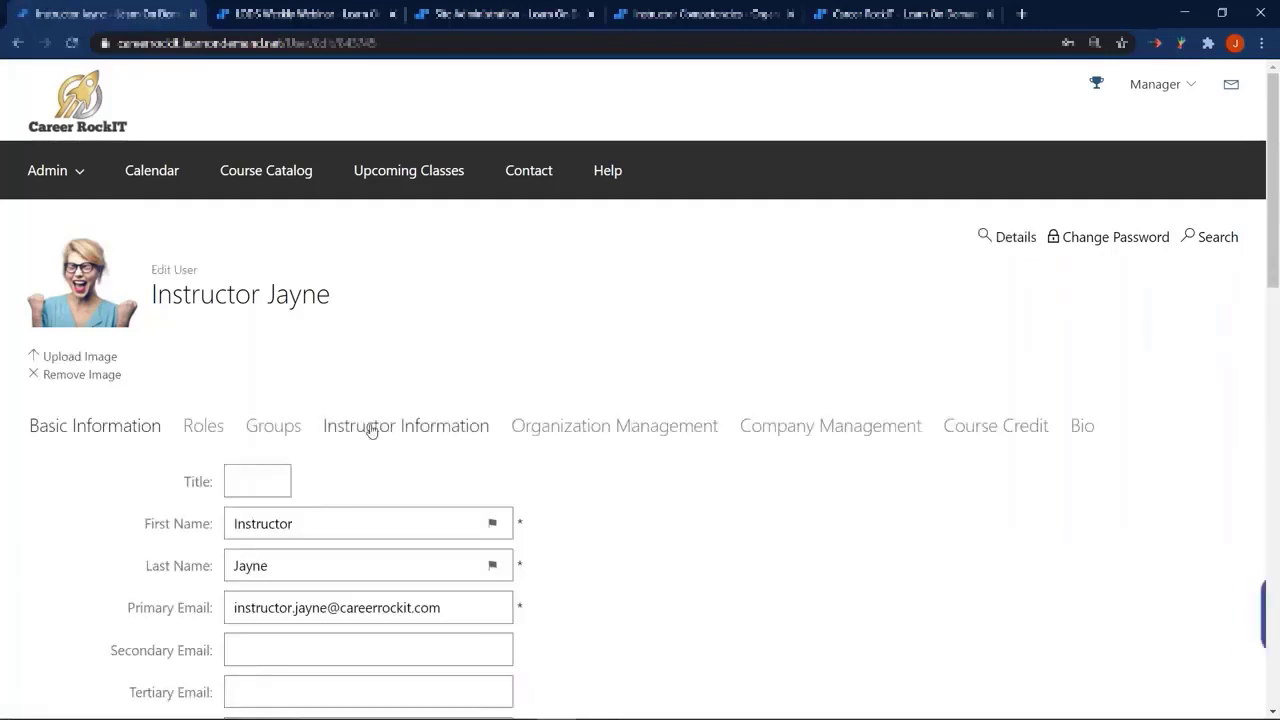
{"action": "left_click", "coordinate": [408, 426]}
{"action": "scroll", "coordinate": [378, 402], "scroll_direction": "down", "scroll_amount": 3}
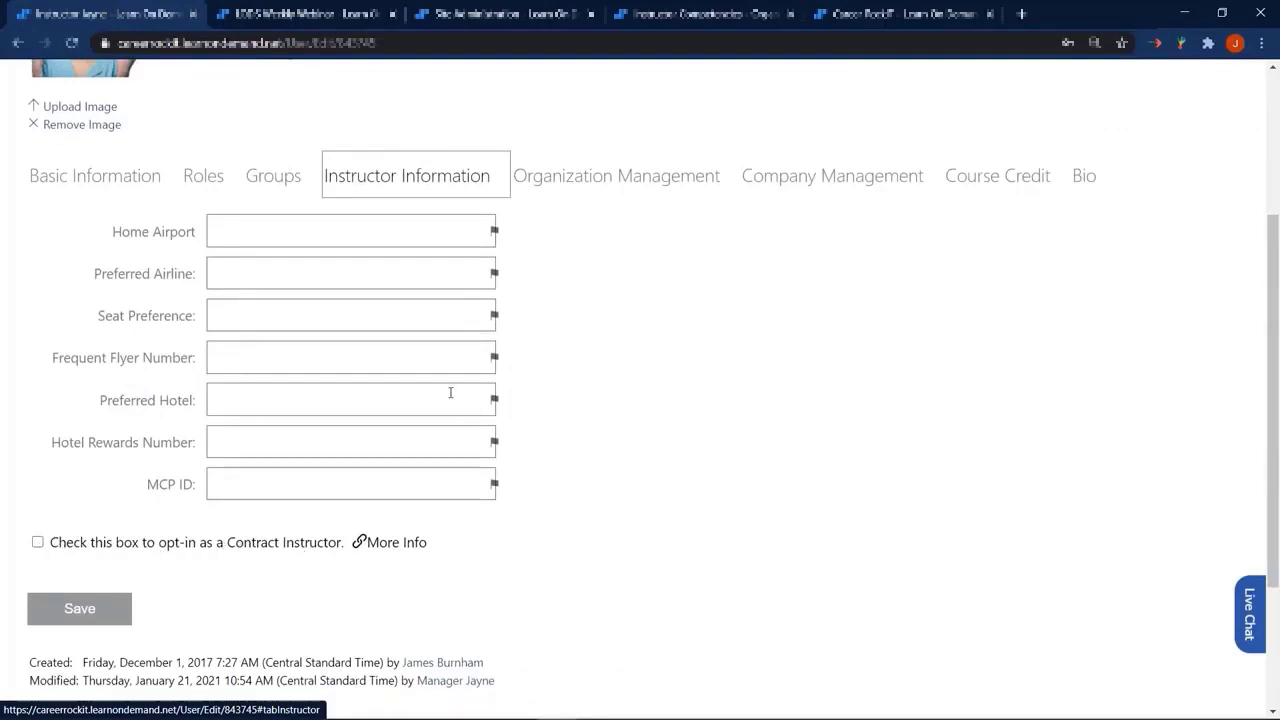
{"action": "scroll", "coordinate": [450, 392], "scroll_direction": "up", "scroll_amount": 3}
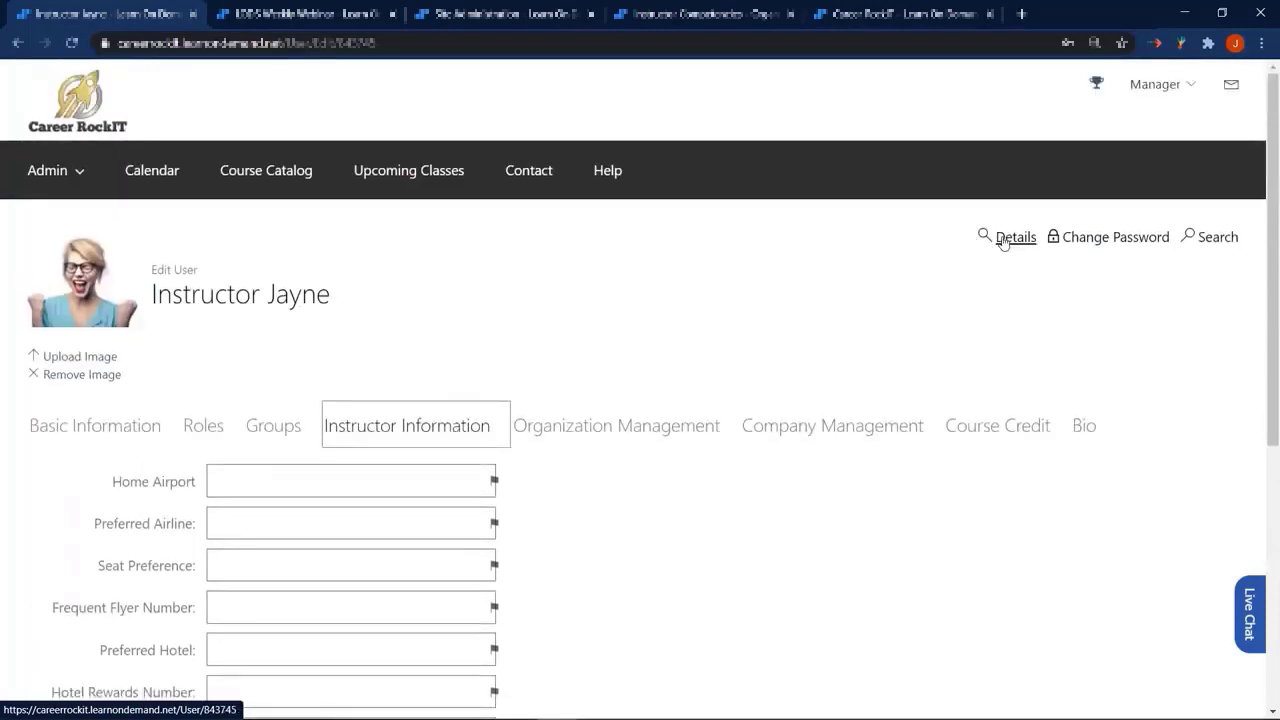
{"action": "left_click", "coordinate": [1003, 243]}
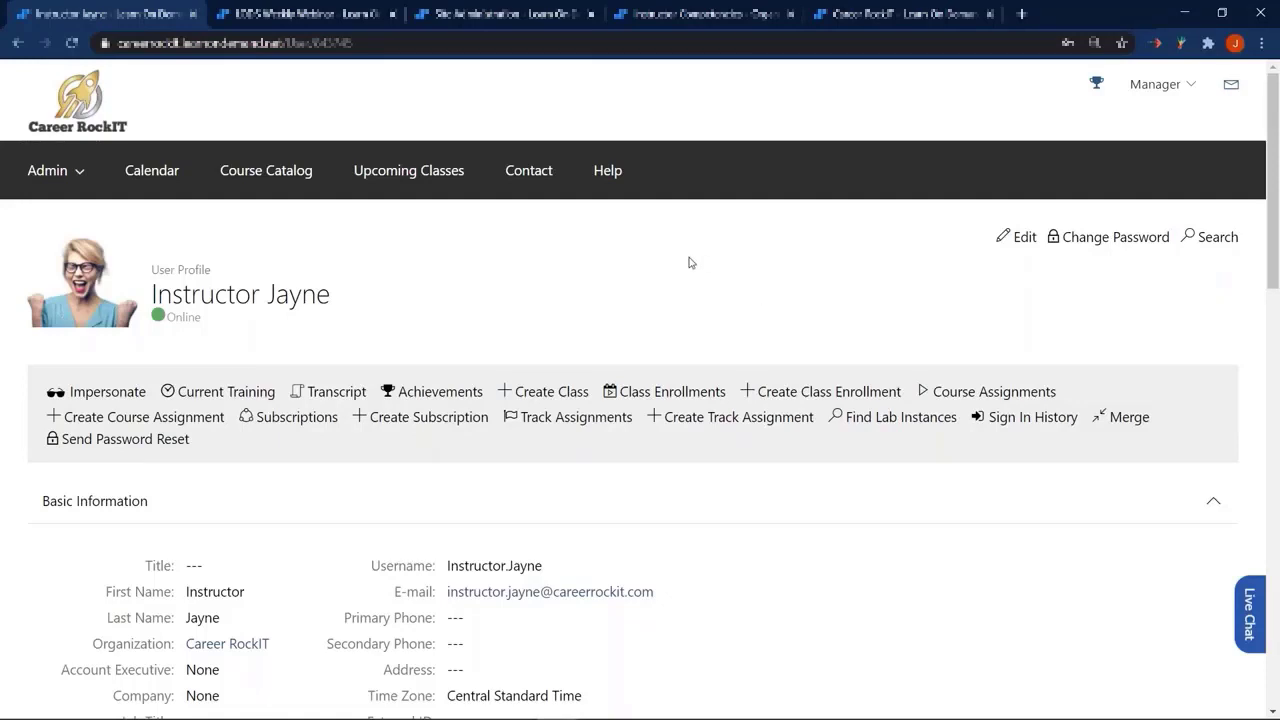
- Open the Career RockIT organization for editing and examine the Uses Contract Instructors preference in its class settings
{"action": "left_click", "coordinate": [911, 16]}
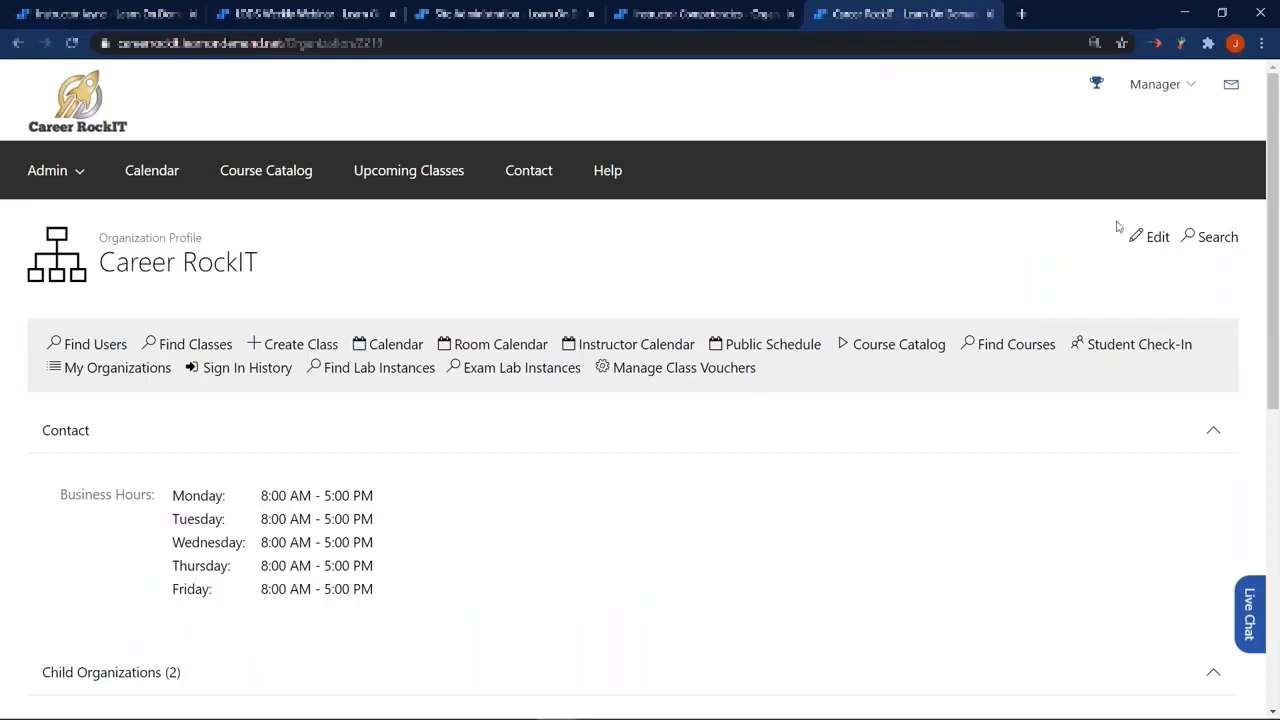
{"action": "left_click", "coordinate": [1150, 240]}
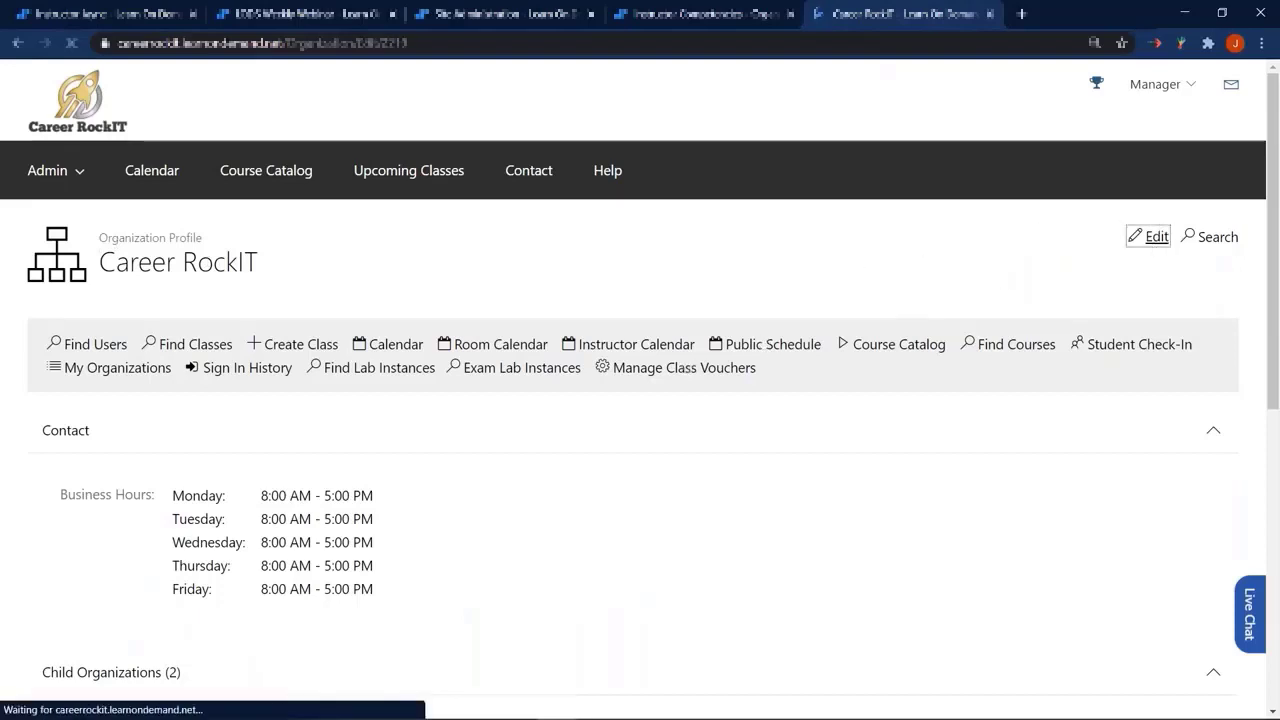
{"action": "left_click", "coordinate": [180, 343]}
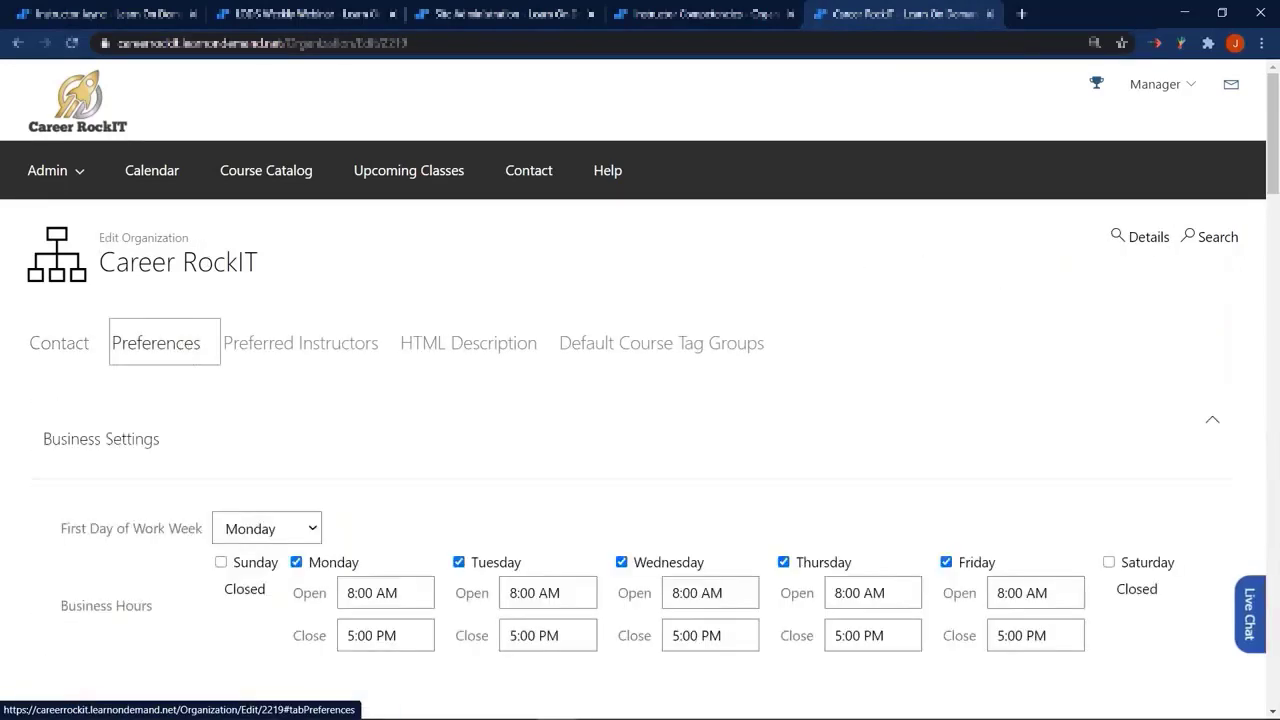
{"action": "scroll", "coordinate": [640, 400], "scroll_direction": "down", "scroll_amount": 8}
{"action": "scroll", "coordinate": [640, 400], "scroll_direction": "down", "scroll_amount": 6}
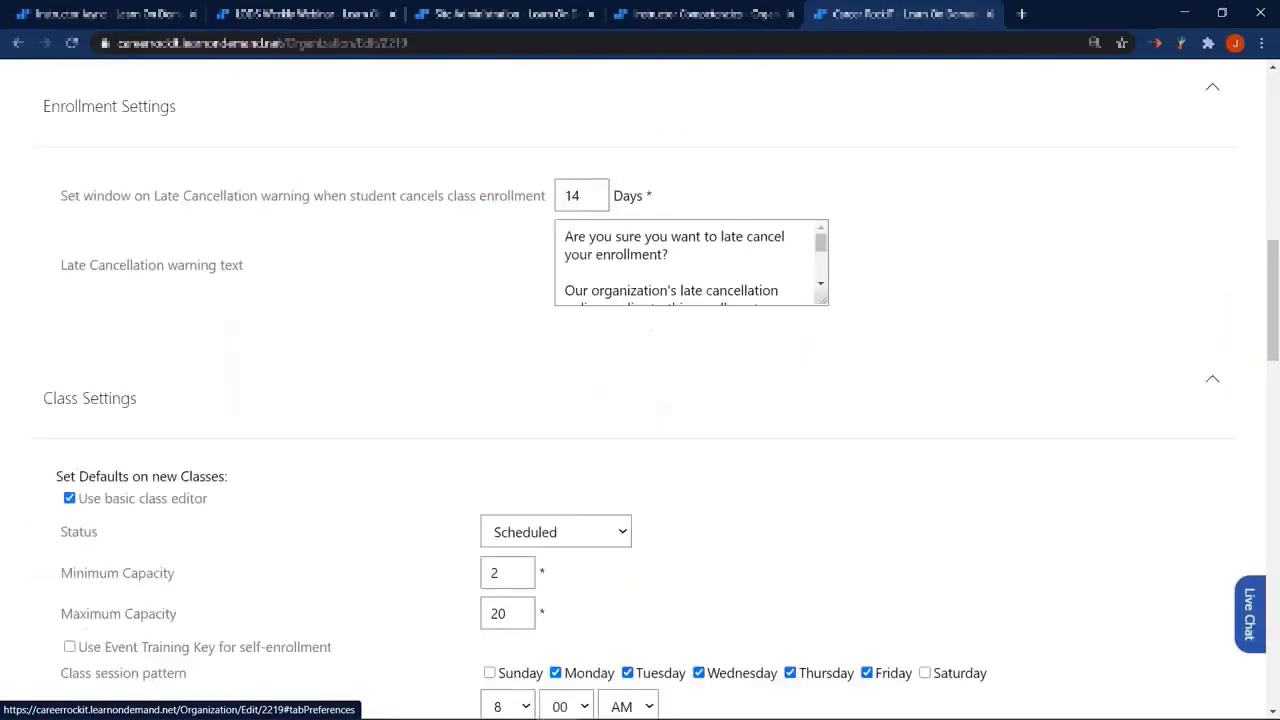
{"action": "scroll", "coordinate": [202, 540], "scroll_direction": "down", "scroll_amount": 1}
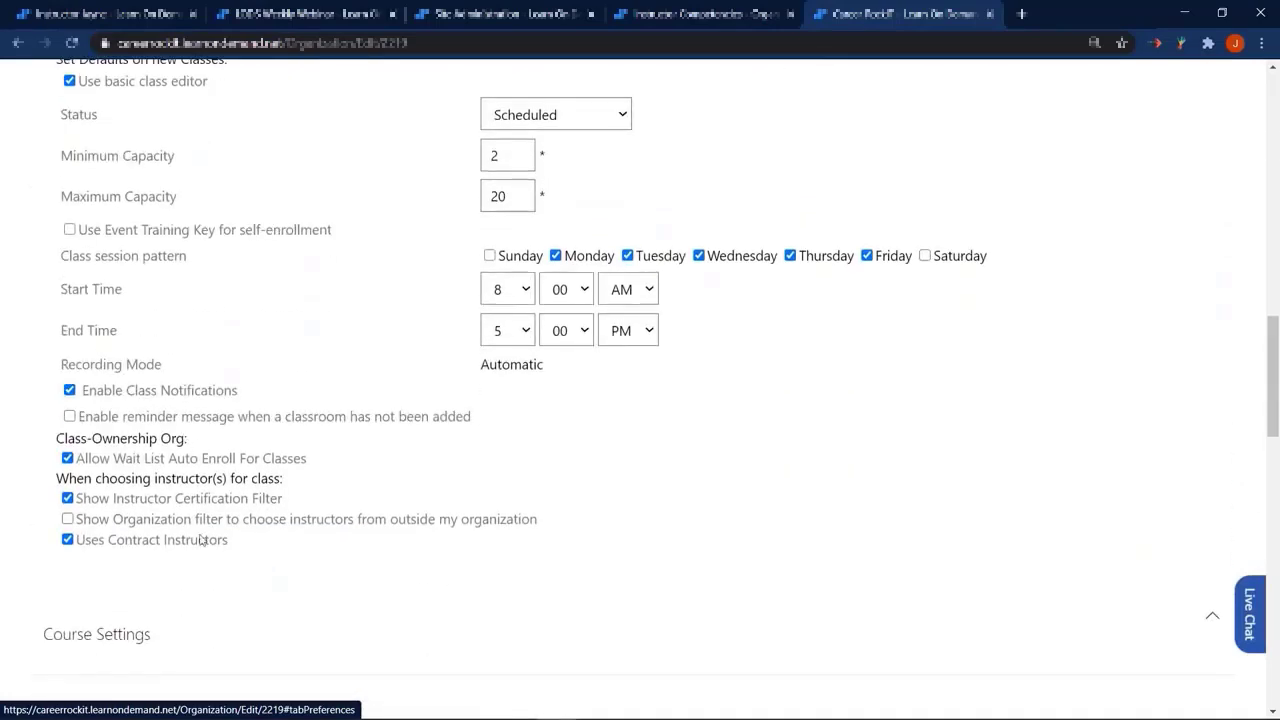
{"action": "left_click_drag", "start_coordinate": [235, 543], "coordinate": [75, 542]}
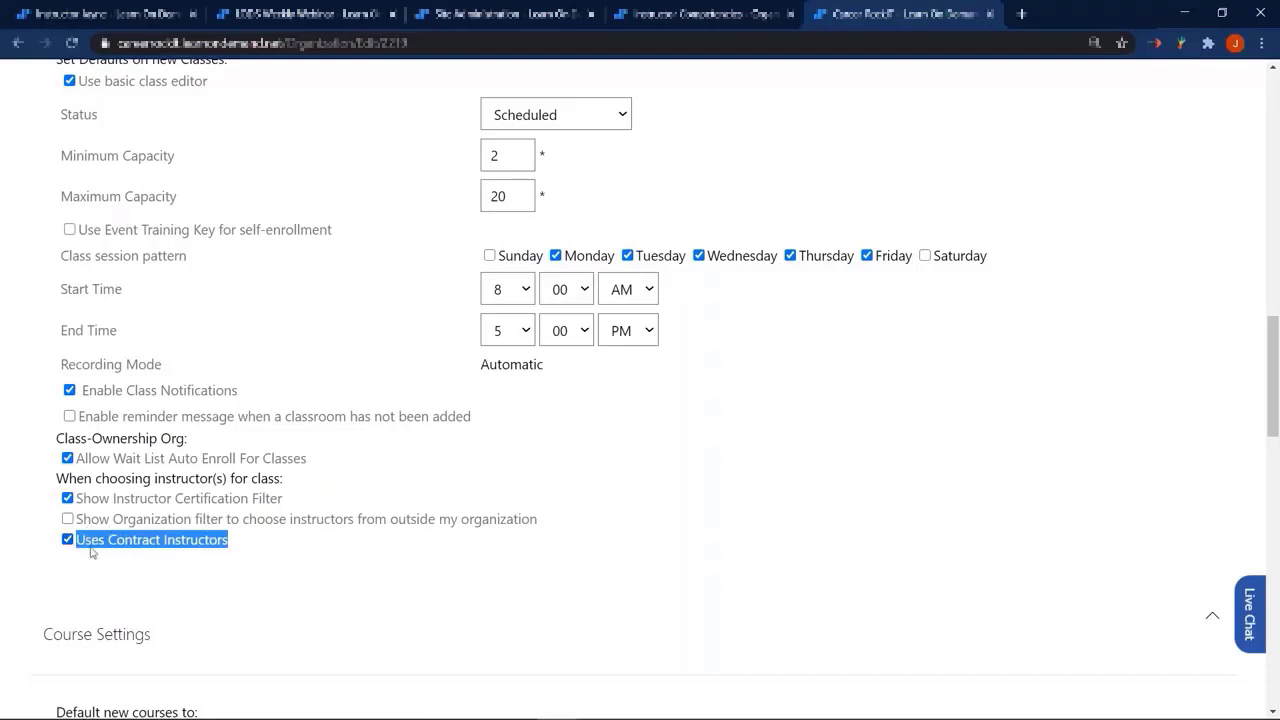
{"action": "scroll", "coordinate": [354, 341], "scroll_direction": "up", "scroll_amount": 3}
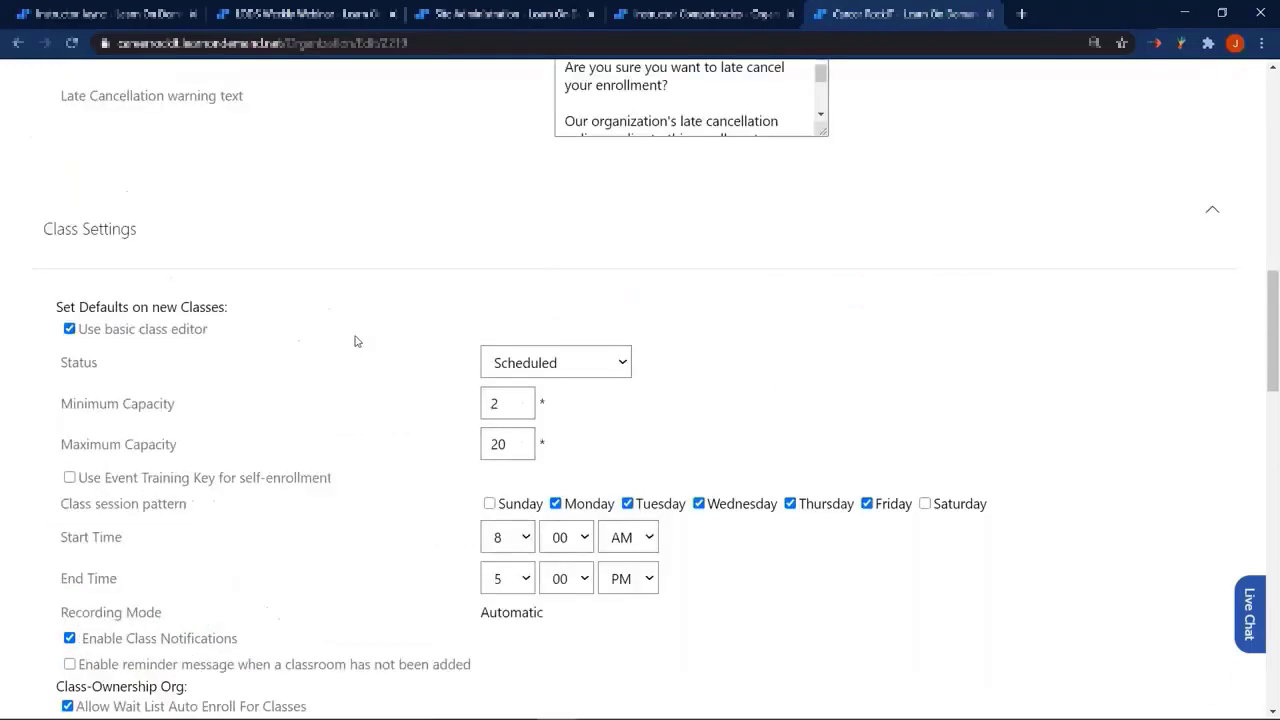
{"action": "scroll", "coordinate": [357, 337], "scroll_direction": "up", "scroll_amount": 9}
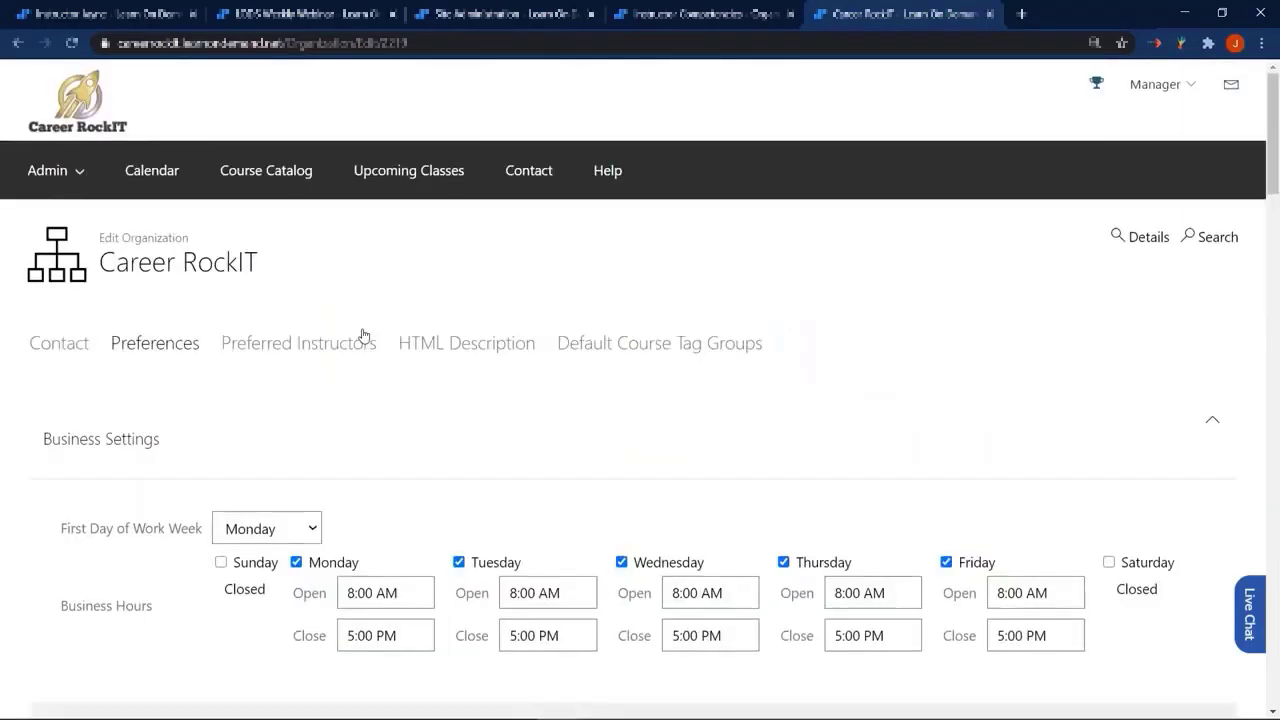
- Run an unfiltered instructor search from Site Administration and look through the resulting list
{"action": "left_click", "coordinate": [243, 16]}
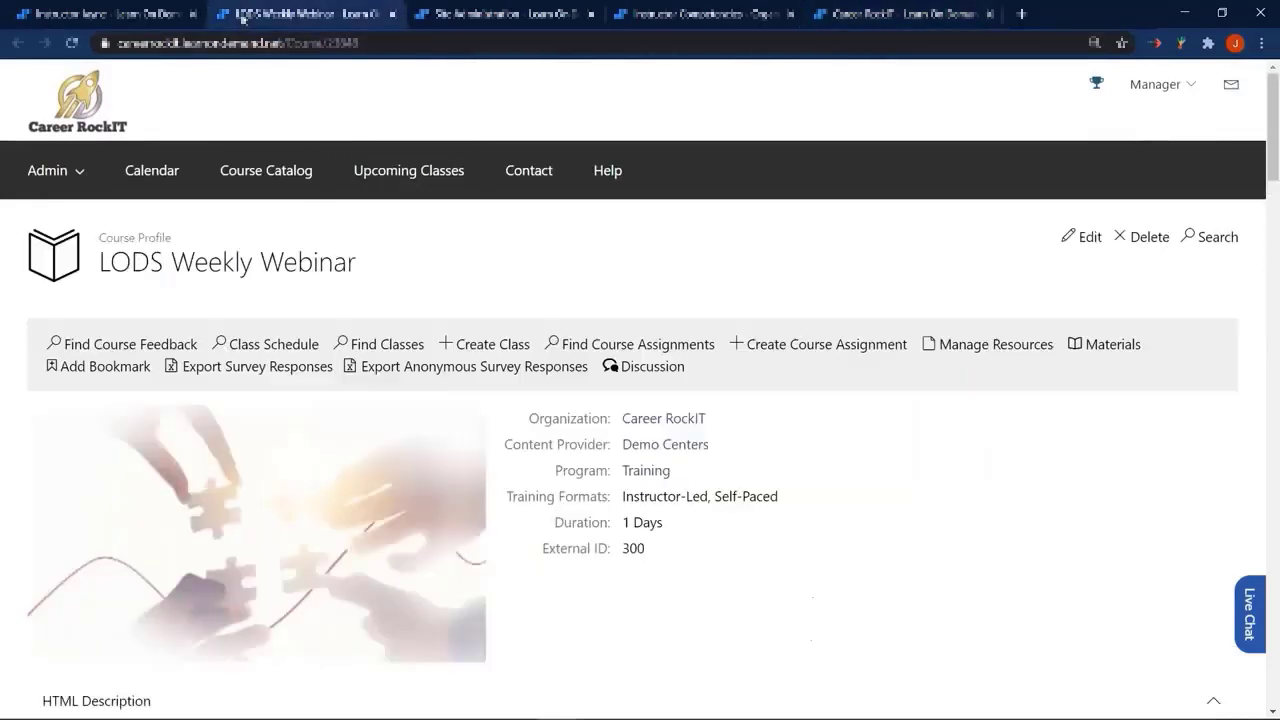
{"action": "left_click", "coordinate": [458, 16]}
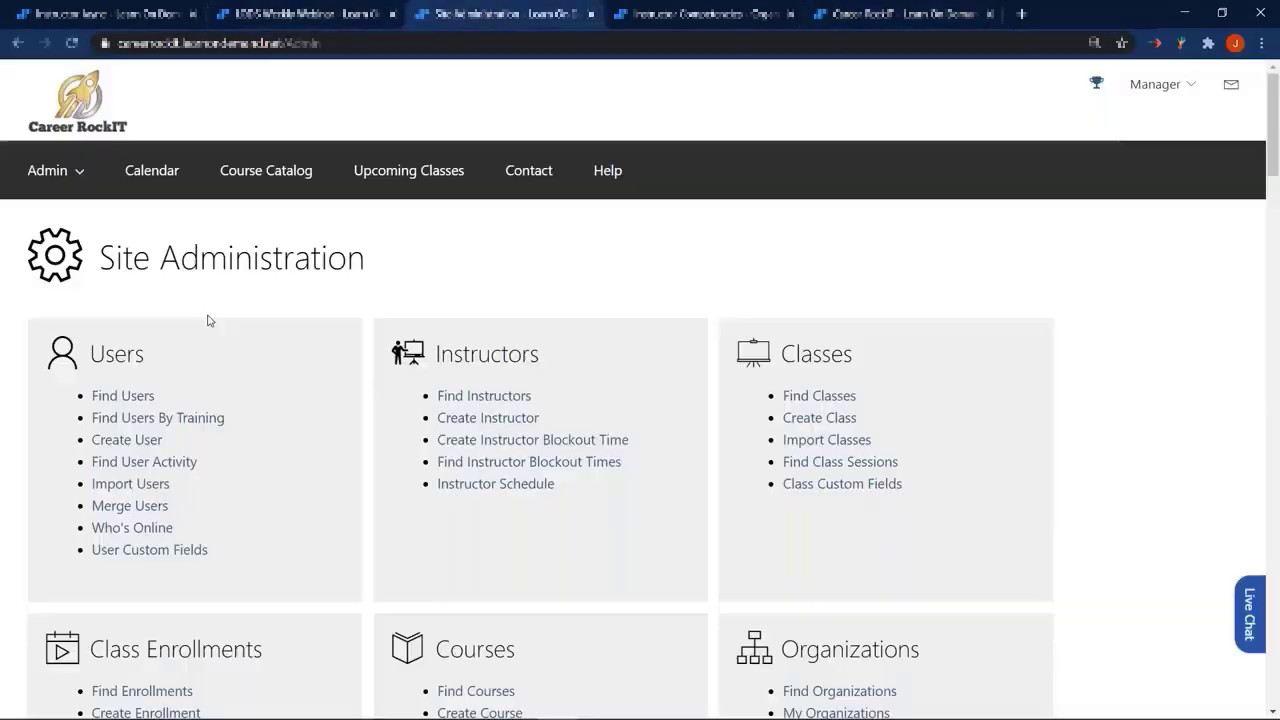
{"action": "left_click", "coordinate": [466, 400]}
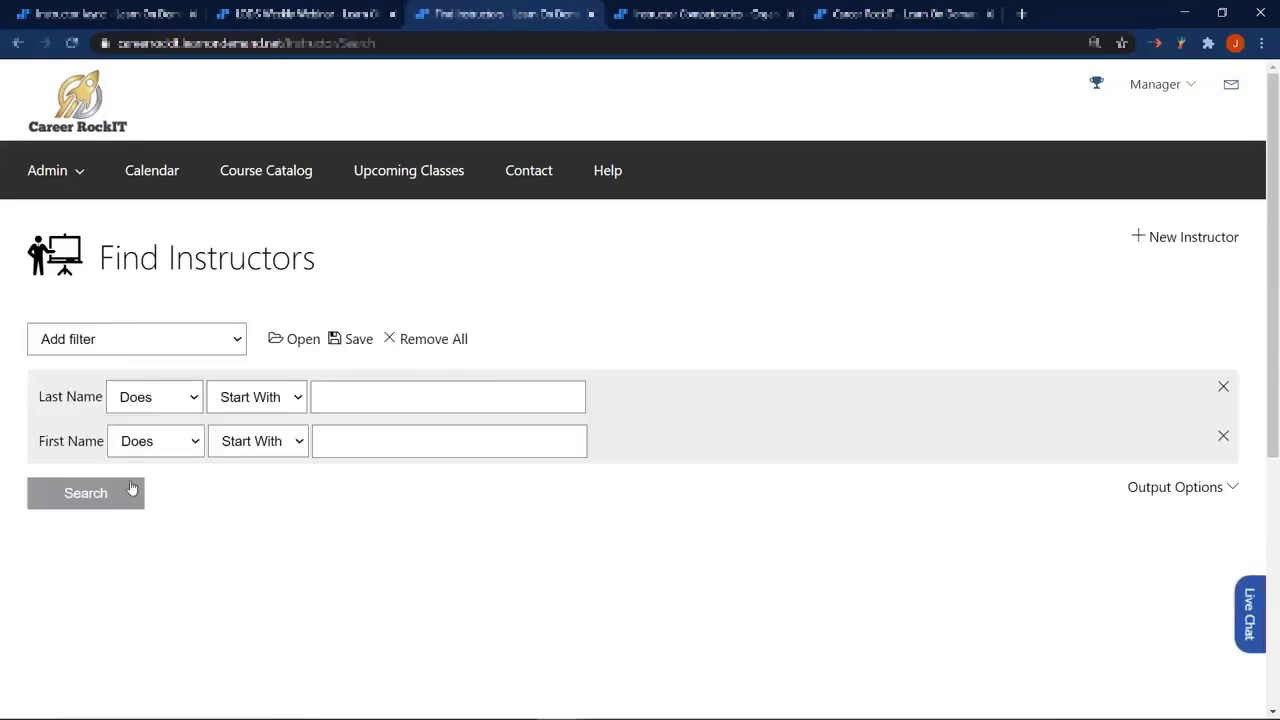
{"action": "left_click", "coordinate": [131, 487]}
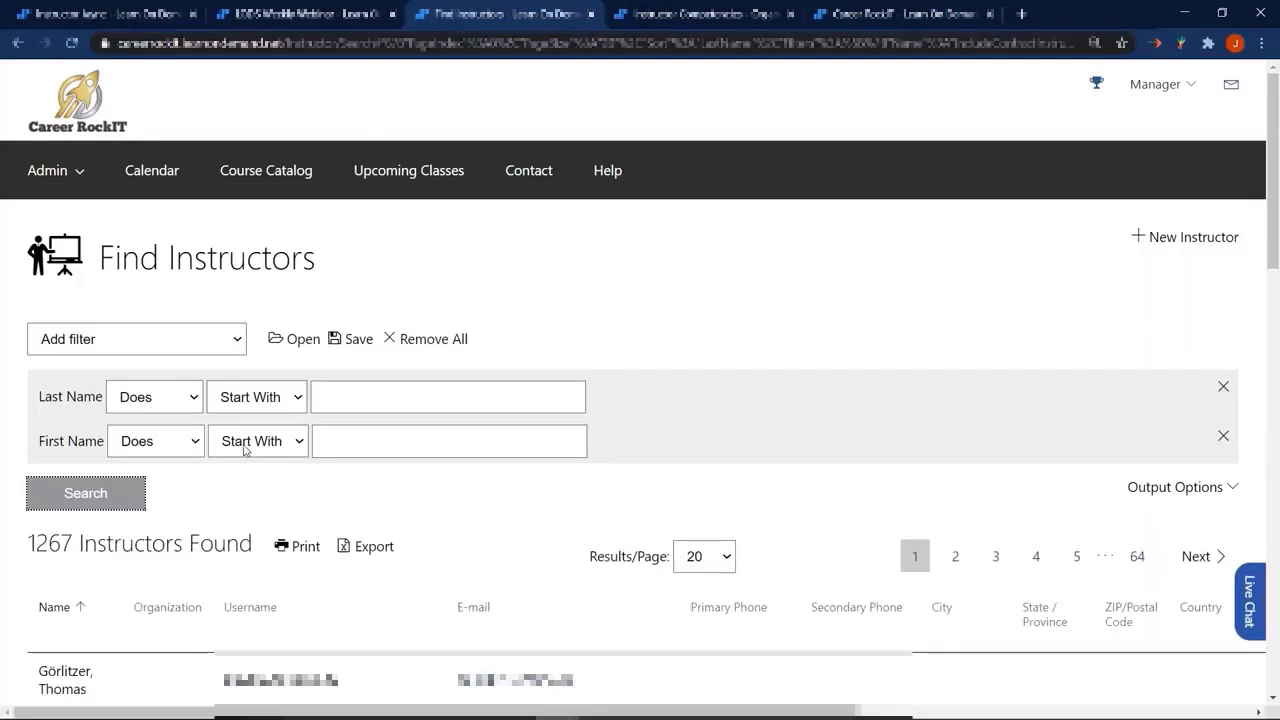
{"action": "scroll", "coordinate": [92, 480], "scroll_direction": "down", "scroll_amount": 2}
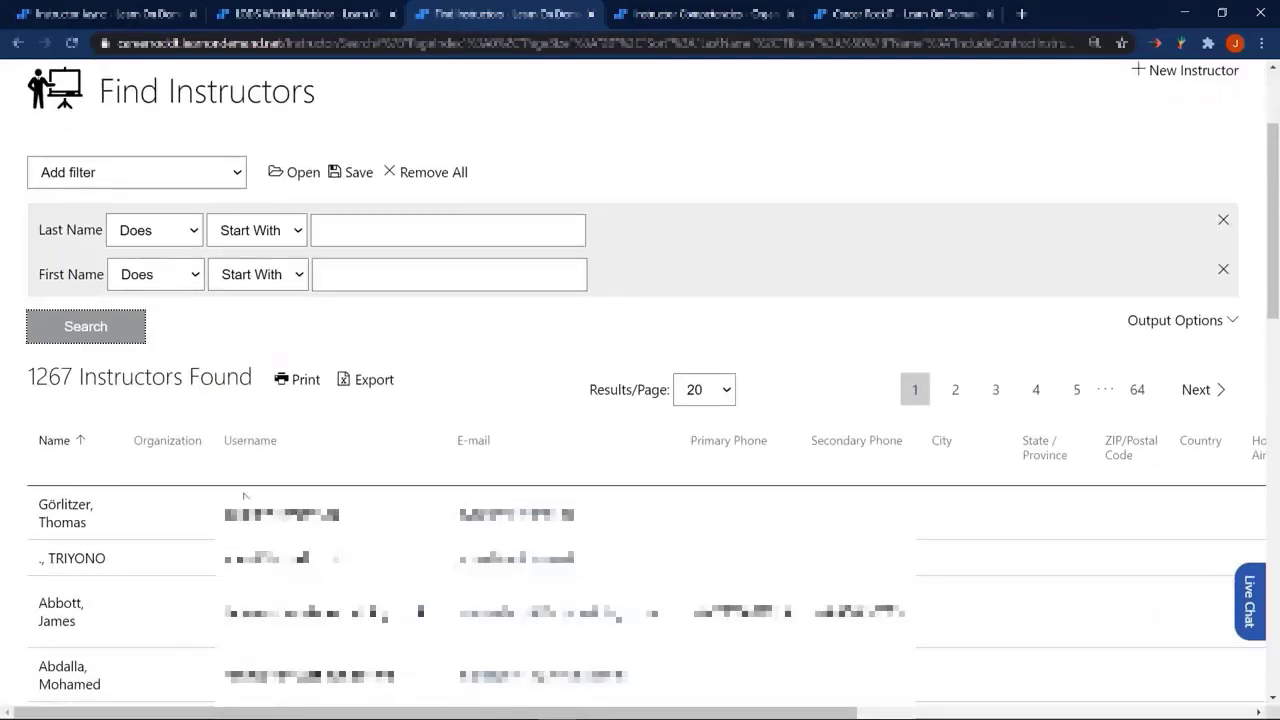
{"action": "scroll", "coordinate": [182, 566], "scroll_direction": "down", "scroll_amount": 2}
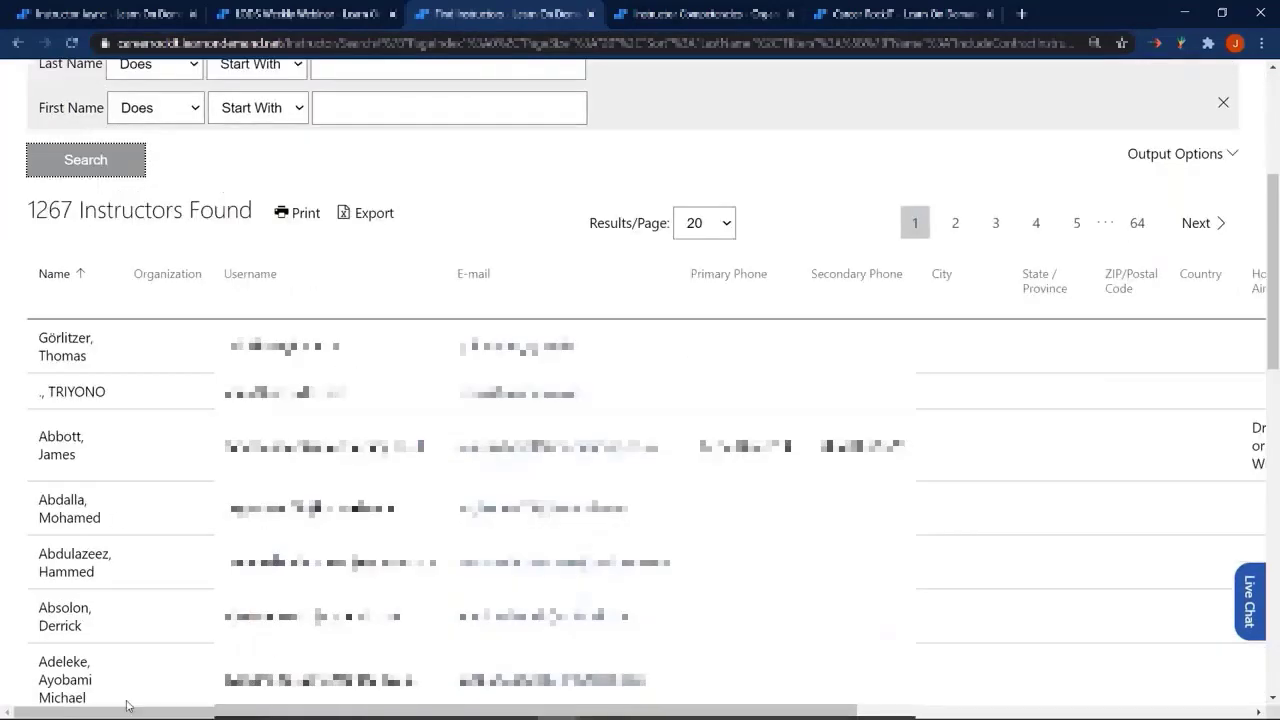
{"action": "scroll", "coordinate": [166, 443], "scroll_direction": "up", "scroll_amount": 3}
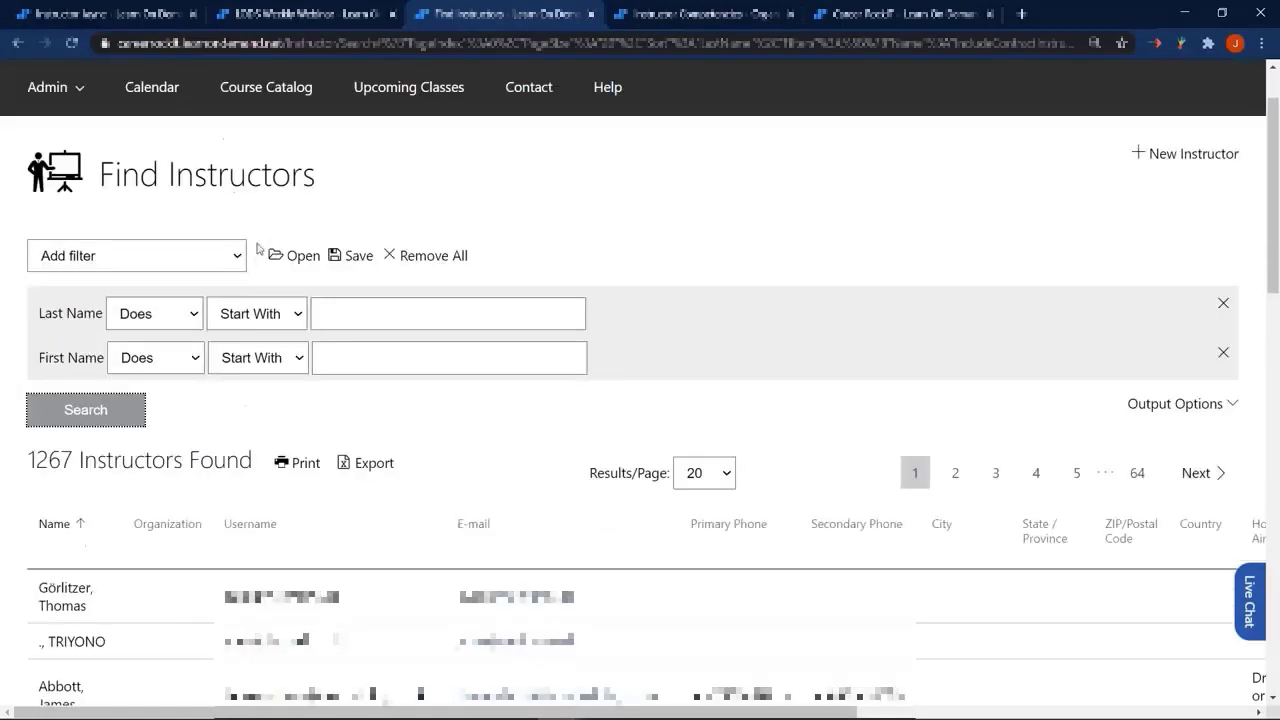
- Search for instructors who belong to the Career RockIT organization, including its child organizations
{"action": "left_click", "coordinate": [240, 258]}
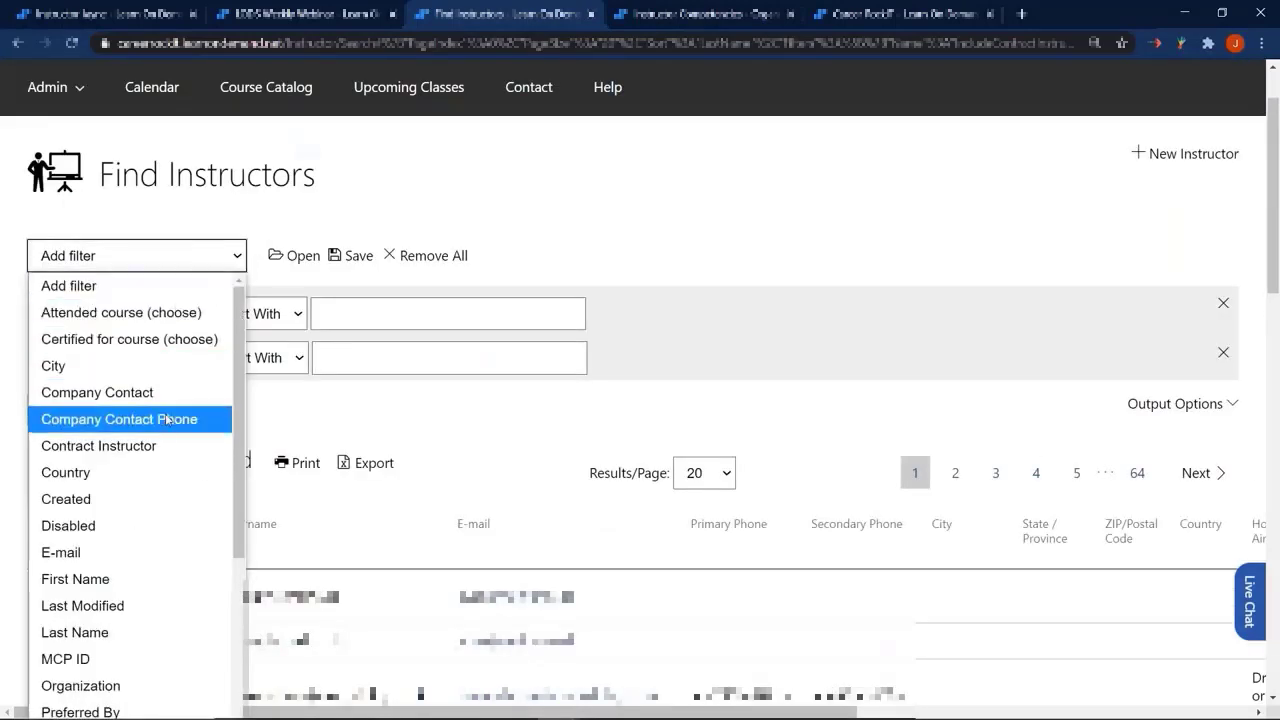
{"action": "scroll", "coordinate": [130, 565], "scroll_direction": "down", "scroll_amount": 2}
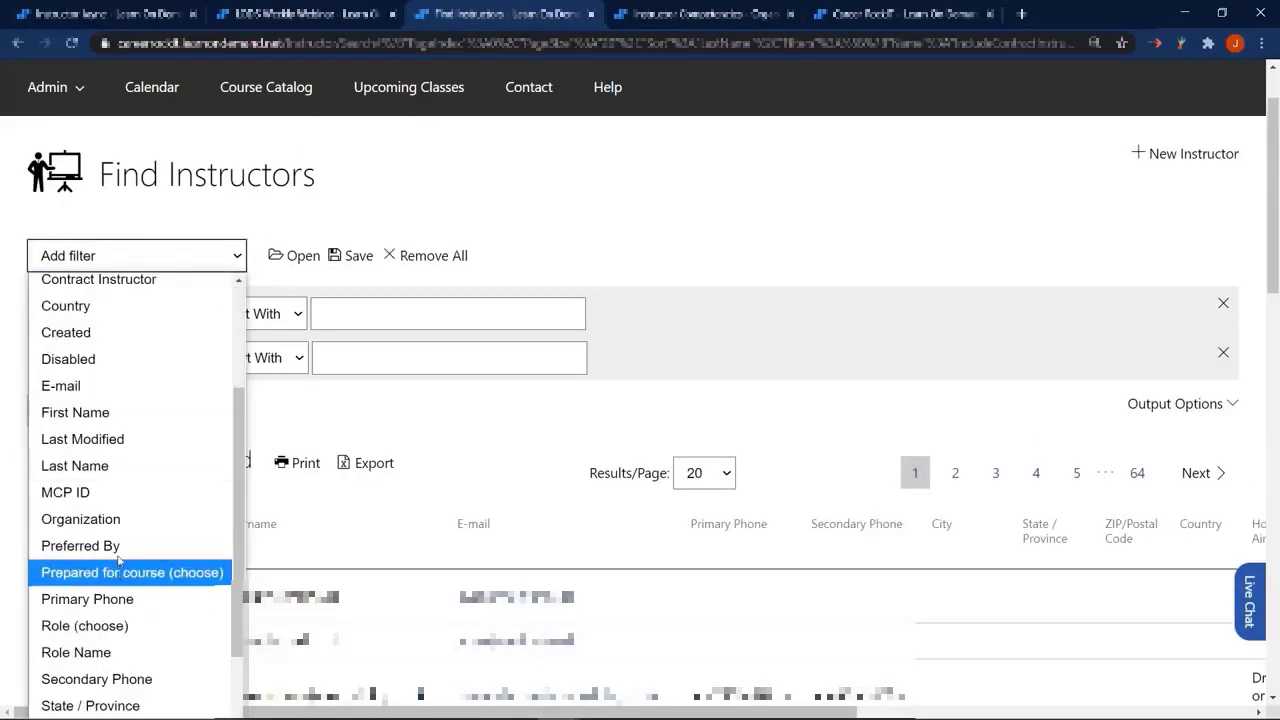
{"action": "left_click", "coordinate": [118, 519]}
{"action": "left_click", "coordinate": [258, 404]}
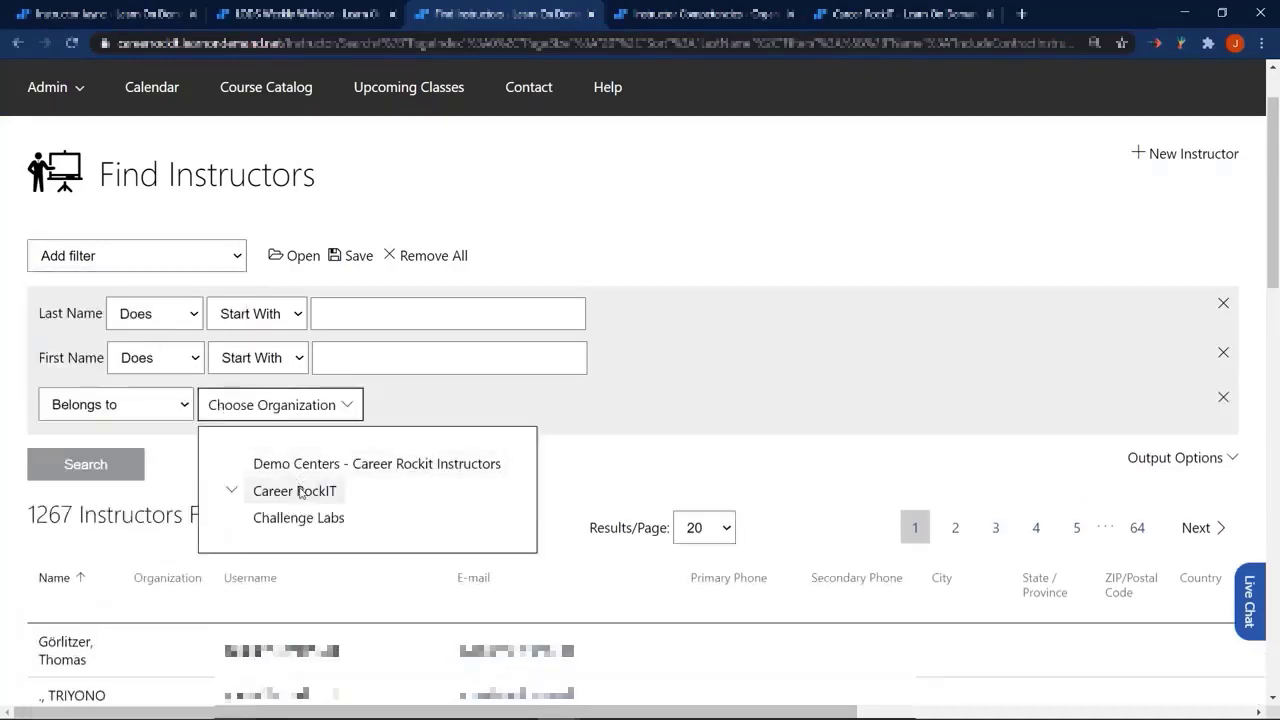
{"action": "left_click", "coordinate": [290, 489]}
{"action": "left_click", "coordinate": [88, 465]}
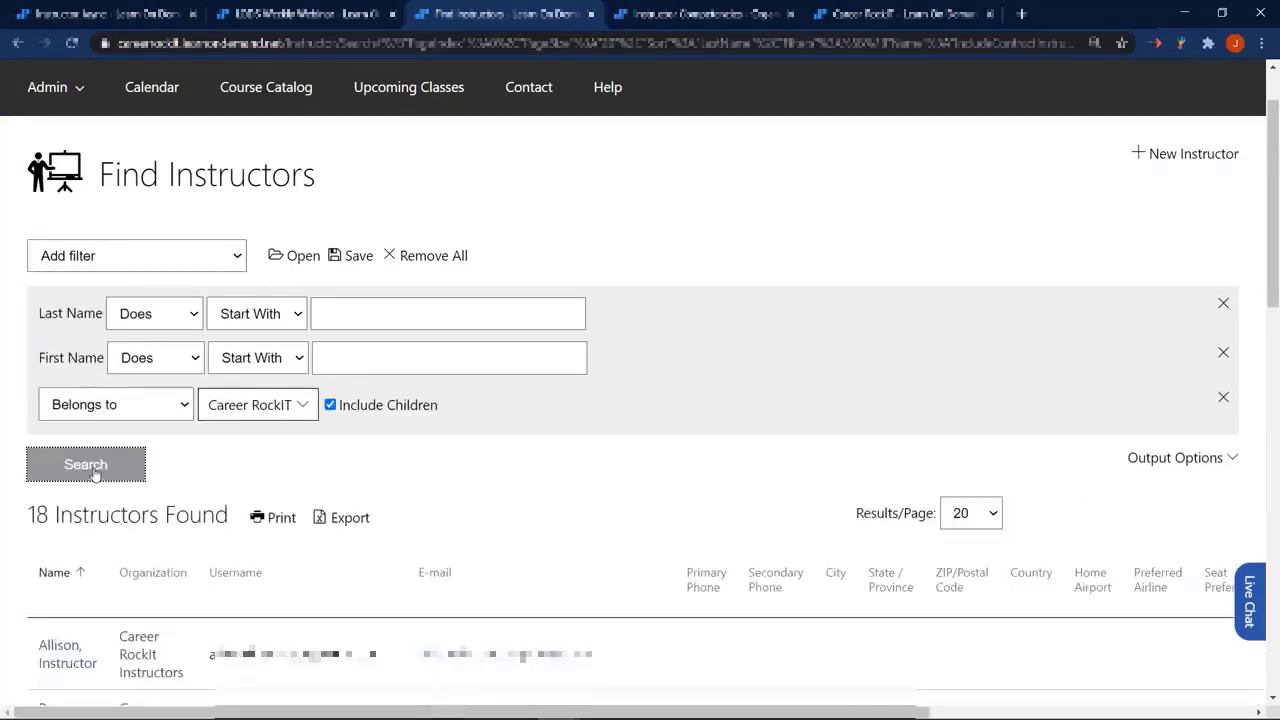
- Look through the organization's instructors, open the first listed instructor's profile, and return to the results
{"action": "scroll", "coordinate": [365, 172], "scroll_direction": "down", "scroll_amount": 2}
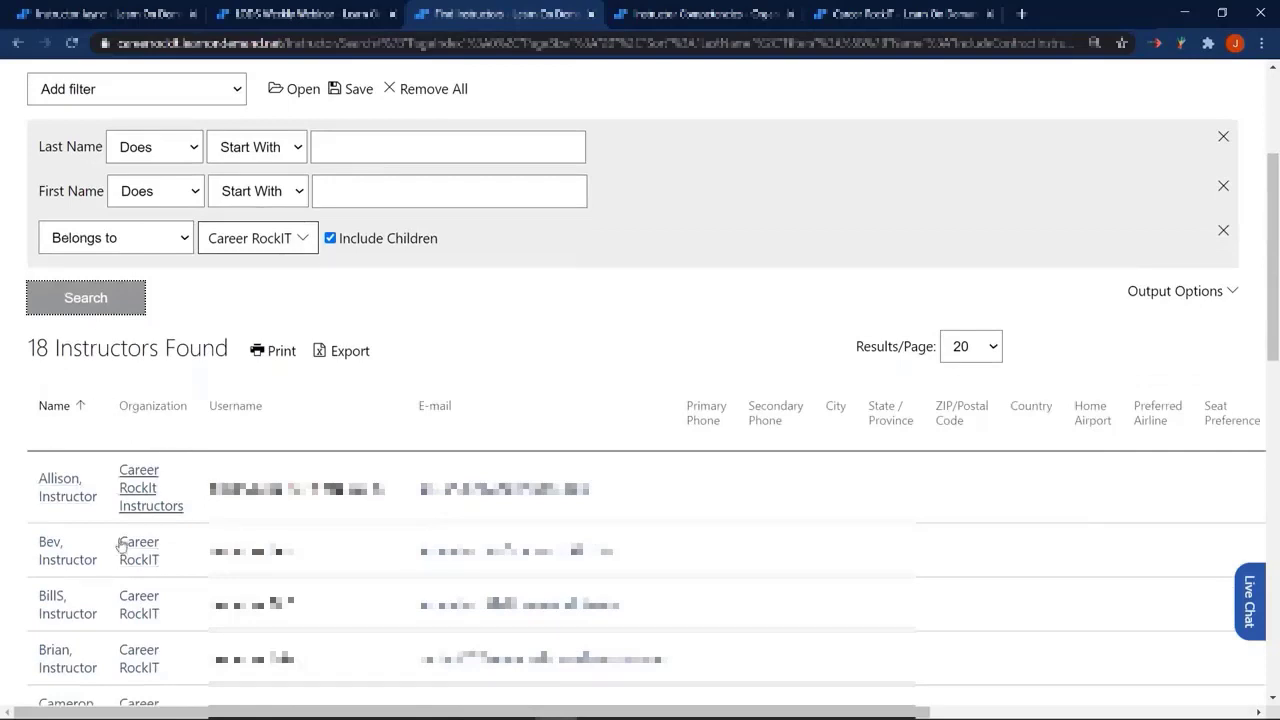
{"action": "scroll", "coordinate": [91, 525], "scroll_direction": "down", "scroll_amount": 2}
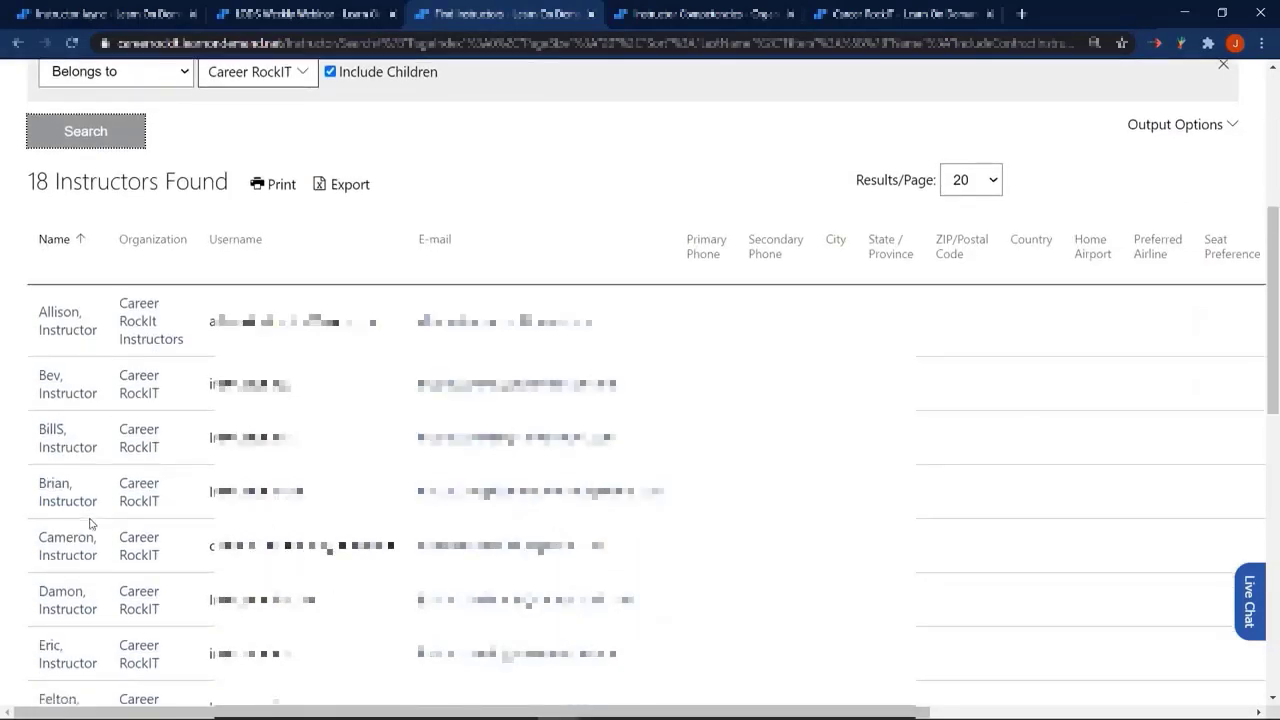
{"action": "scroll", "coordinate": [90, 500], "scroll_direction": "down", "scroll_amount": 3}
{"action": "scroll", "coordinate": [90, 483], "scroll_direction": "up", "scroll_amount": 4}
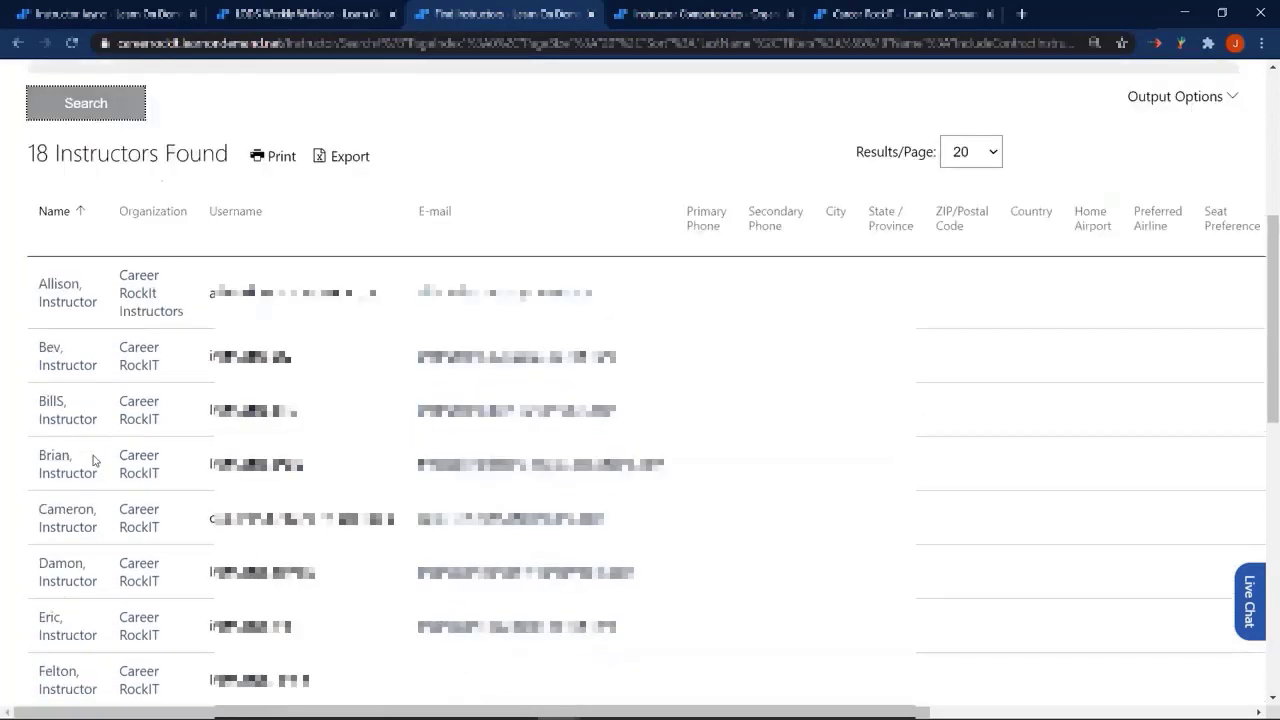
{"action": "left_click", "coordinate": [58, 425]}
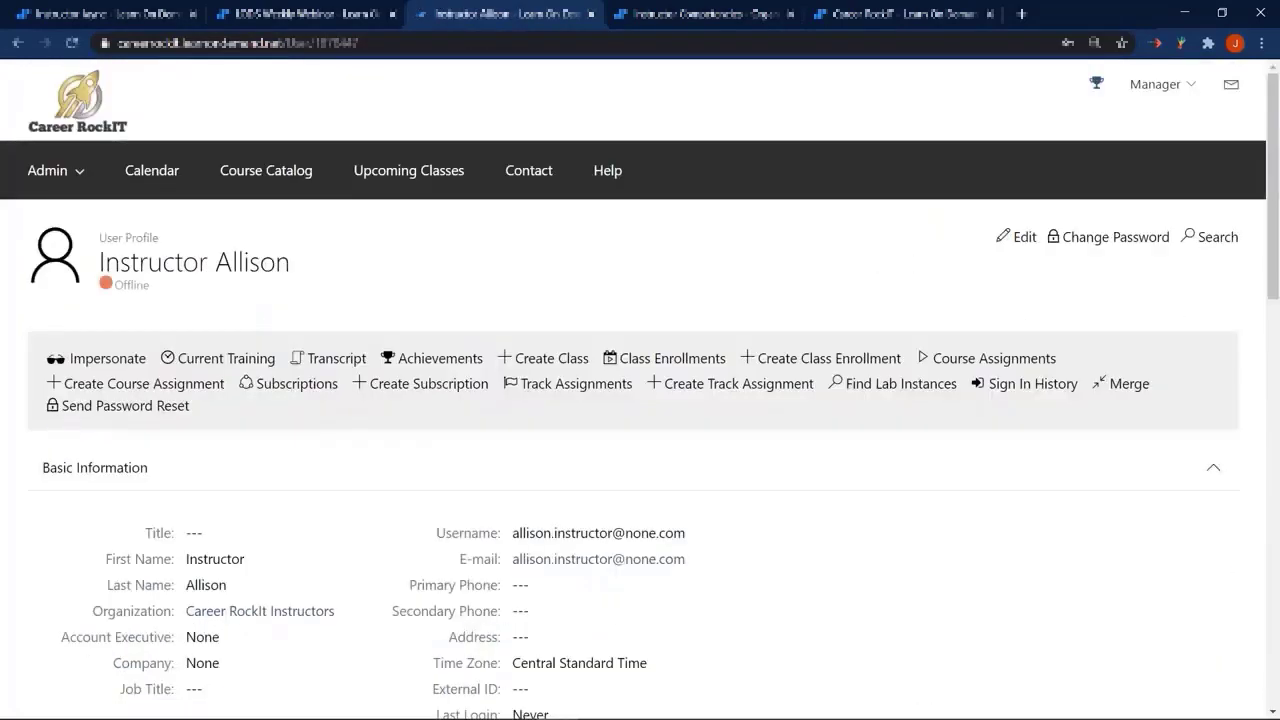
{"action": "left_click", "coordinate": [17, 43]}
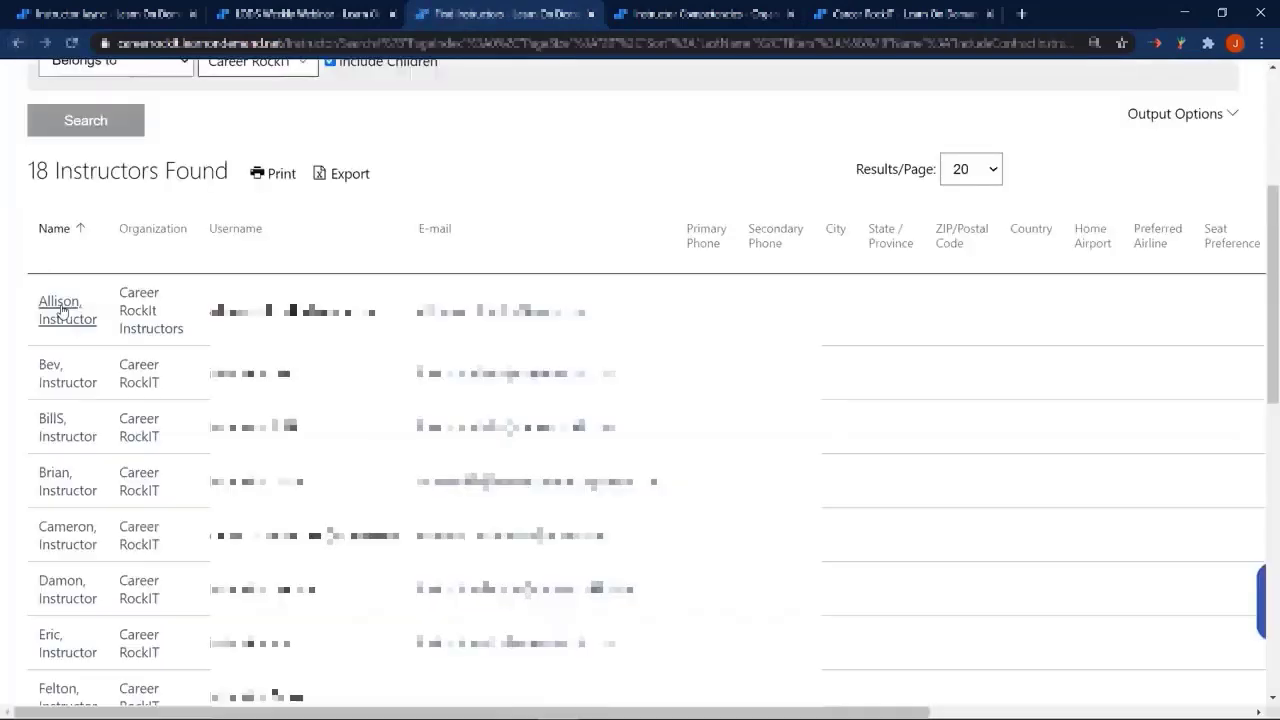
- Rerun the instructor search for those who do not belong to Career RockIT and look over the first results
{"action": "scroll", "coordinate": [60, 306], "scroll_direction": "up", "scroll_amount": 3}
{"action": "left_click", "coordinate": [175, 400]}
{"action": "left_click", "coordinate": [115, 449]}
{"action": "left_click", "coordinate": [116, 456]}
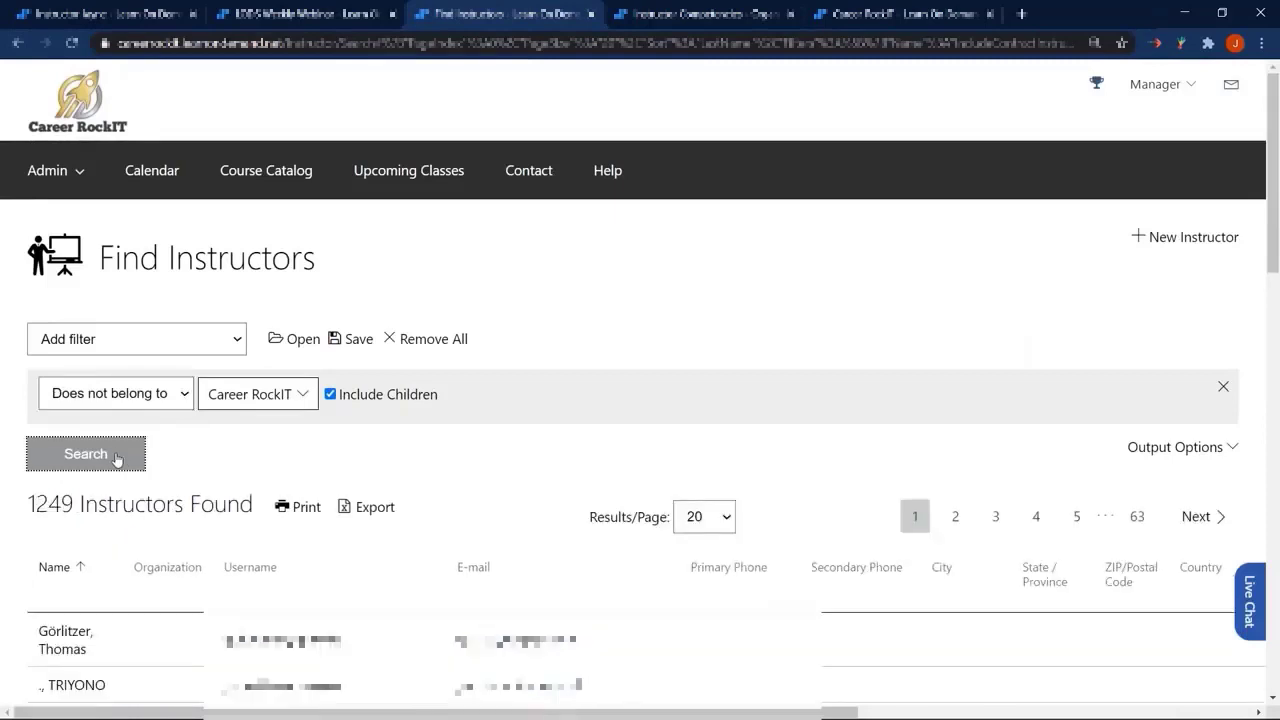
{"action": "scroll", "coordinate": [116, 456], "scroll_direction": "down", "scroll_amount": 3}
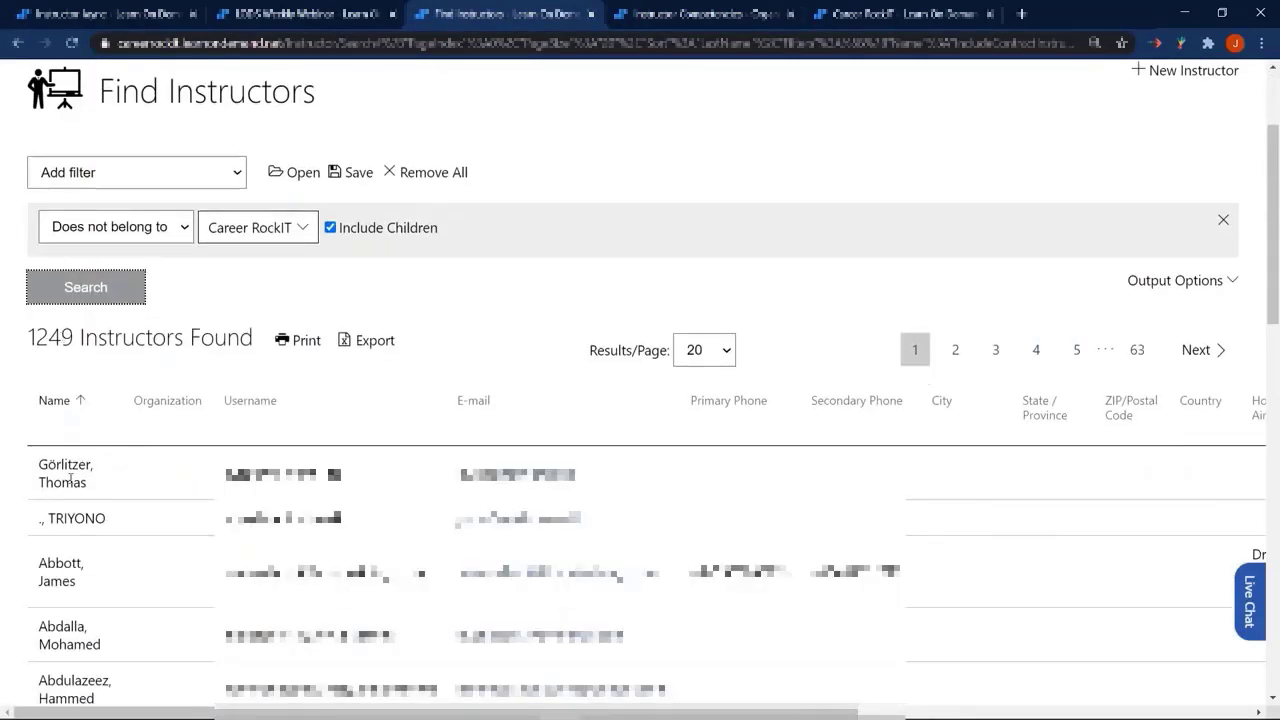
{"action": "double_click", "coordinate": [66, 482]}
{"action": "double_click", "coordinate": [76, 518]}
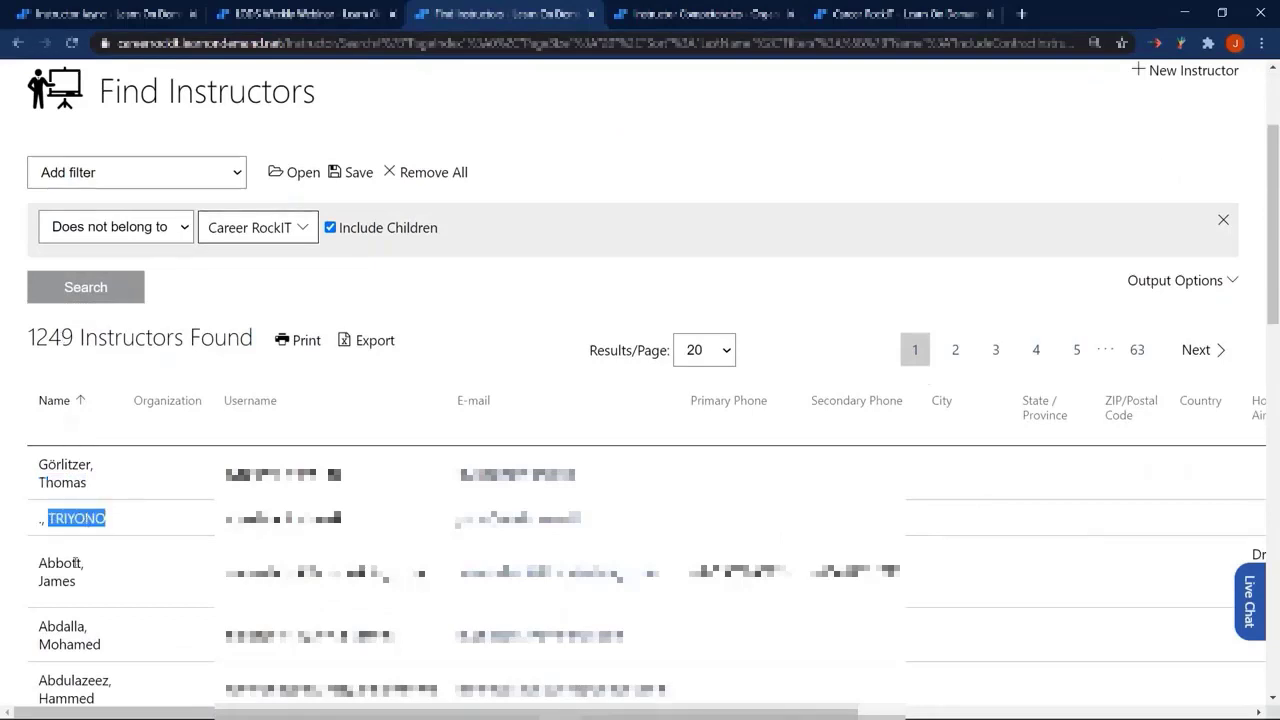
{"action": "triple_click", "coordinate": [76, 563]}
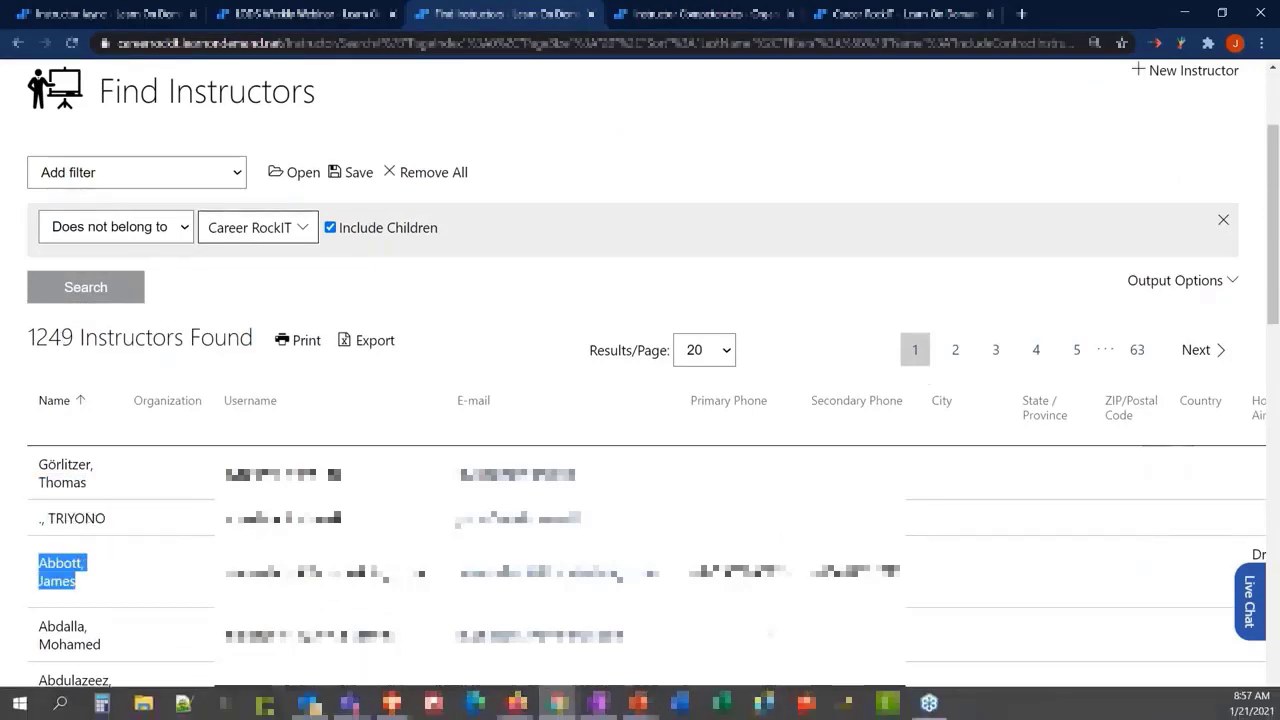
- Examine the Is Contract Instructor column in the results and the available output columns
{"action": "left_click_drag", "start_coordinate": [772, 712], "coordinate": [1185, 645]}
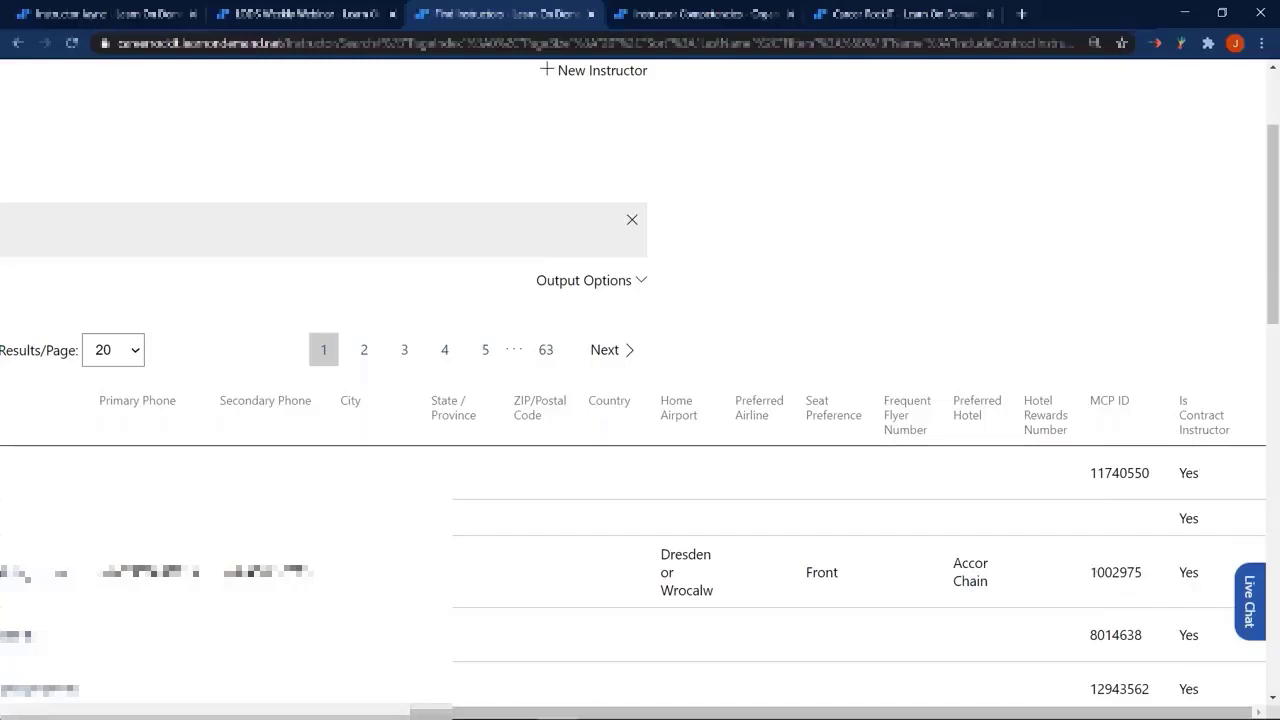
{"action": "left_click", "coordinate": [645, 280]}
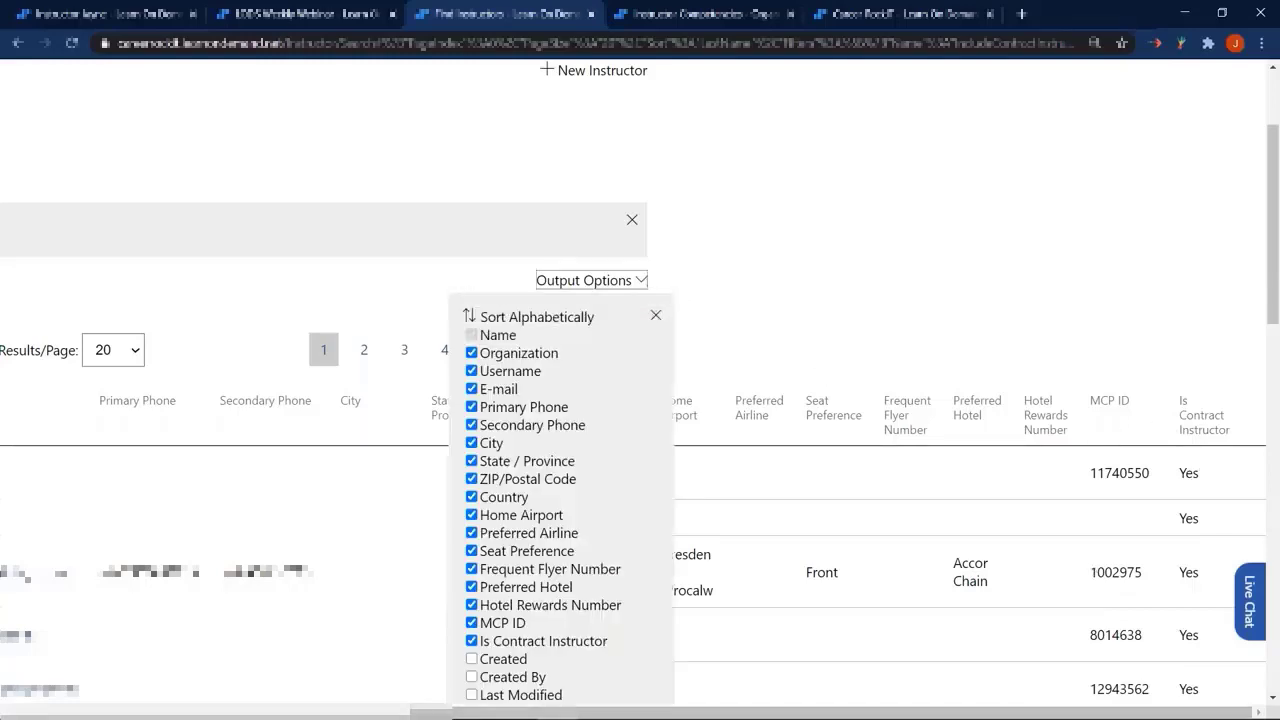
{"action": "left_click", "coordinate": [705, 252]}
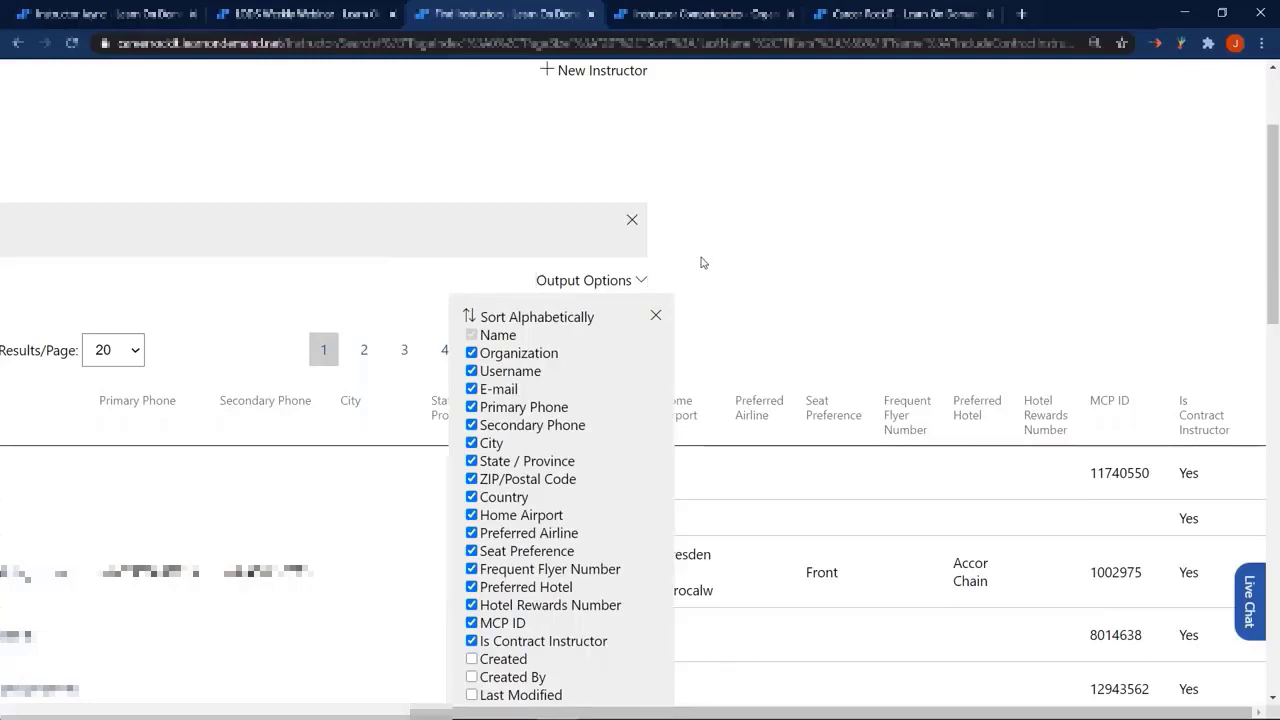
{"action": "left_click_drag", "start_coordinate": [790, 716], "coordinate": [394, 716]}
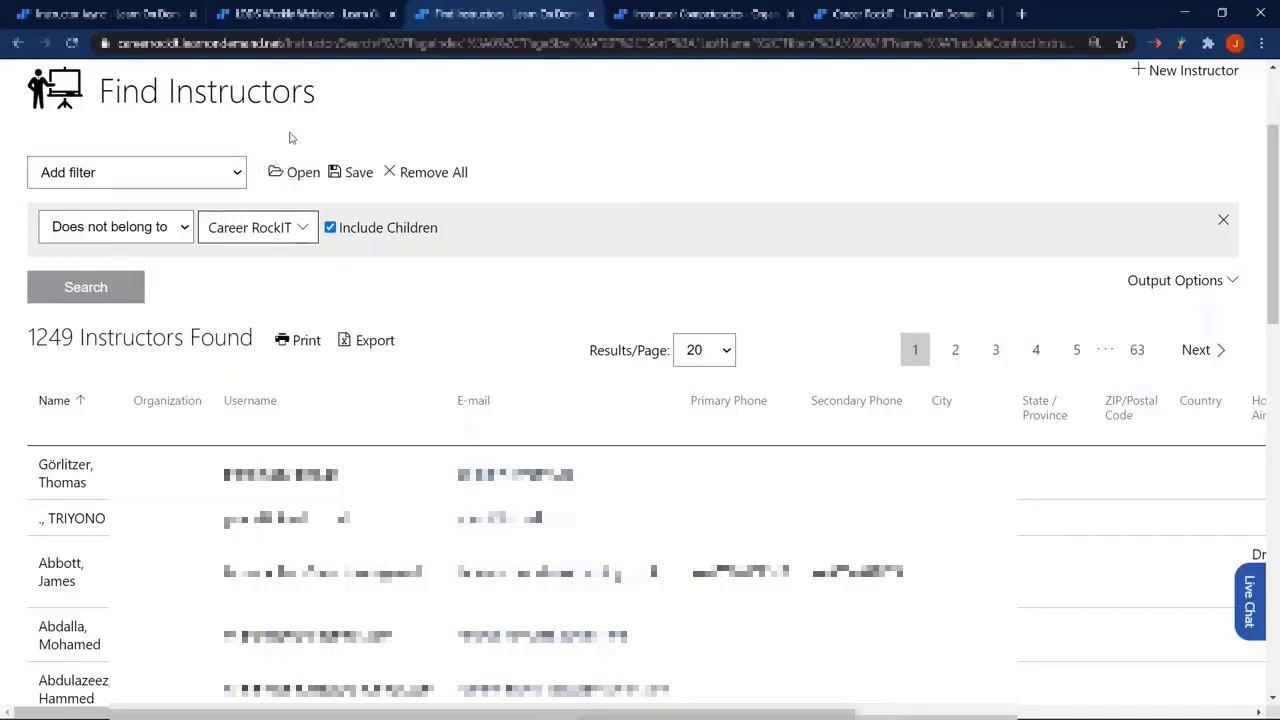
- Narrow the search to instructors outside Career RockIT who are certified for the Skillable Demo Course
{"action": "left_click", "coordinate": [238, 173]}
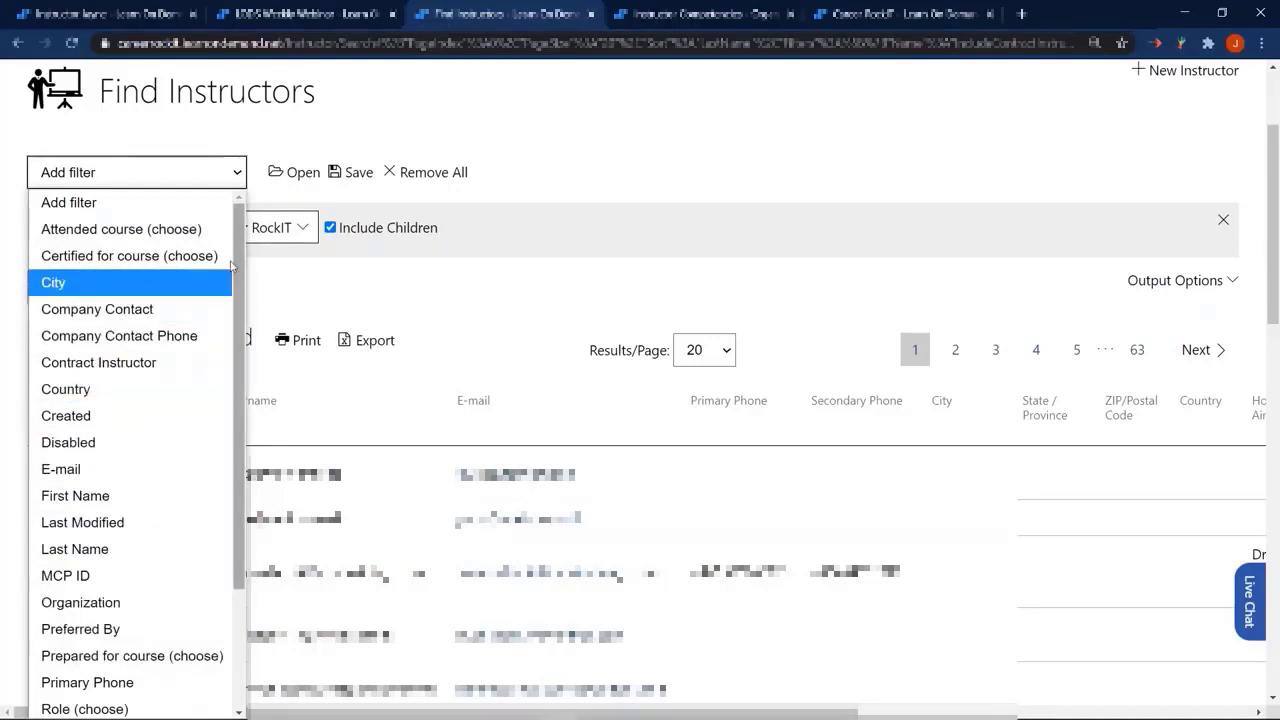
{"action": "left_click", "coordinate": [189, 258]}
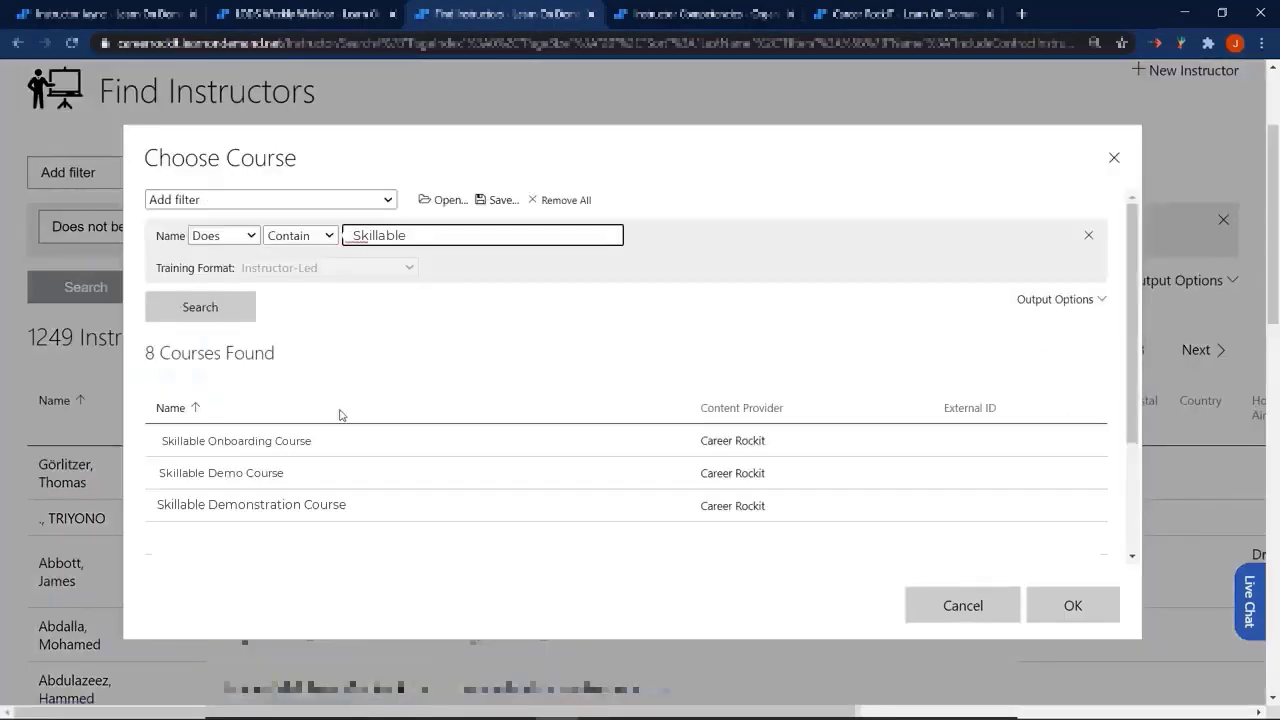
{"action": "left_click", "coordinate": [345, 478]}
{"action": "left_click", "coordinate": [1072, 606]}
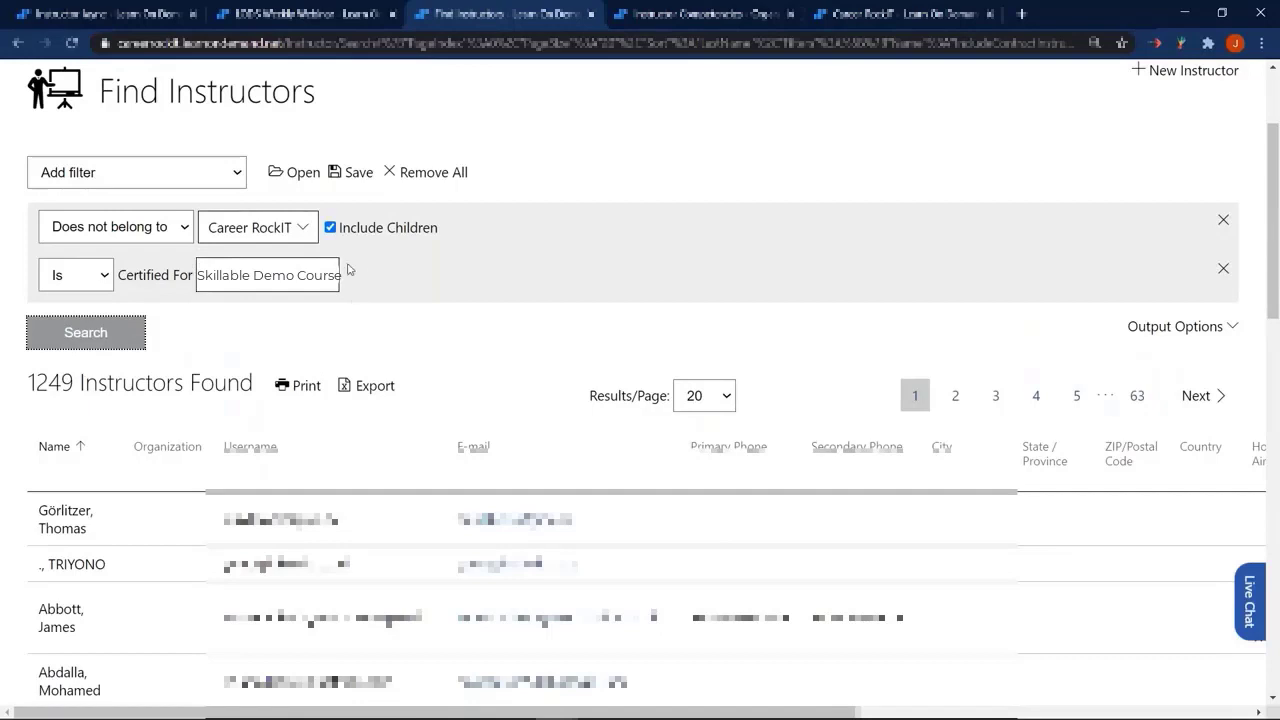
{"action": "left_click", "coordinate": [83, 338]}
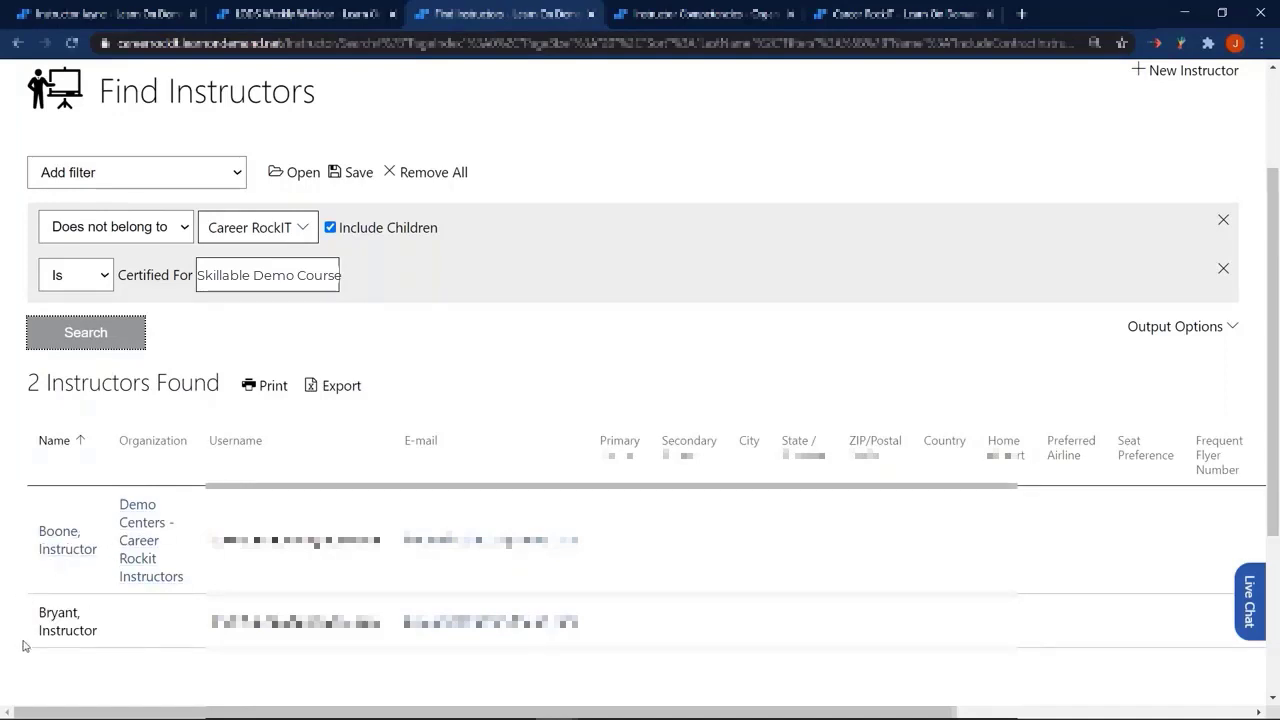
- Change the organization filter to Belongs to Career RockIT and rerun the search for certified instructors
{"action": "left_click", "coordinate": [185, 229]}
{"action": "left_click", "coordinate": [172, 254]}
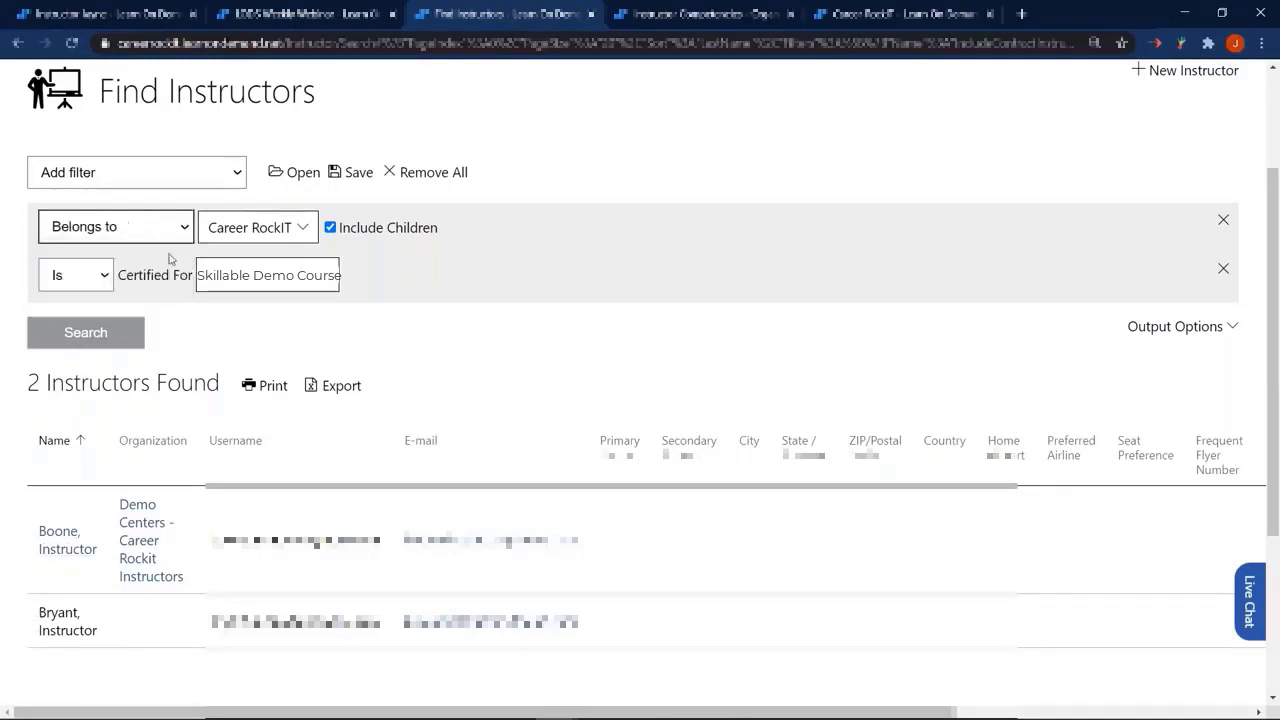
{"action": "left_click", "coordinate": [88, 332]}
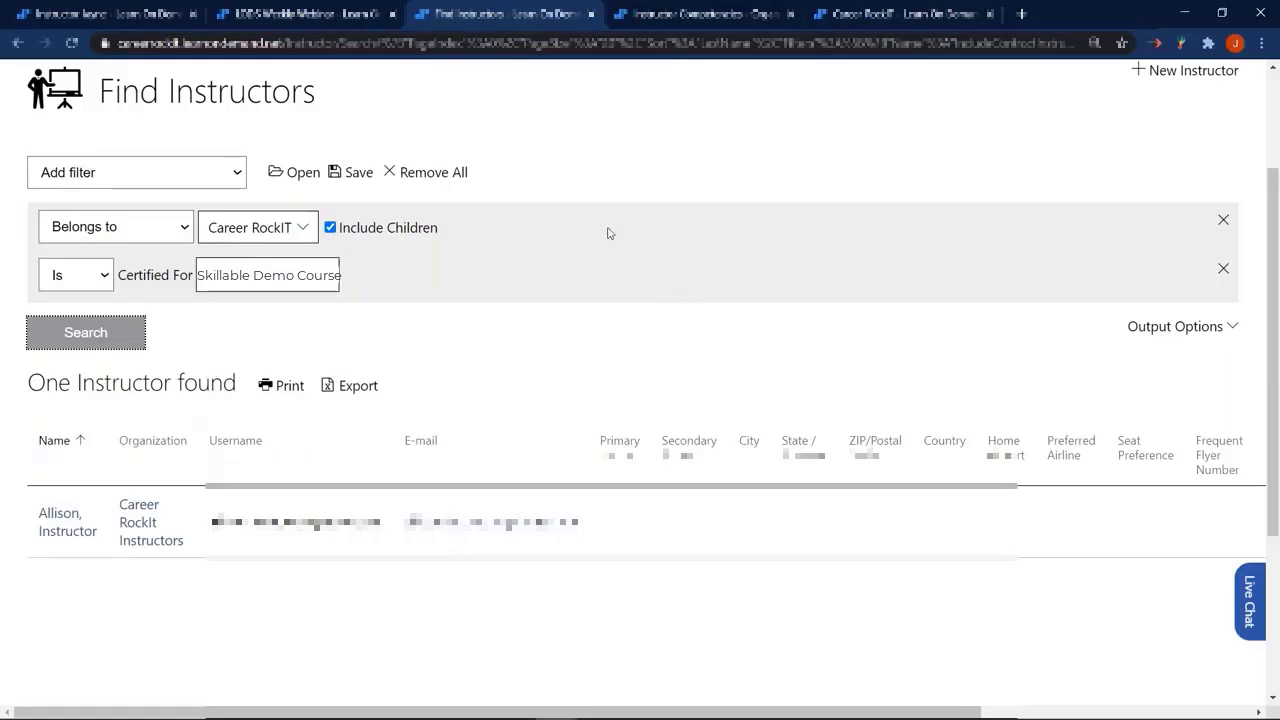
- Open the Instructor Competencies class for editing and bring up the instructor chooser from its Instructors section
{"action": "left_click", "coordinate": [104, 18]}
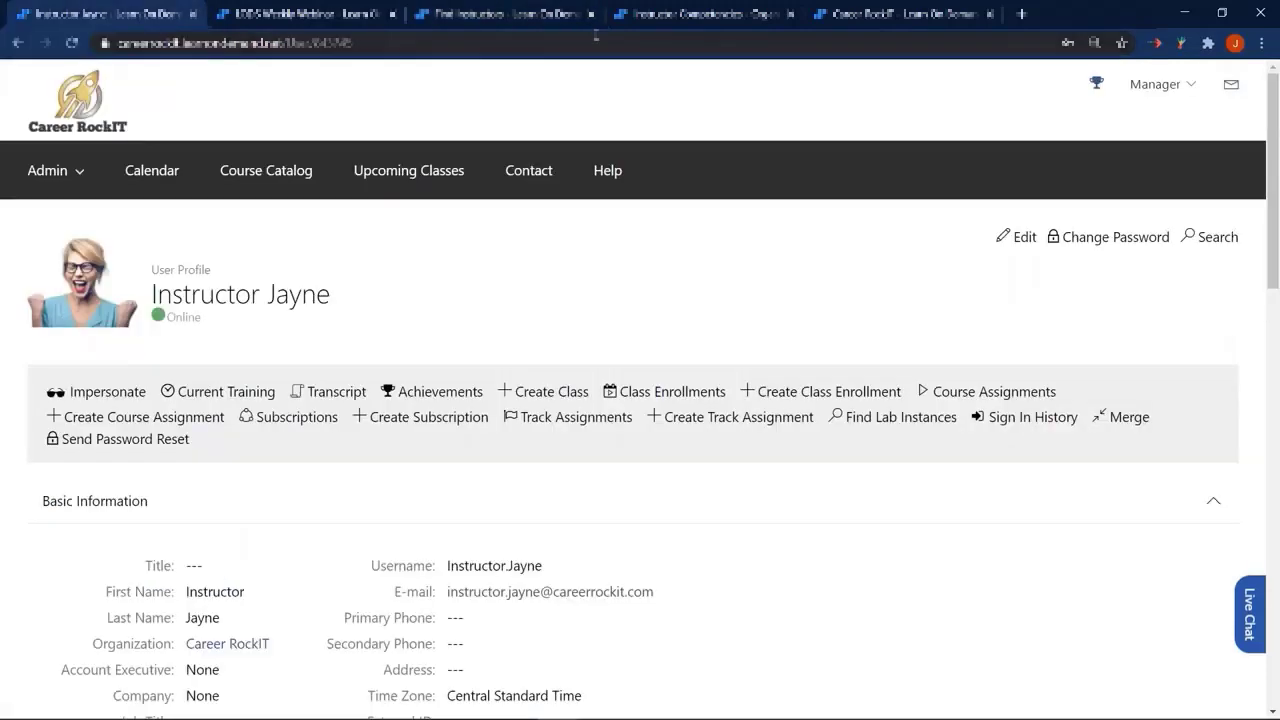
{"action": "left_click", "coordinate": [693, 16]}
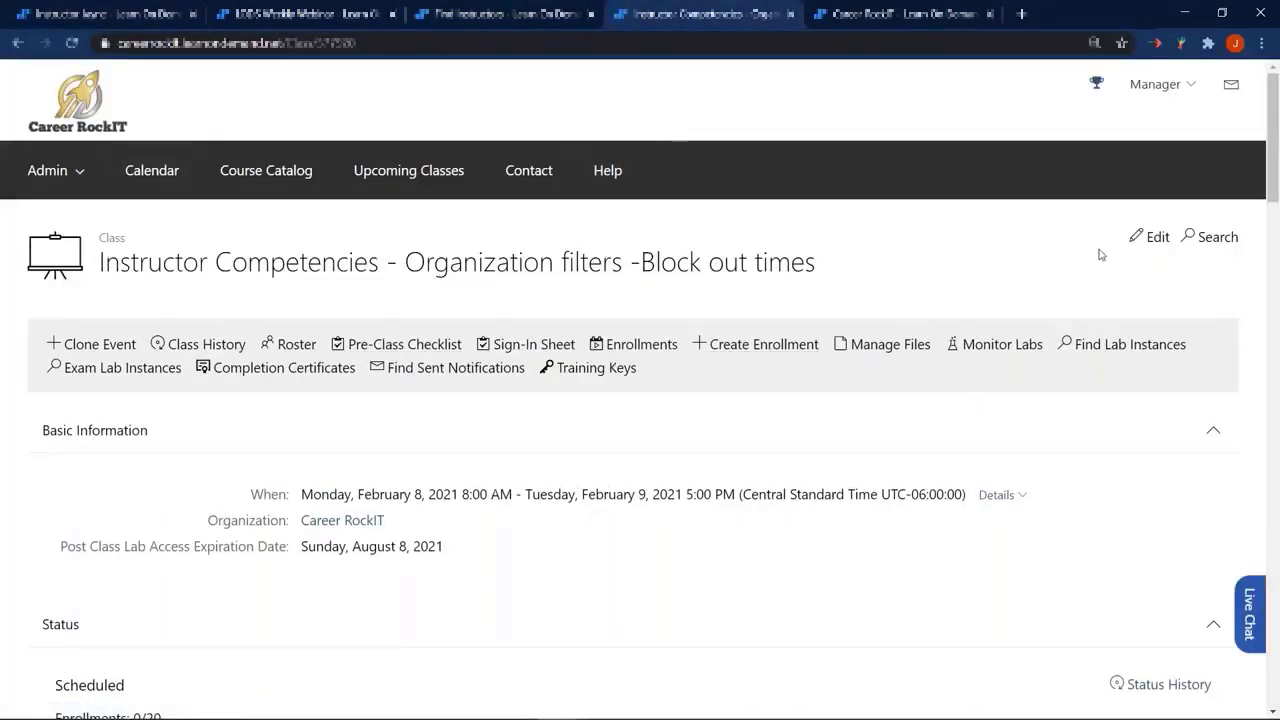
{"action": "left_click", "coordinate": [1152, 237]}
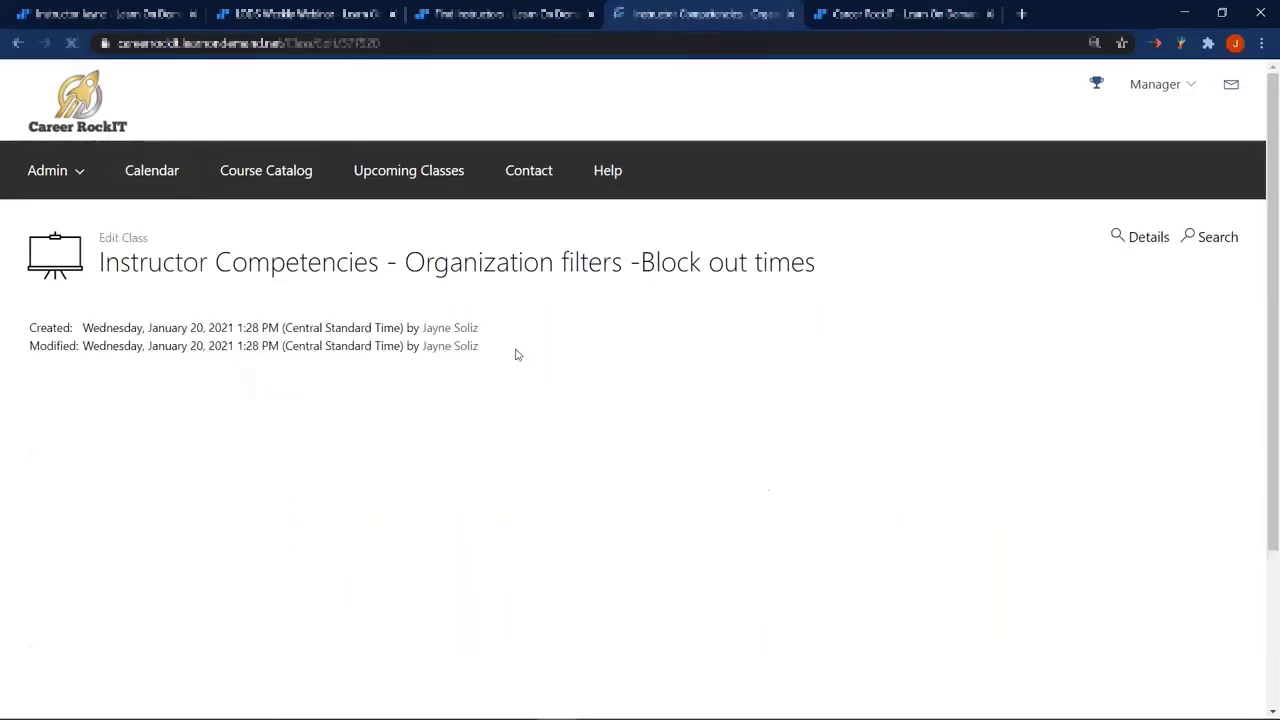
{"action": "scroll", "coordinate": [112, 501], "scroll_direction": "down", "scroll_amount": 3}
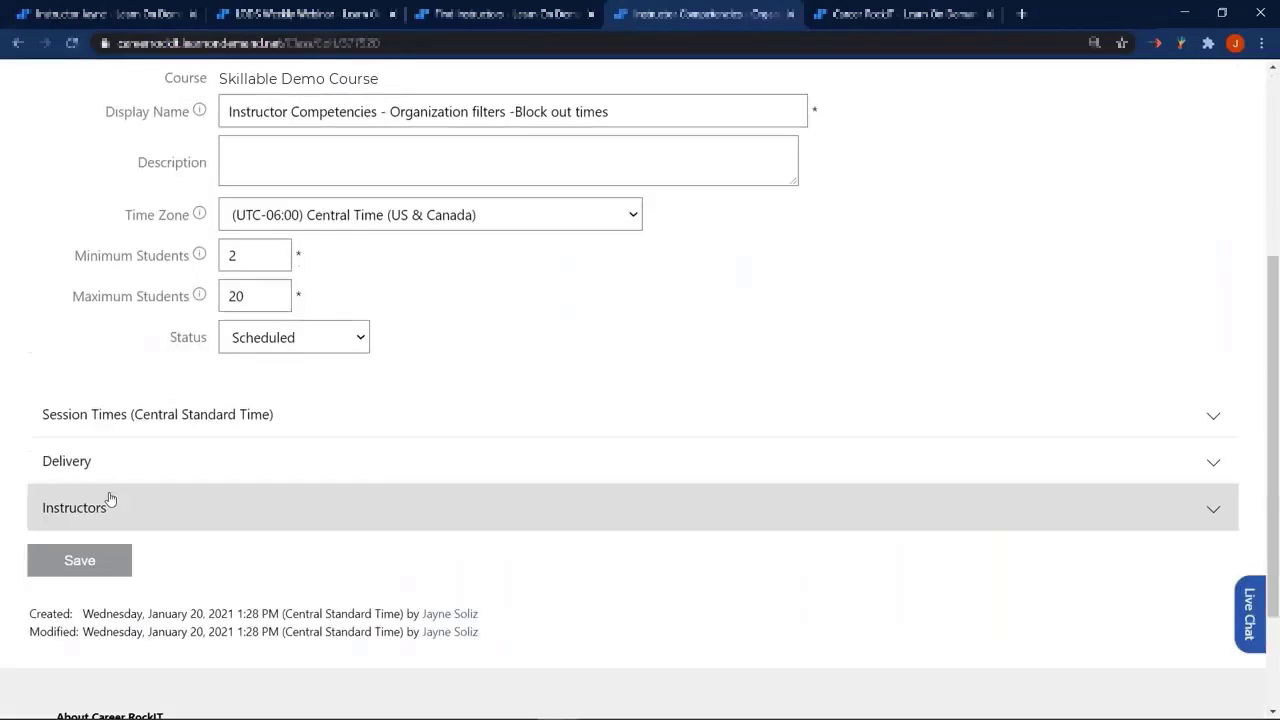
{"action": "left_click", "coordinate": [112, 505]}
{"action": "scroll", "coordinate": [161, 337], "scroll_direction": "down", "scroll_amount": 3}
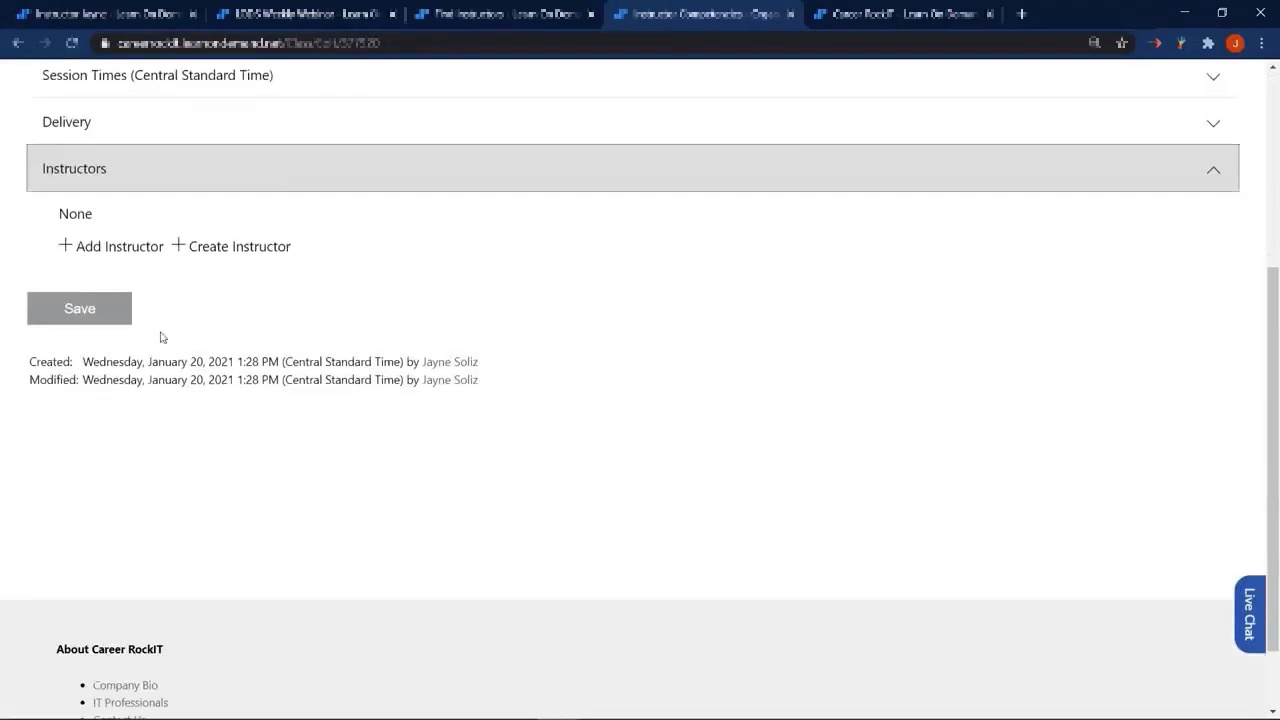
{"action": "left_click", "coordinate": [124, 258]}
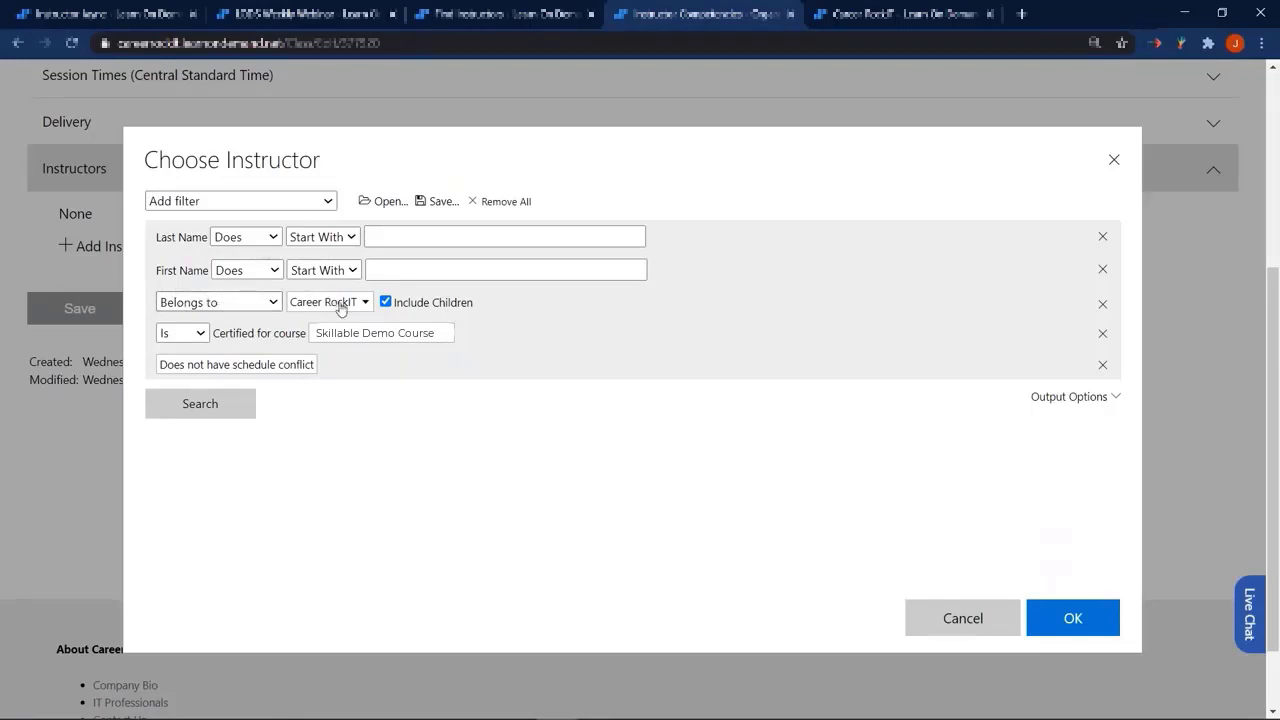
- Review the chooser's preset filters for organization, course certification and schedule conflicts
{"action": "left_click_drag", "start_coordinate": [450, 314], "coordinate": [148, 305]}
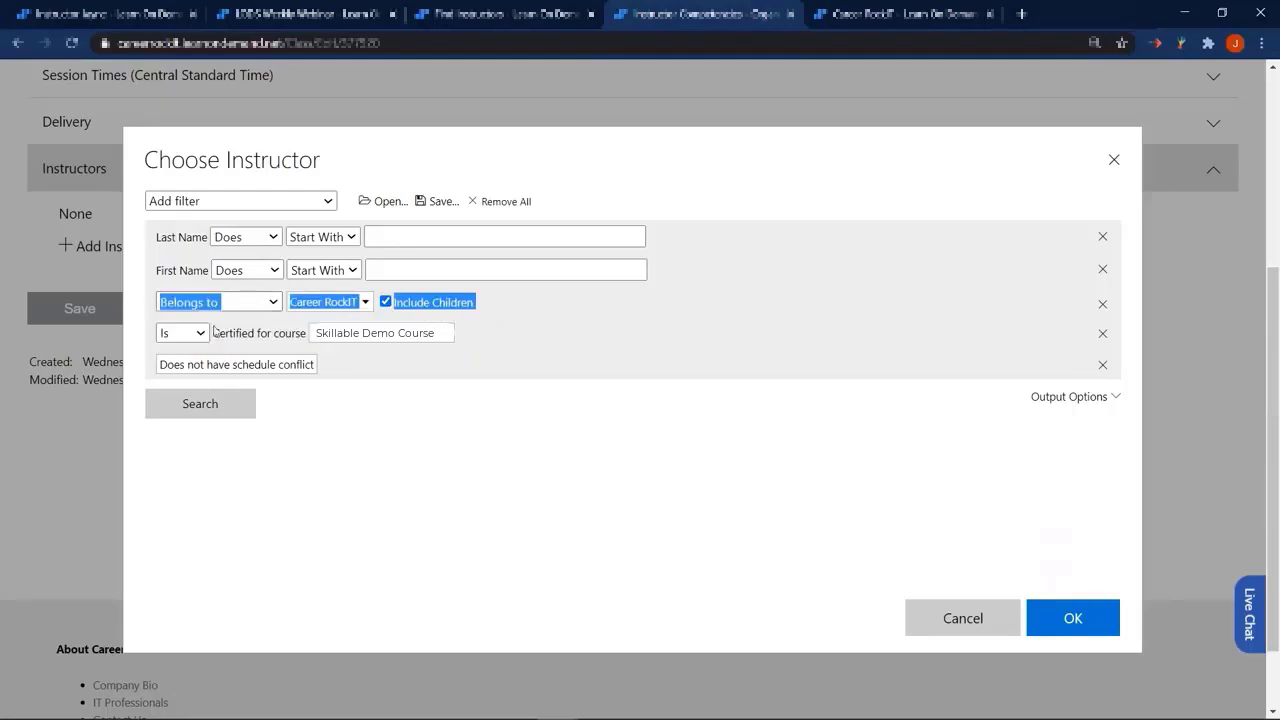
{"action": "left_click_drag", "start_coordinate": [470, 341], "coordinate": [137, 339]}
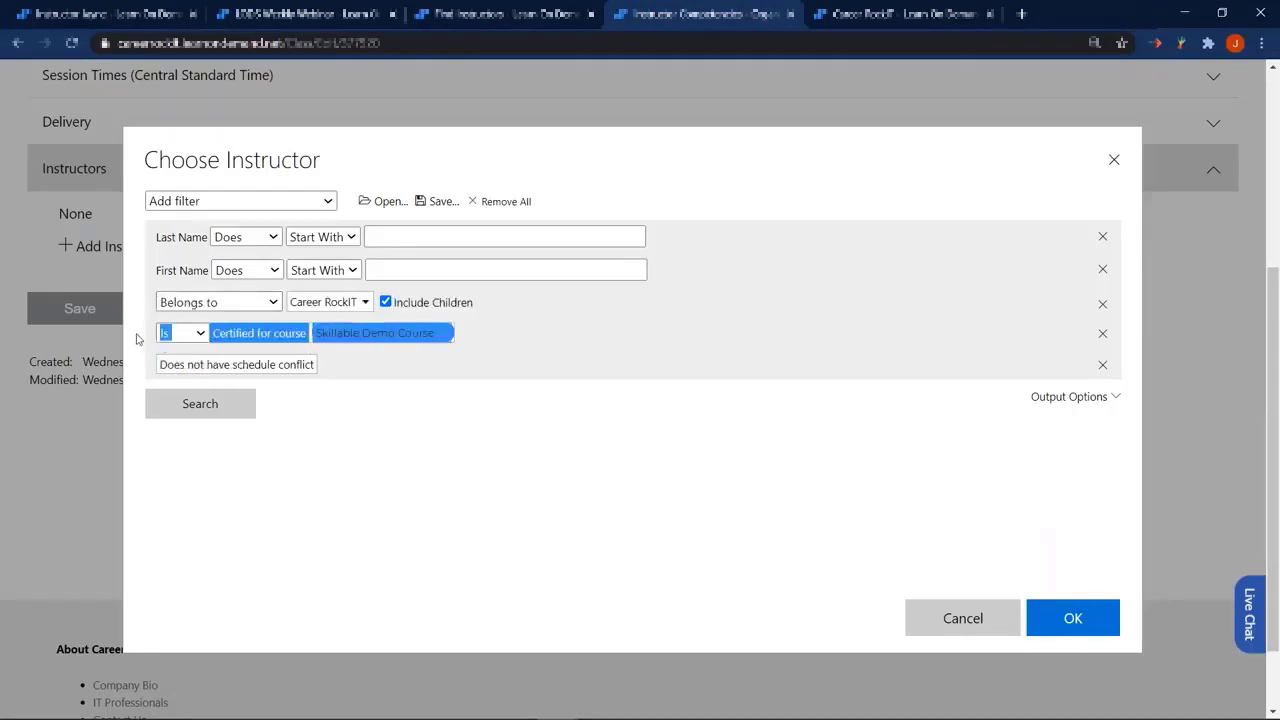
{"action": "left_click", "coordinate": [494, 342]}
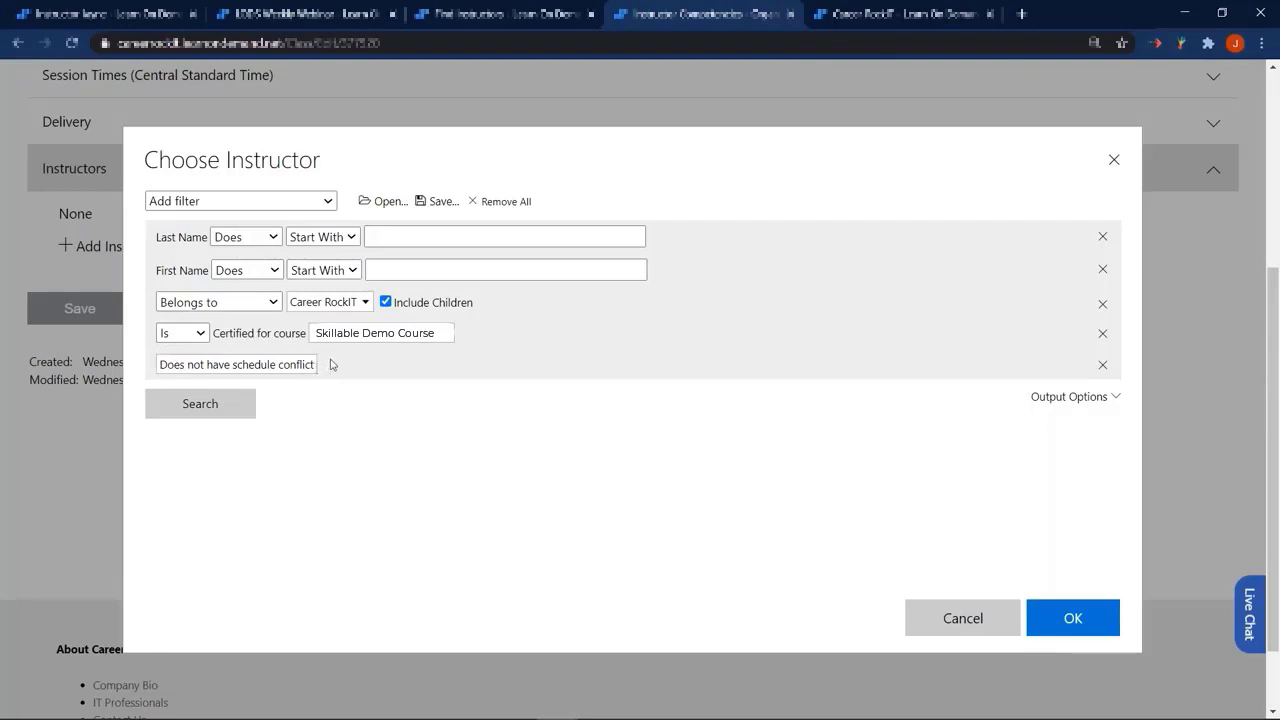
{"action": "left_click_drag", "start_coordinate": [490, 335], "coordinate": [158, 308]}
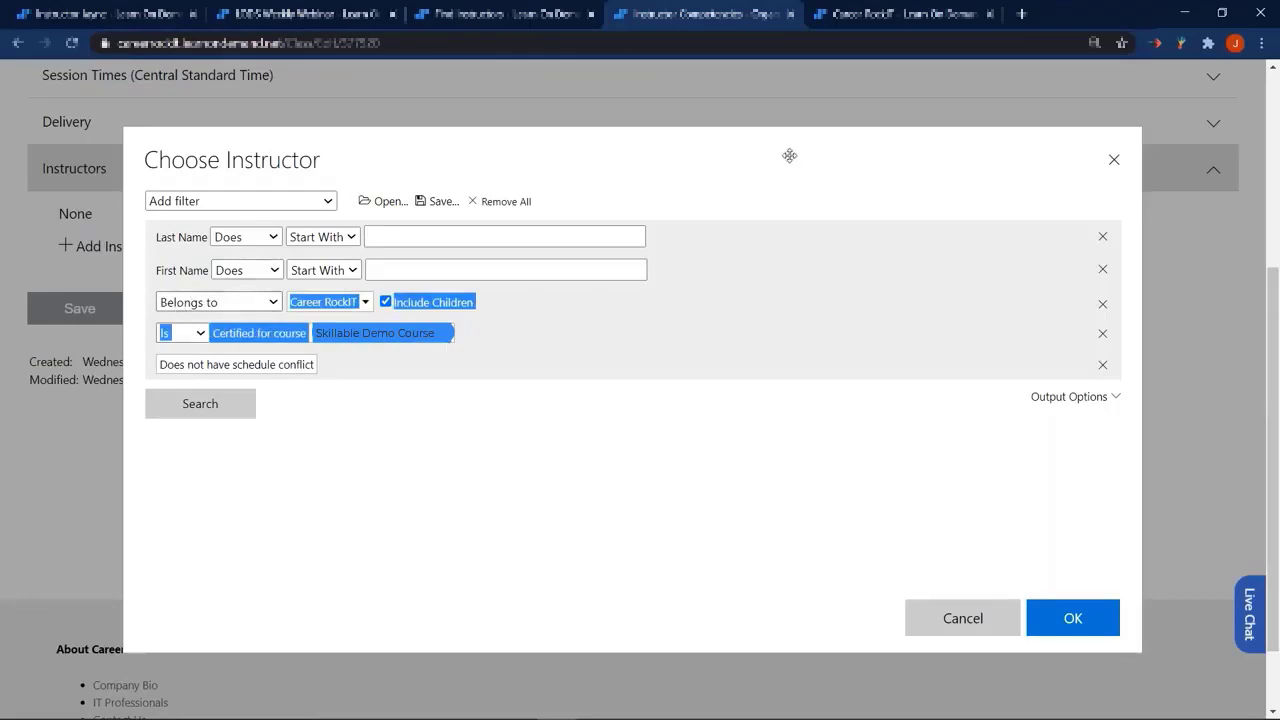
{"action": "left_click", "coordinate": [561, 477]}
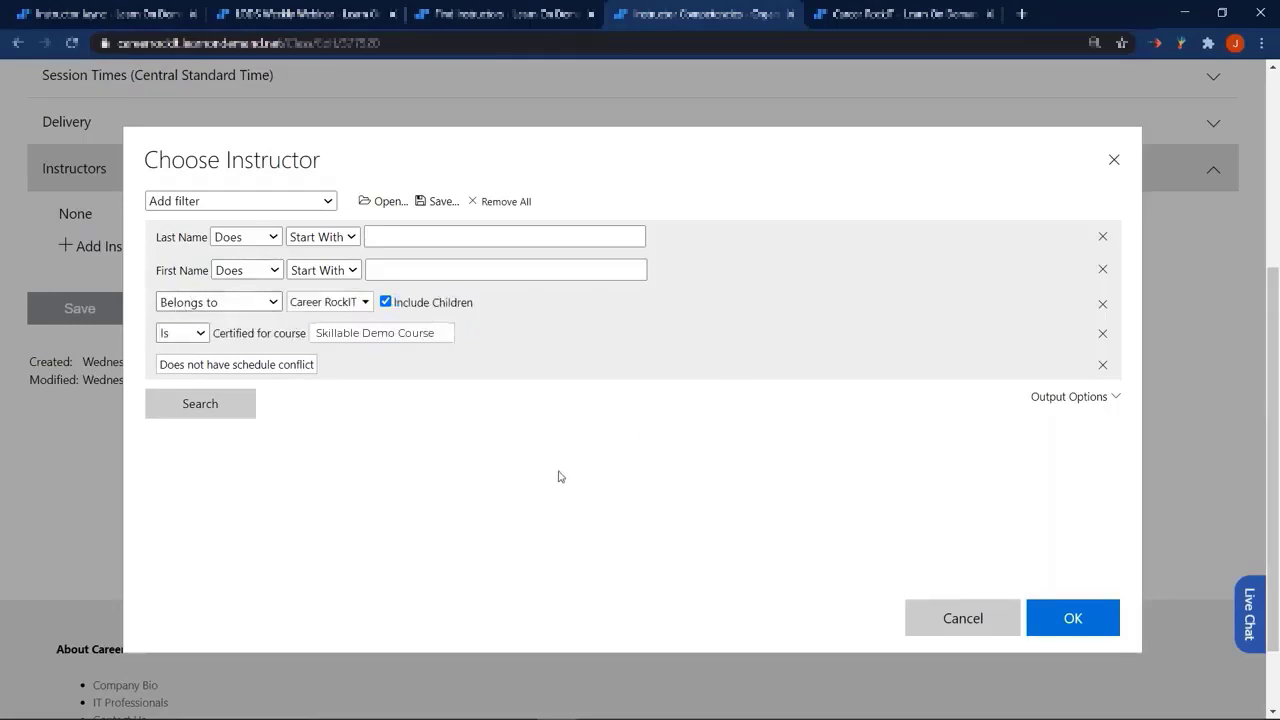
- Review the Career RockIT organization's Preferences for the class settings that control which filters and contract instructors are offered when choosing instructors
{"action": "left_click", "coordinate": [934, 15]}
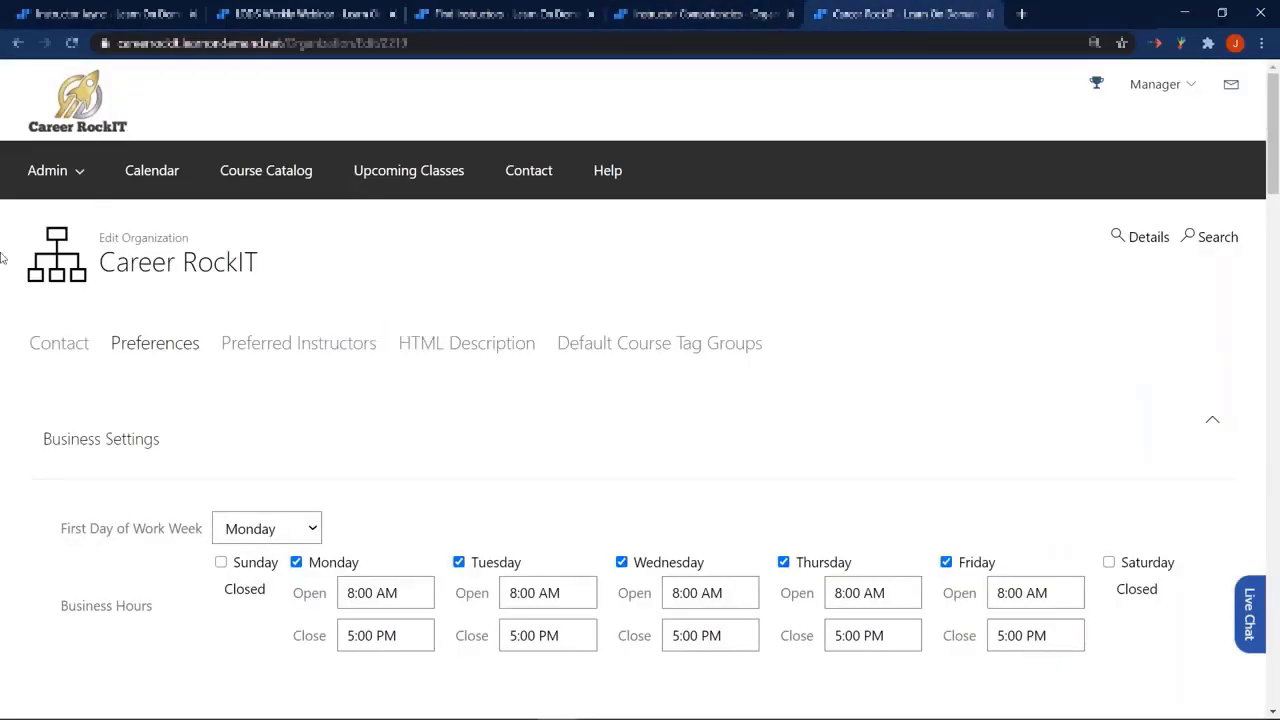
{"action": "left_click", "coordinate": [145, 345]}
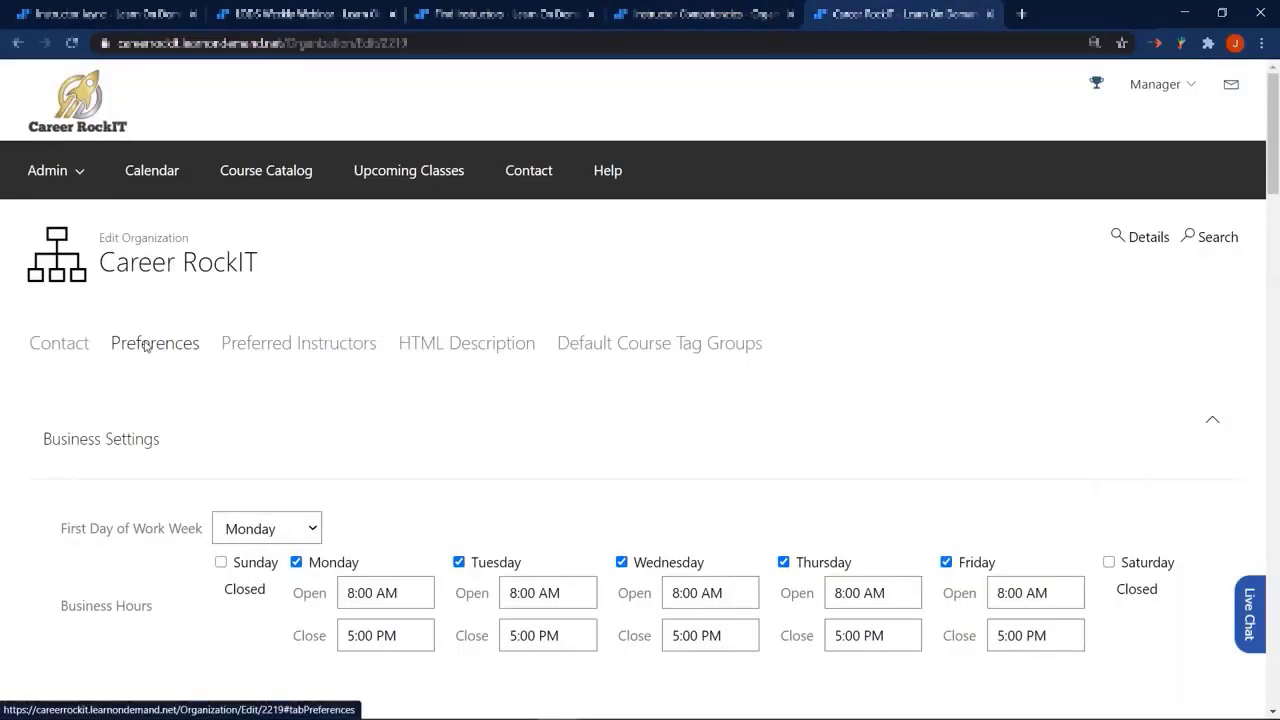
{"action": "scroll", "coordinate": [145, 345], "scroll_direction": "down", "scroll_amount": 9}
{"action": "scroll", "coordinate": [145, 346], "scroll_direction": "down", "scroll_amount": 3}
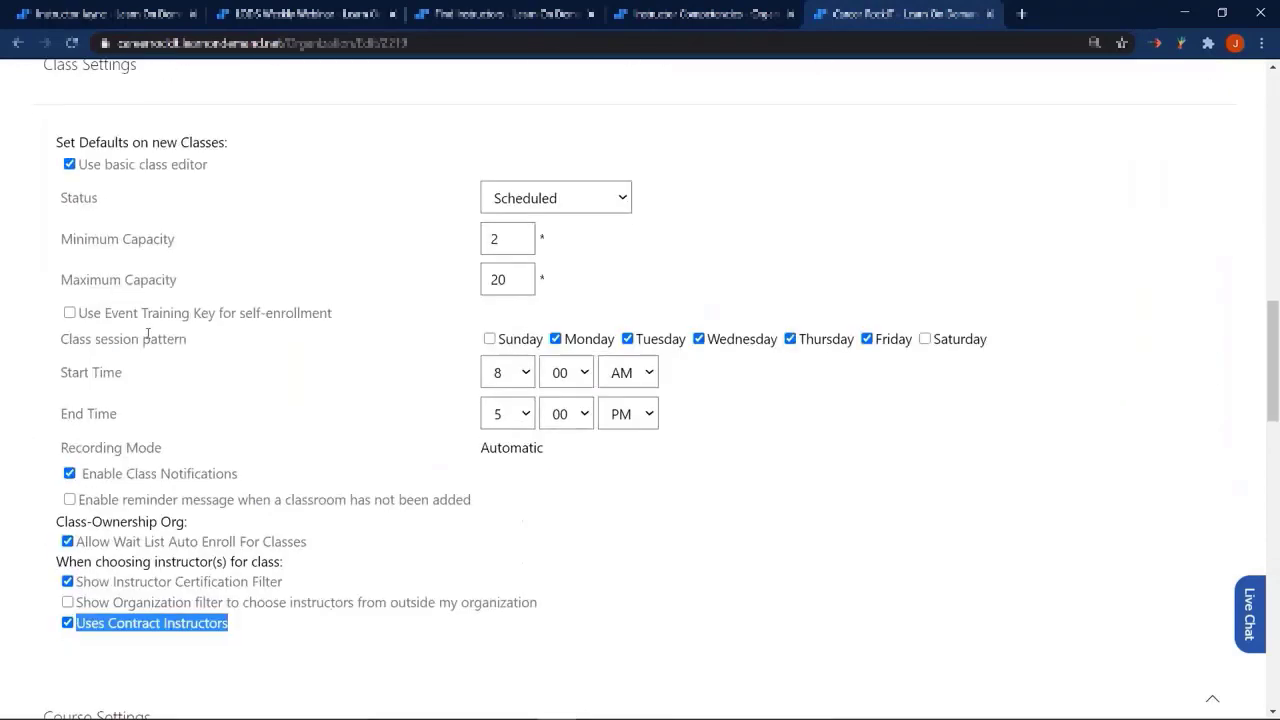
{"action": "left_click_drag", "start_coordinate": [552, 609], "coordinate": [70, 581]}
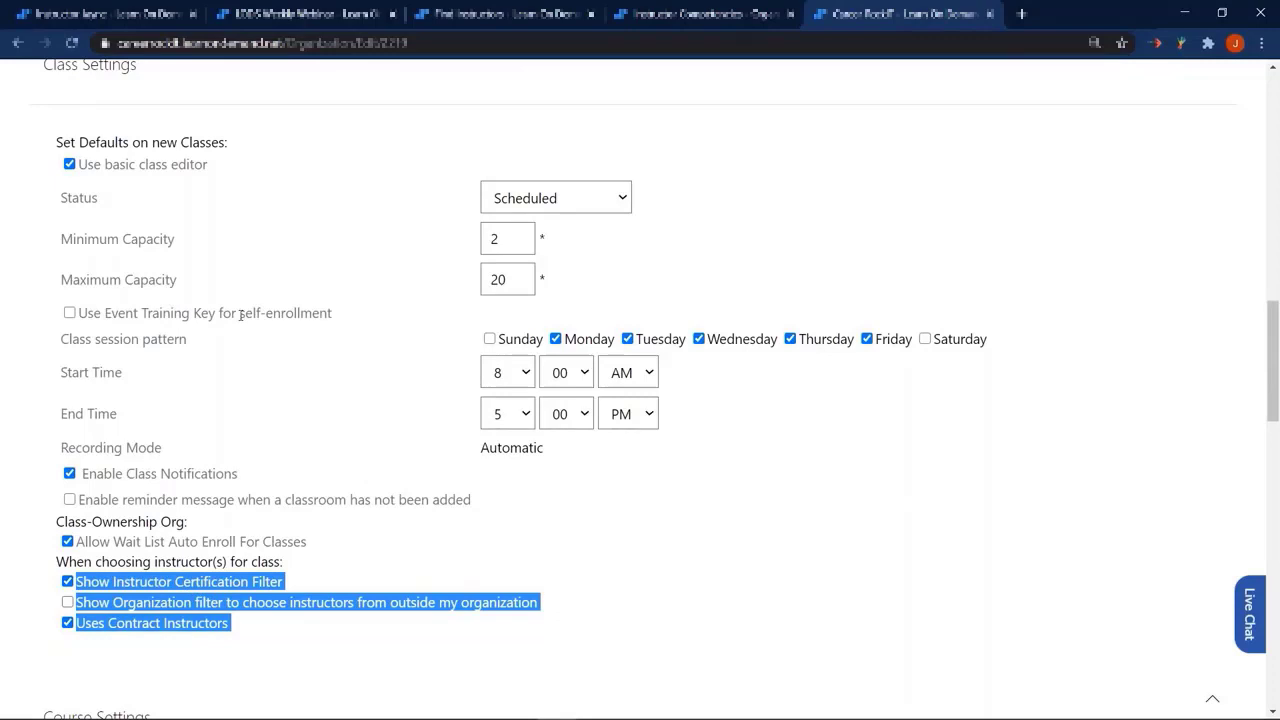
{"action": "scroll", "coordinate": [240, 315], "scroll_direction": "up", "scroll_amount": 15}
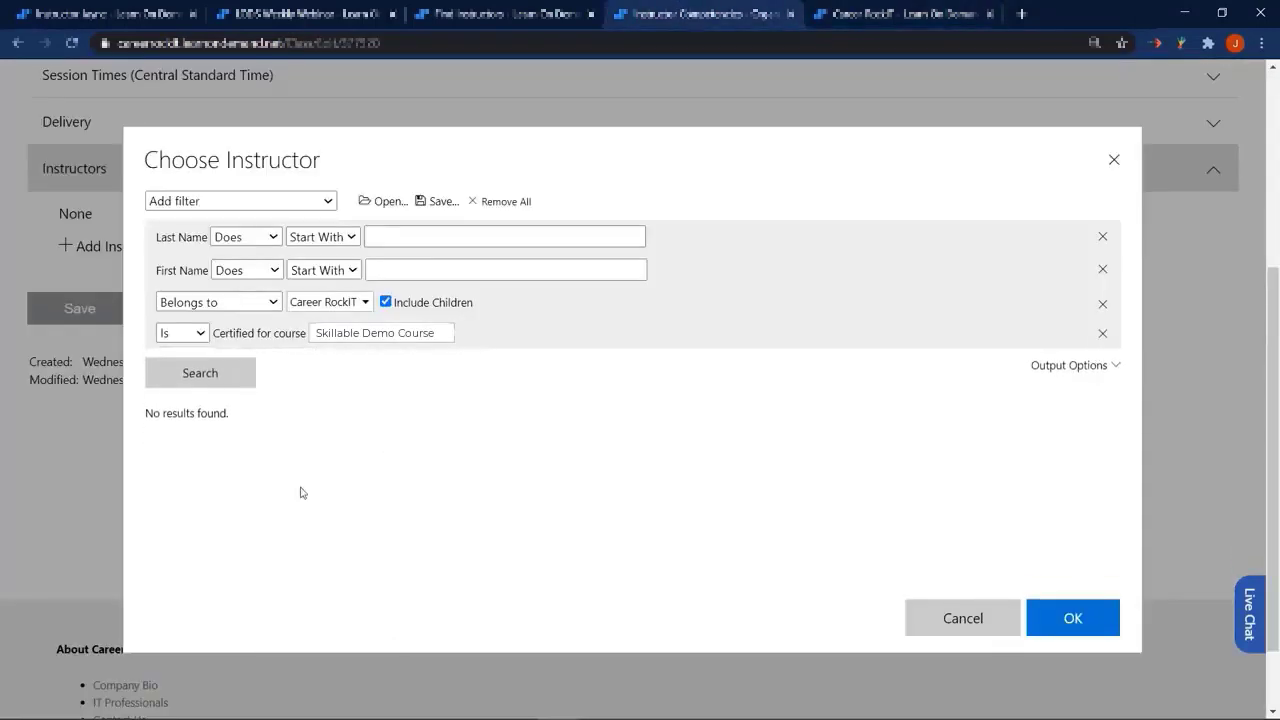
- Without the schedule conflict filter, search for Skillable Demo Course certified instructors belonging and not belonging to Career RockIT, and close the chooser
{"action": "left_click", "coordinate": [163, 385]}
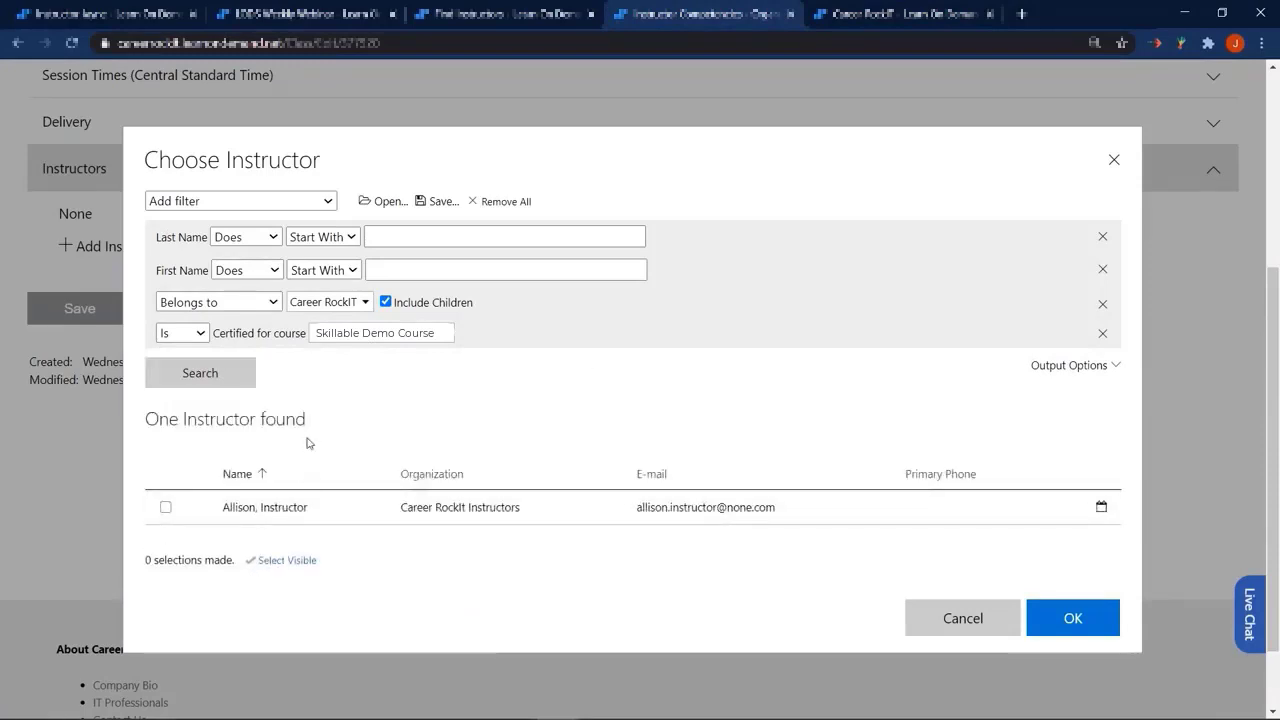
{"action": "left_click", "coordinate": [240, 302]}
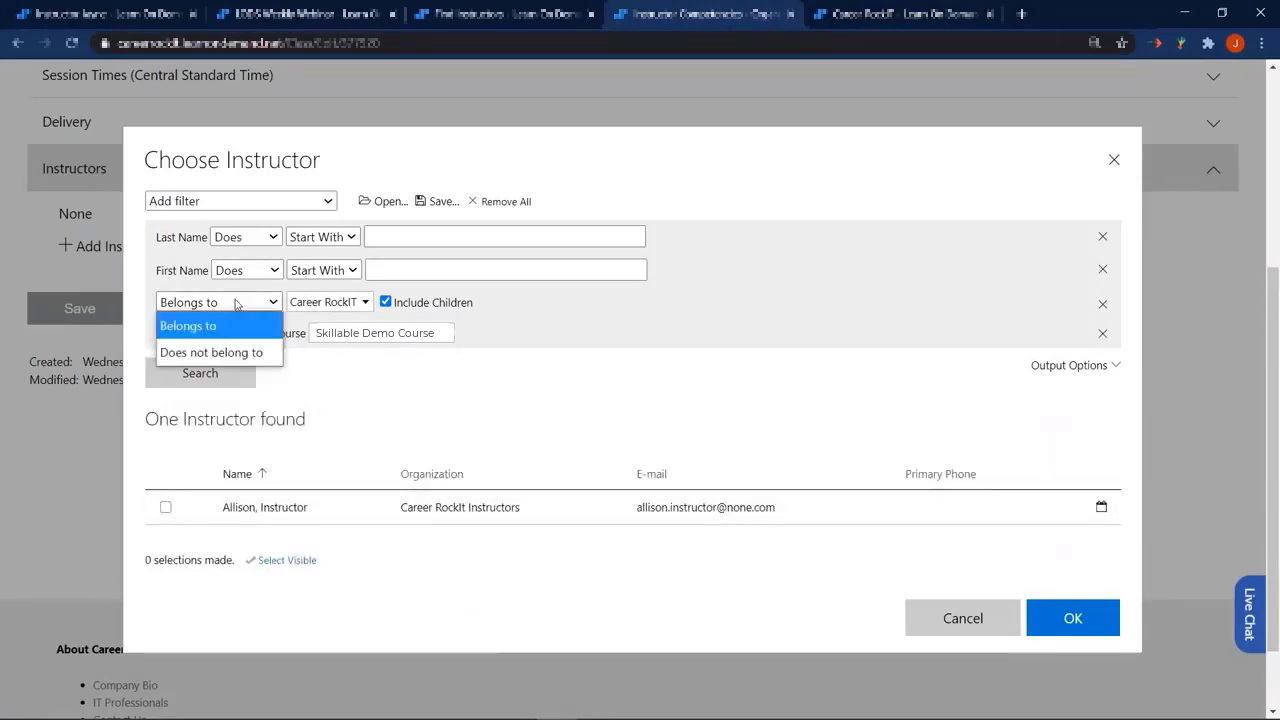
{"action": "left_click", "coordinate": [232, 352]}
{"action": "left_click", "coordinate": [245, 372]}
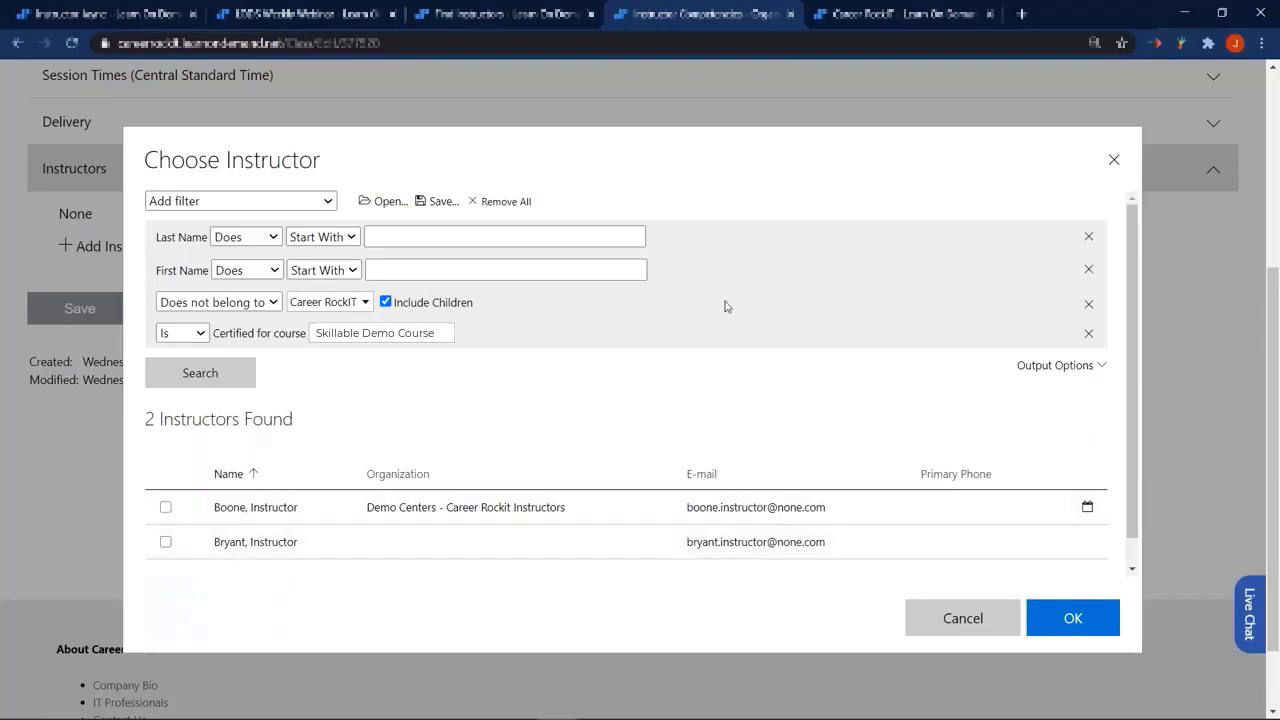
{"action": "left_click", "coordinate": [1113, 162]}
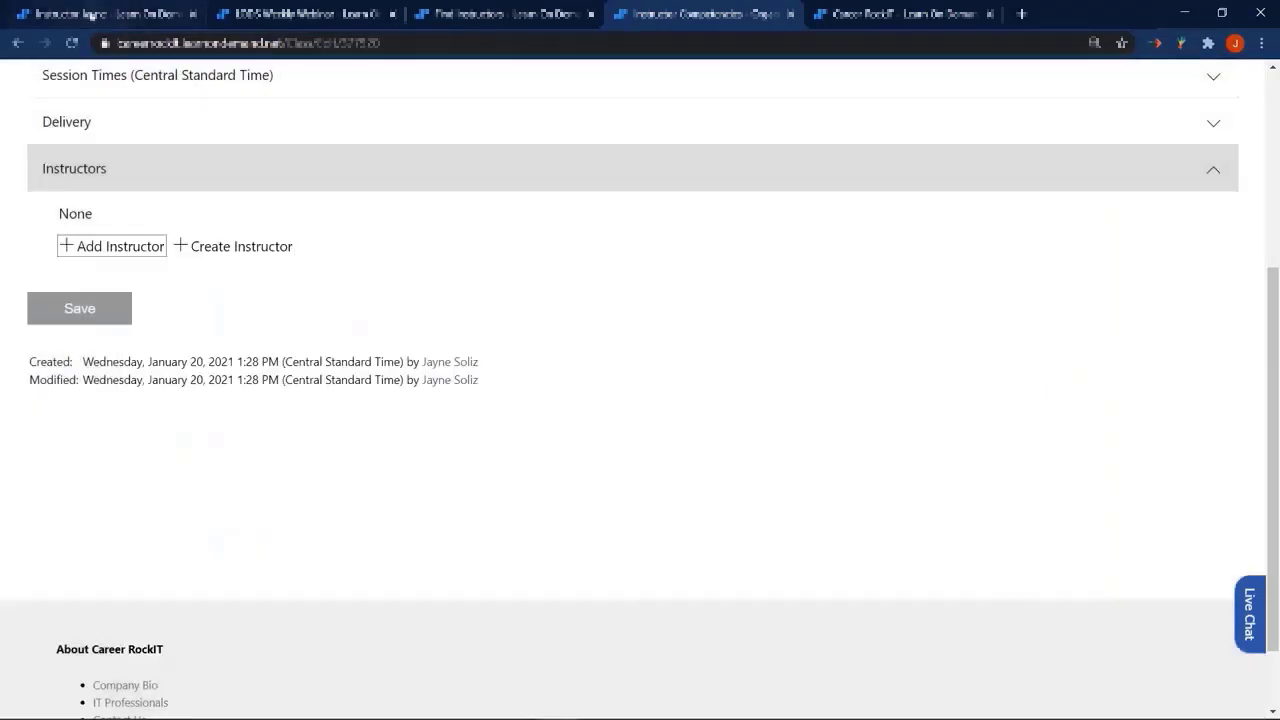
- Switch to the instructor's user profile and open the Instructor Competencies page from the Instructor Information section
{"action": "left_click", "coordinate": [91, 14]}
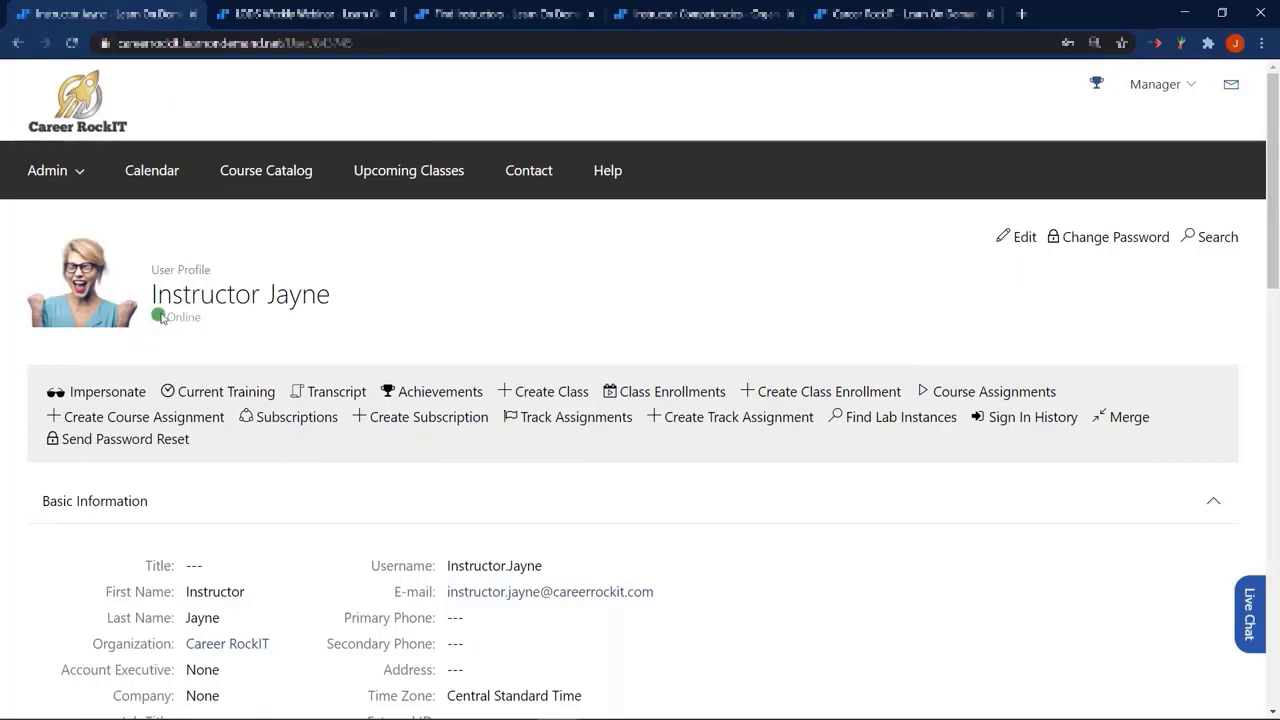
{"action": "scroll", "coordinate": [160, 318], "scroll_direction": "down", "scroll_amount": 5}
{"action": "scroll", "coordinate": [163, 302], "scroll_direction": "up", "scroll_amount": 5}
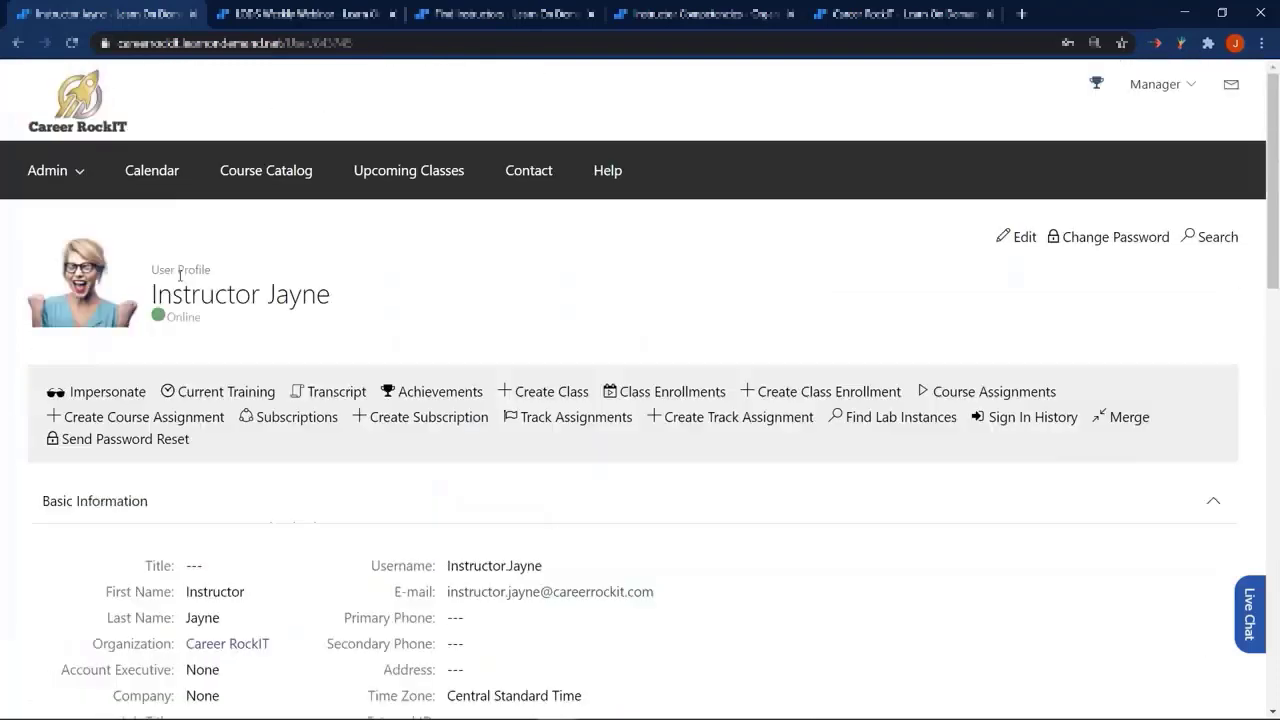
{"action": "scroll", "coordinate": [214, 300], "scroll_direction": "down", "scroll_amount": 7}
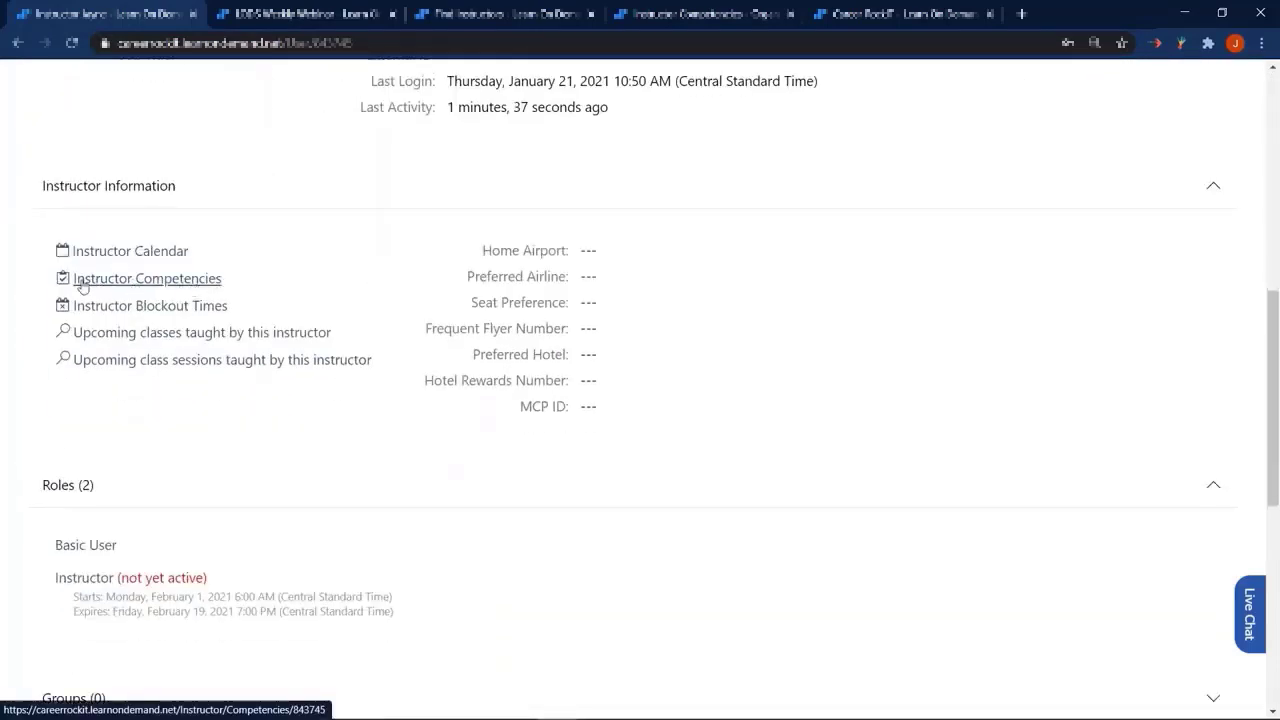
{"action": "left_click", "coordinate": [197, 280]}
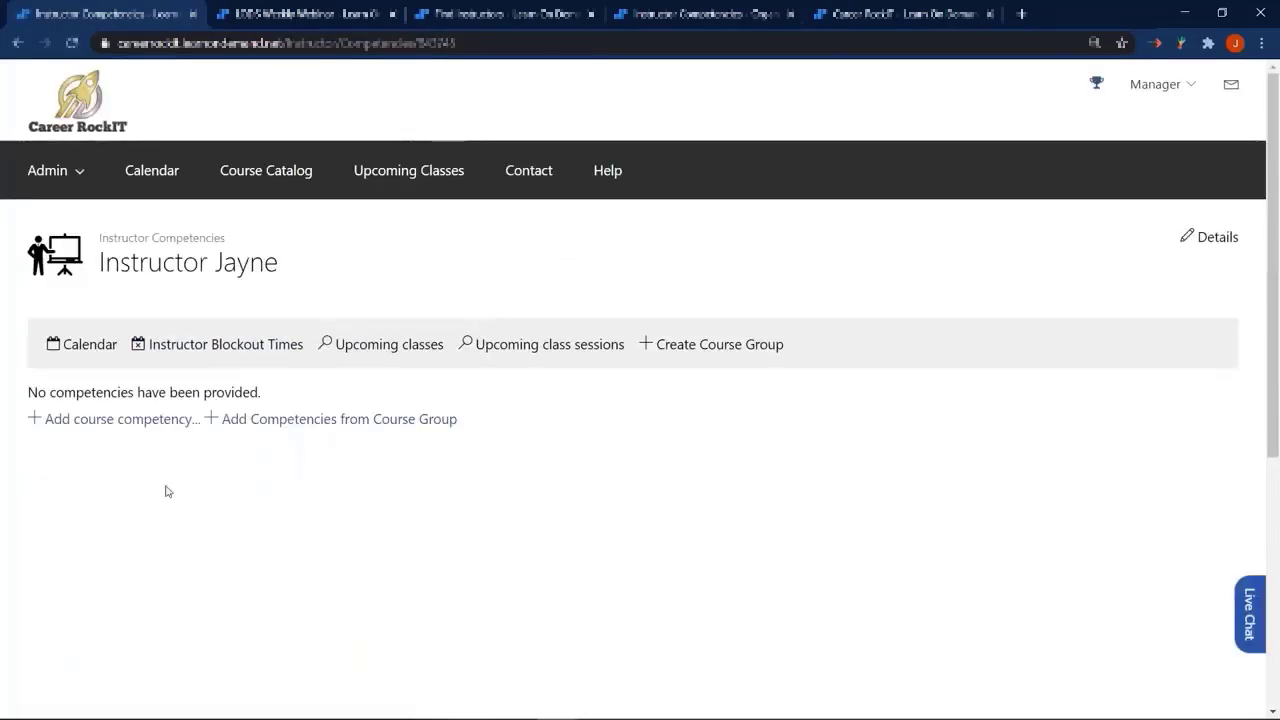
- Search for instructor-led courses and add all the visible ones to the instructor's course competencies
{"action": "left_click", "coordinate": [131, 430]}
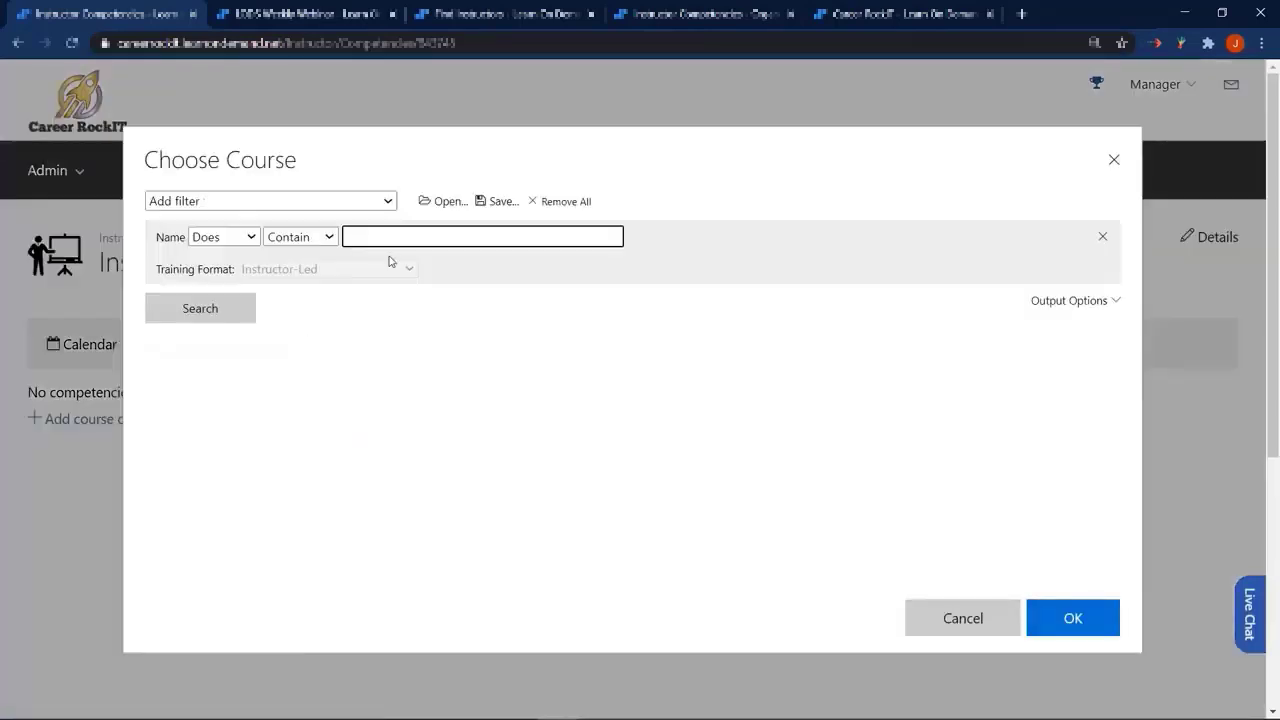
{"action": "scroll", "coordinate": [357, 246], "scroll_direction": "down", "scroll_amount": 5}
{"action": "left_click", "coordinate": [287, 572]}
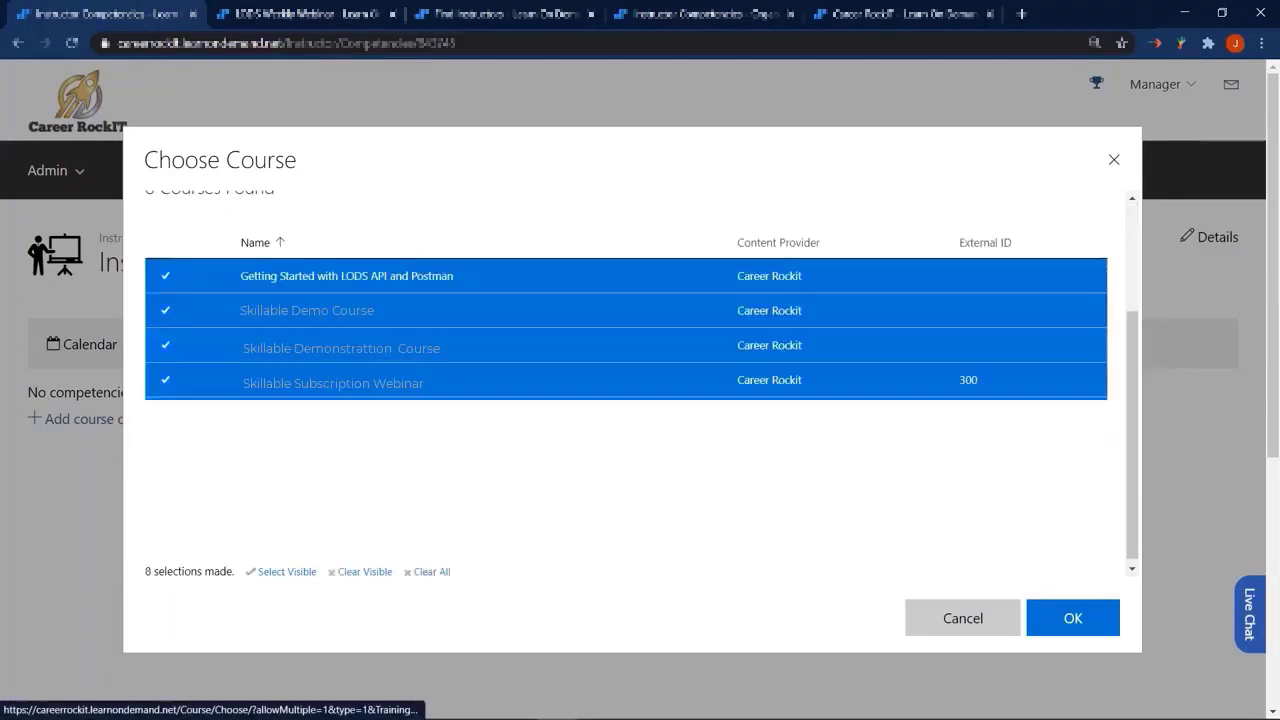
{"action": "left_click", "coordinate": [1072, 618]}
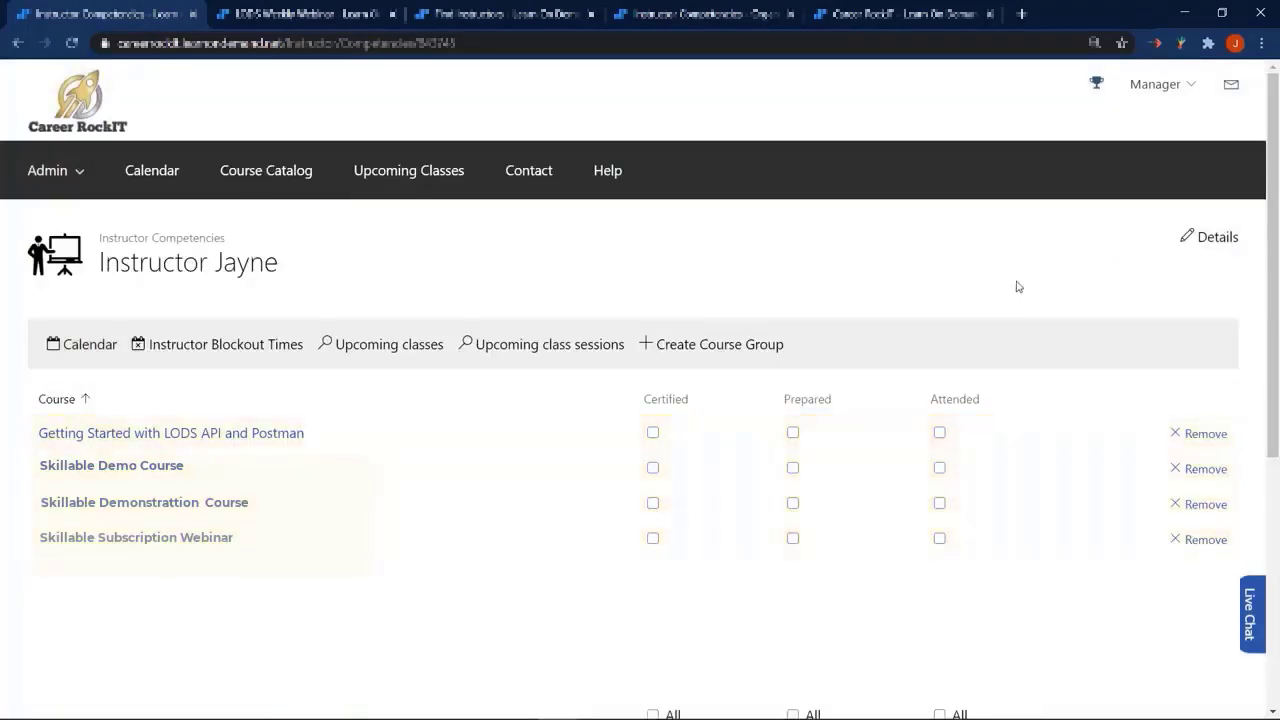
- Mark all the courses as Attended, Prepared and Certified, and clear Certified for the Skillable Subscription Webinar
{"action": "scroll", "coordinate": [1015, 285], "scroll_direction": "down", "scroll_amount": 3}
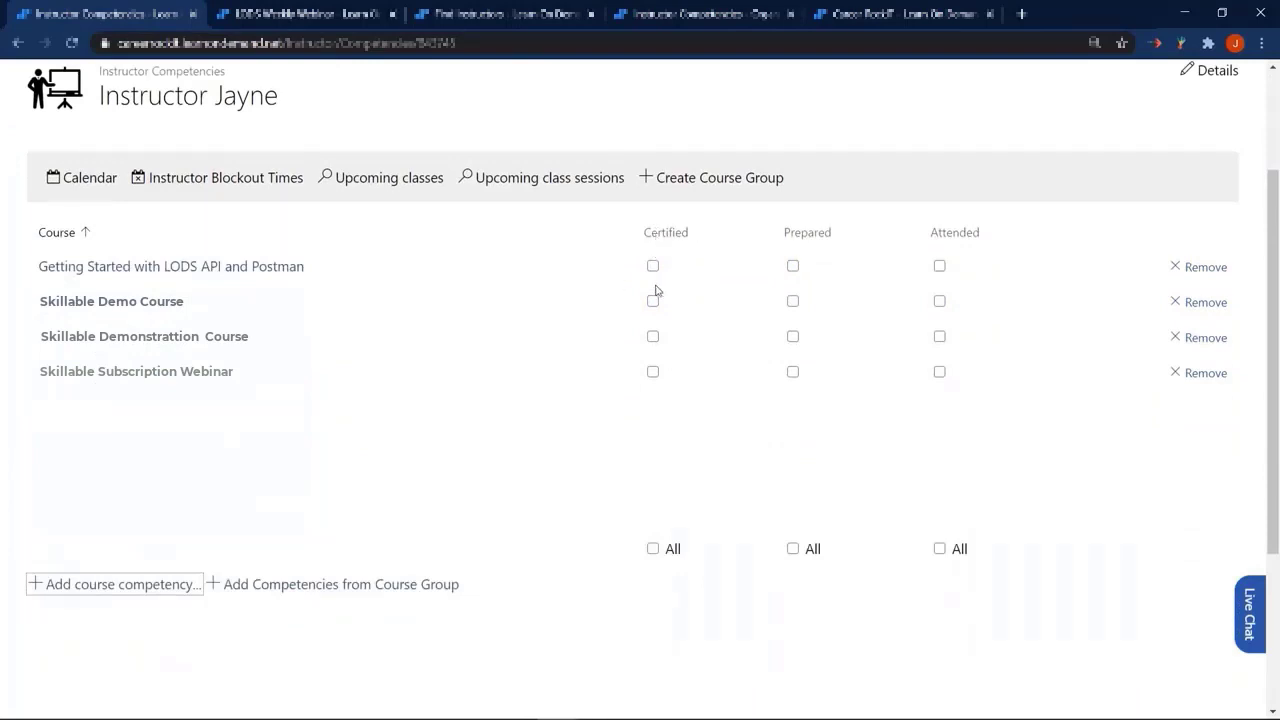
{"action": "left_click", "coordinate": [940, 548]}
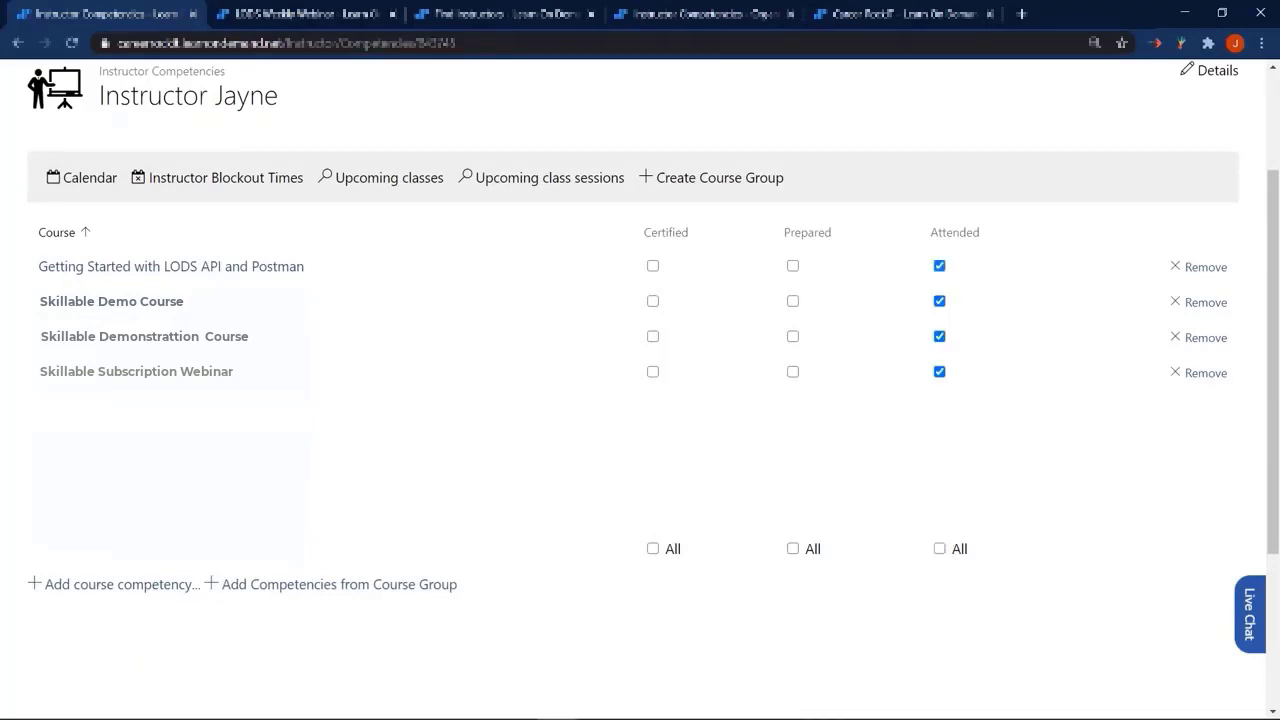
{"action": "left_click", "coordinate": [792, 548]}
{"action": "left_click", "coordinate": [652, 548]}
{"action": "left_click", "coordinate": [651, 373]}
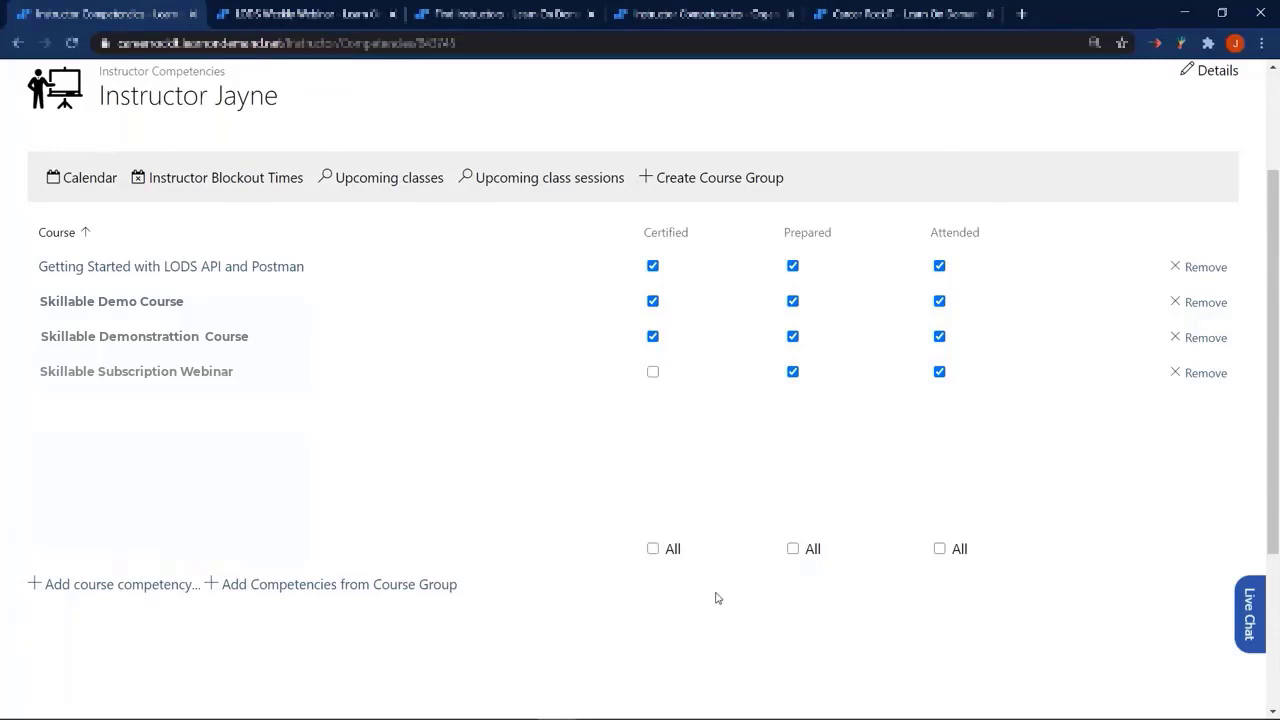
- Check the instructor's future blockout times from the user profile and return to the profile
{"action": "scroll", "coordinate": [371, 379], "scroll_direction": "up", "scroll_amount": 2}
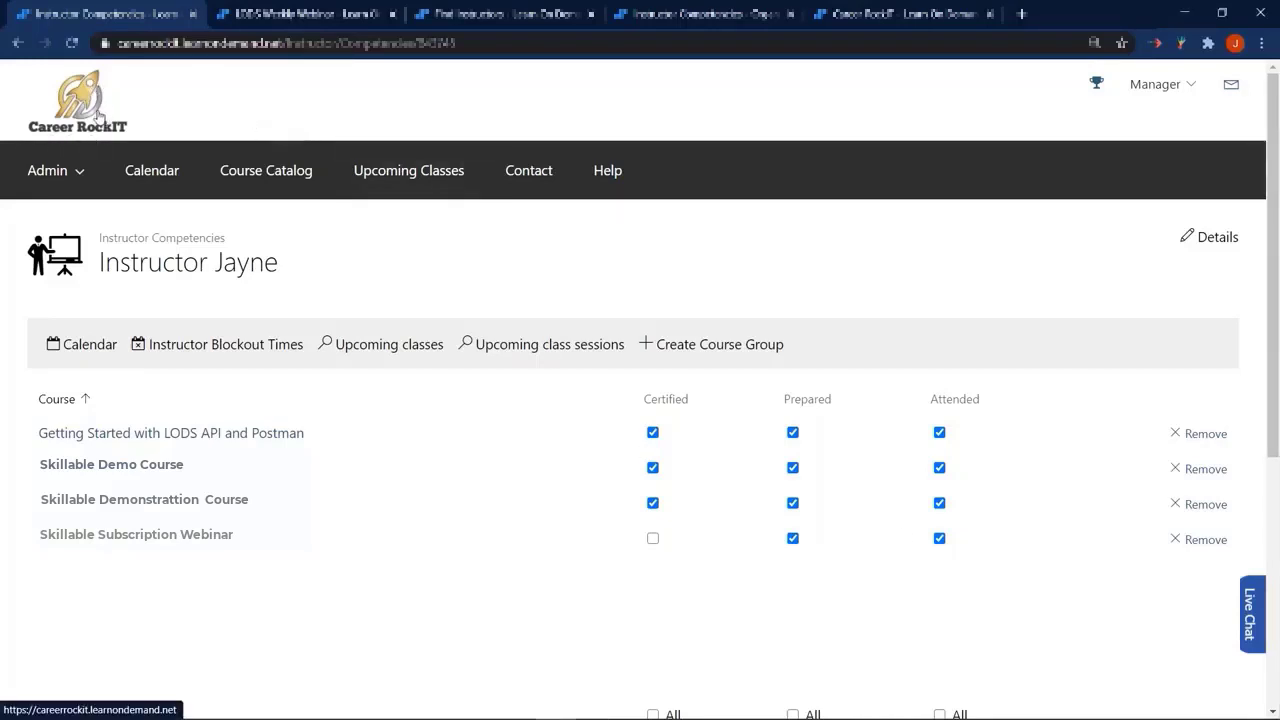
{"action": "left_click", "coordinate": [18, 43]}
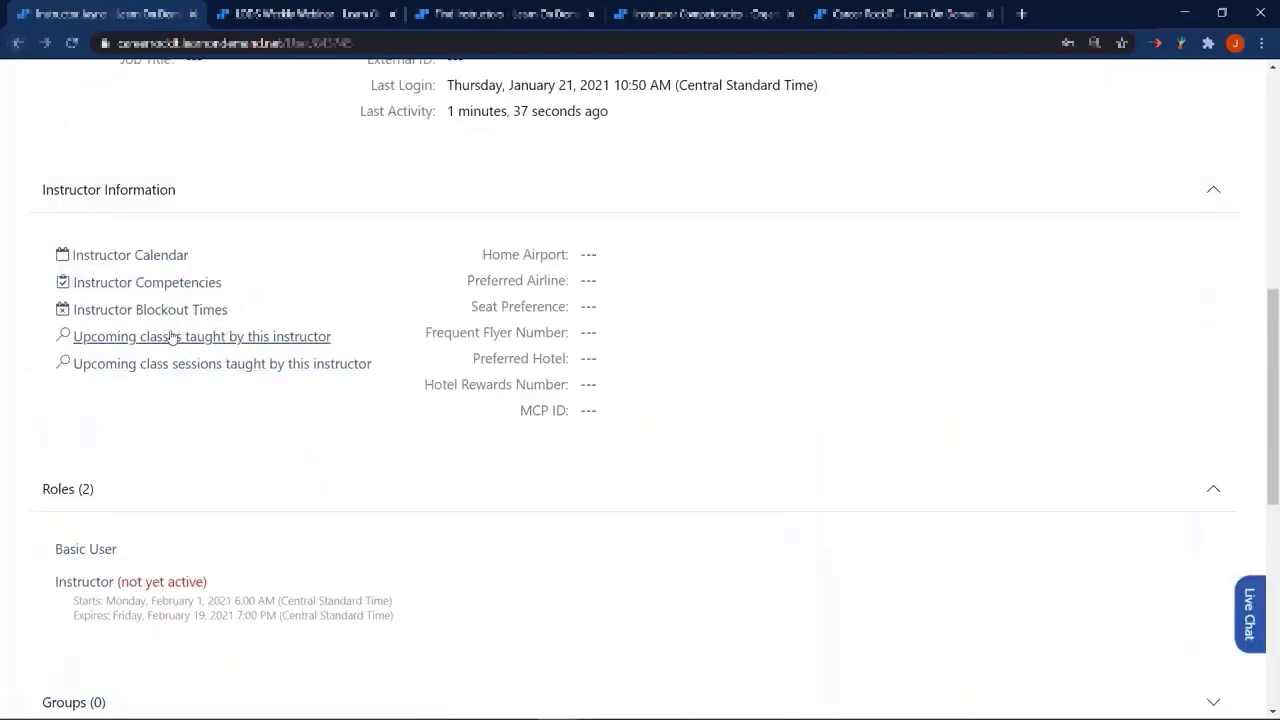
{"action": "left_click", "coordinate": [96, 313]}
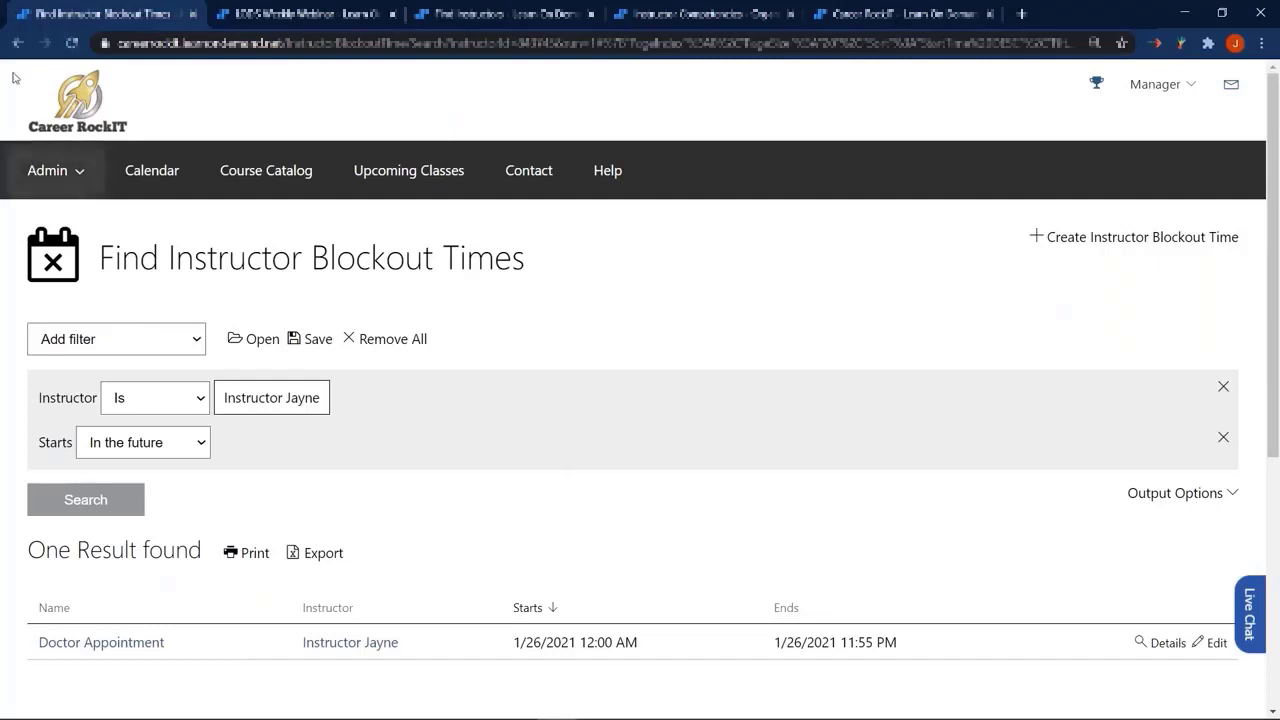
{"action": "left_click", "coordinate": [17, 43]}
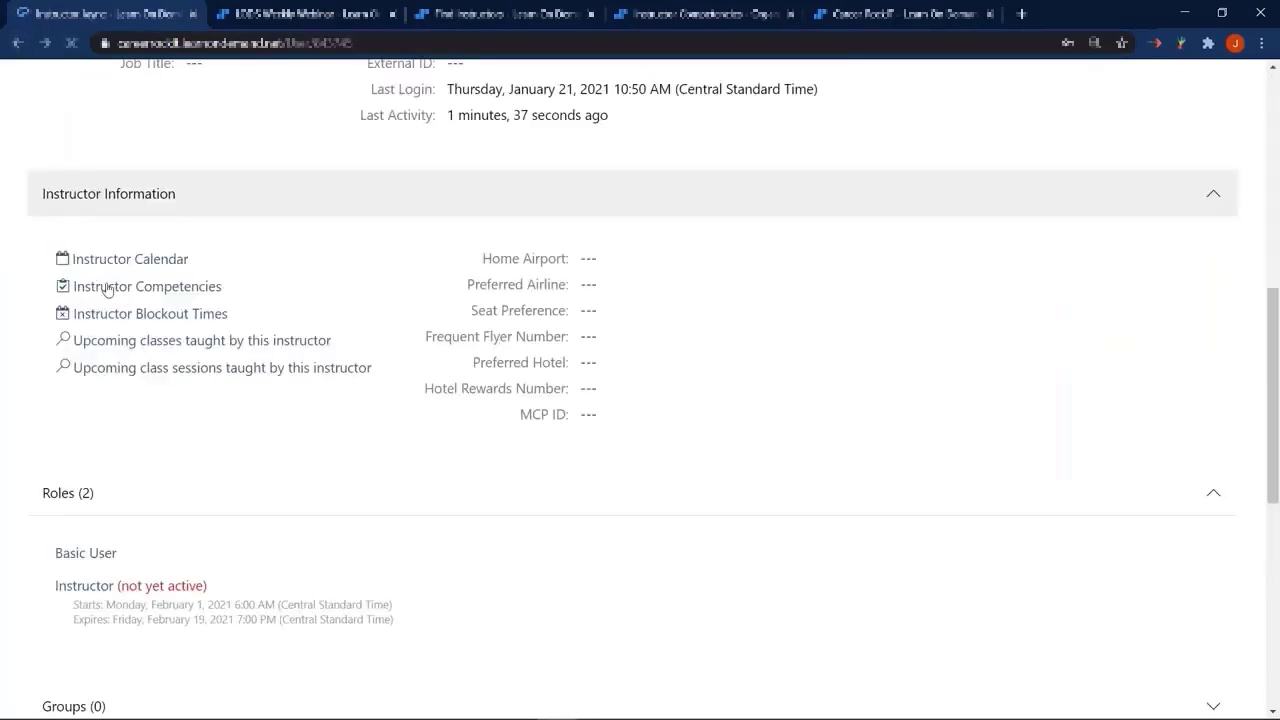
- Review the instructor's January 2021 calendar for scheduled sessions and blocked-out dates
{"action": "left_click", "coordinate": [113, 260]}
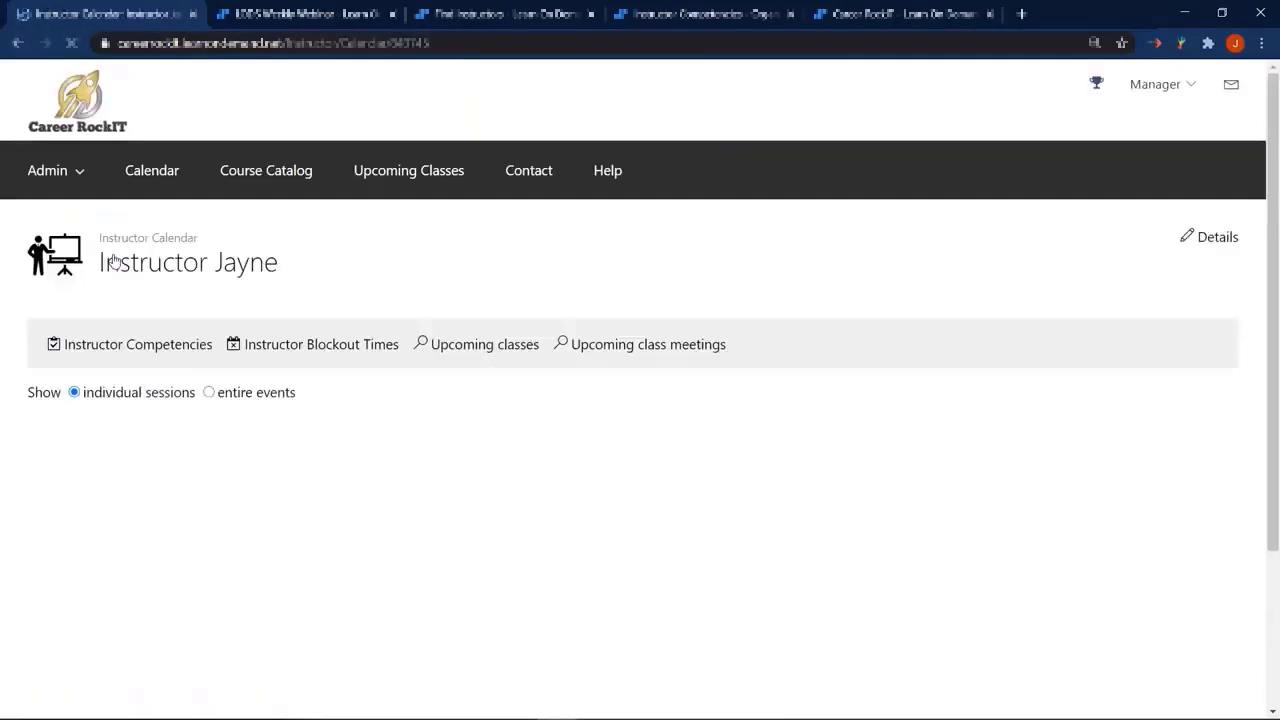
{"action": "scroll", "coordinate": [366, 462], "scroll_direction": "down", "scroll_amount": 7}
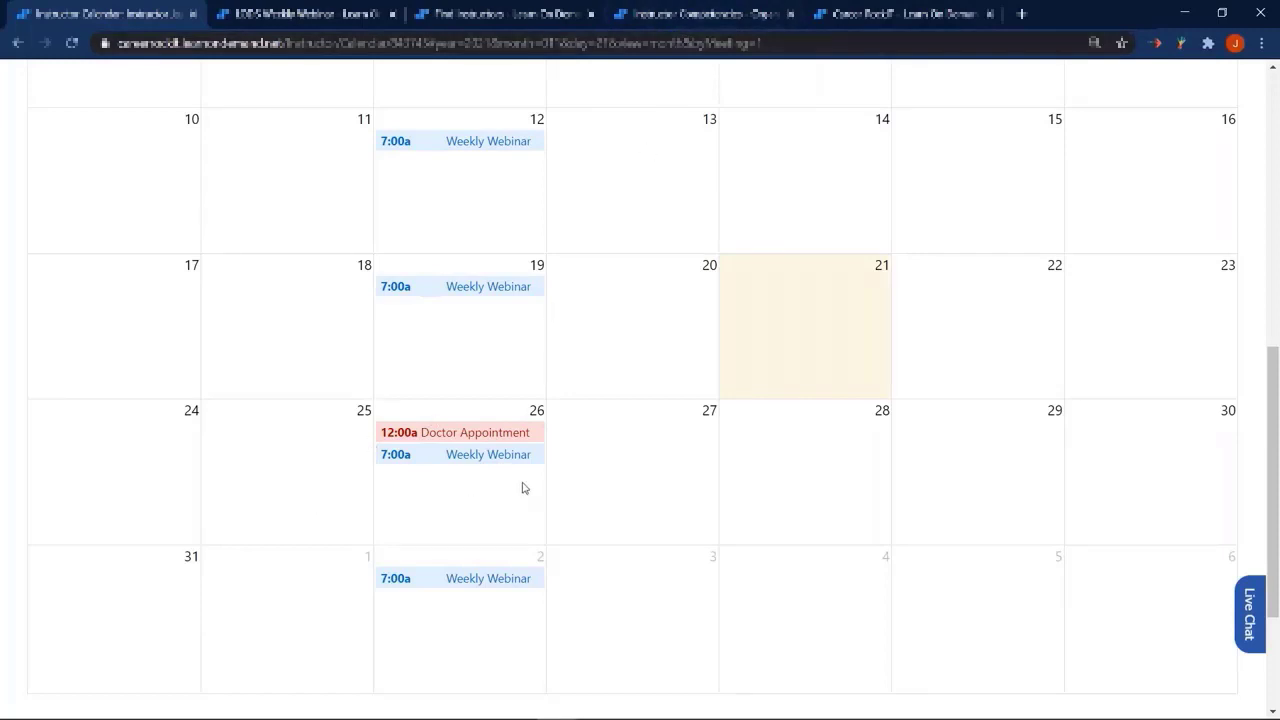
{"action": "scroll", "coordinate": [500, 459], "scroll_direction": "up", "scroll_amount": 1}
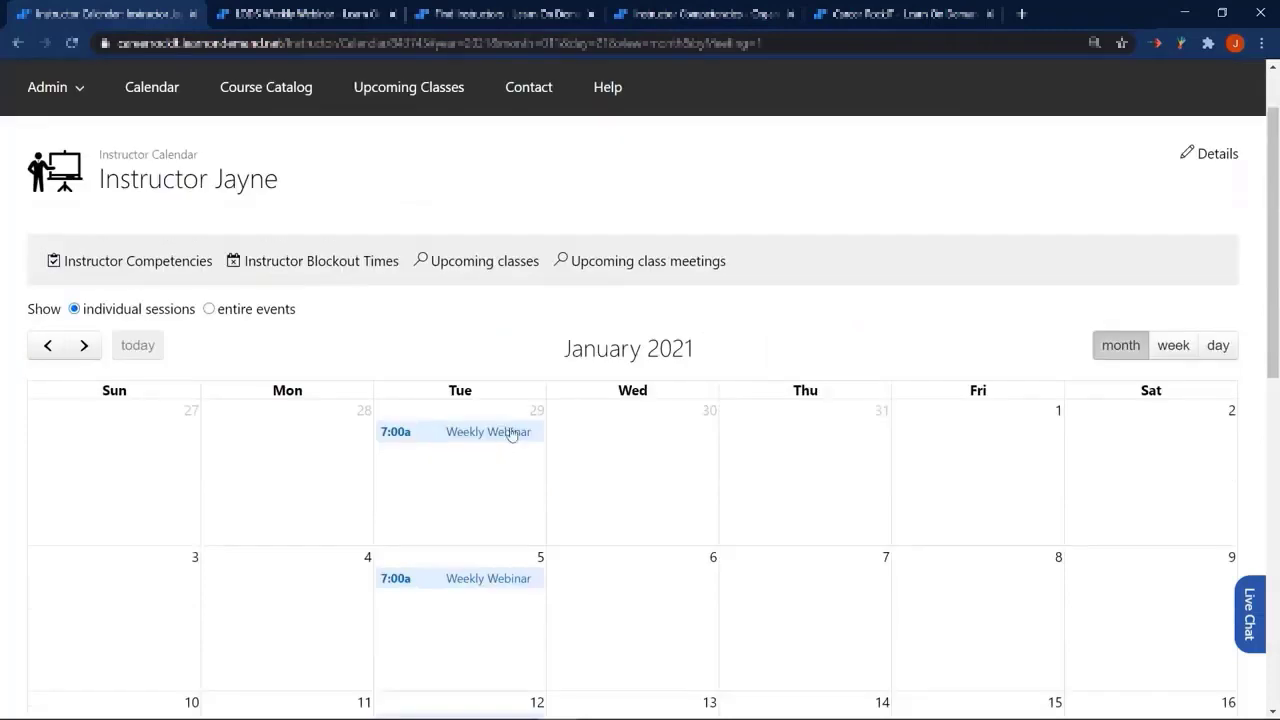
- Open the instructor blockout times search, remove the instructor filter and list every instructor's future blockouts
{"action": "left_click", "coordinate": [305, 262]}
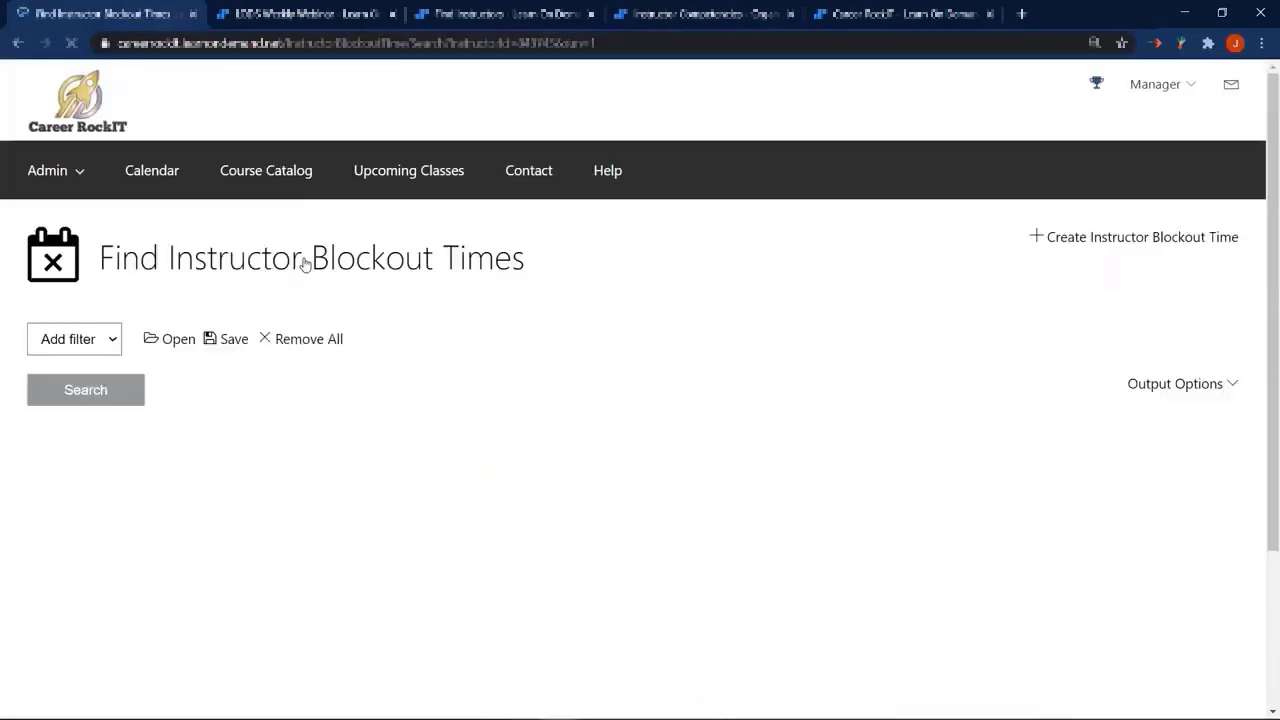
{"action": "scroll", "coordinate": [157, 366], "scroll_direction": "down", "scroll_amount": 2}
{"action": "left_click", "coordinate": [68, 300]}
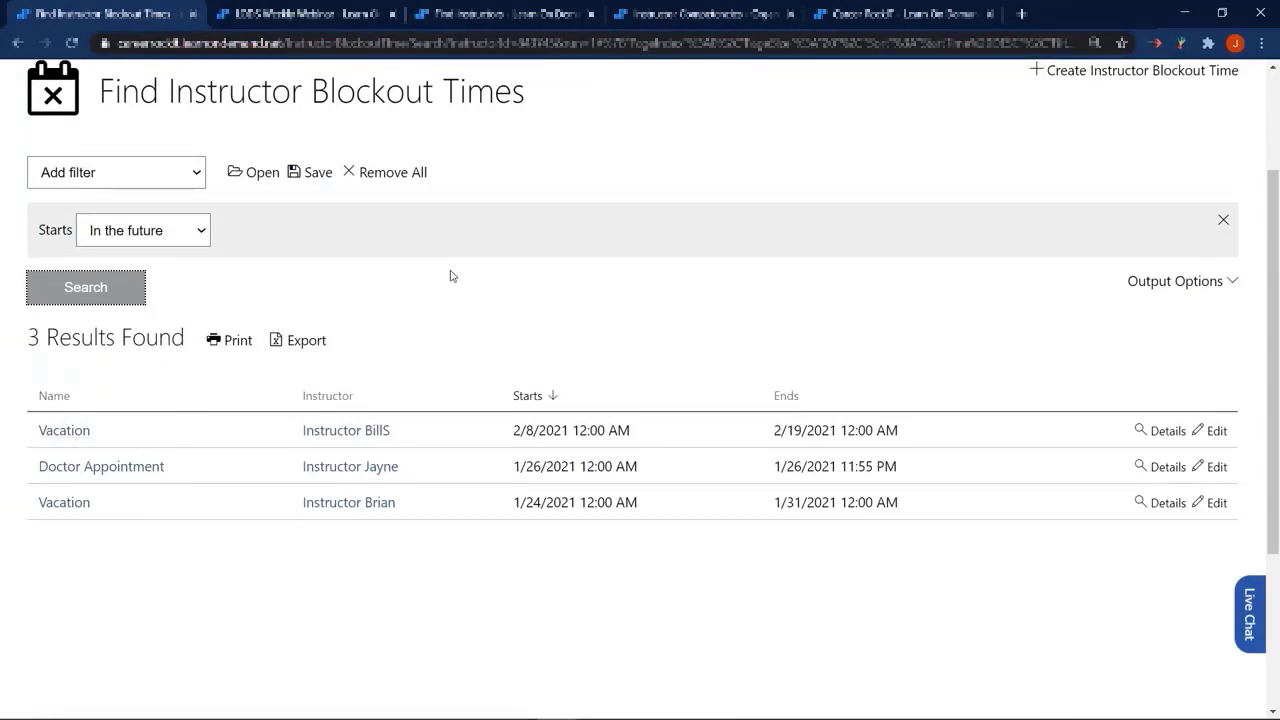
{"action": "scroll", "coordinate": [450, 276], "scroll_direction": "up", "scroll_amount": 2}
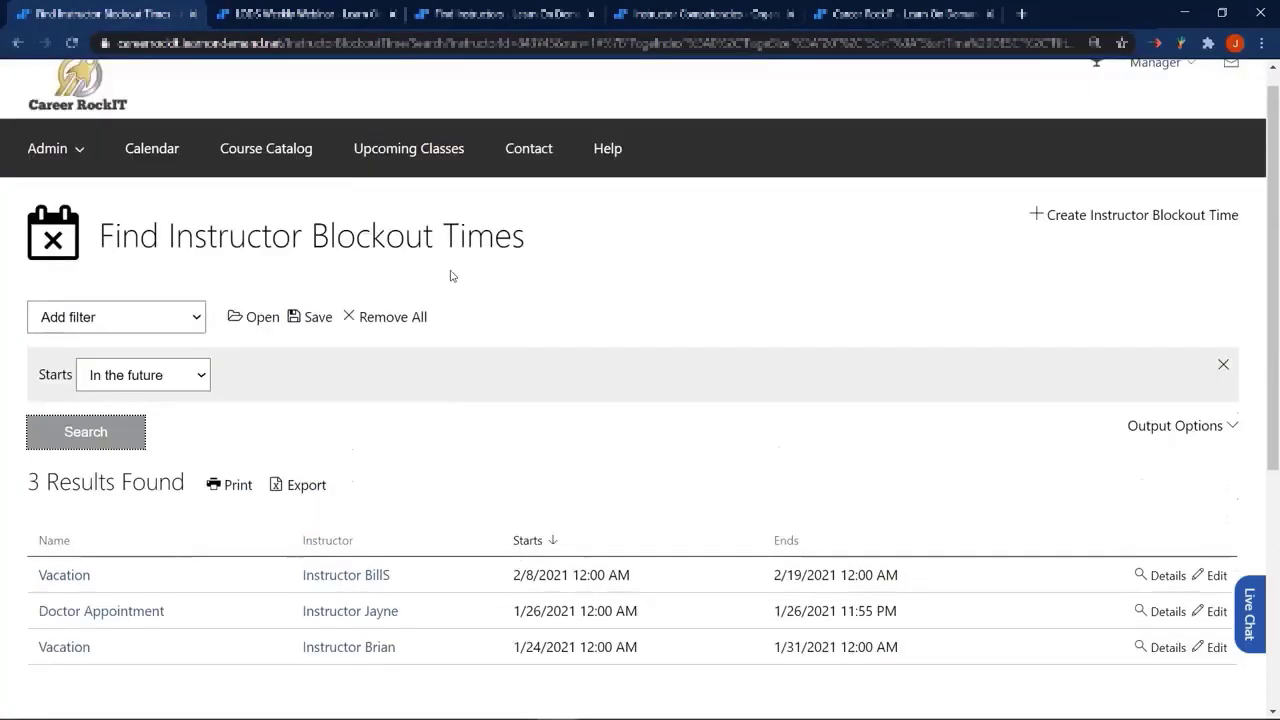
- Go to My Organizations from Site Administration and open the Career RockIT organization's calendar
{"action": "left_click", "coordinate": [110, 102]}
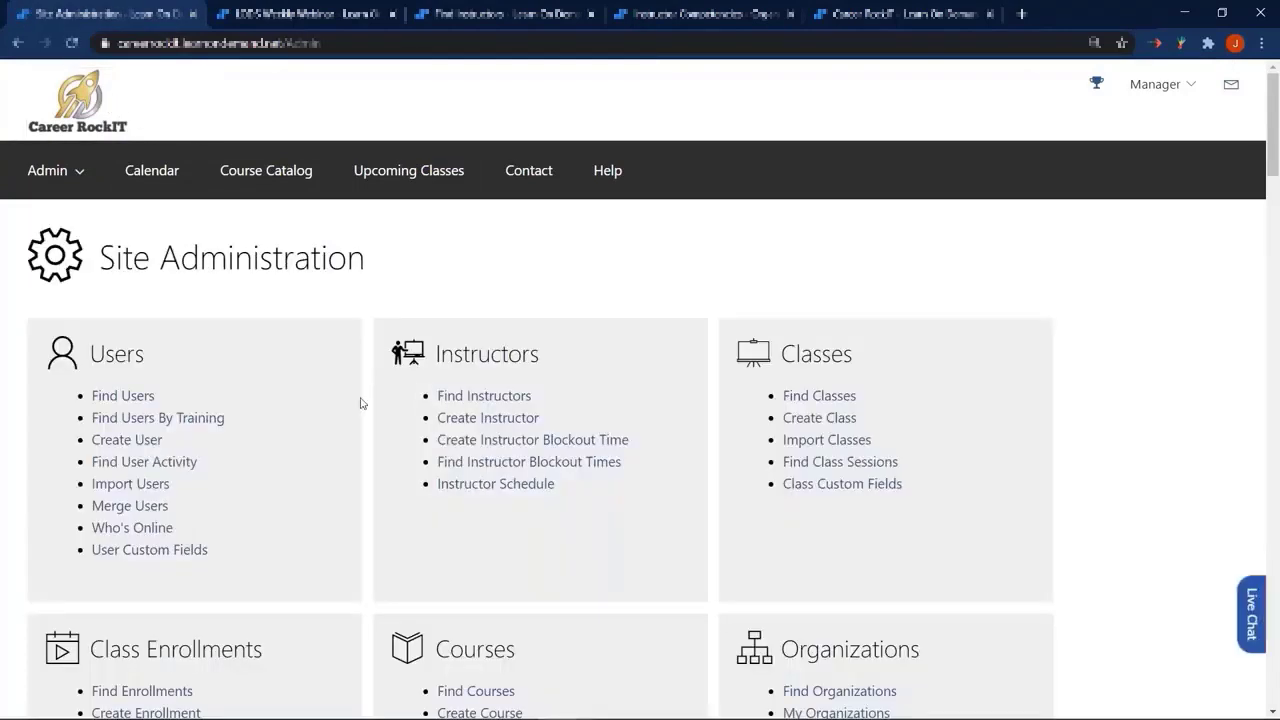
{"action": "scroll", "coordinate": [347, 408], "scroll_direction": "down", "scroll_amount": 2}
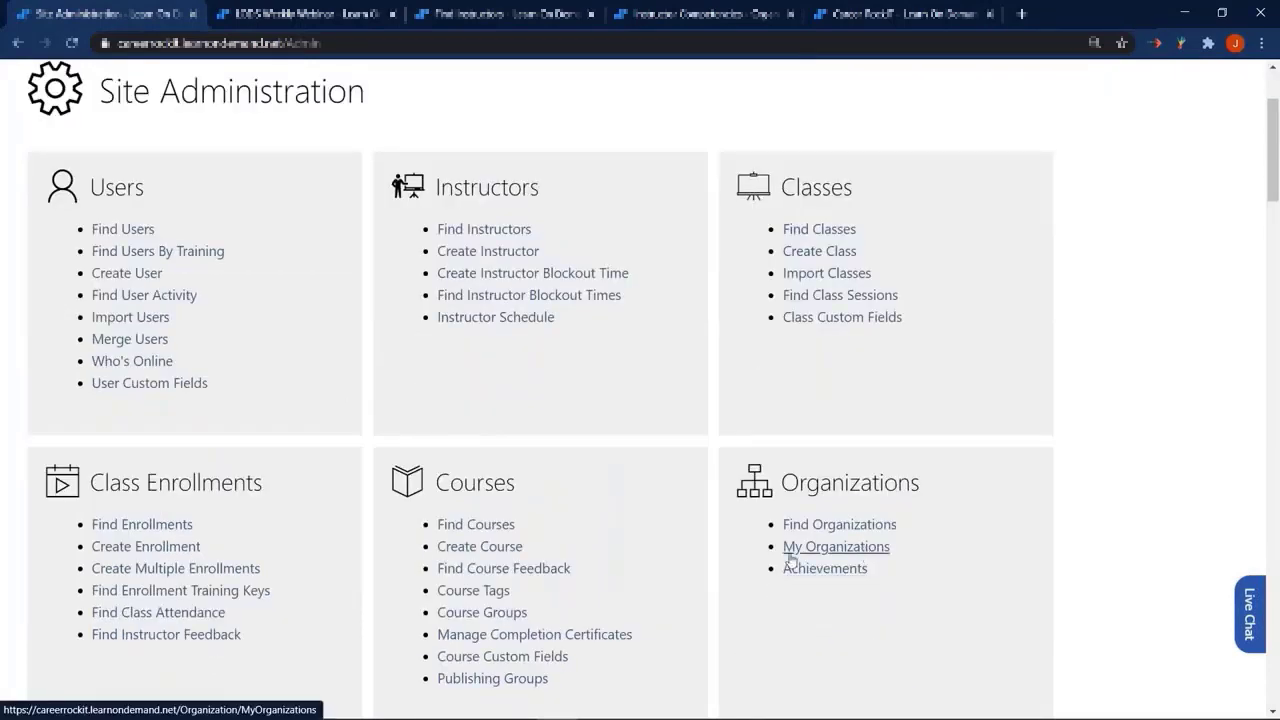
{"action": "left_click", "coordinate": [825, 551]}
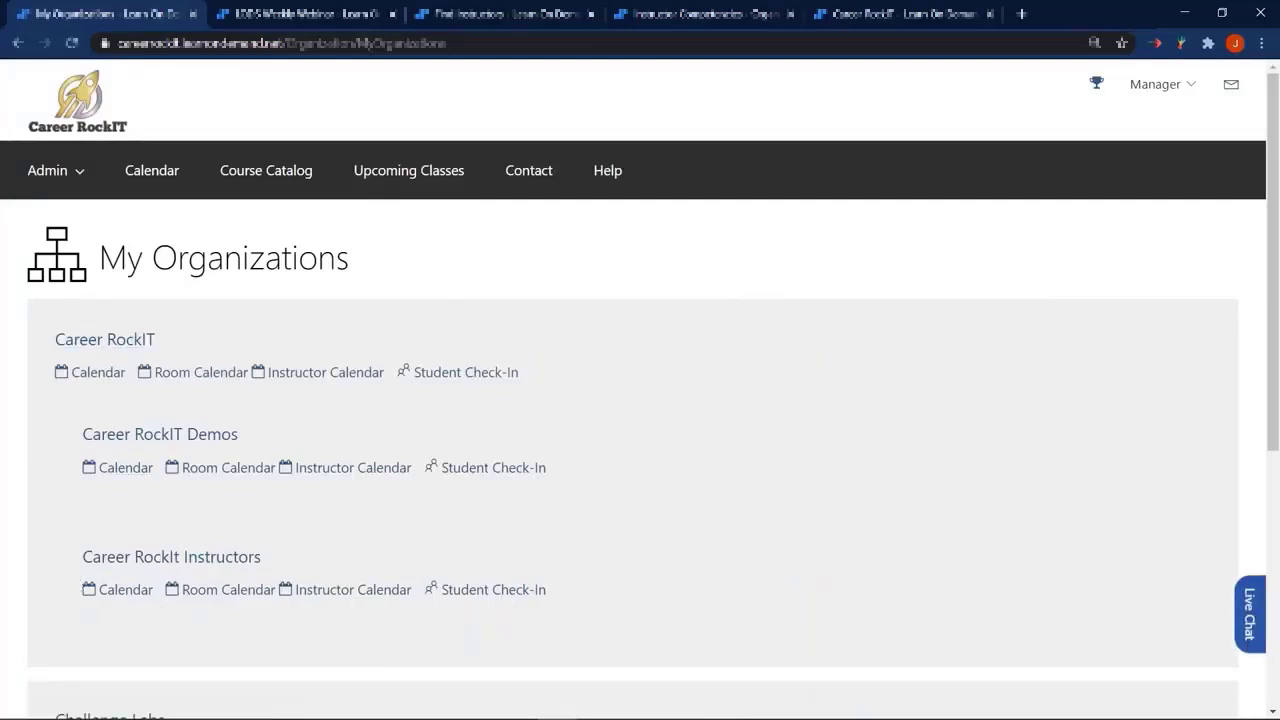
{"action": "scroll", "coordinate": [80, 600], "scroll_direction": "down", "scroll_amount": 3}
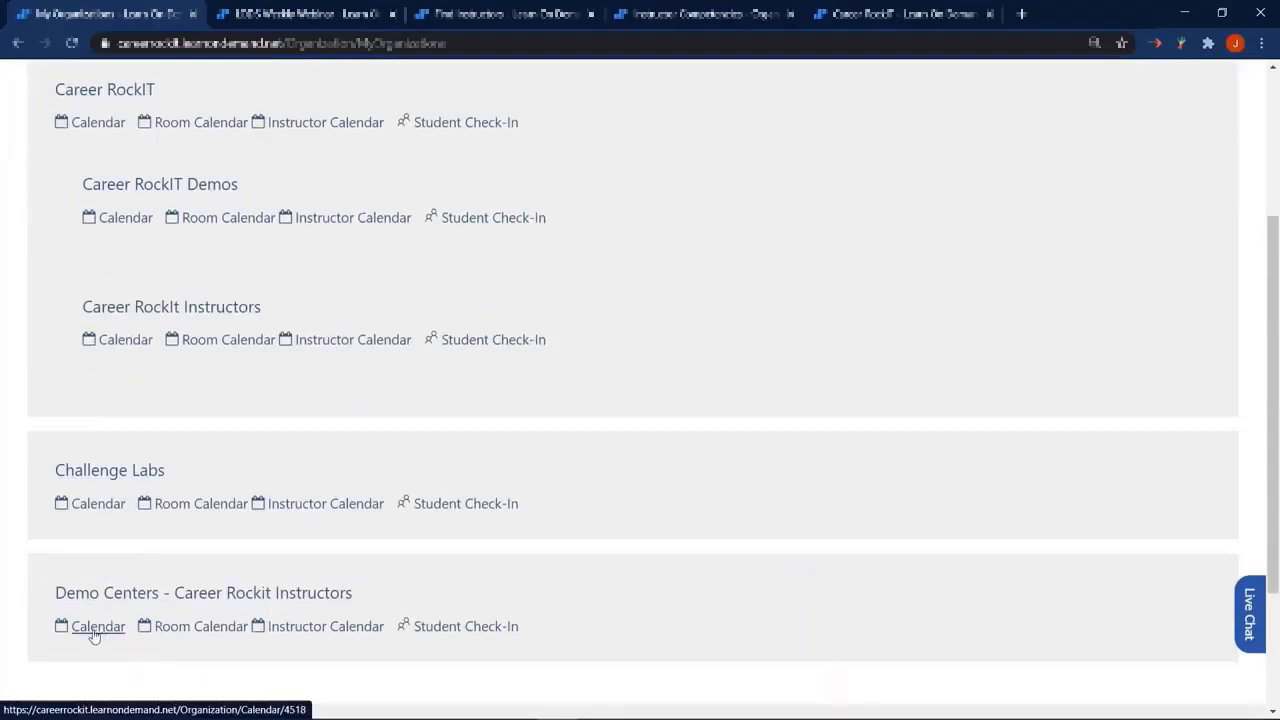
{"action": "scroll", "coordinate": [55, 595], "scroll_direction": "up", "scroll_amount": 3}
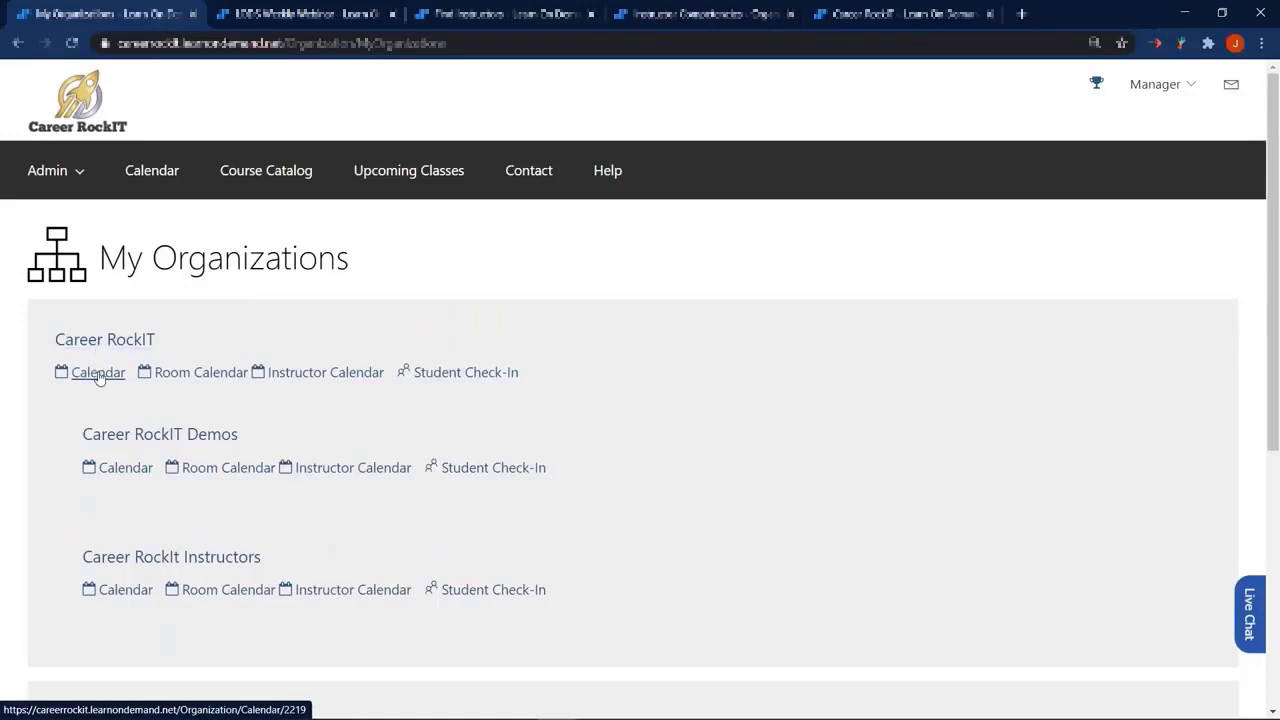
{"action": "left_click", "coordinate": [99, 374]}
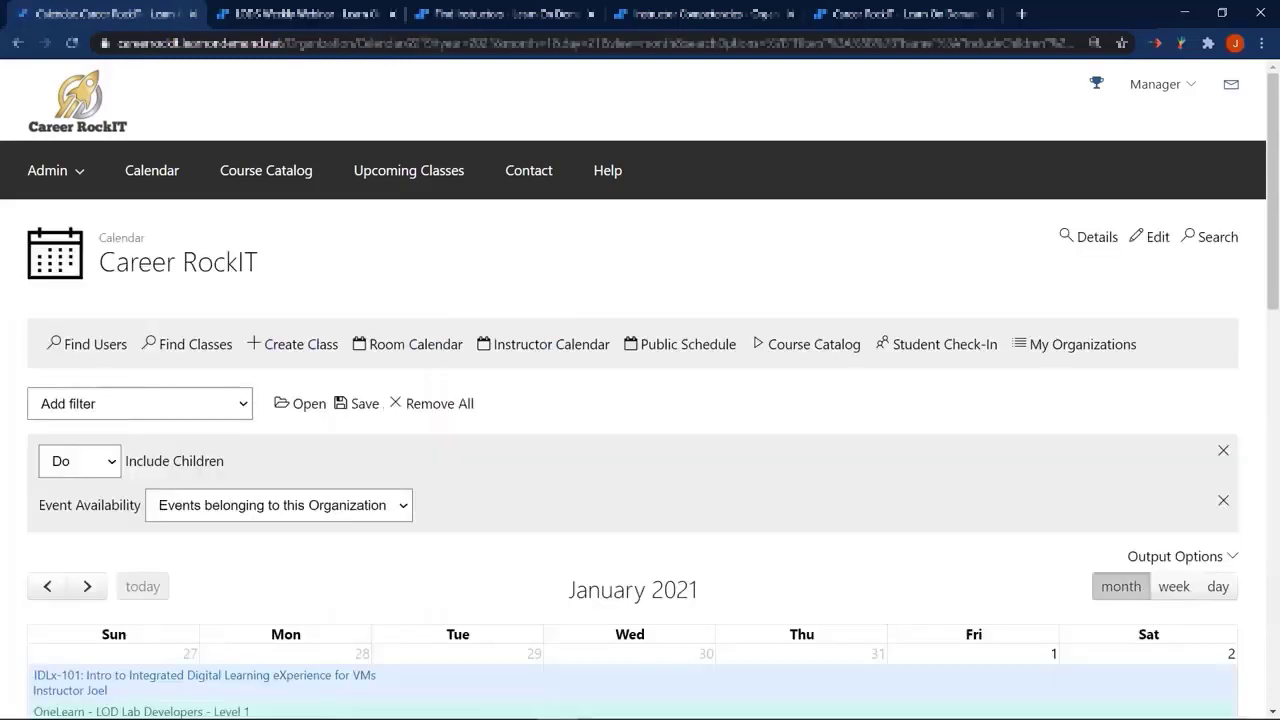
- Open the OneLearn - Lab Developers - Level 2 class from the organization's January 2021 calendar, view its details and return to the calendar
{"action": "scroll", "coordinate": [178, 313], "scroll_direction": "down", "scroll_amount": 4}
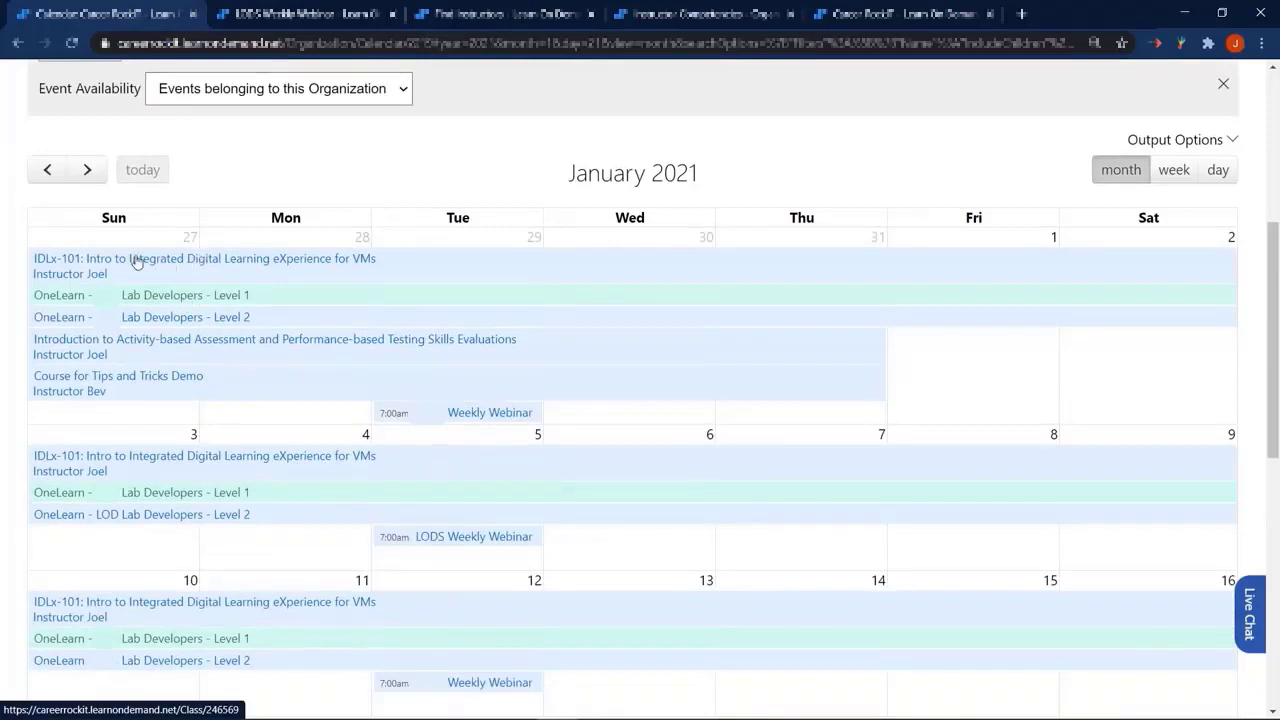
{"action": "left_click", "coordinate": [74, 320]}
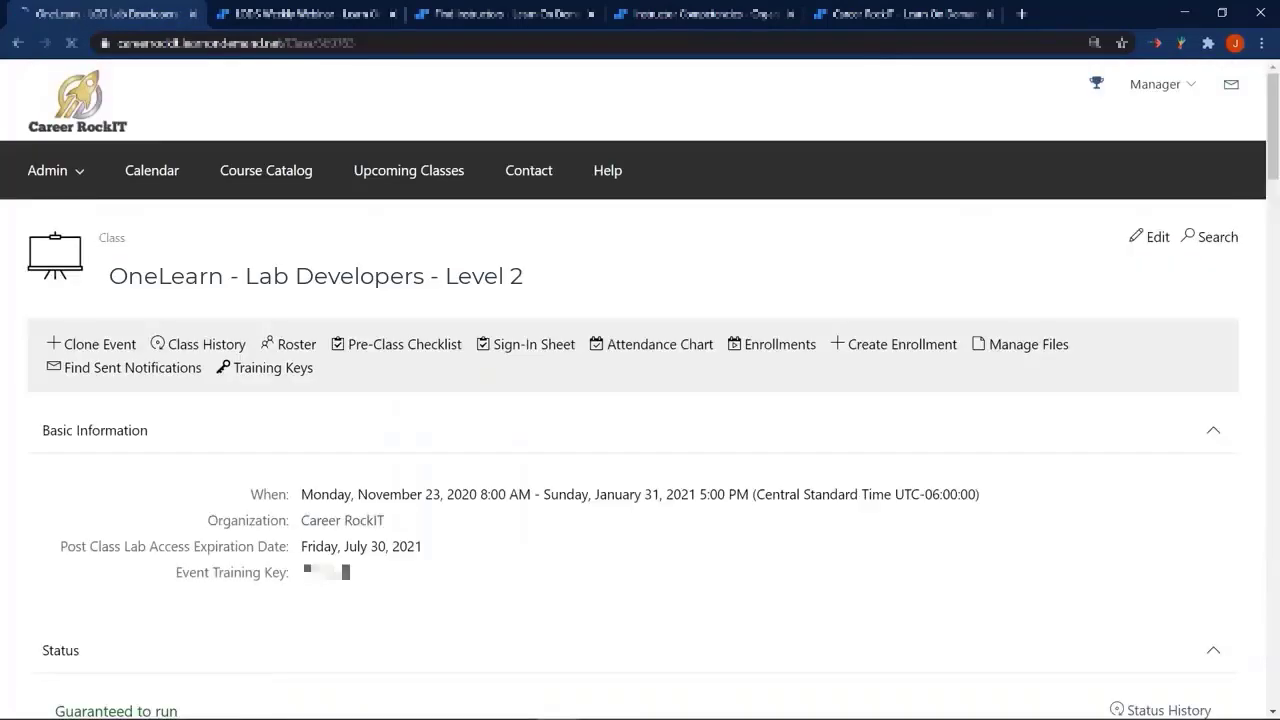
{"action": "left_click", "coordinate": [18, 45]}
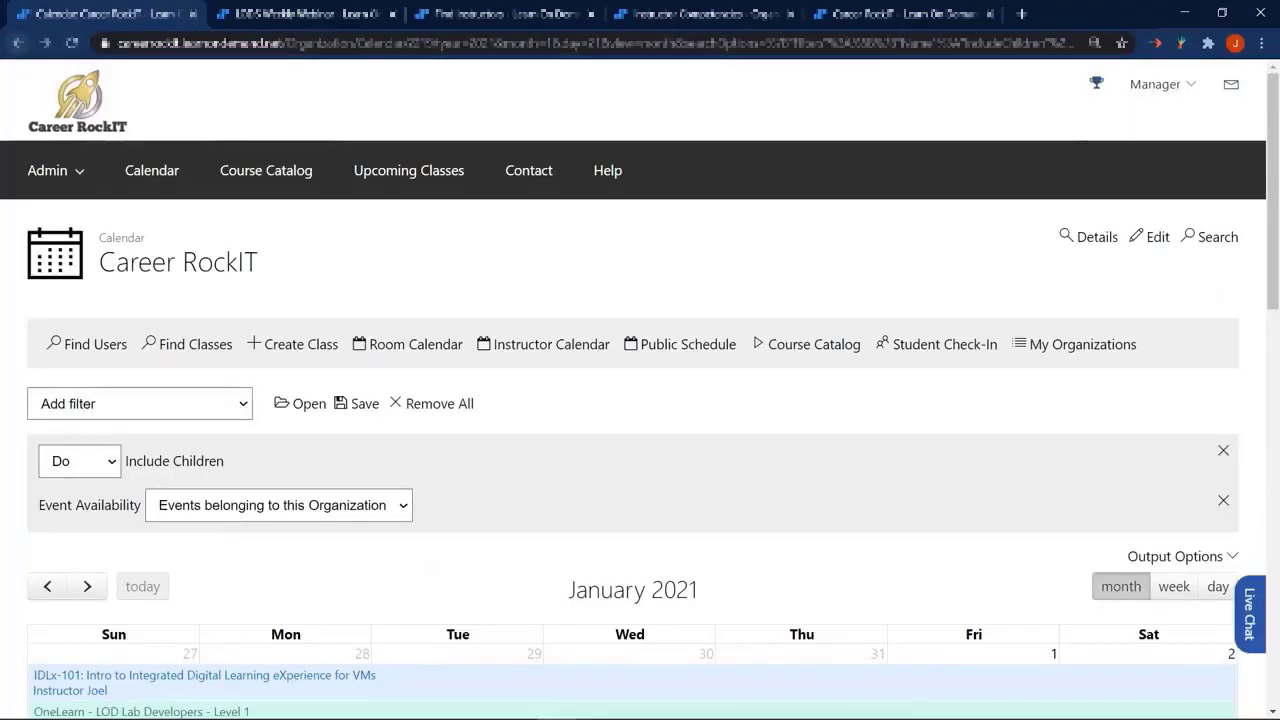
- Open Career RockIT's instructor calendar and review the instructors' daily schedules for Thursday, January 21 and Friday, January 22, 2021
{"action": "left_click", "coordinate": [517, 345]}
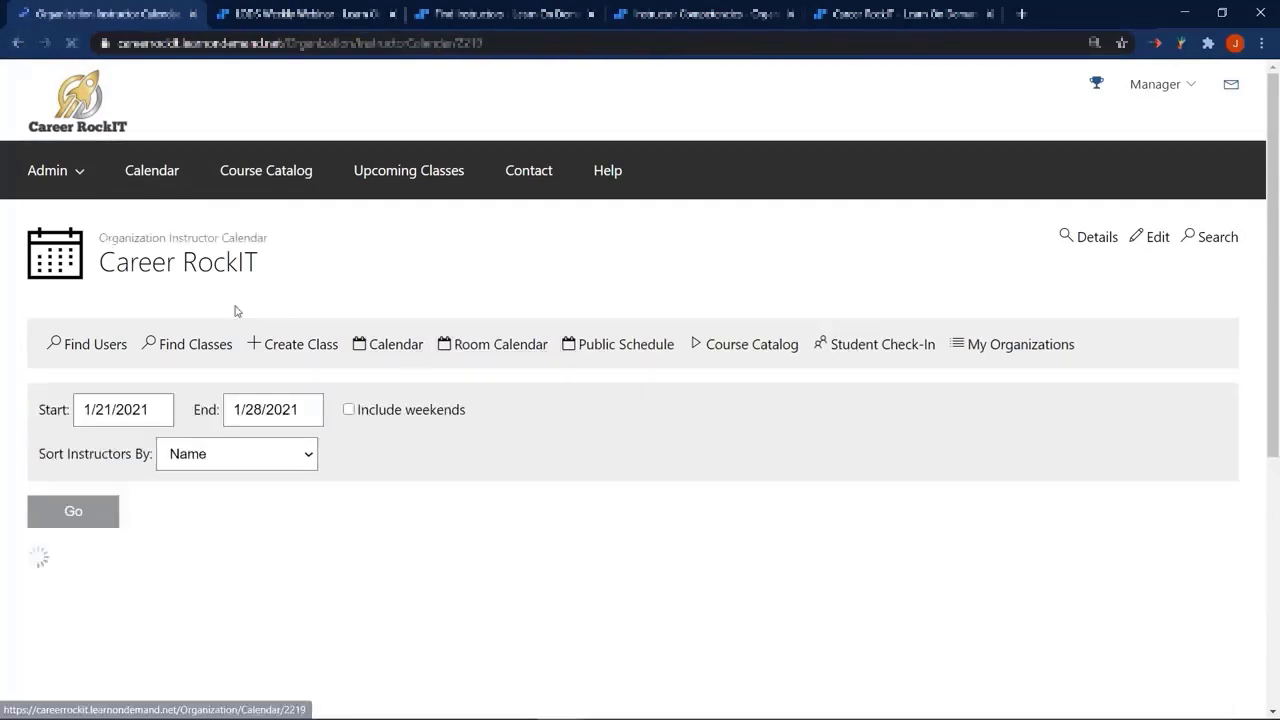
{"action": "scroll", "coordinate": [214, 326], "scroll_direction": "down", "scroll_amount": 2}
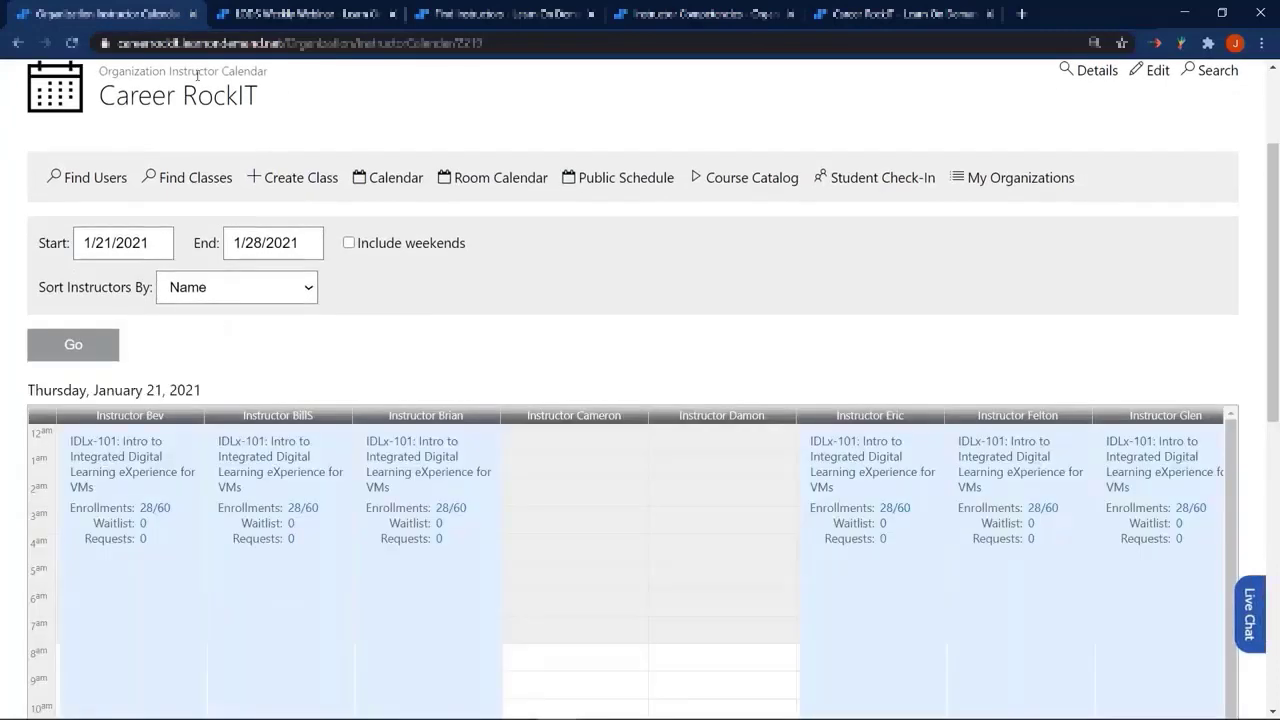
{"action": "scroll", "coordinate": [188, 325], "scroll_direction": "down", "scroll_amount": 2}
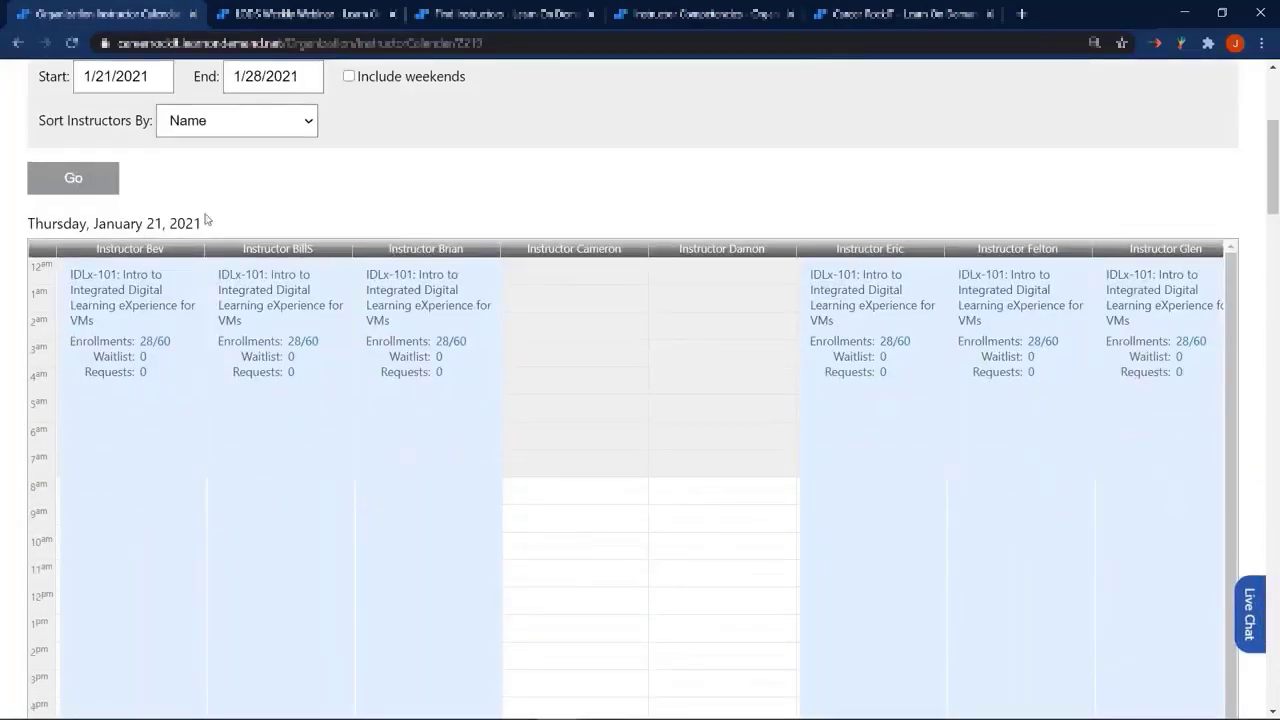
{"action": "left_click_drag", "start_coordinate": [25, 243], "coordinate": [20, 226]}
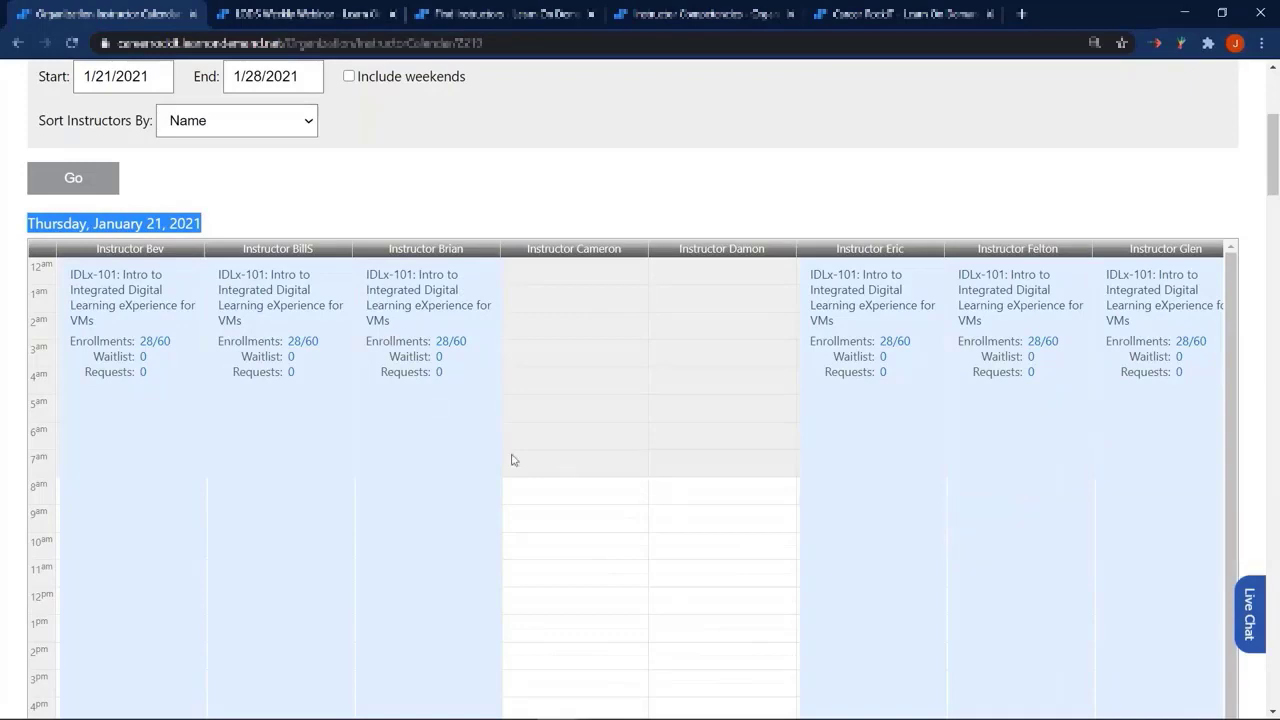
{"action": "scroll", "coordinate": [320, 455], "scroll_direction": "down", "scroll_amount": 8}
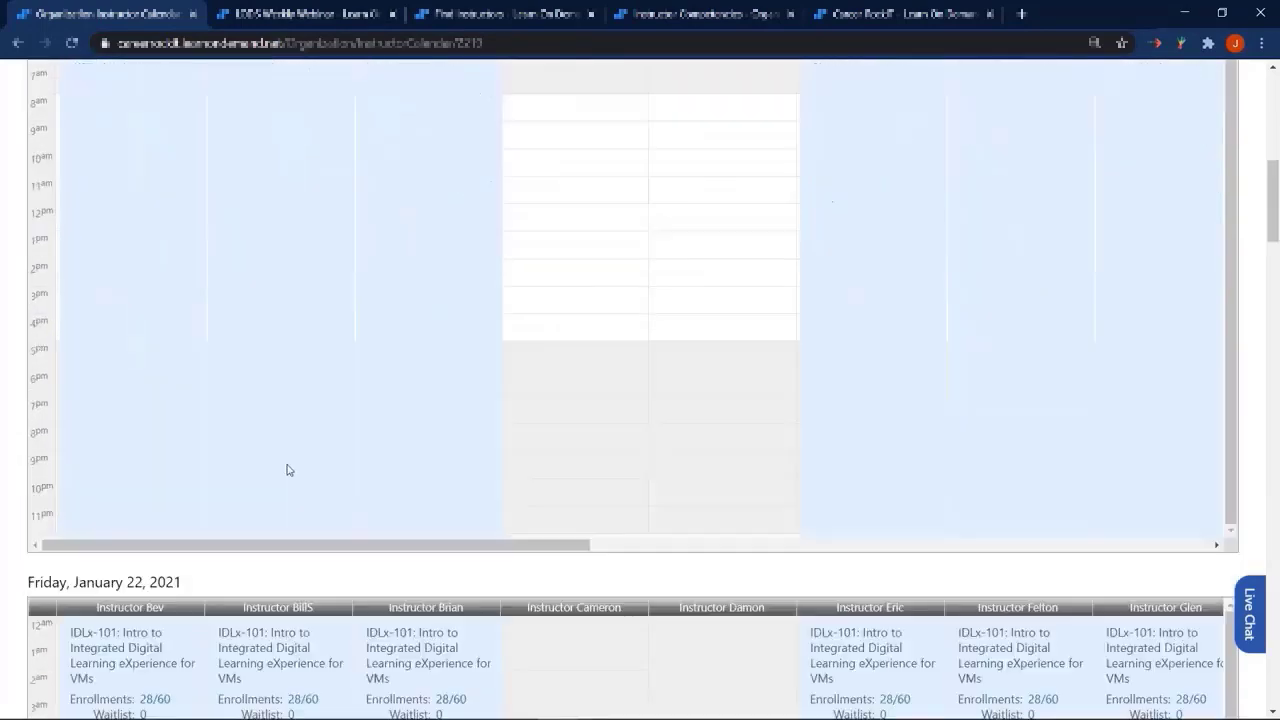
{"action": "scroll", "coordinate": [284, 470], "scroll_direction": "up", "scroll_amount": 8}
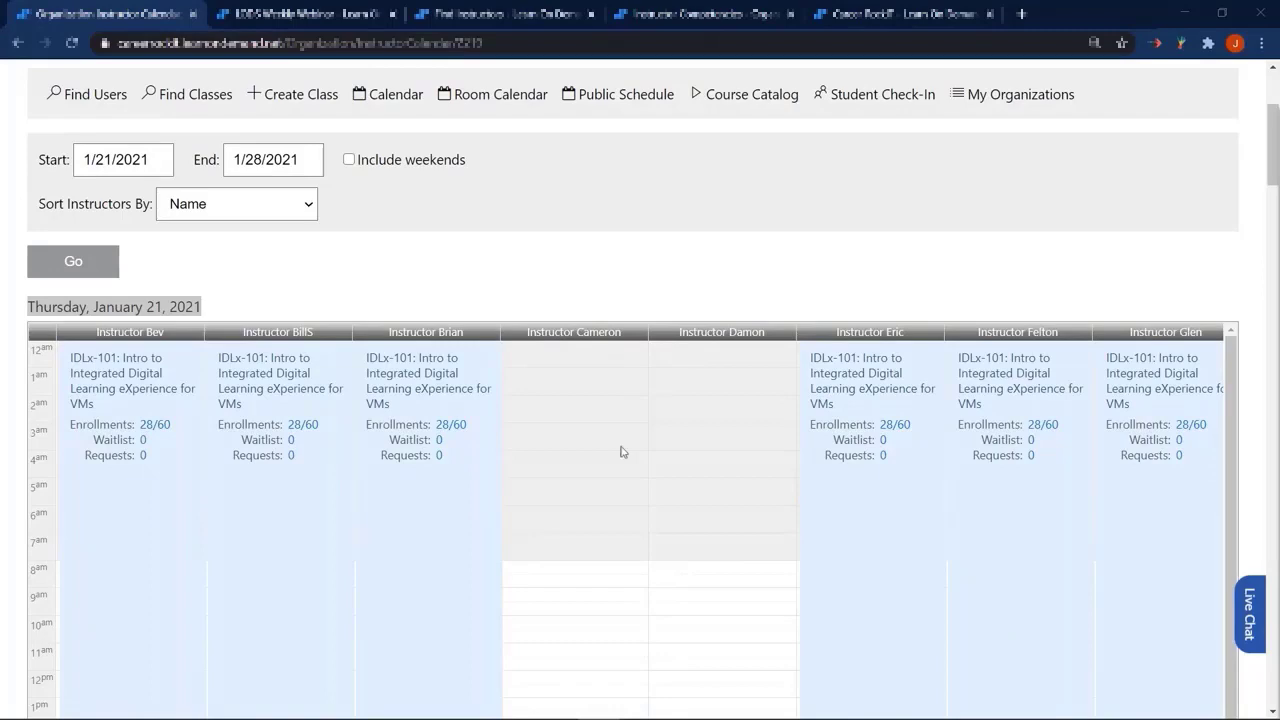
- Return to Site Administration and look through its sections past Courses and Organizations to Labs, Assessments and SCORM
{"action": "key", "text": "alt+Left"}
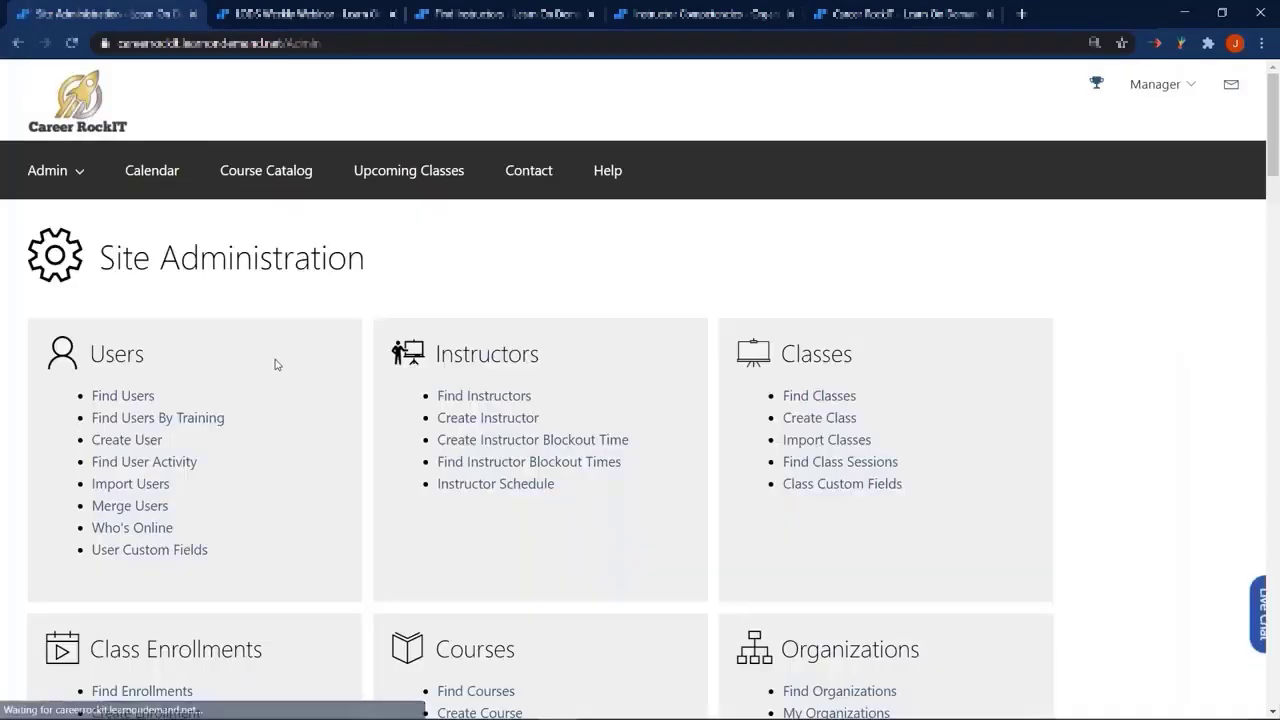
{"action": "scroll", "coordinate": [277, 365], "scroll_direction": "down", "scroll_amount": 6}
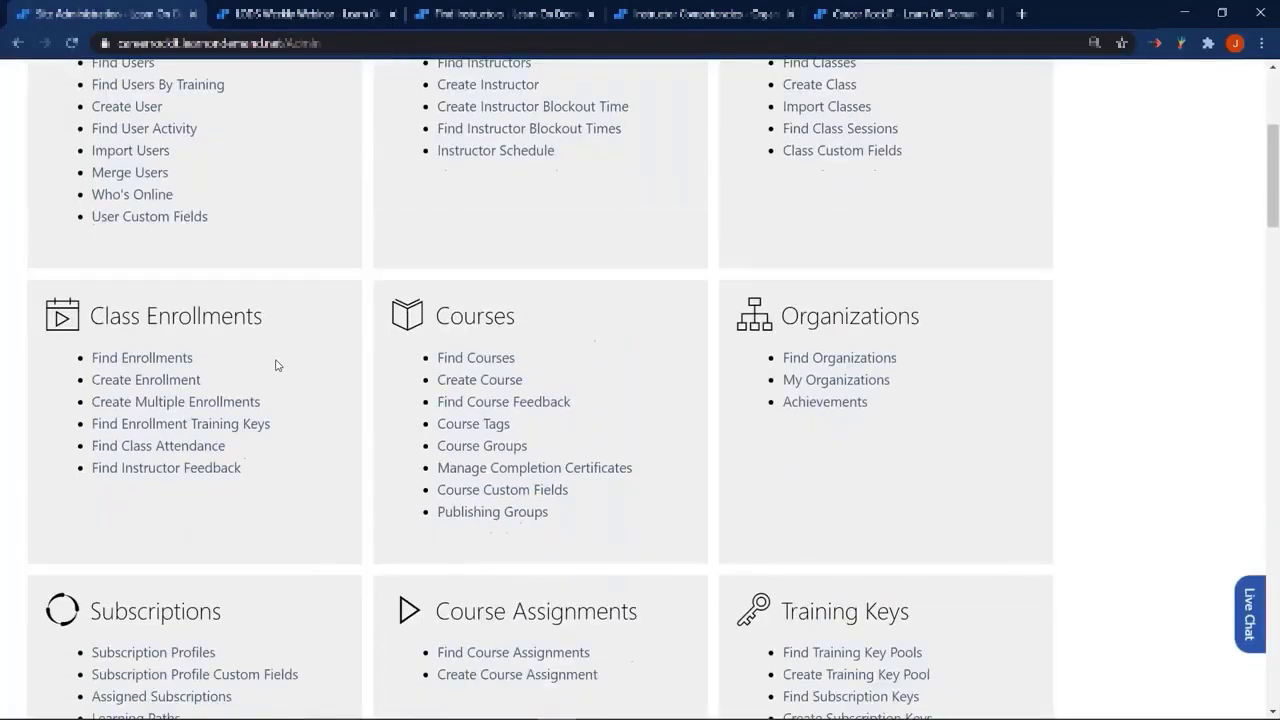
{"action": "scroll", "coordinate": [277, 365], "scroll_direction": "down", "scroll_amount": 5}
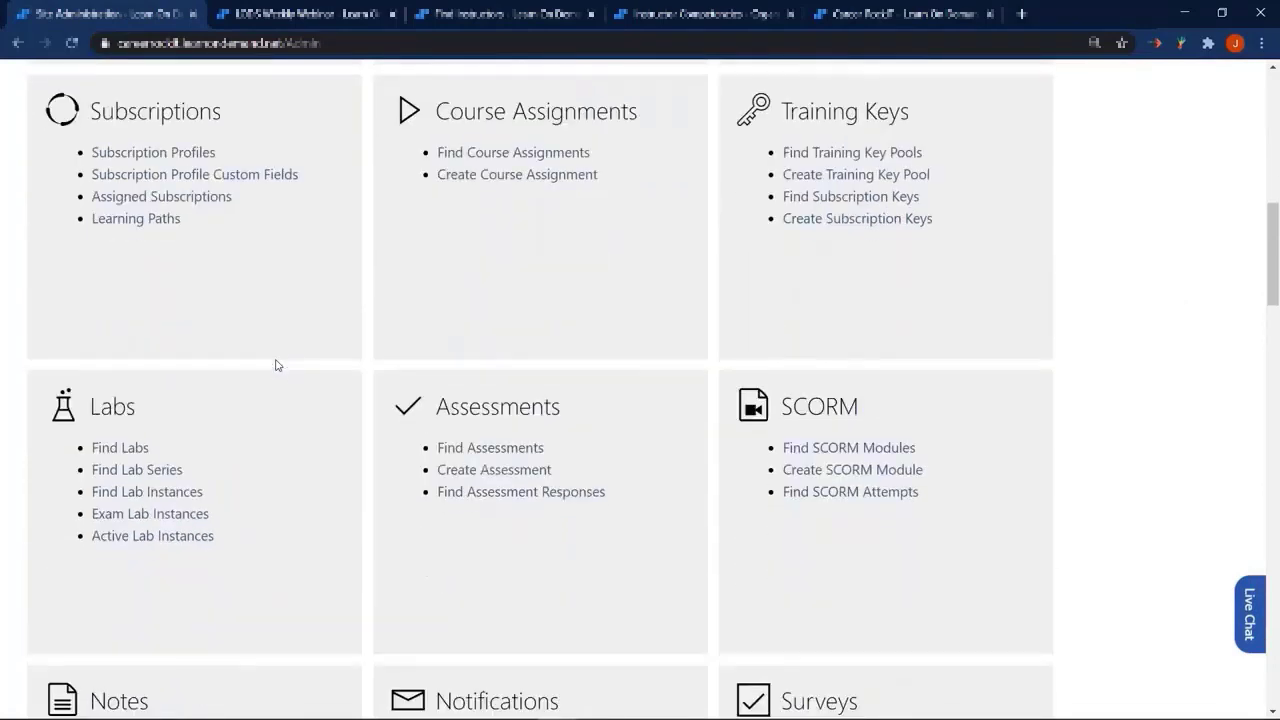